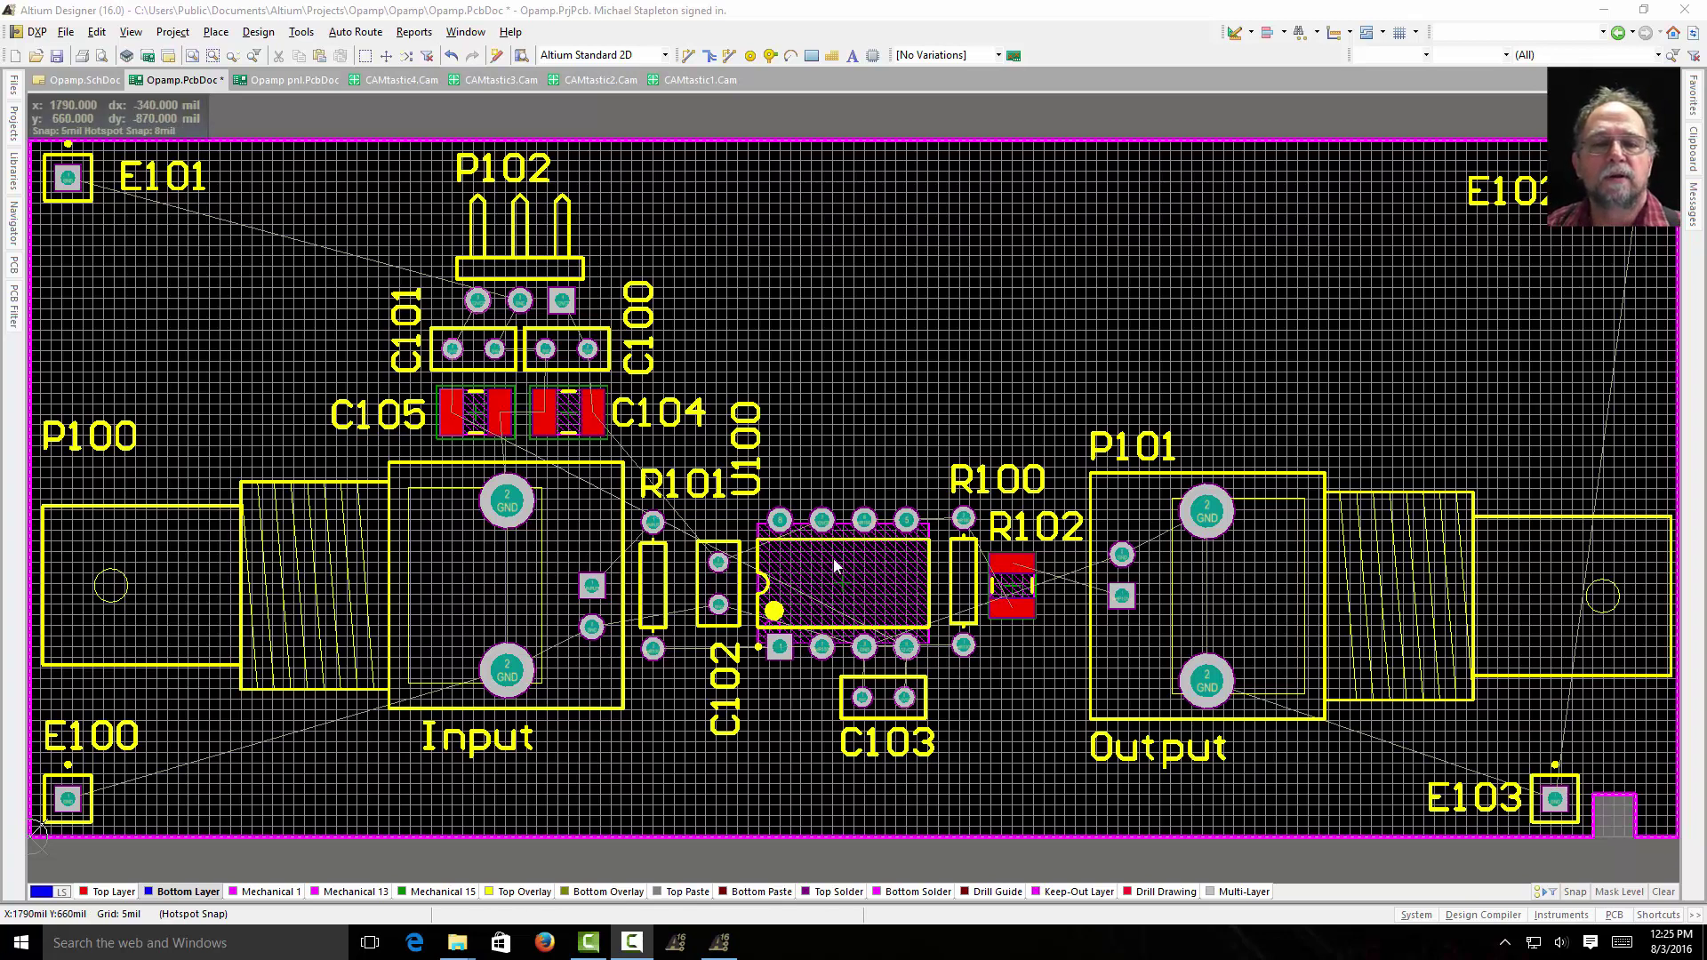
Move the U100 component slightly toward R100 on the board.
{"action": "mouse_move", "coordinate": [841, 564]}
{"action": "left_mouse_down"}
{"action": "mouse_move", "coordinate": [837, 591]}
{"action": "mouse_move", "coordinate": [821, 585]}
{"action": "mouse_move", "coordinate": [849, 589]}
{"action": "left_mouse_up"}
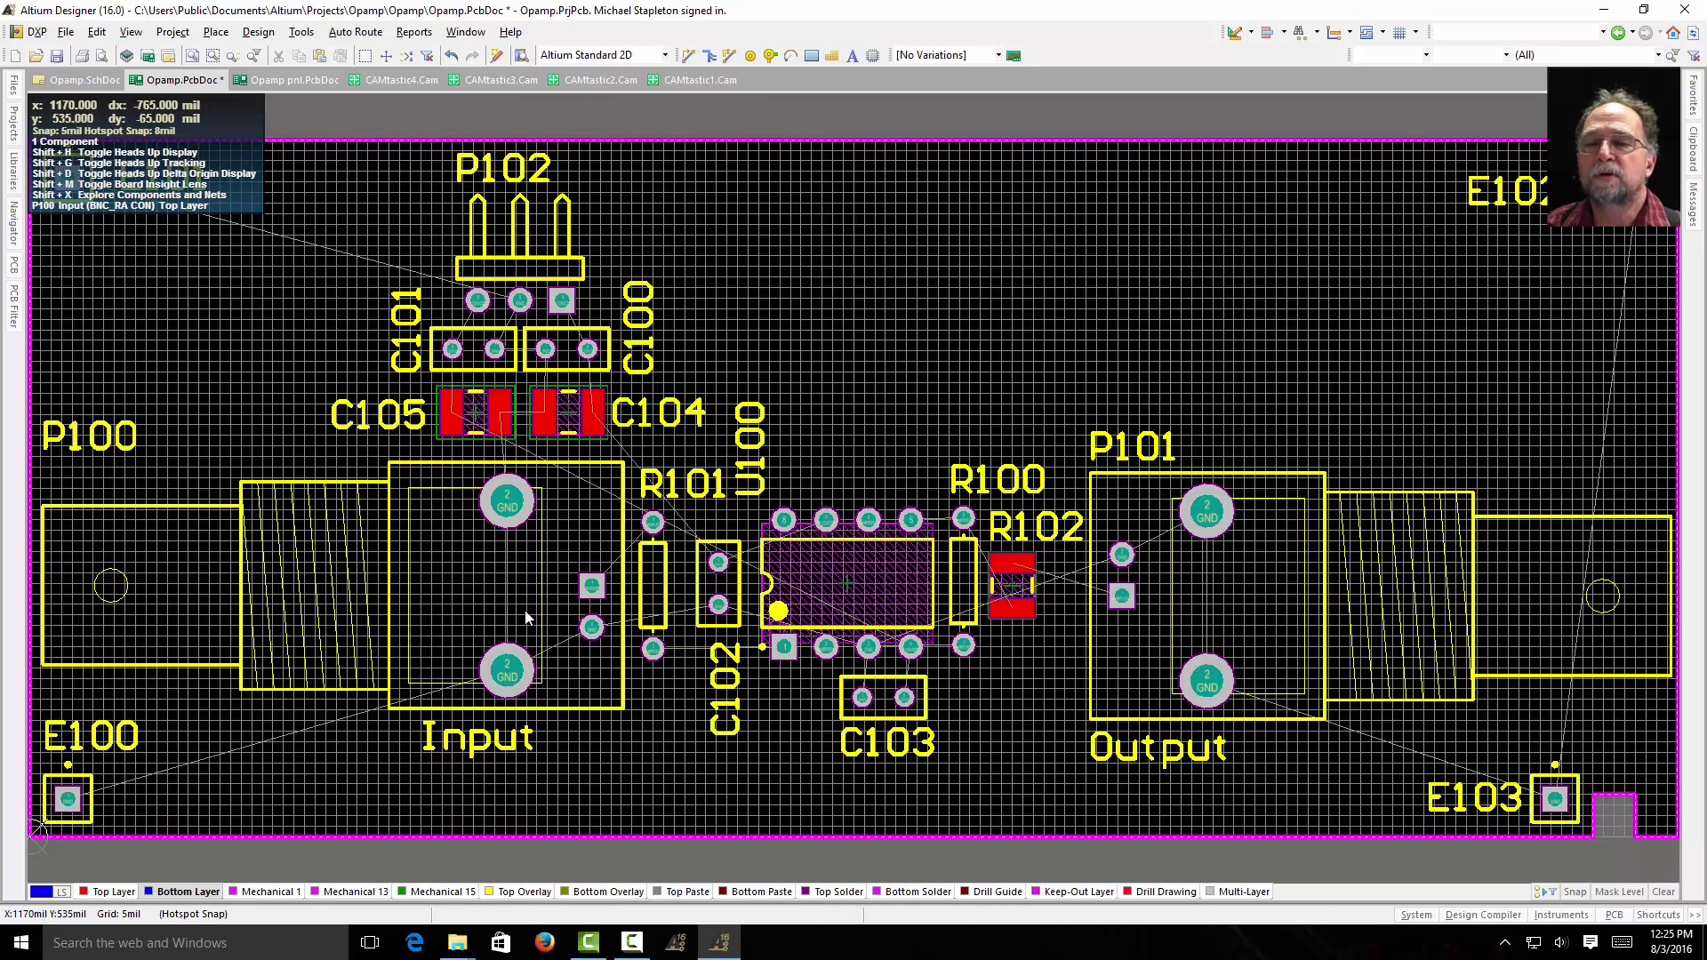
Enable PCB Prints as a default print for the Opamp project and preview its printed page.
{"action": "left_click", "coordinate": [66, 33]}
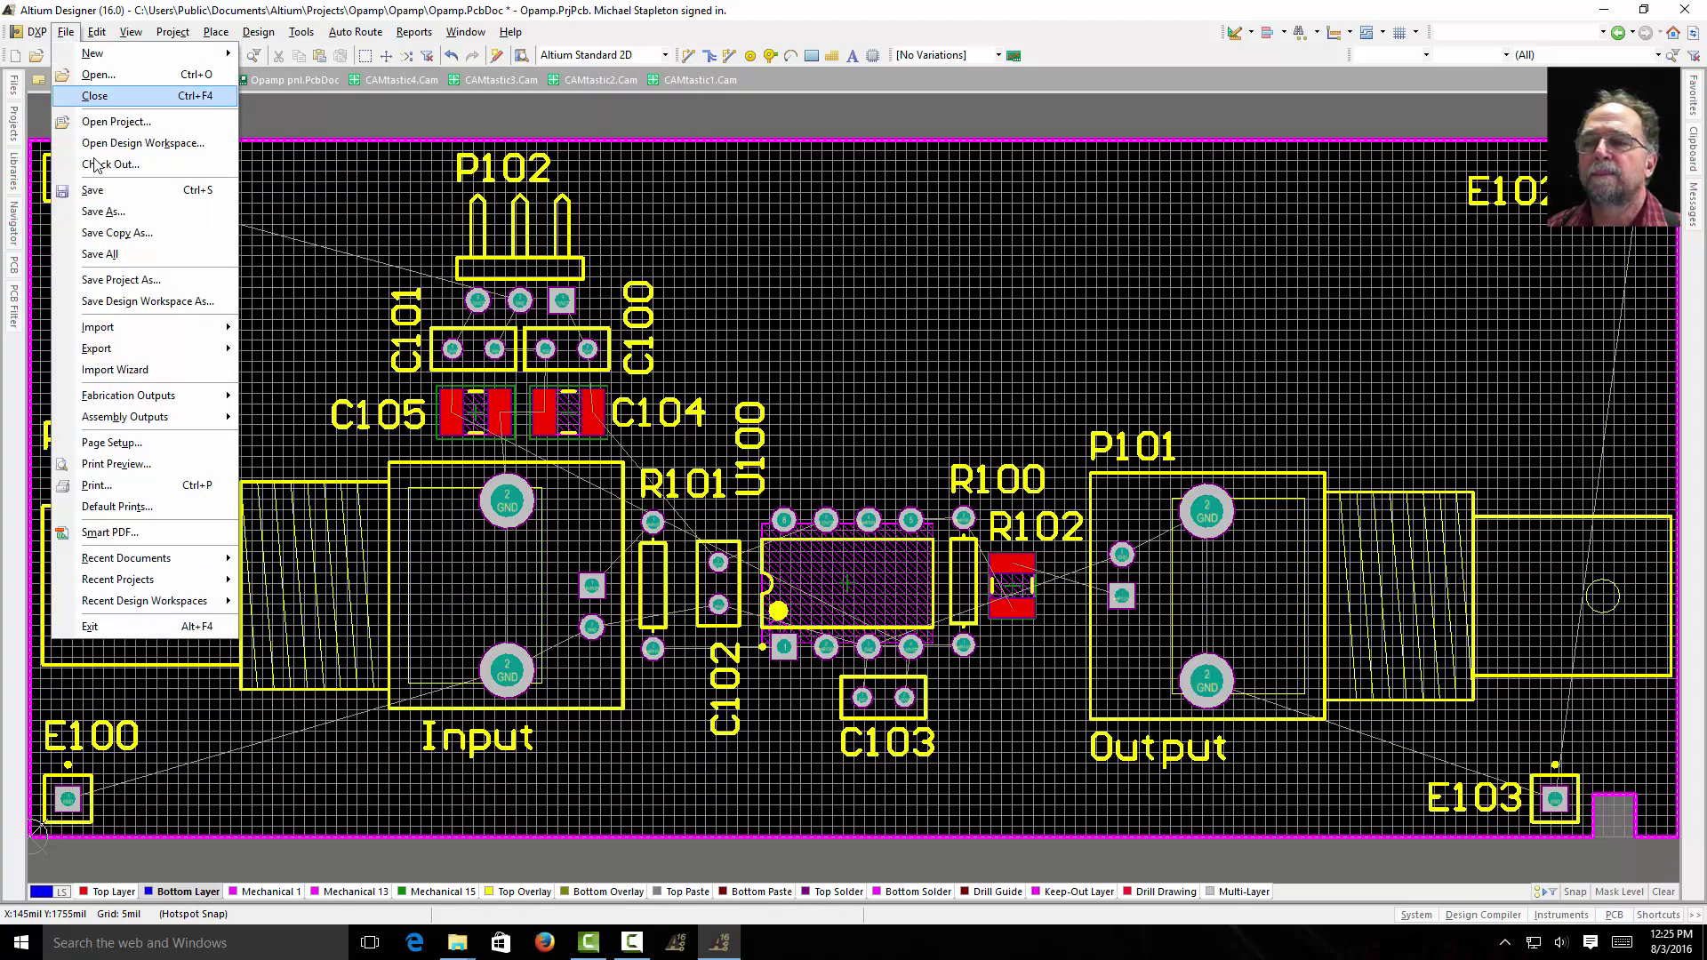
{"action": "left_click", "coordinate": [118, 507]}
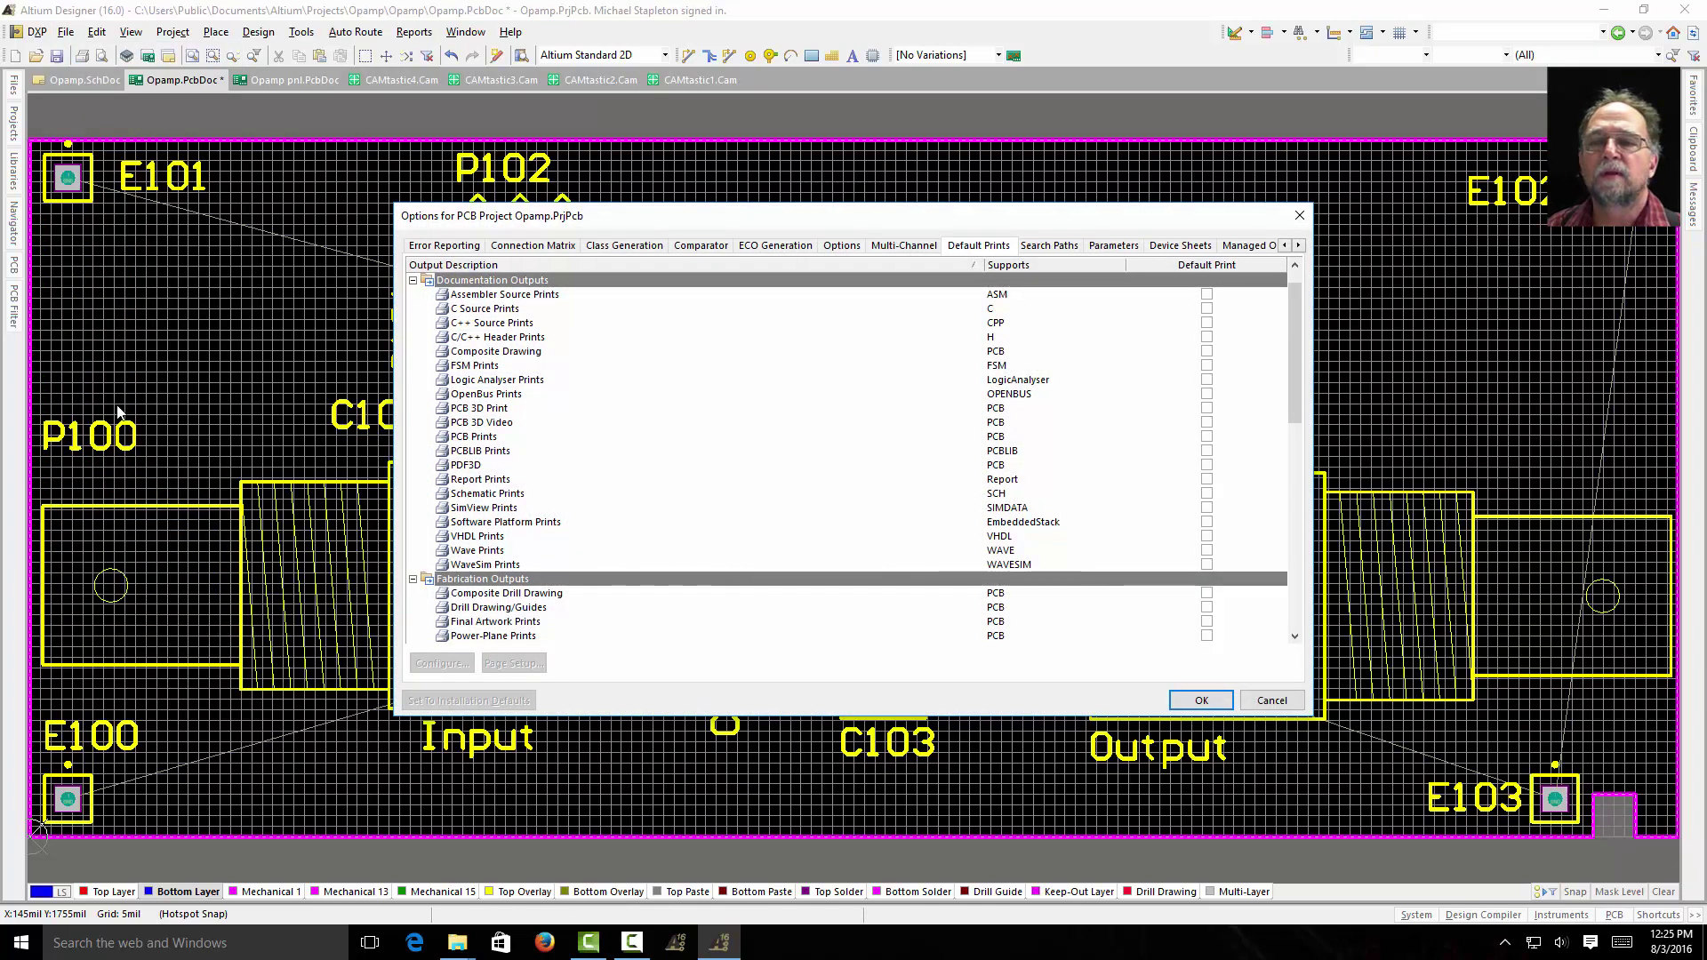
{"action": "left_click", "coordinate": [1206, 435]}
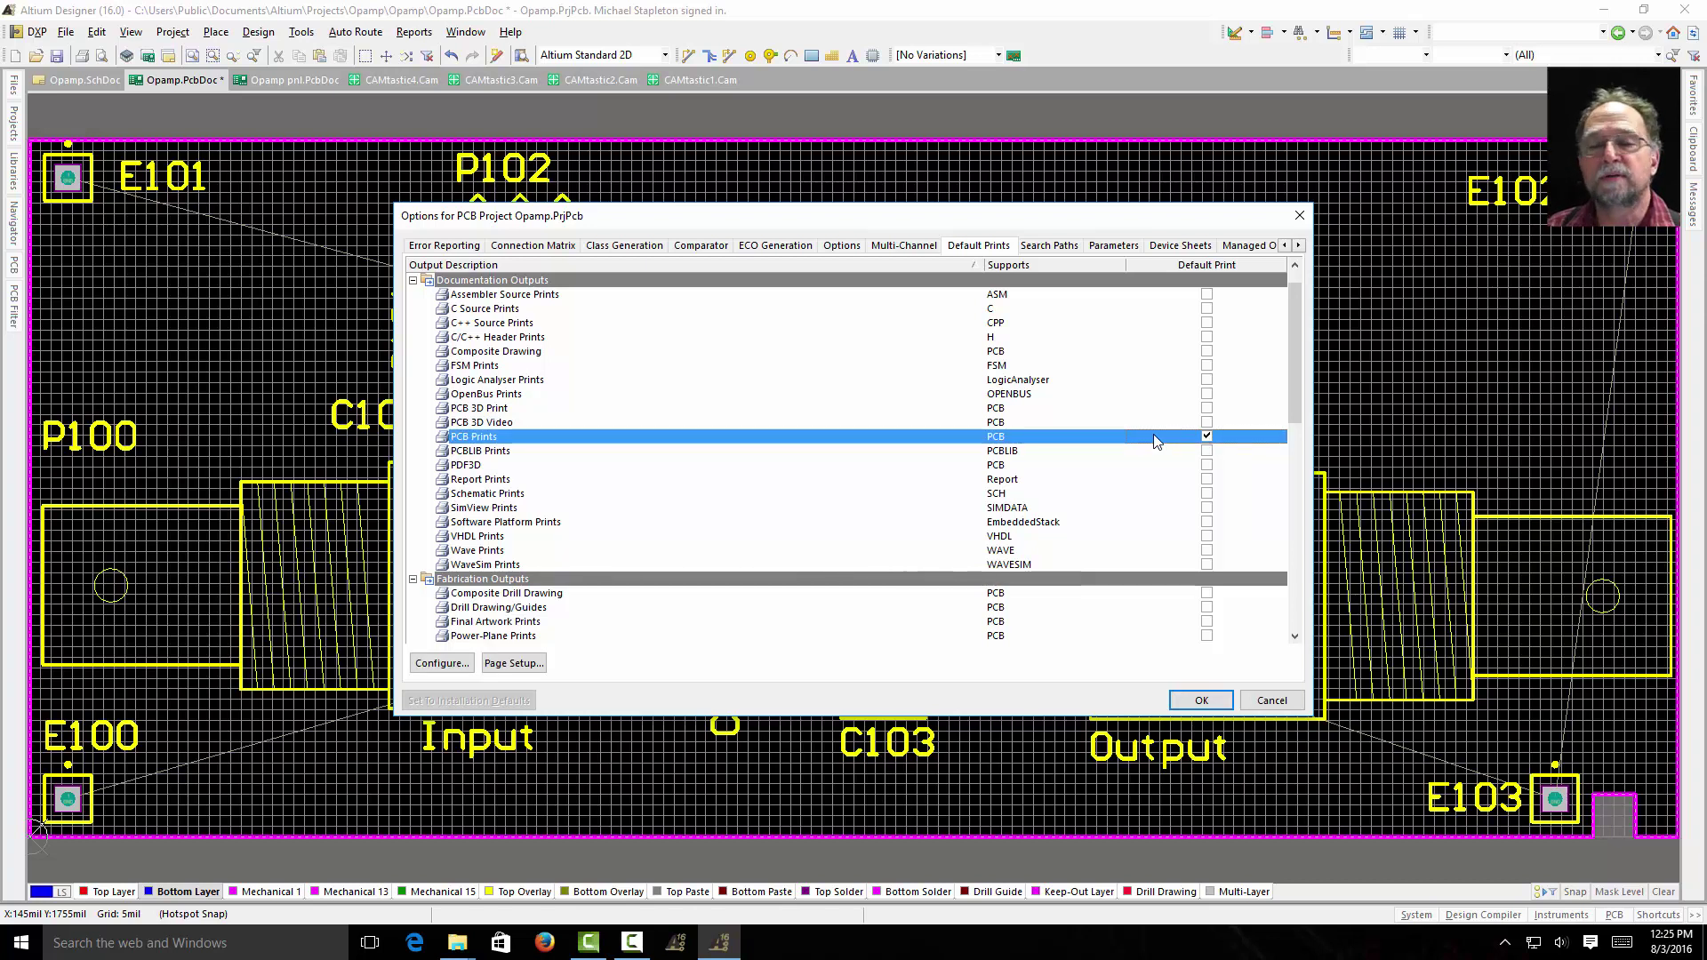
{"action": "left_click", "coordinate": [513, 665]}
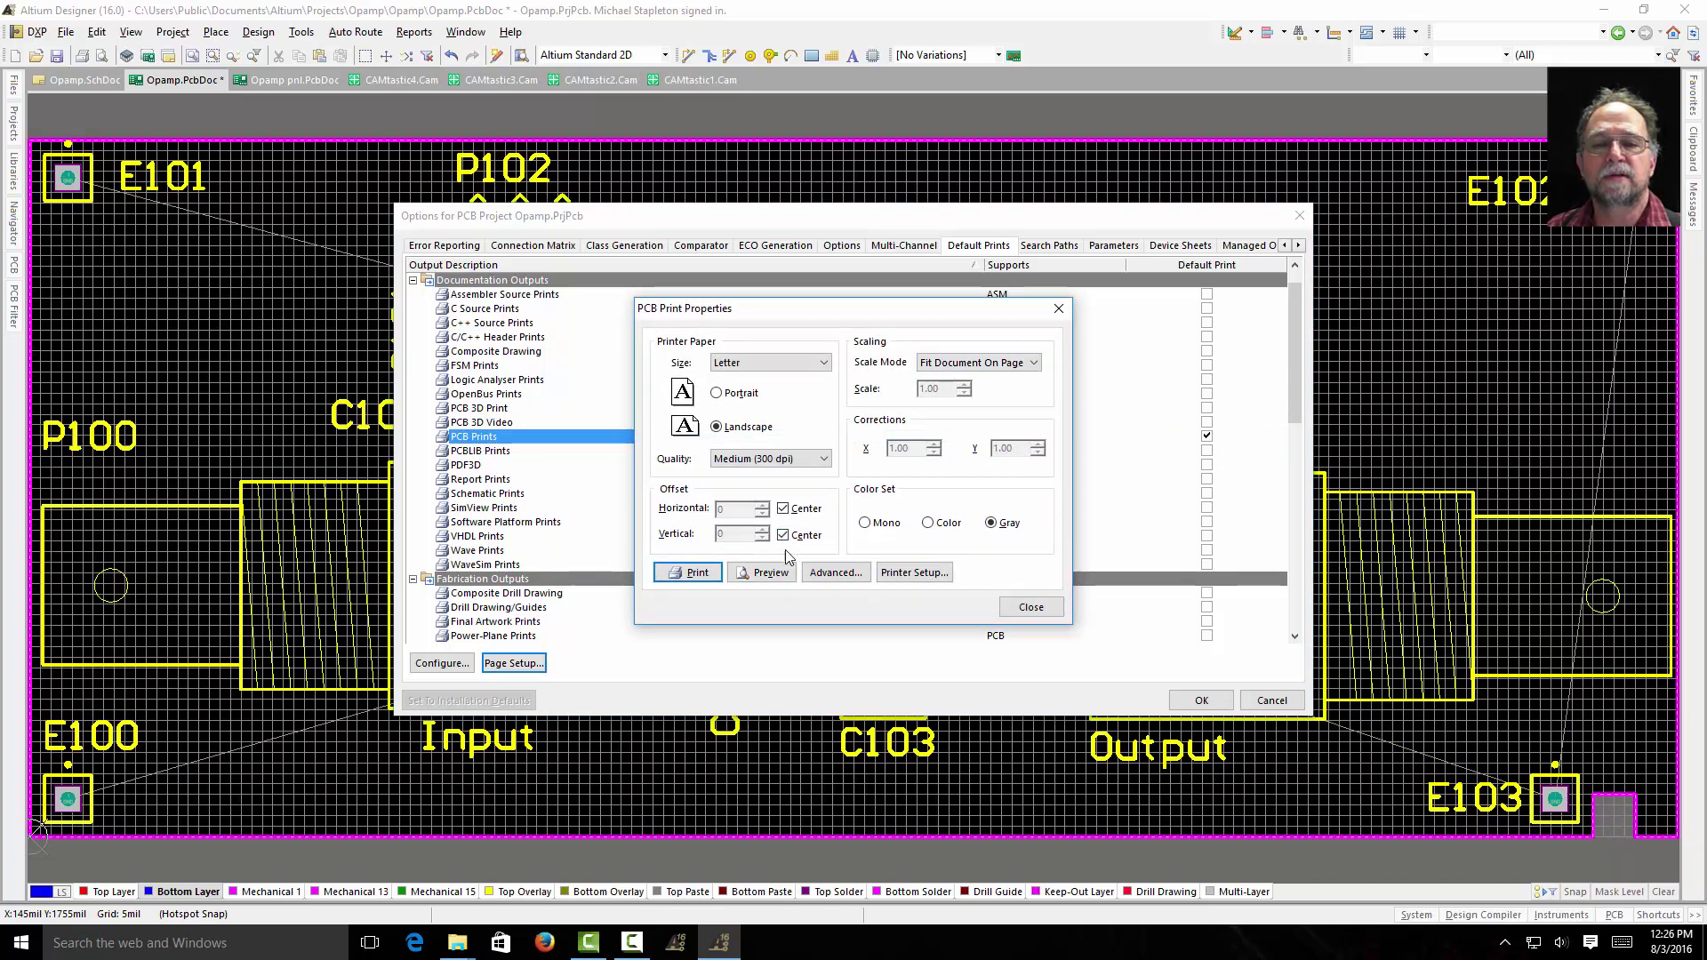
{"action": "left_click", "coordinate": [766, 573]}
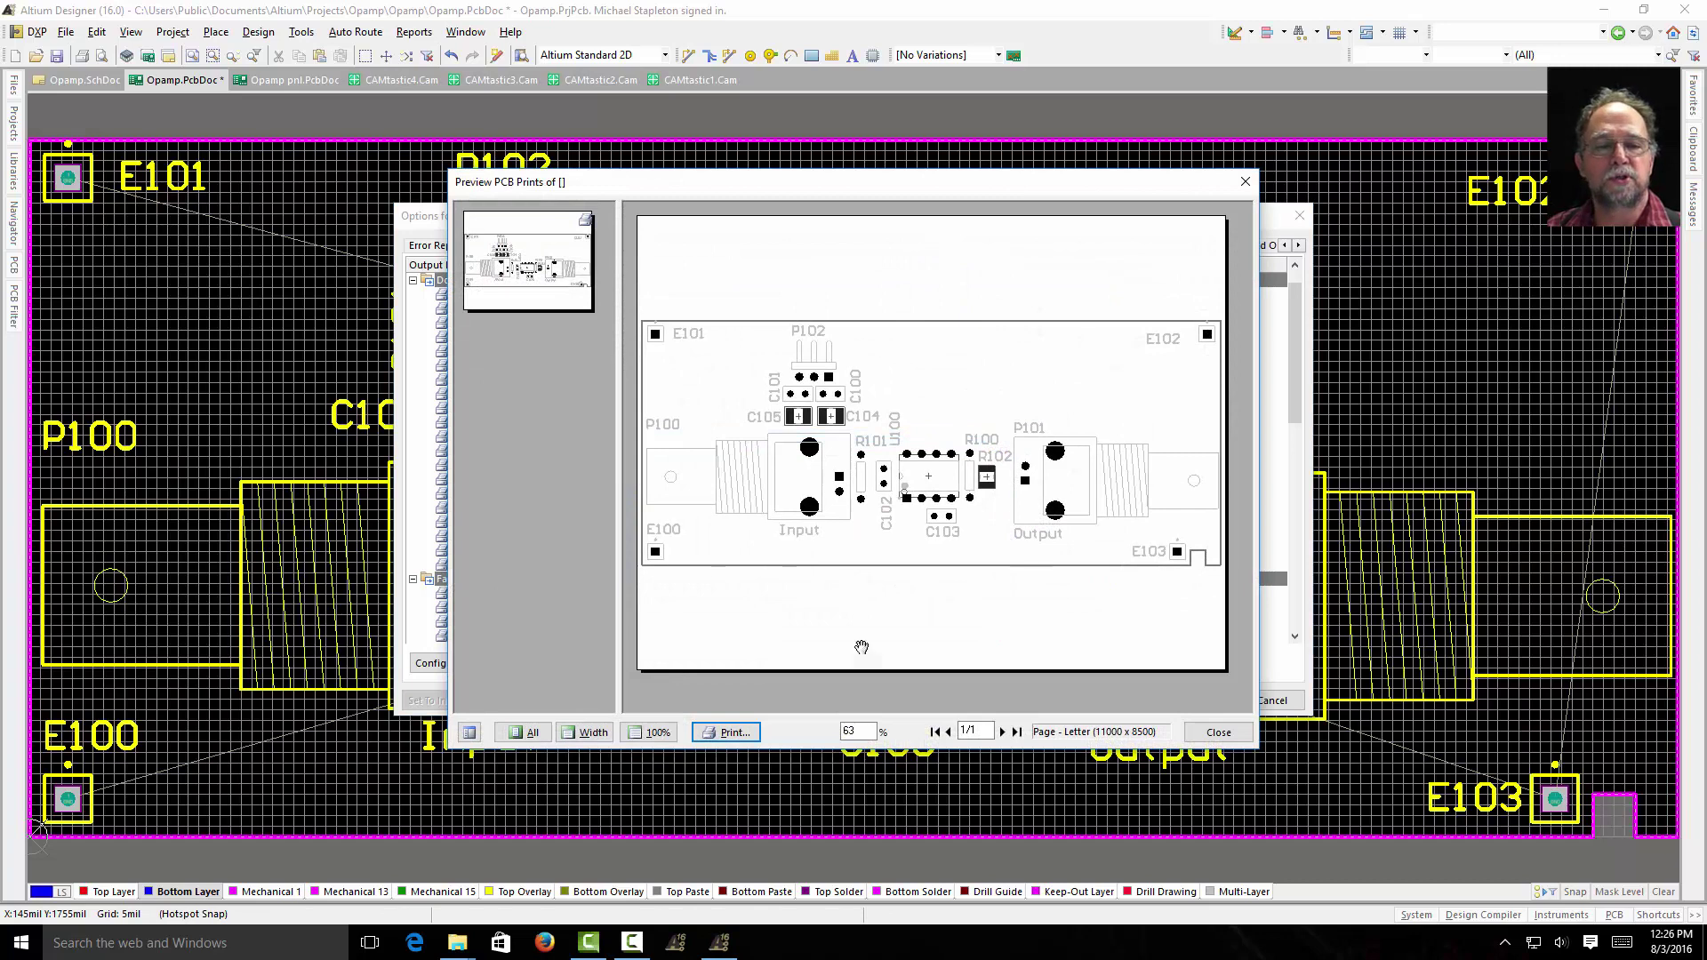
{"action": "left_click", "coordinate": [1218, 732]}
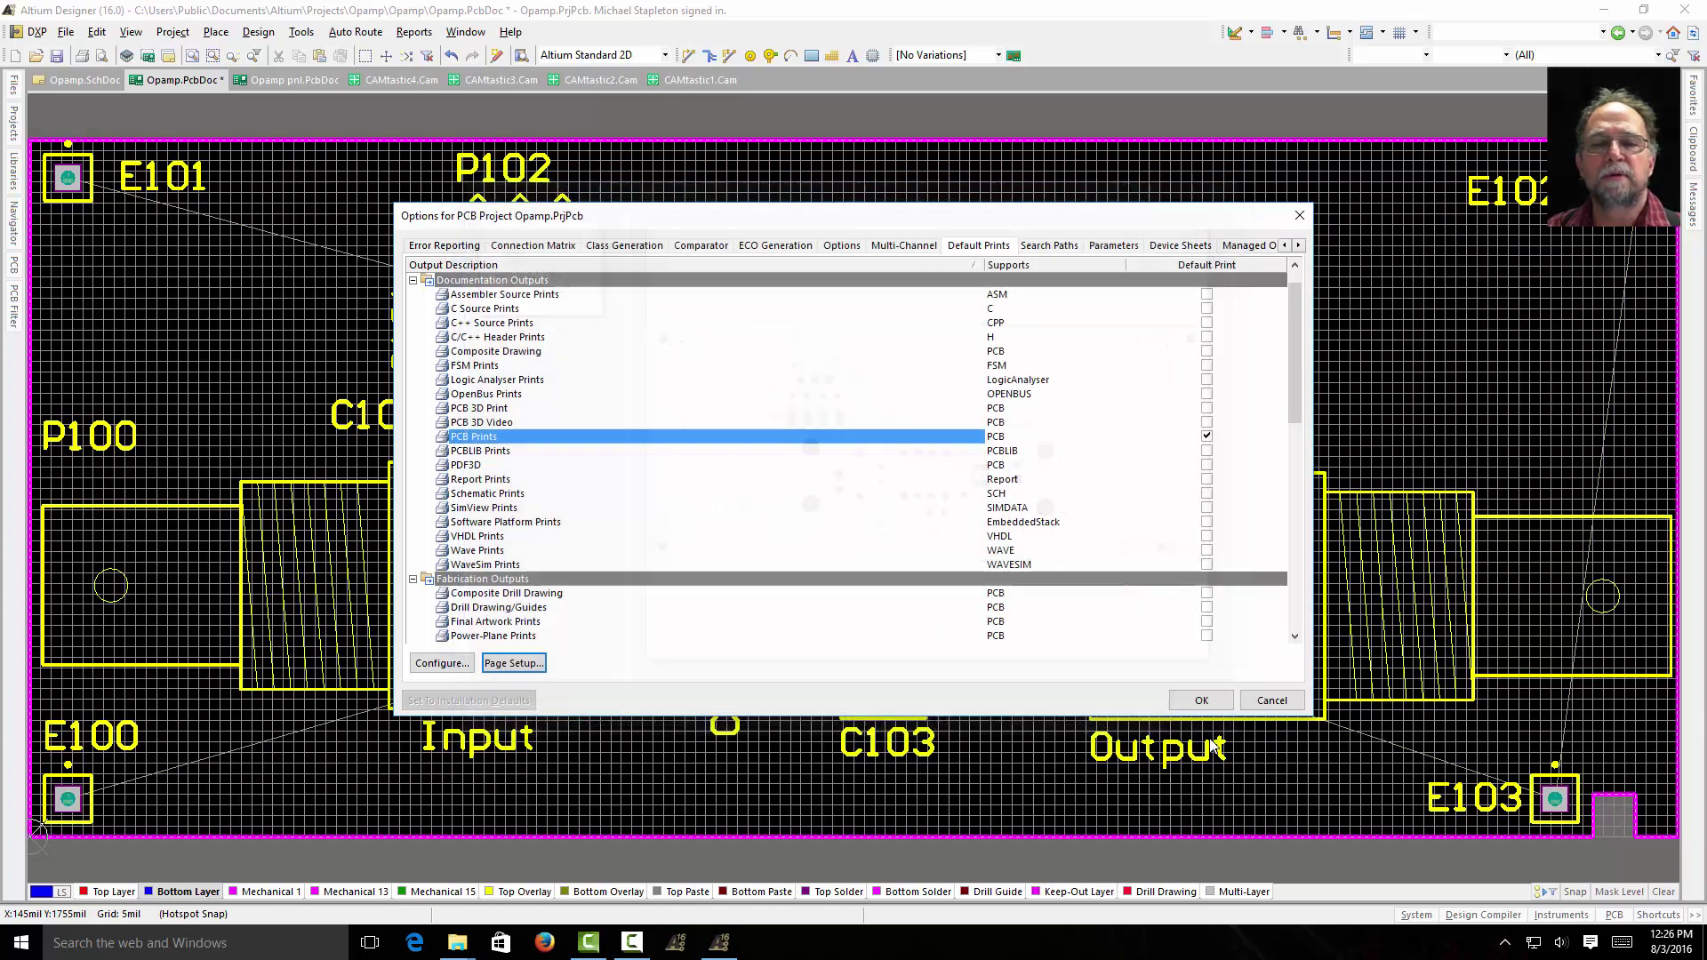
Set the PCB print to Scaled Print at a scale of 1.0, preview it, and accept the project options.
{"action": "left_click", "coordinate": [514, 663]}
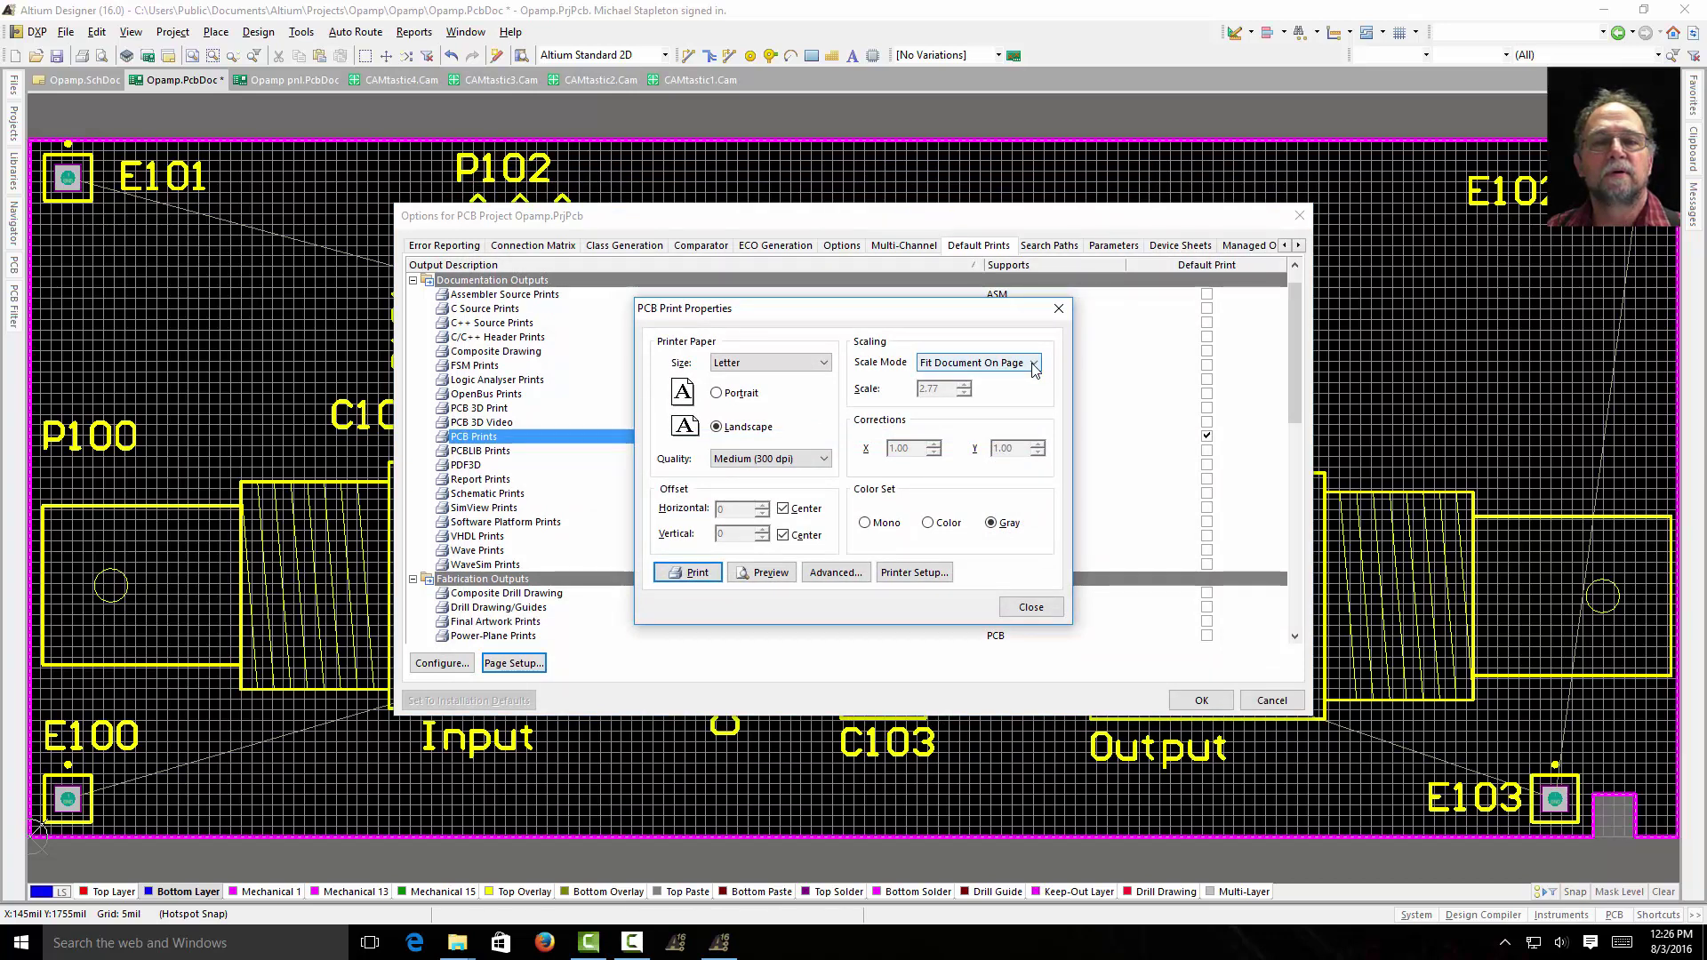
{"action": "left_click", "coordinate": [1018, 362]}
{"action": "left_click", "coordinate": [1007, 380]}
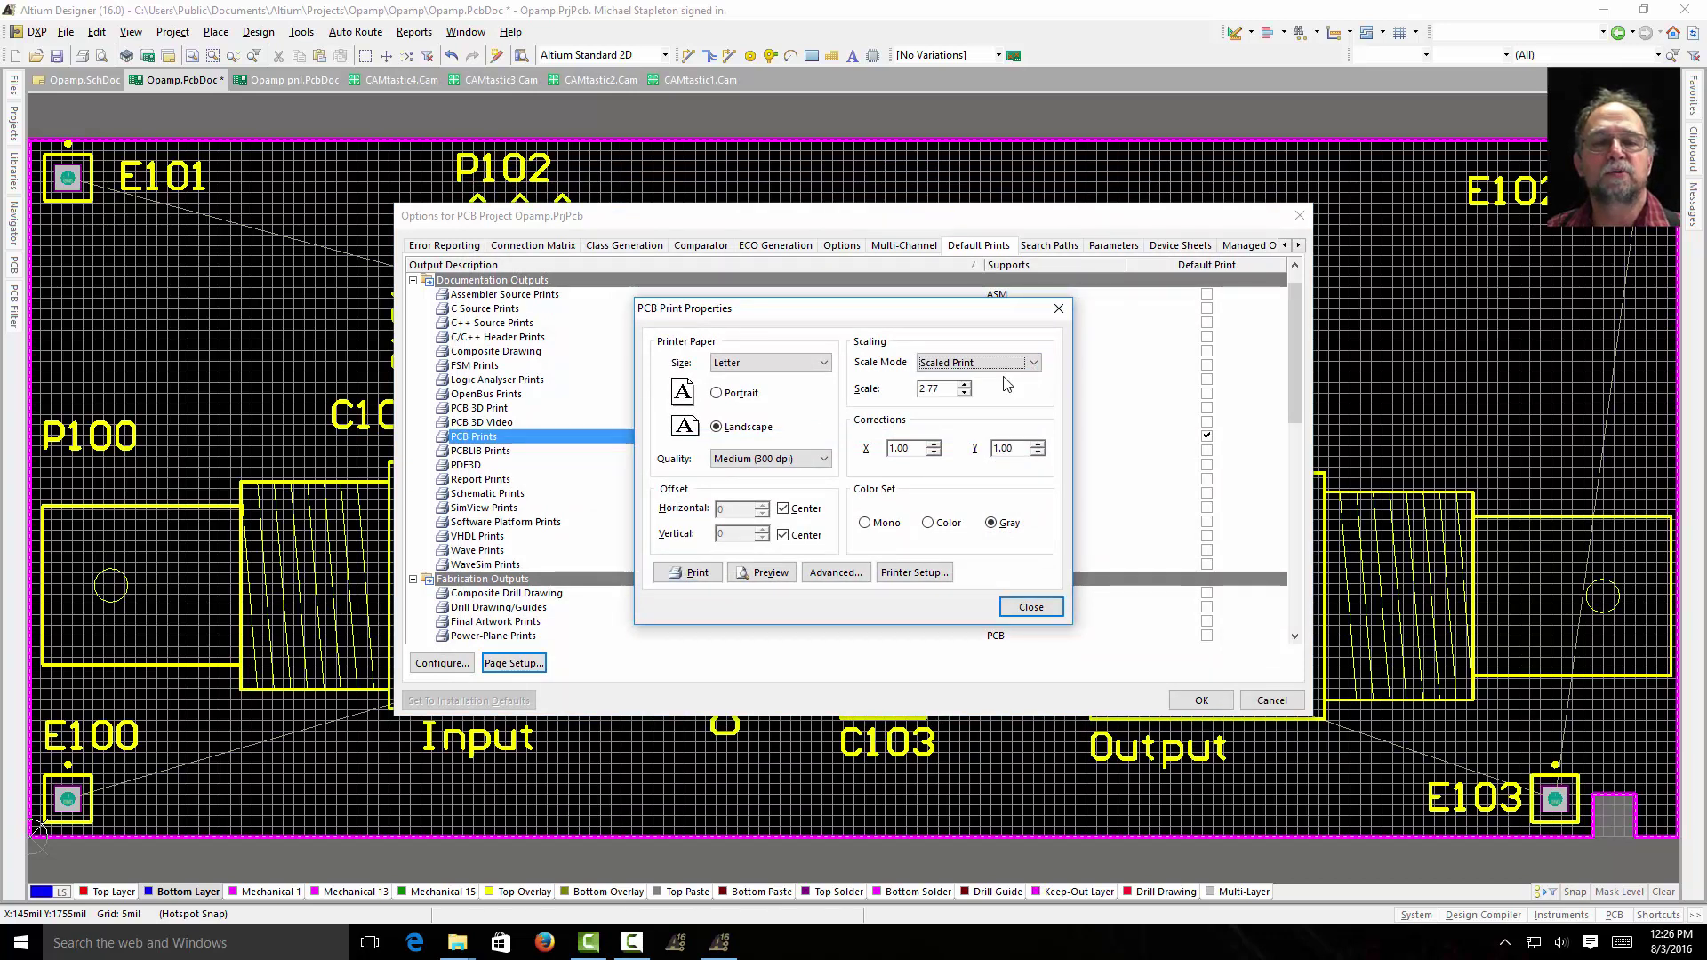
{"action": "key", "text": "Tab"}
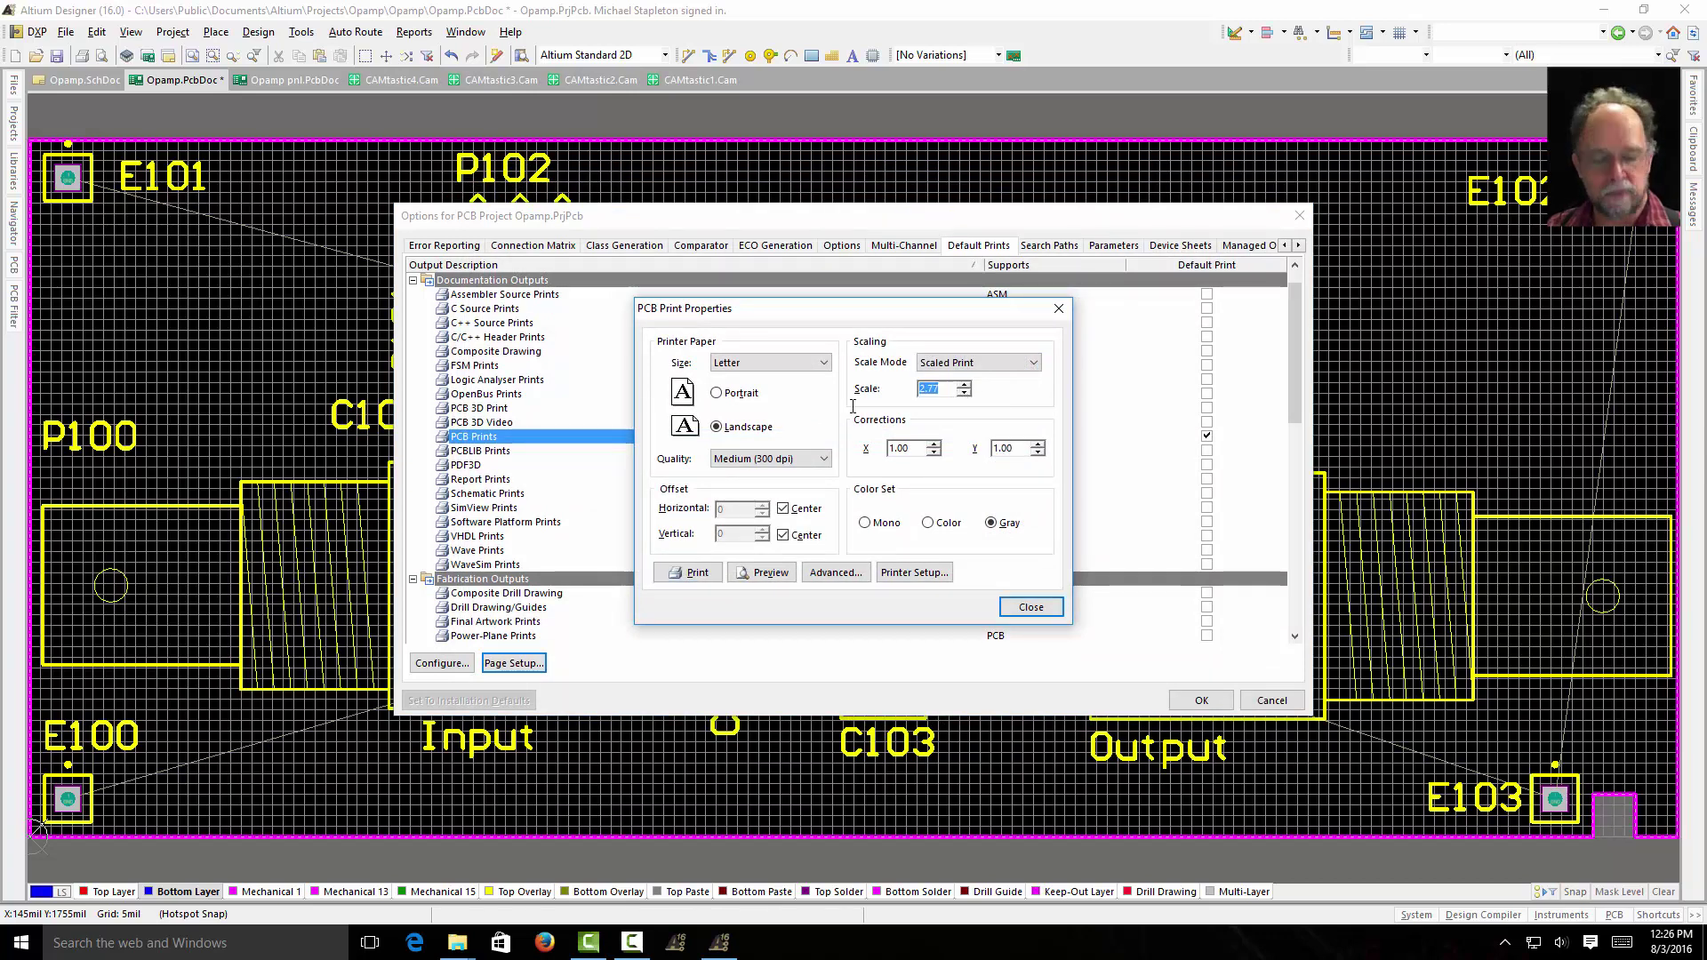
{"action": "type", "text": "1.0"}
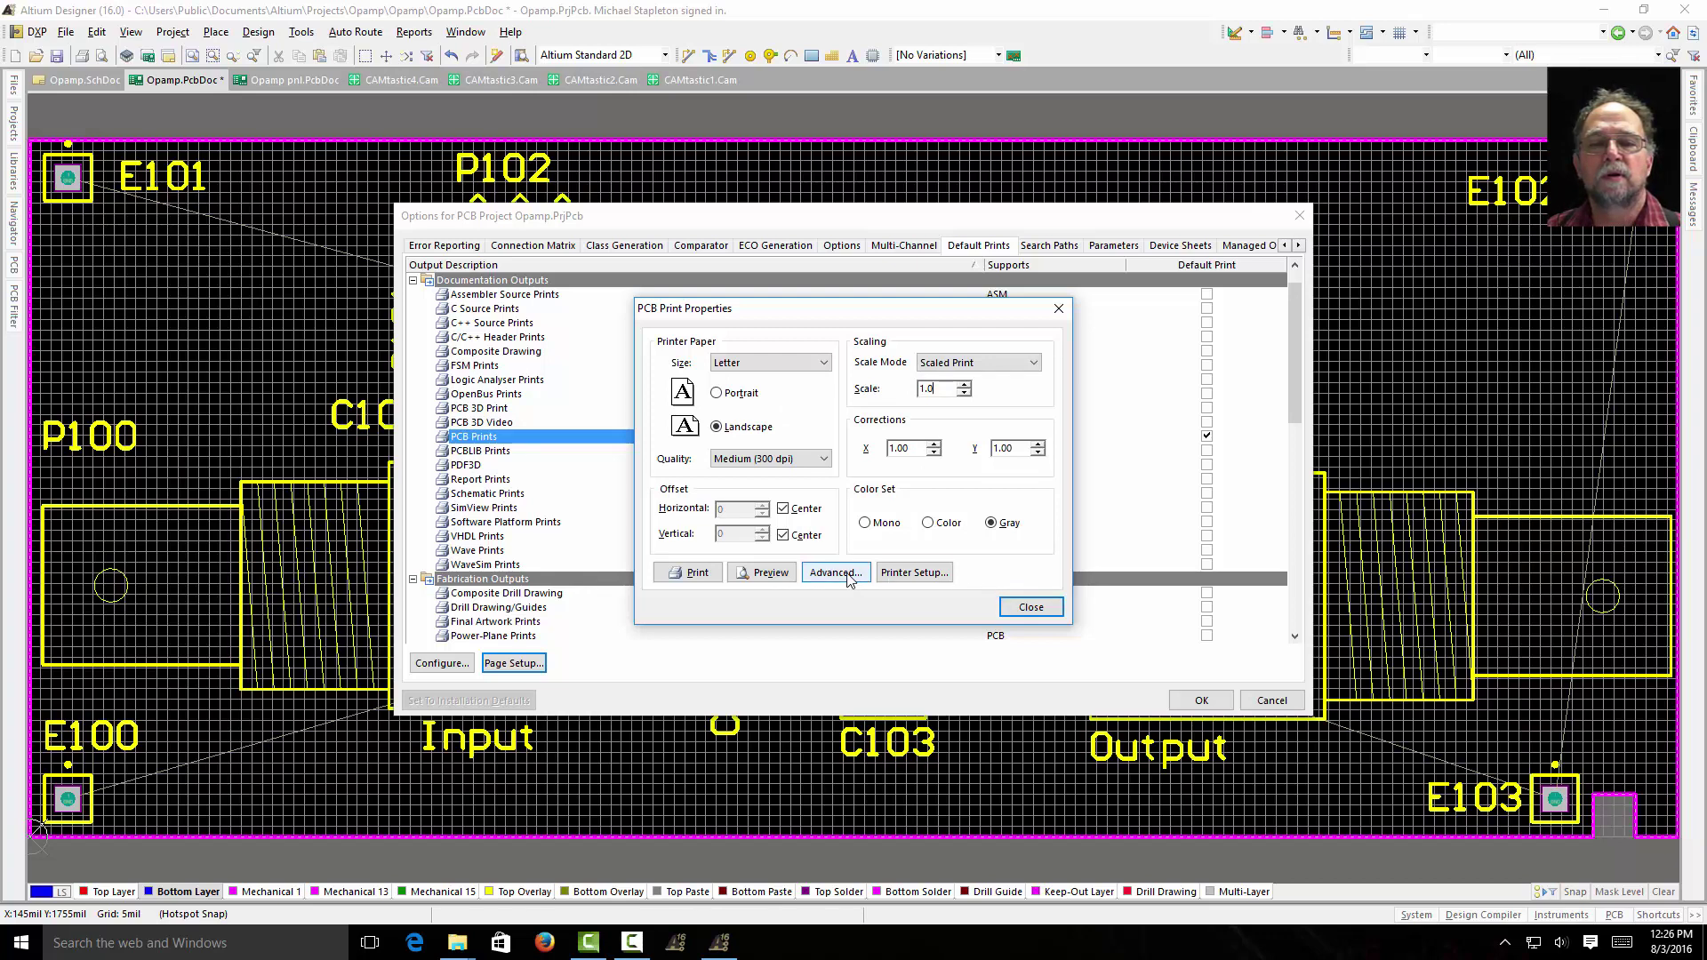
{"action": "left_click", "coordinate": [766, 572]}
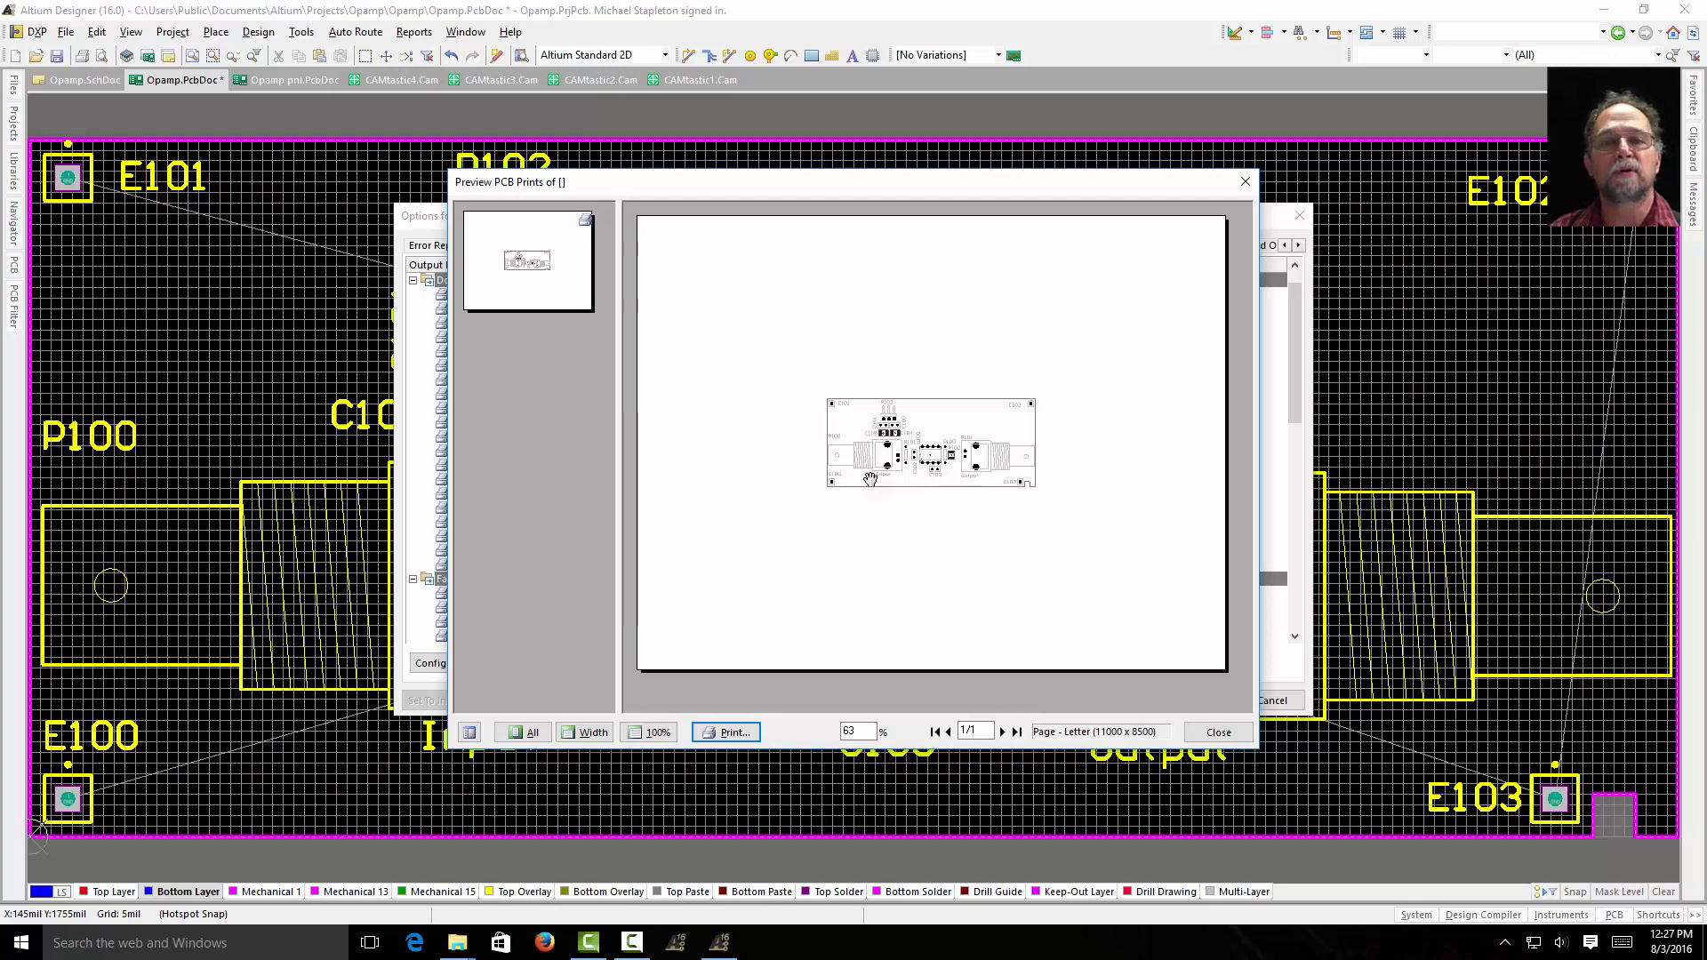
{"action": "left_click", "coordinate": [1225, 734]}
{"action": "left_click", "coordinate": [1202, 701]}
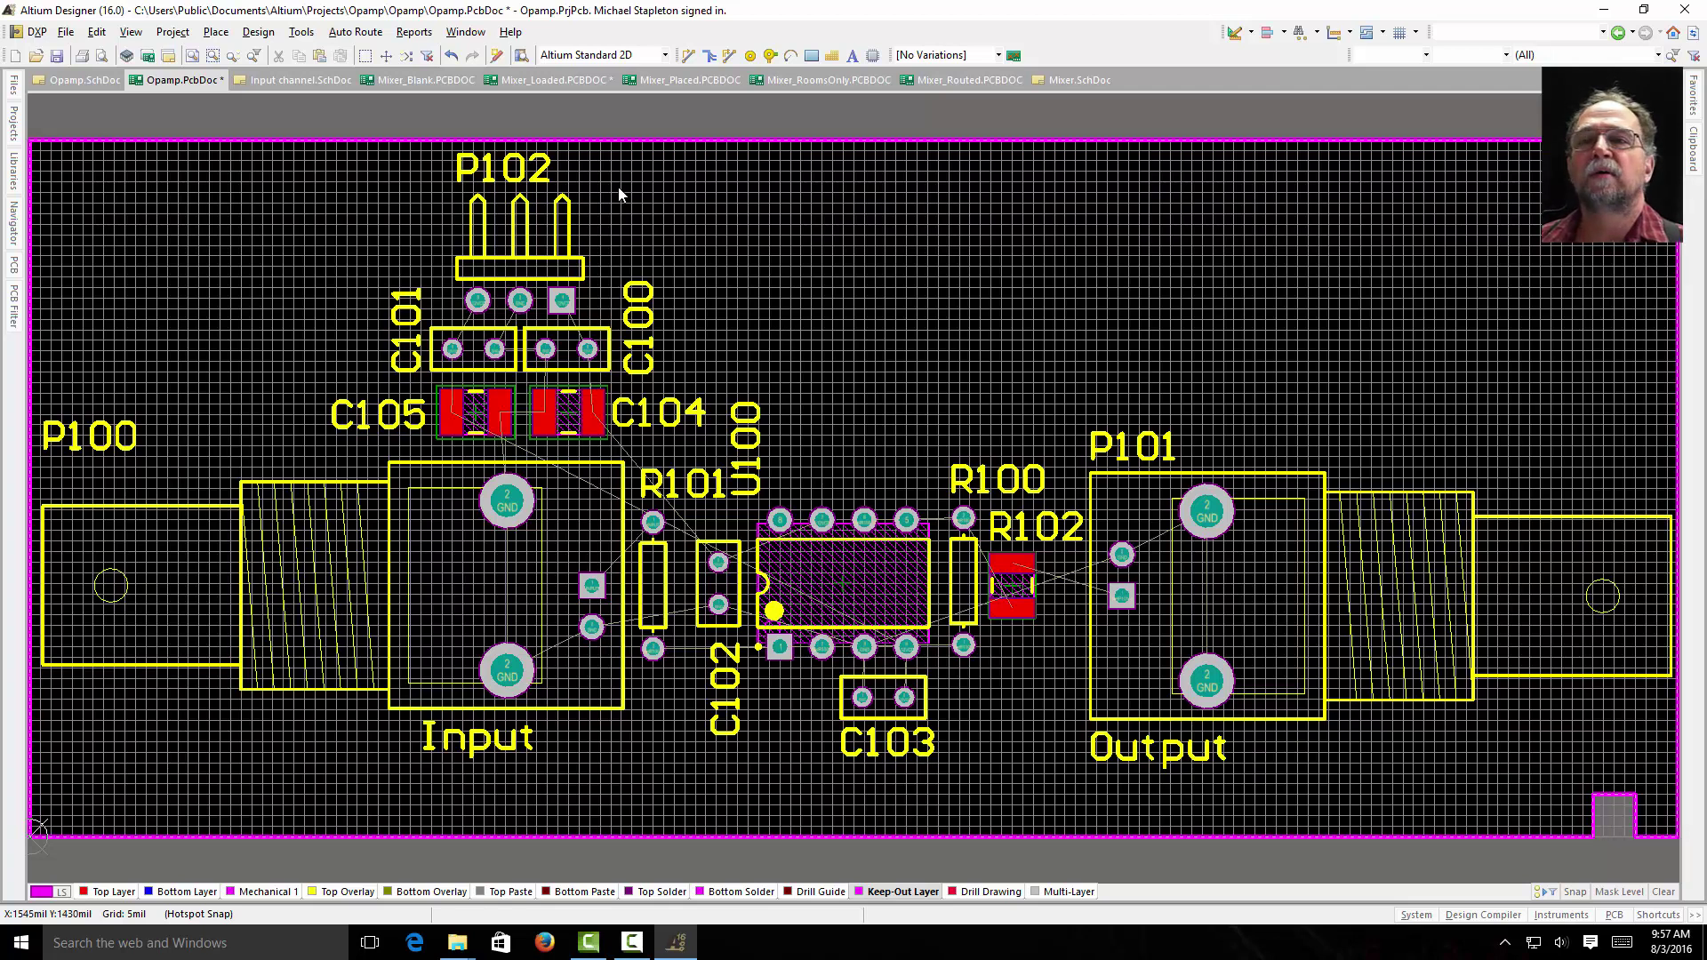
Autoroute all connections on the board using the Default 2 Layer Board strategy.
{"action": "left_click", "coordinate": [360, 32]}
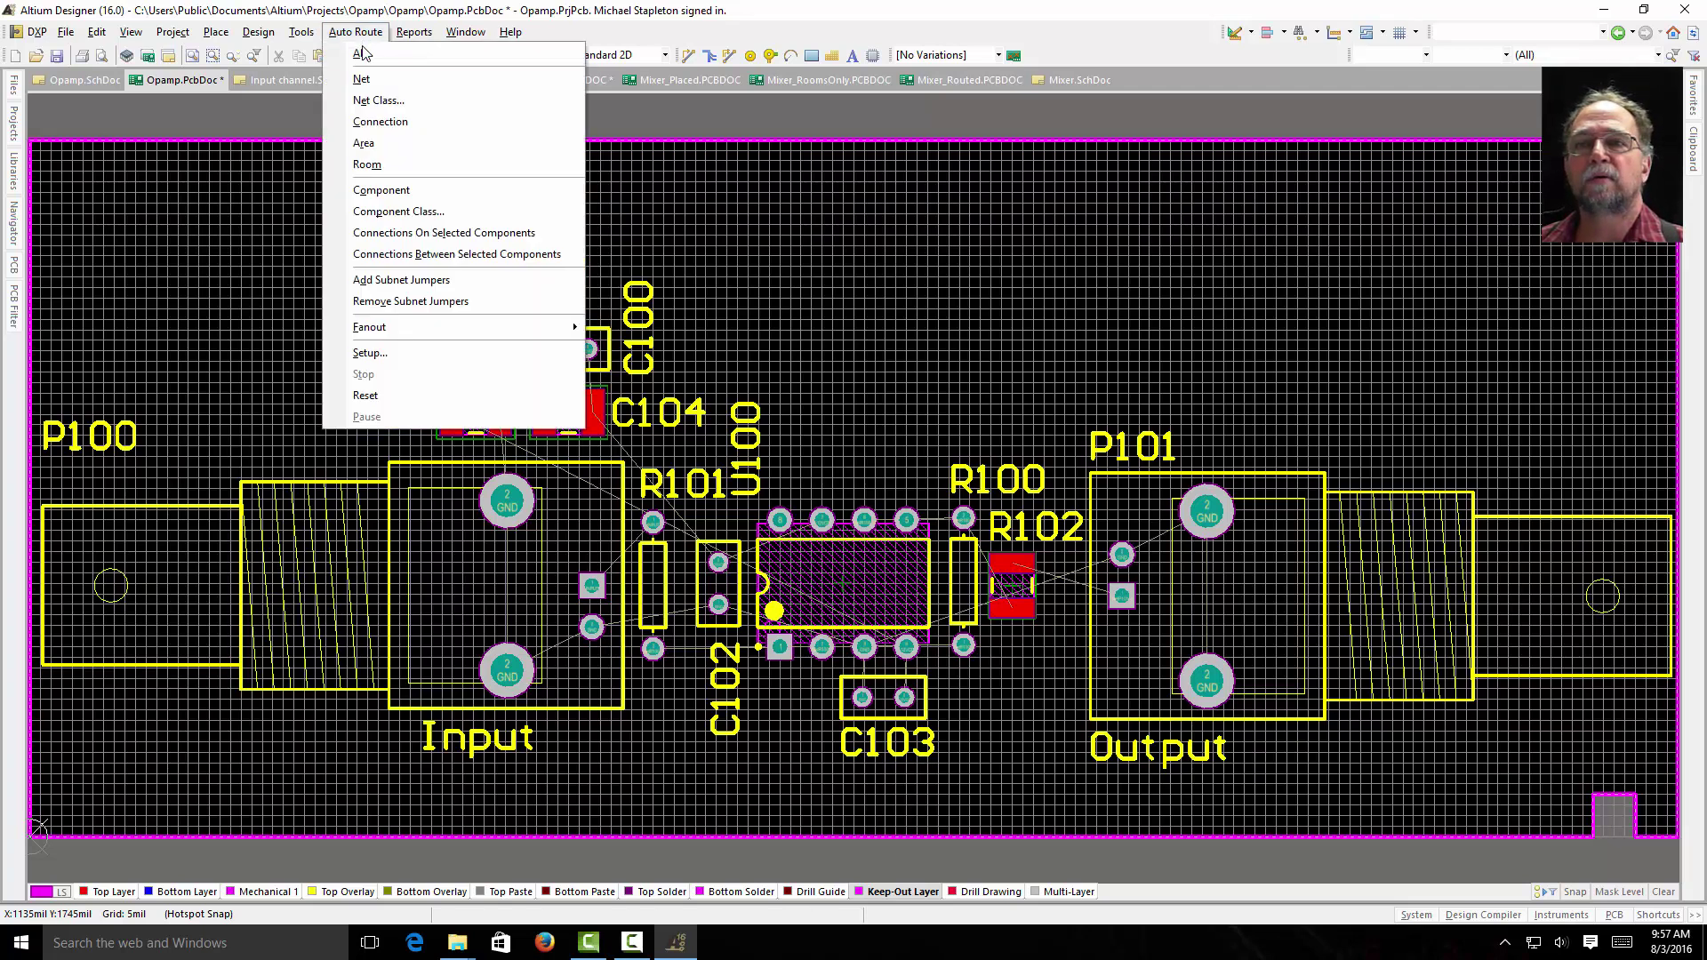
{"action": "left_click", "coordinate": [364, 56]}
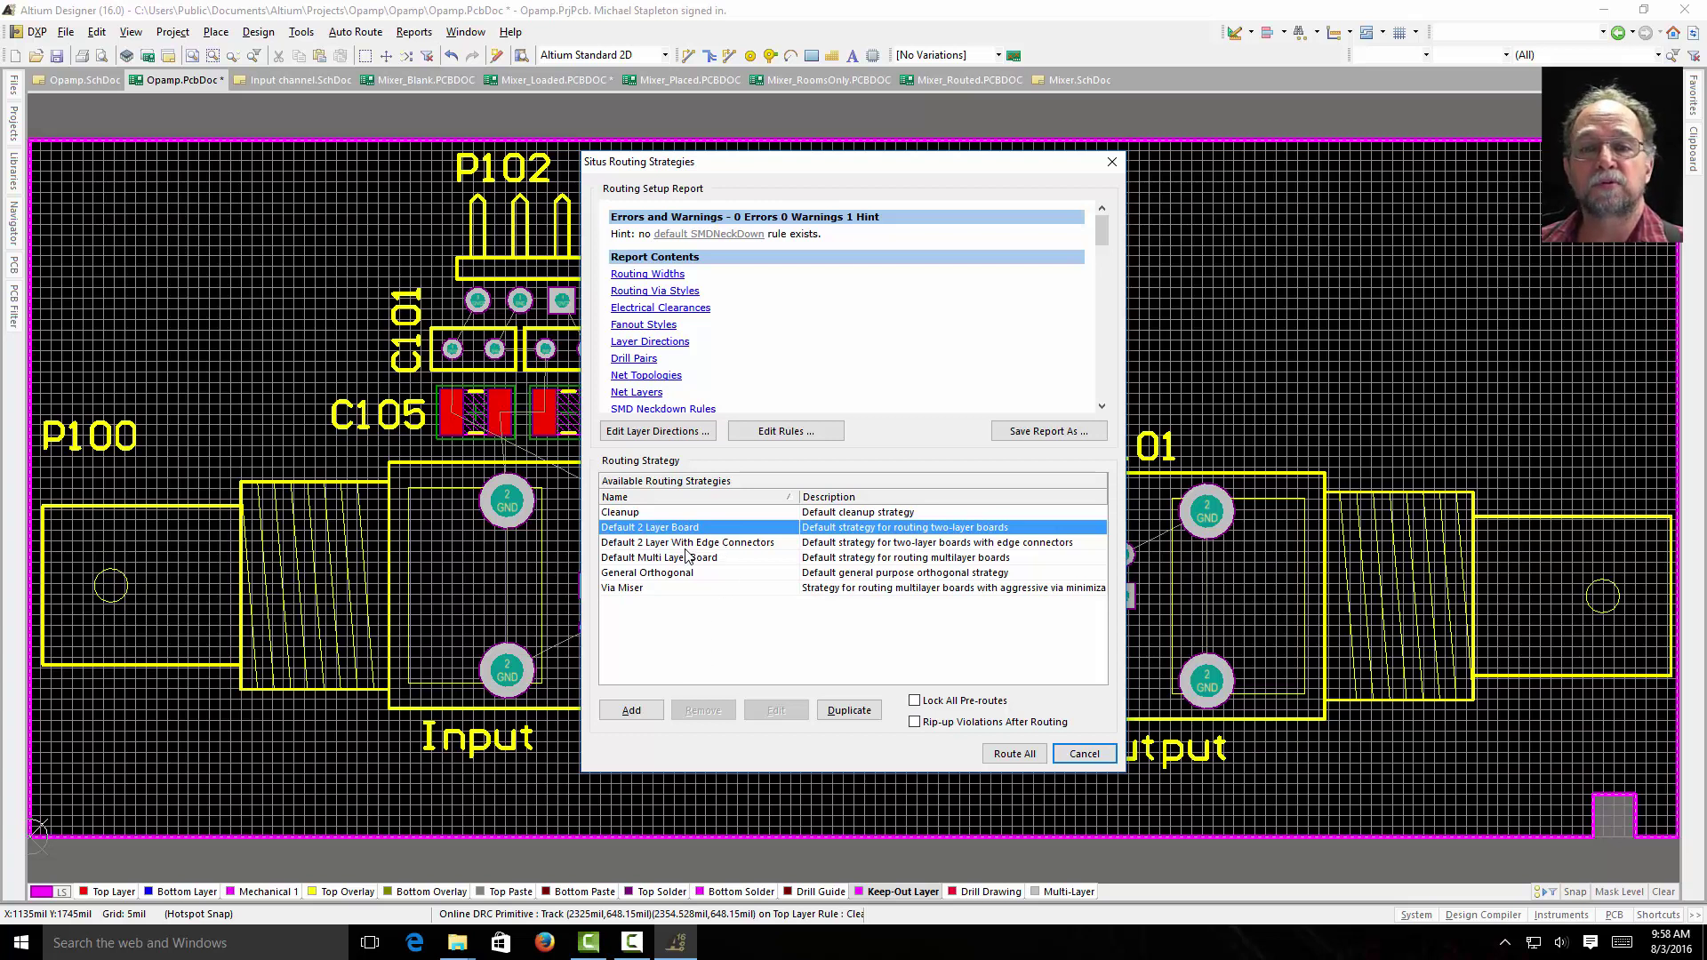
{"action": "left_click", "coordinate": [1010, 754]}
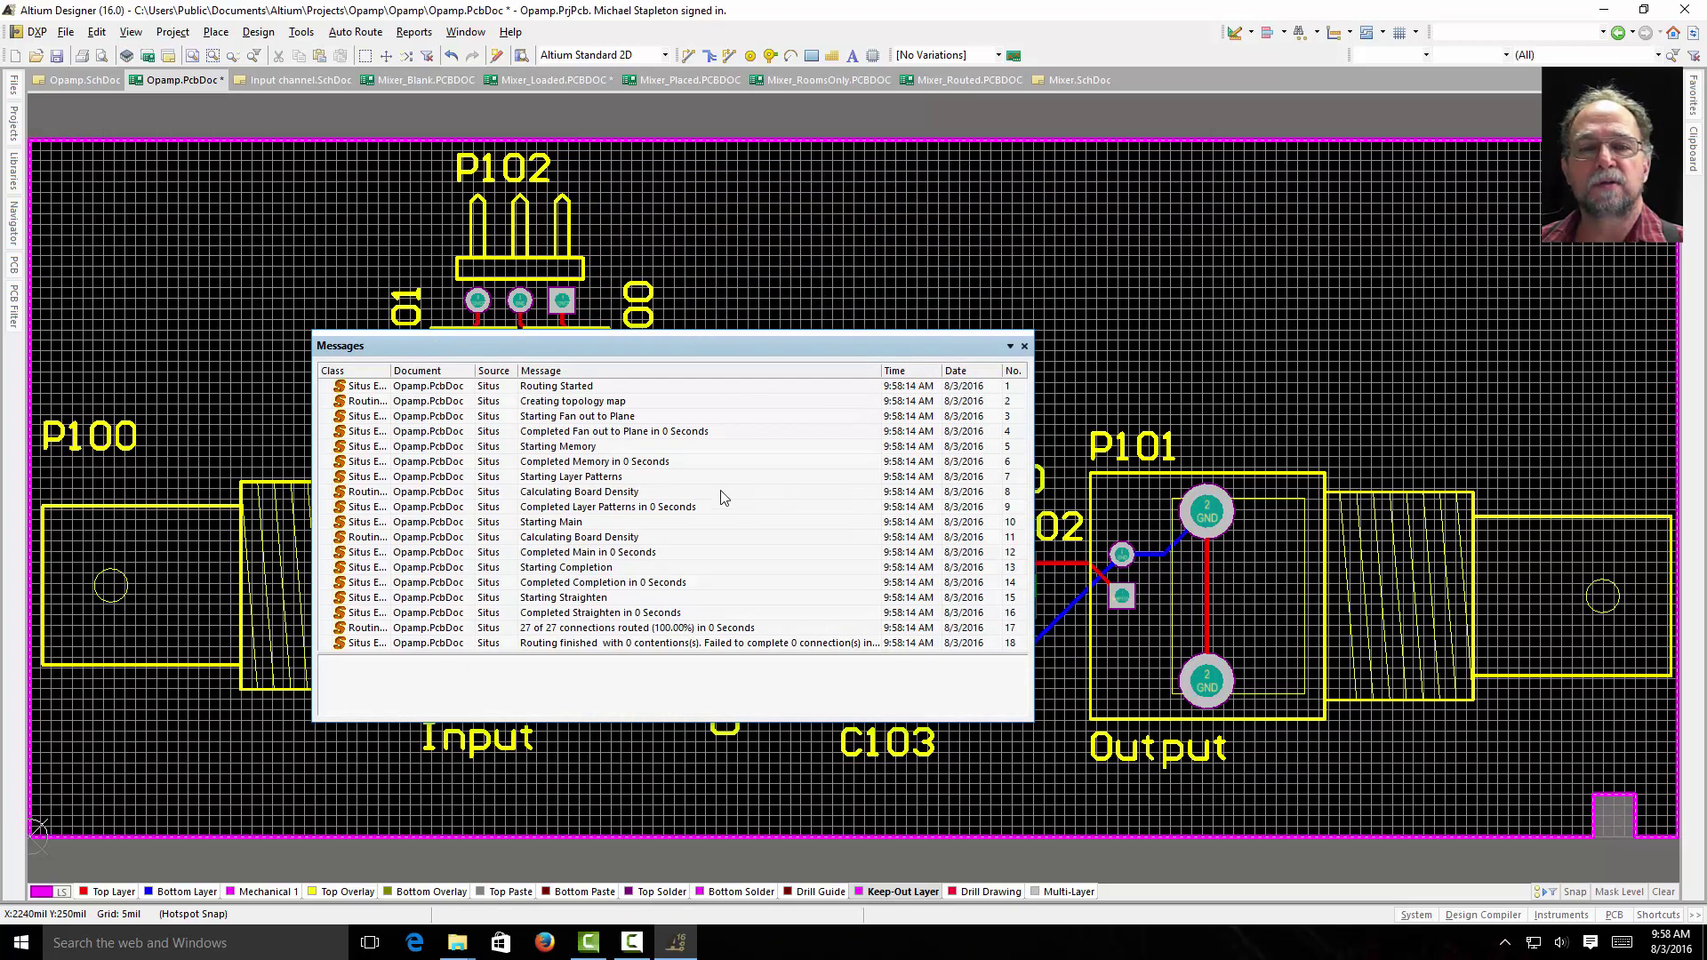
Widen the routing messages window to read the routing events, and move it off the board.
{"action": "left_click_drag", "start_coordinate": [1035, 531], "coordinate": [1314, 520]}
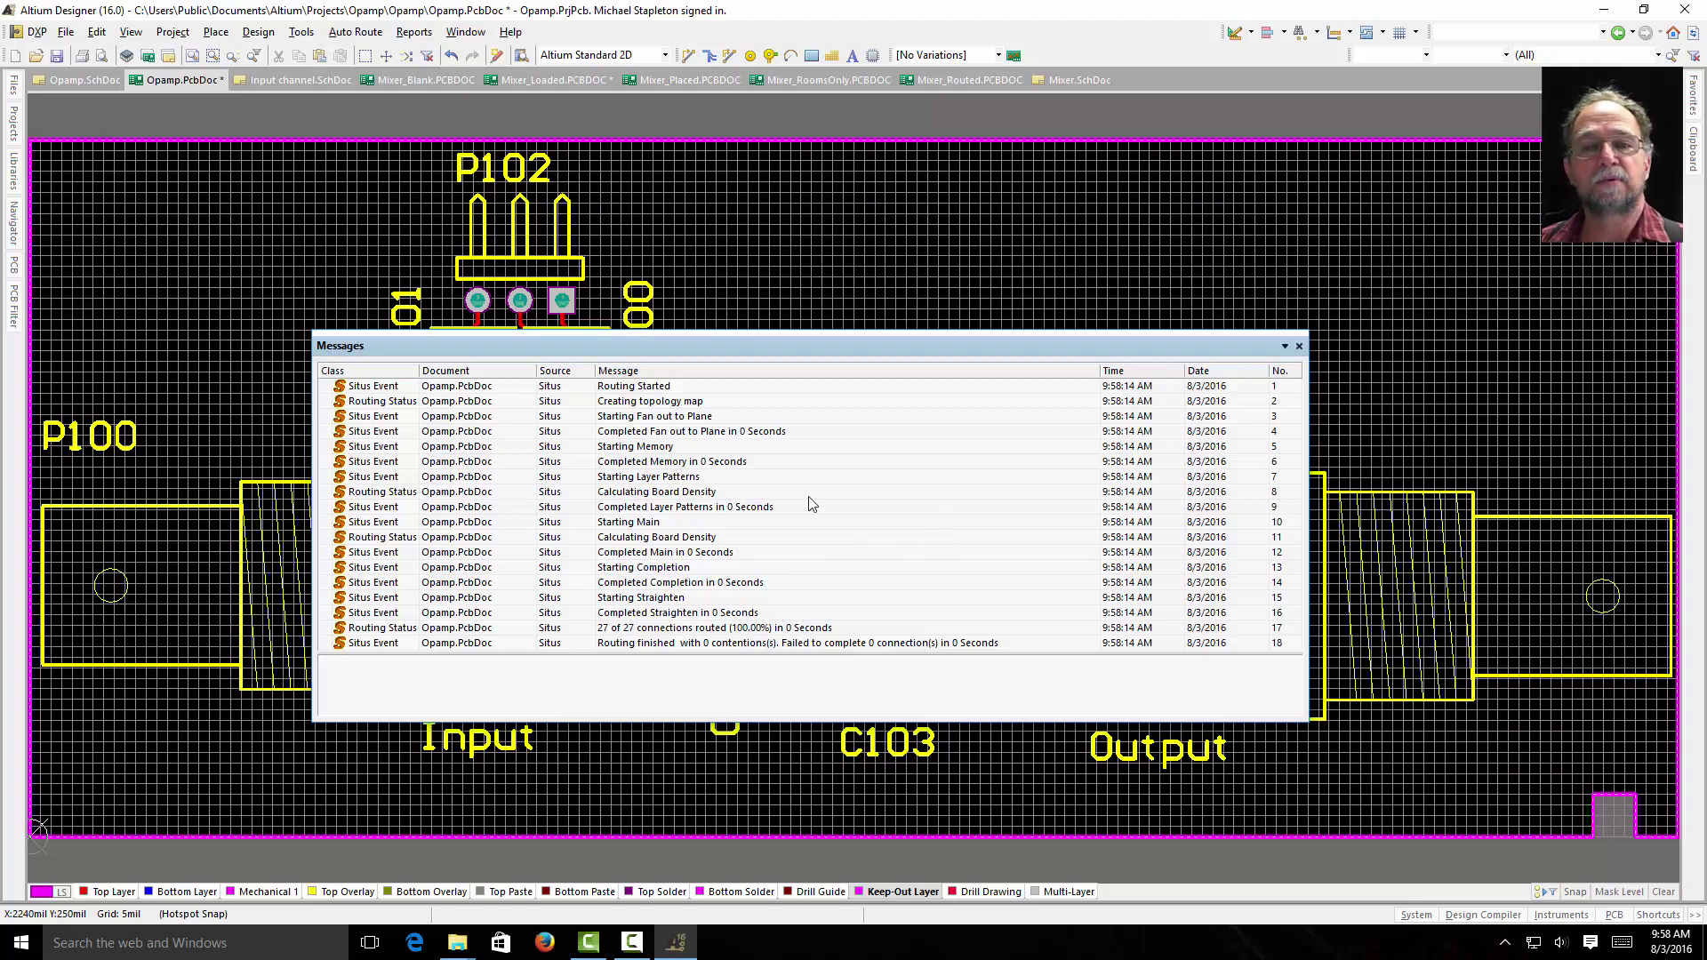
{"action": "left_click", "coordinate": [752, 345]}
{"action": "left_click_drag", "start_coordinate": [765, 343], "coordinate": [1698, 211]}
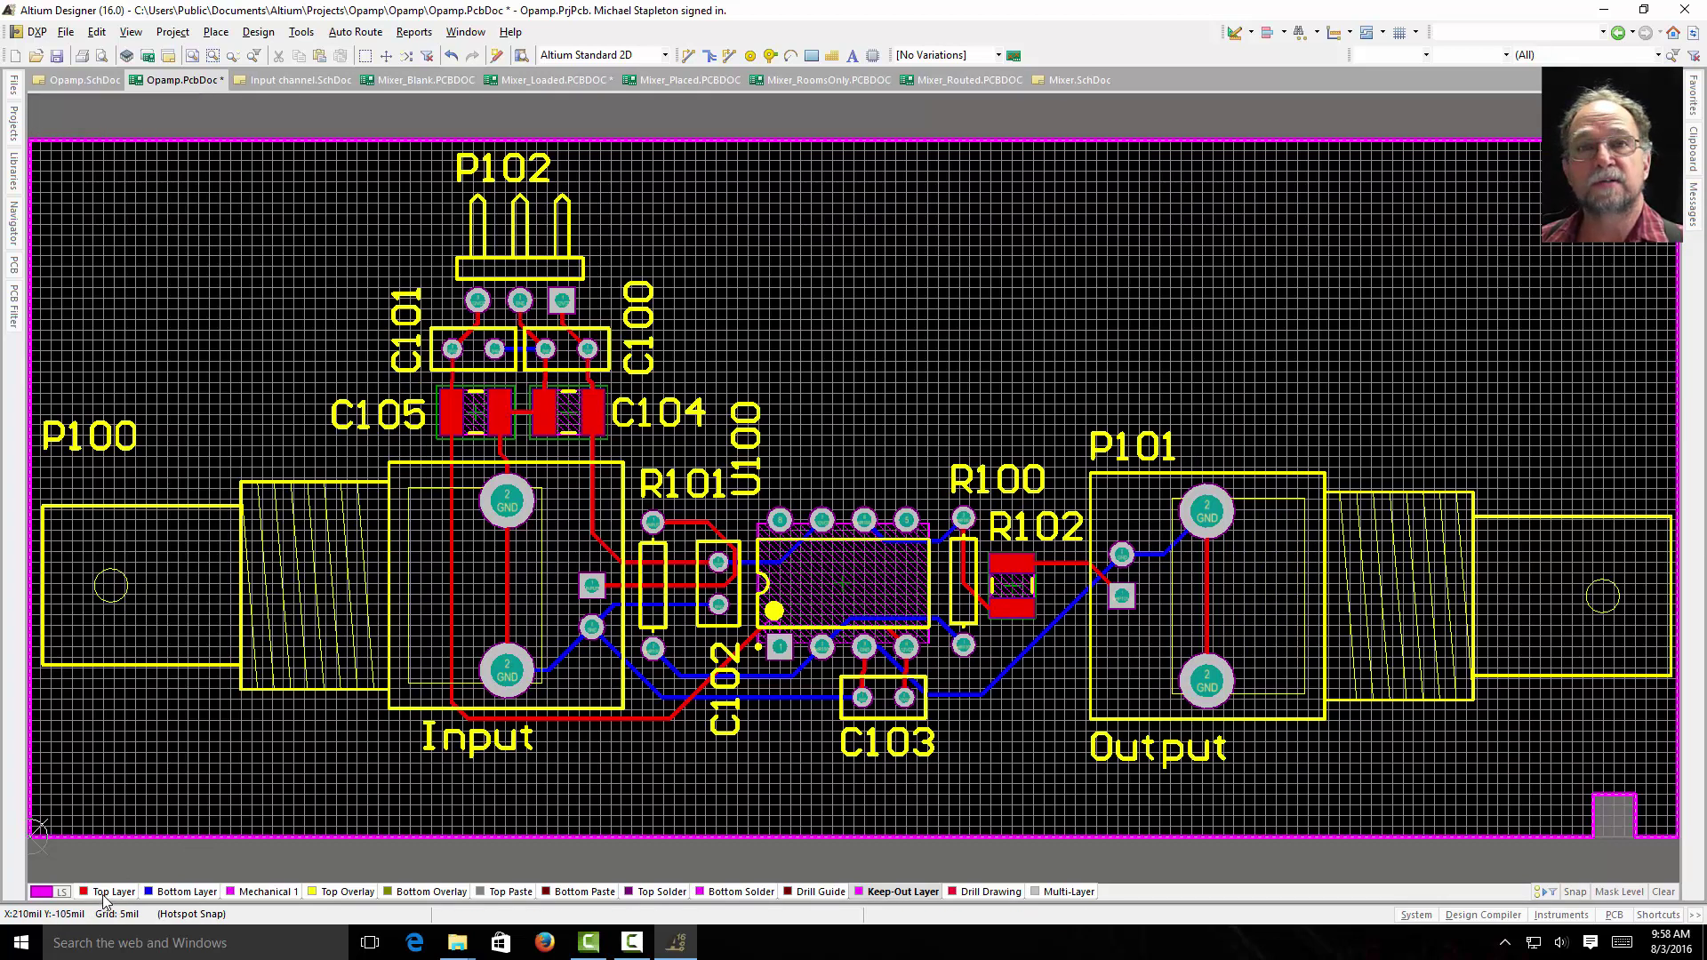
Examine the routed tracks around C102 and U100 on the Top and Bottom layers, and return to the whole board.
{"action": "left_click", "coordinate": [182, 894]}
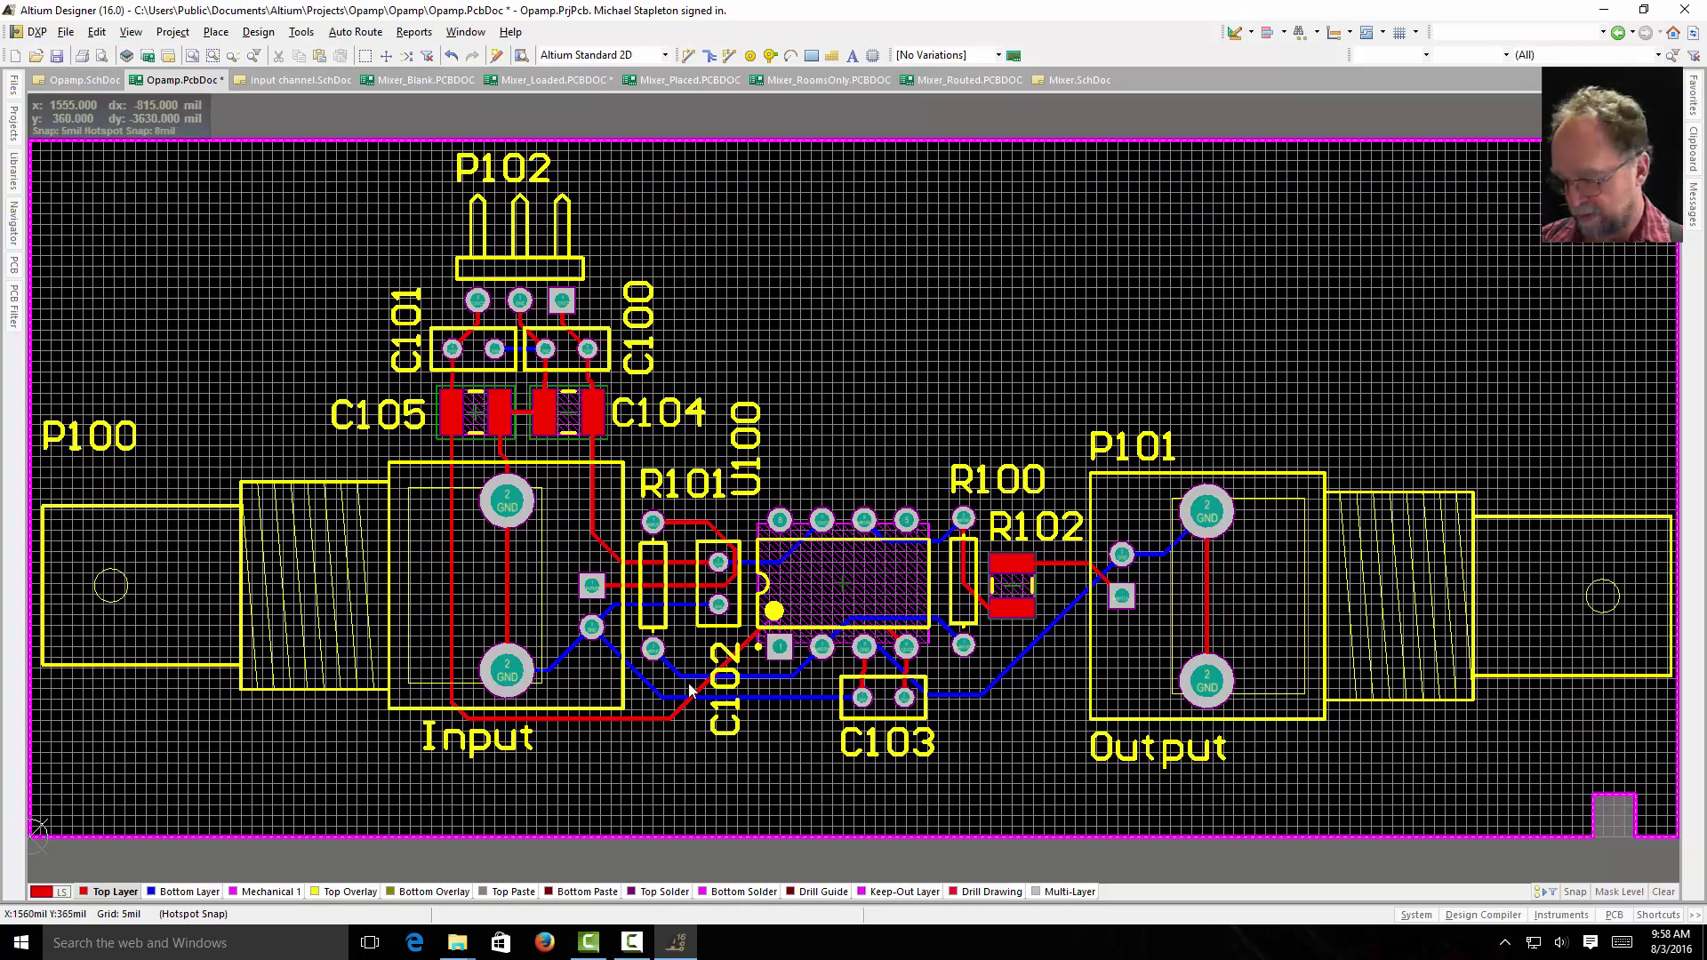
{"action": "scroll", "coordinate": [709, 706], "scroll_direction": "up", "scroll_amount": 1, "text": "ctrl"}
{"action": "scroll", "coordinate": [708, 707], "scroll_direction": "up", "scroll_amount": 4, "text": "ctrl"}
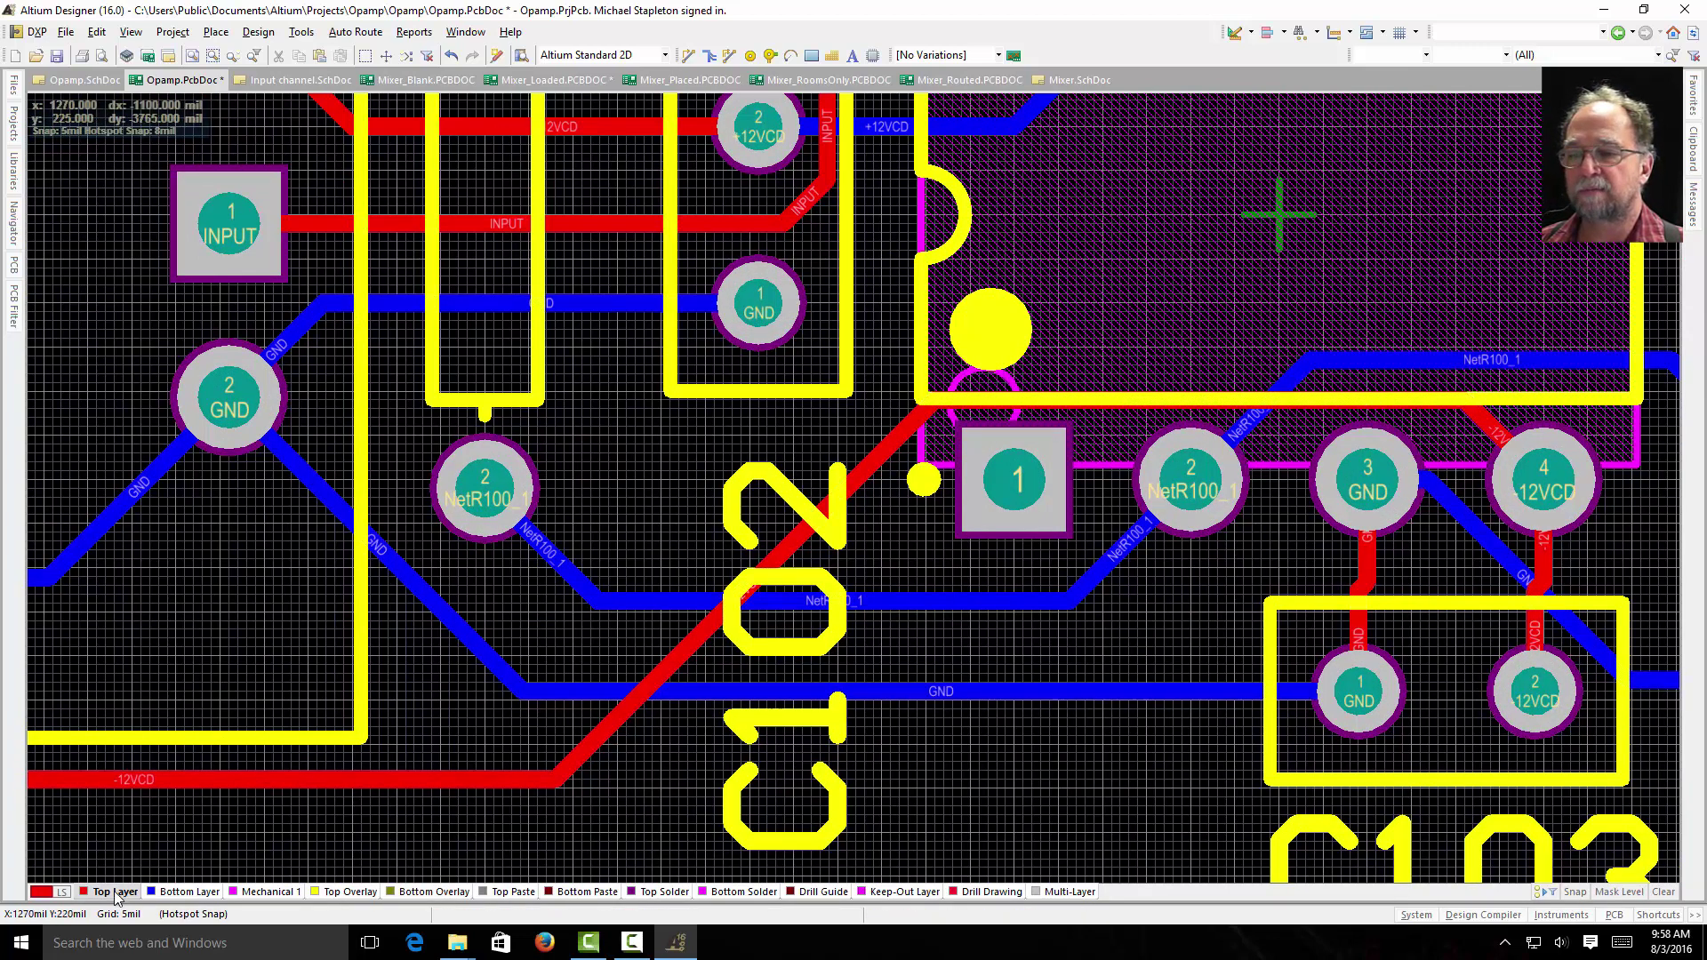
{"action": "left_click", "coordinate": [187, 891]}
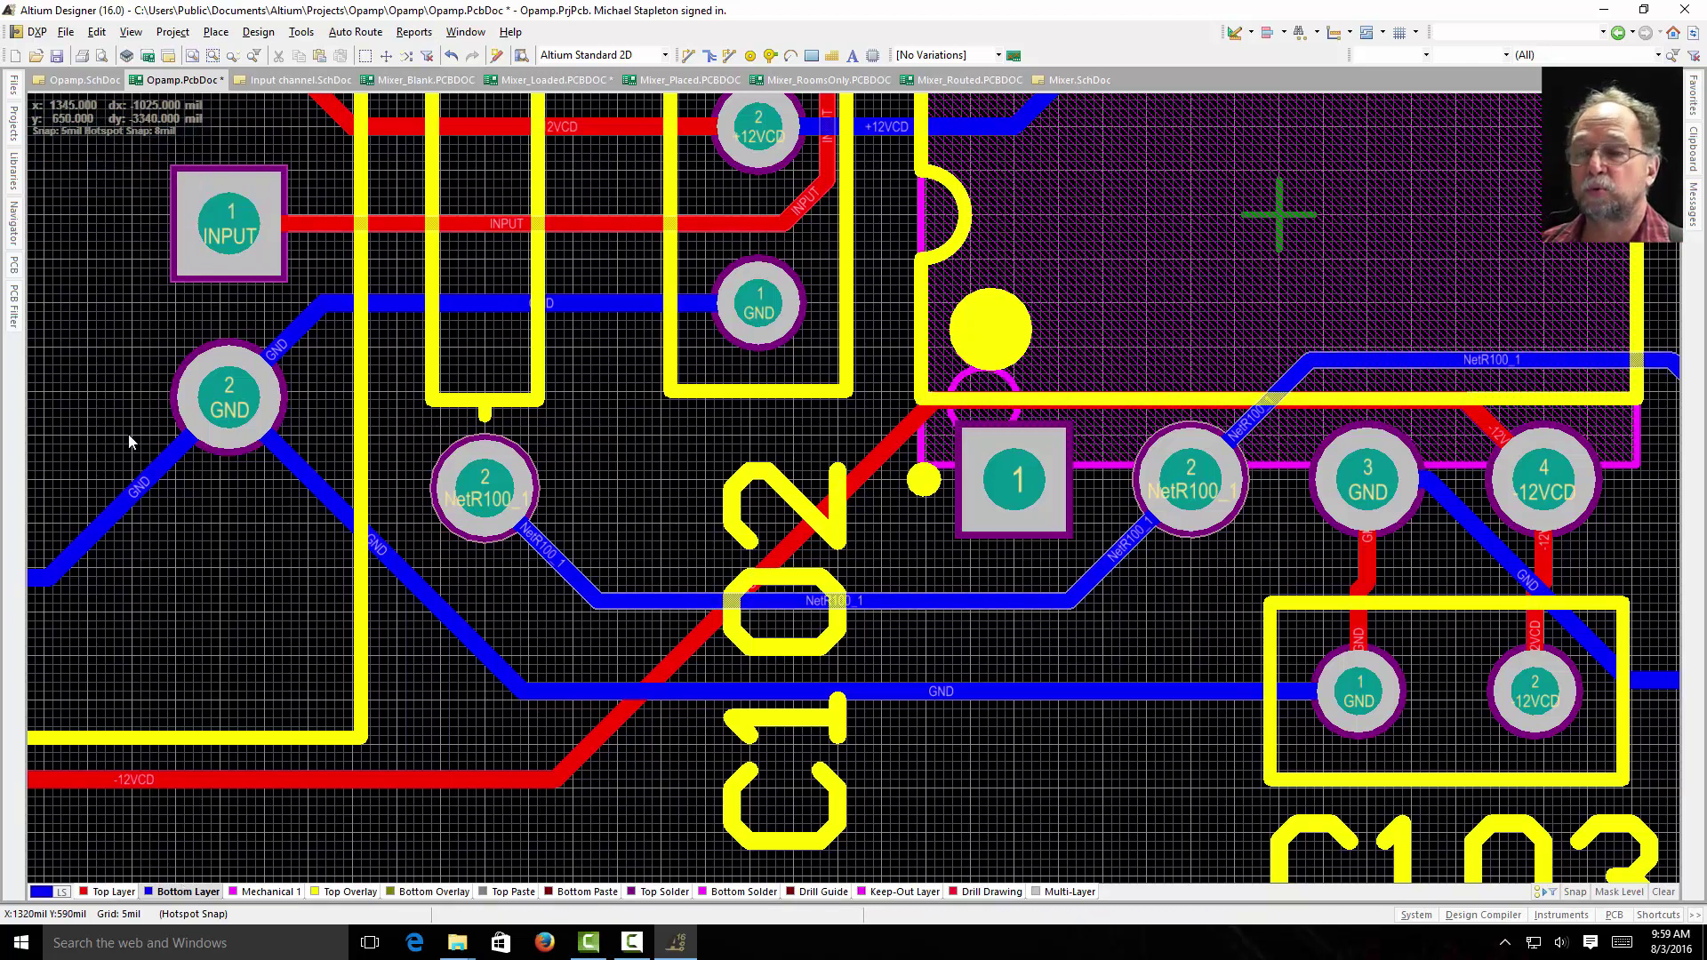
{"action": "key", "text": "KP_Multiply"}
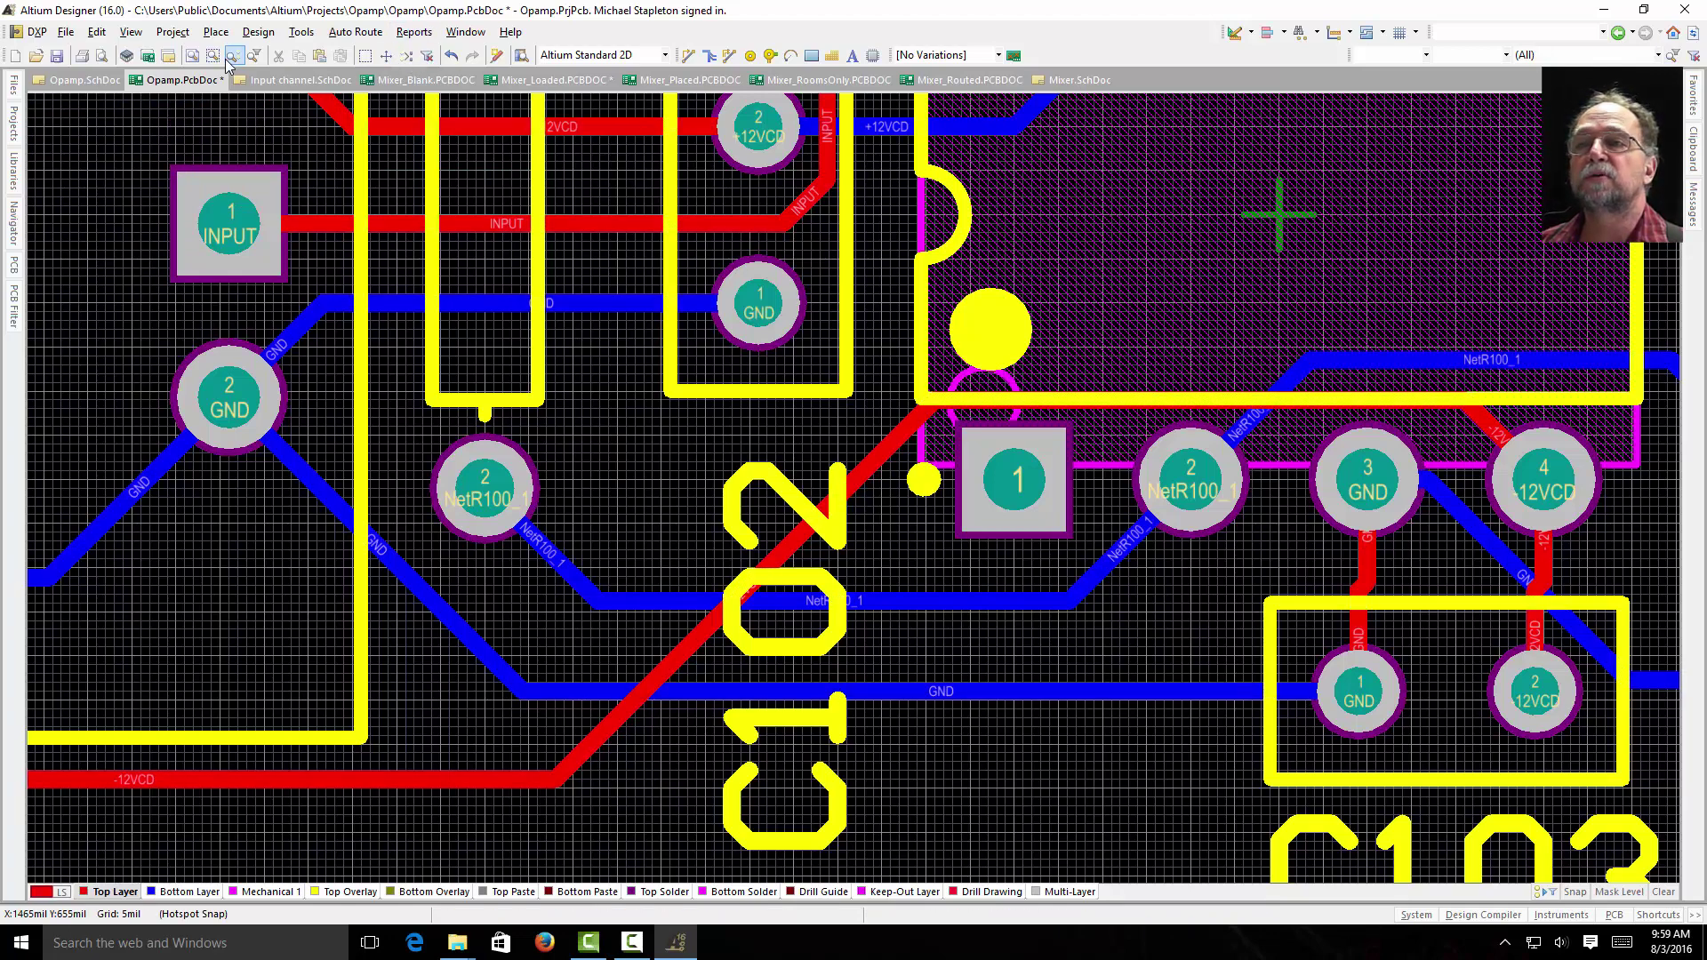
{"action": "left_click", "coordinate": [192, 56]}
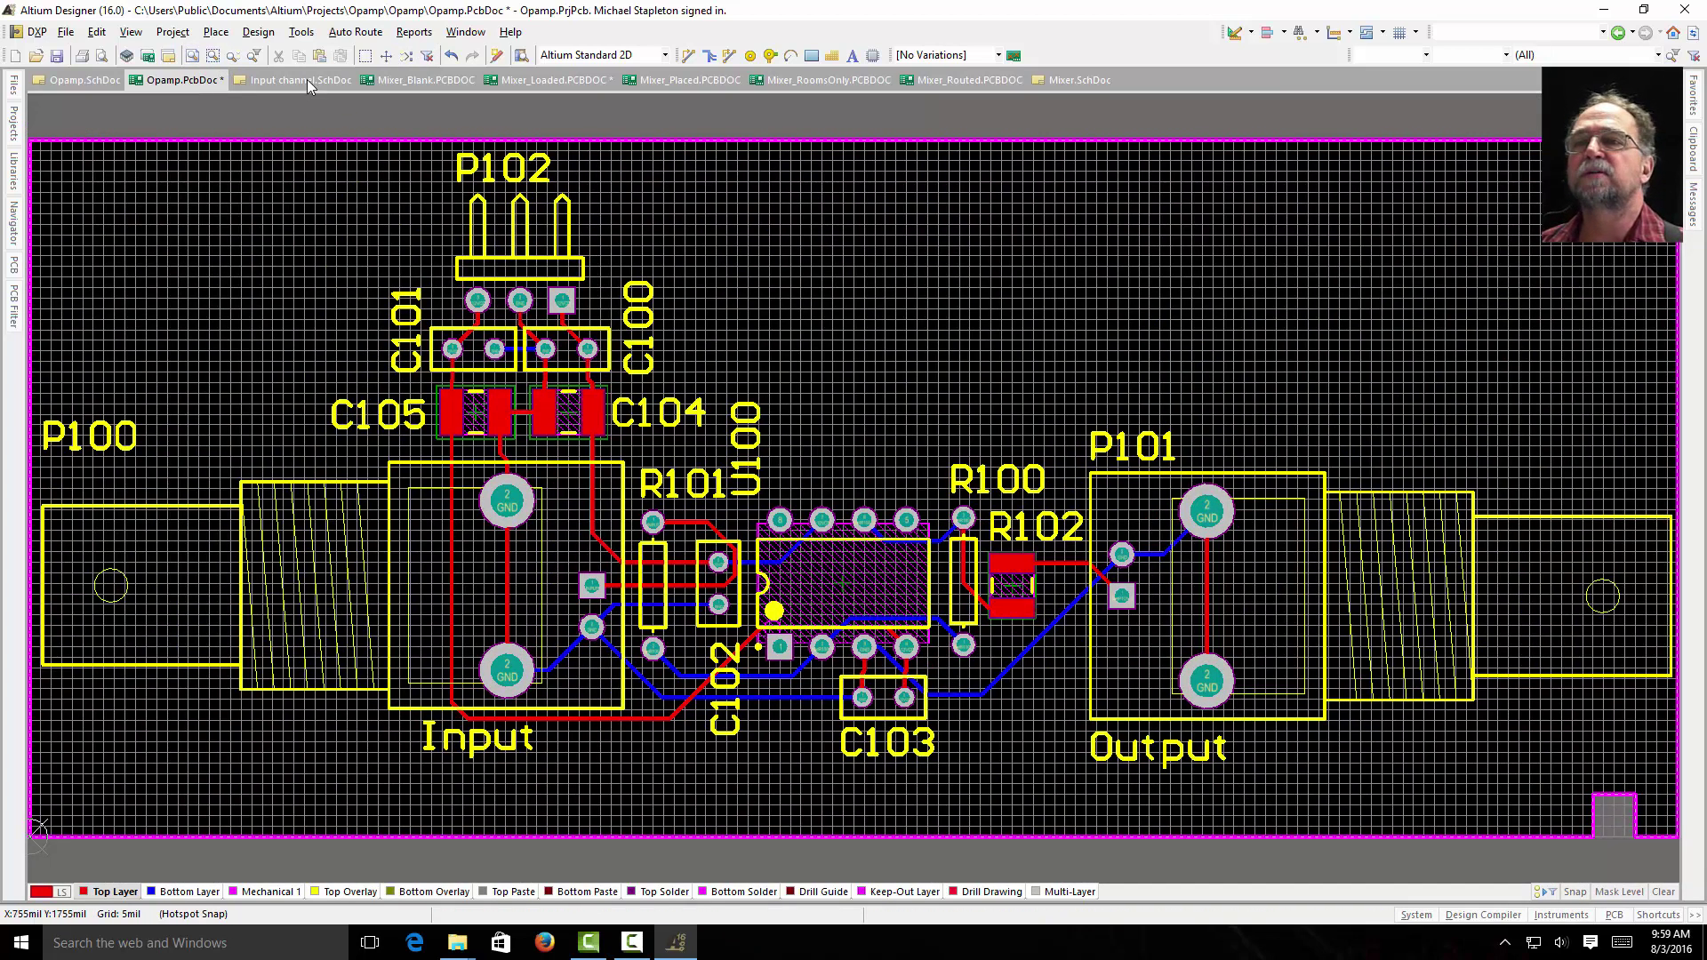
Open the design rules and review the constraints of the routing Width rule.
{"action": "left_click", "coordinate": [259, 32]}
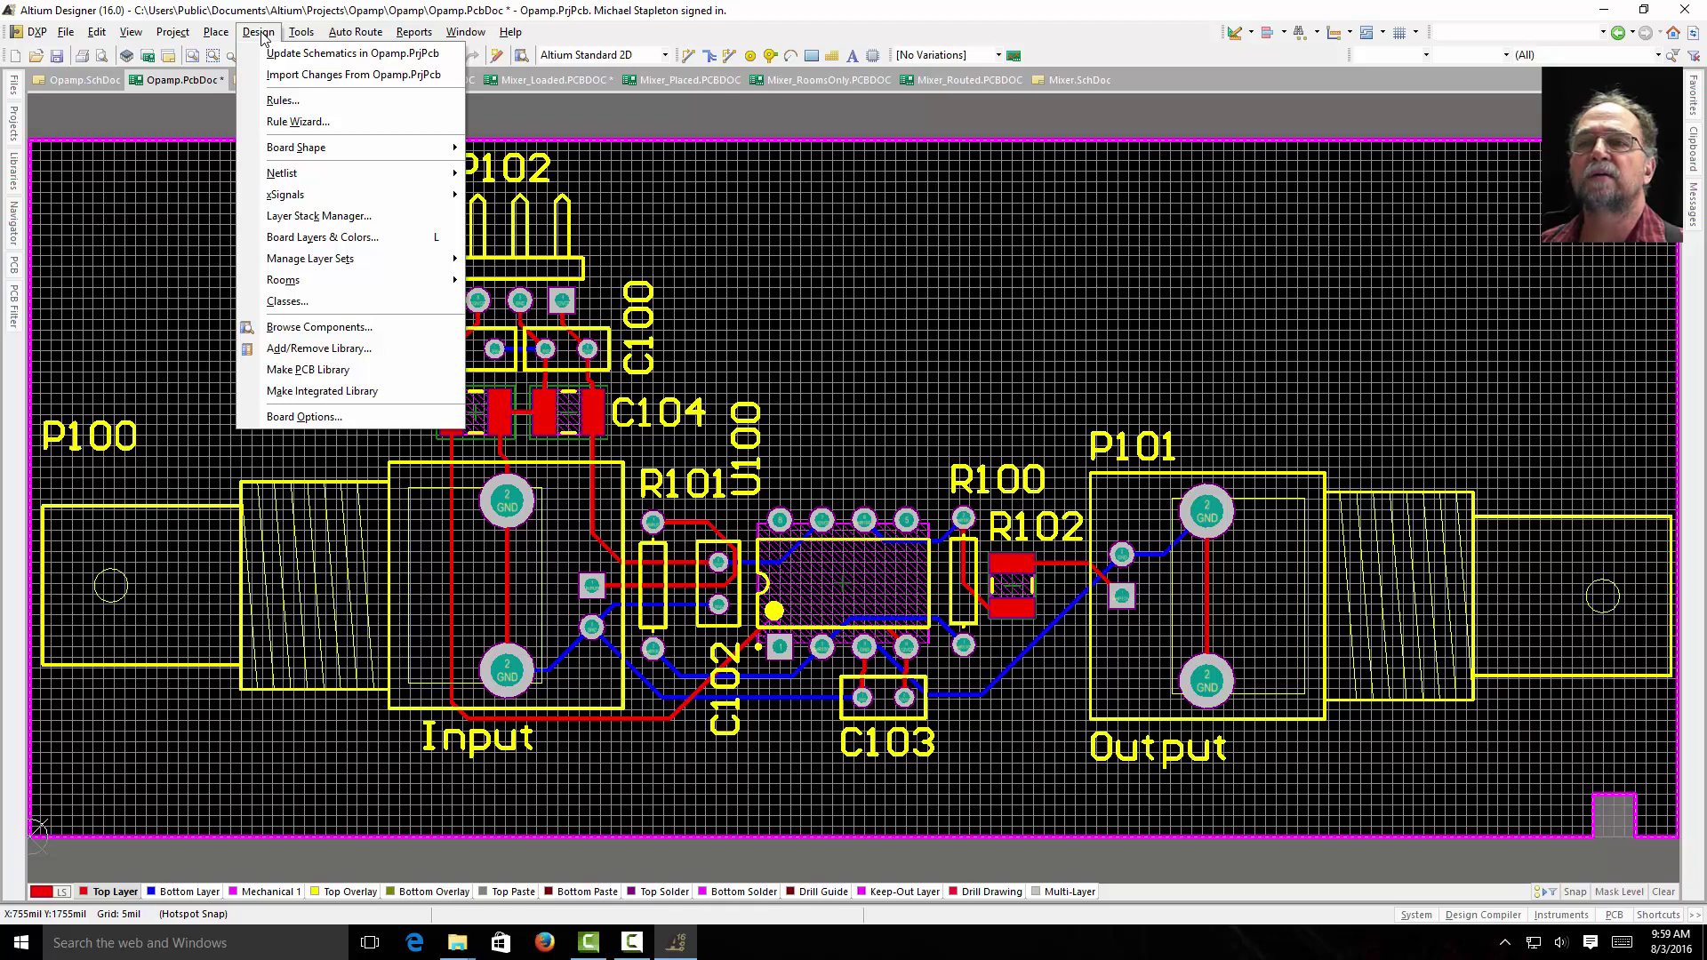
{"action": "left_click", "coordinate": [281, 101]}
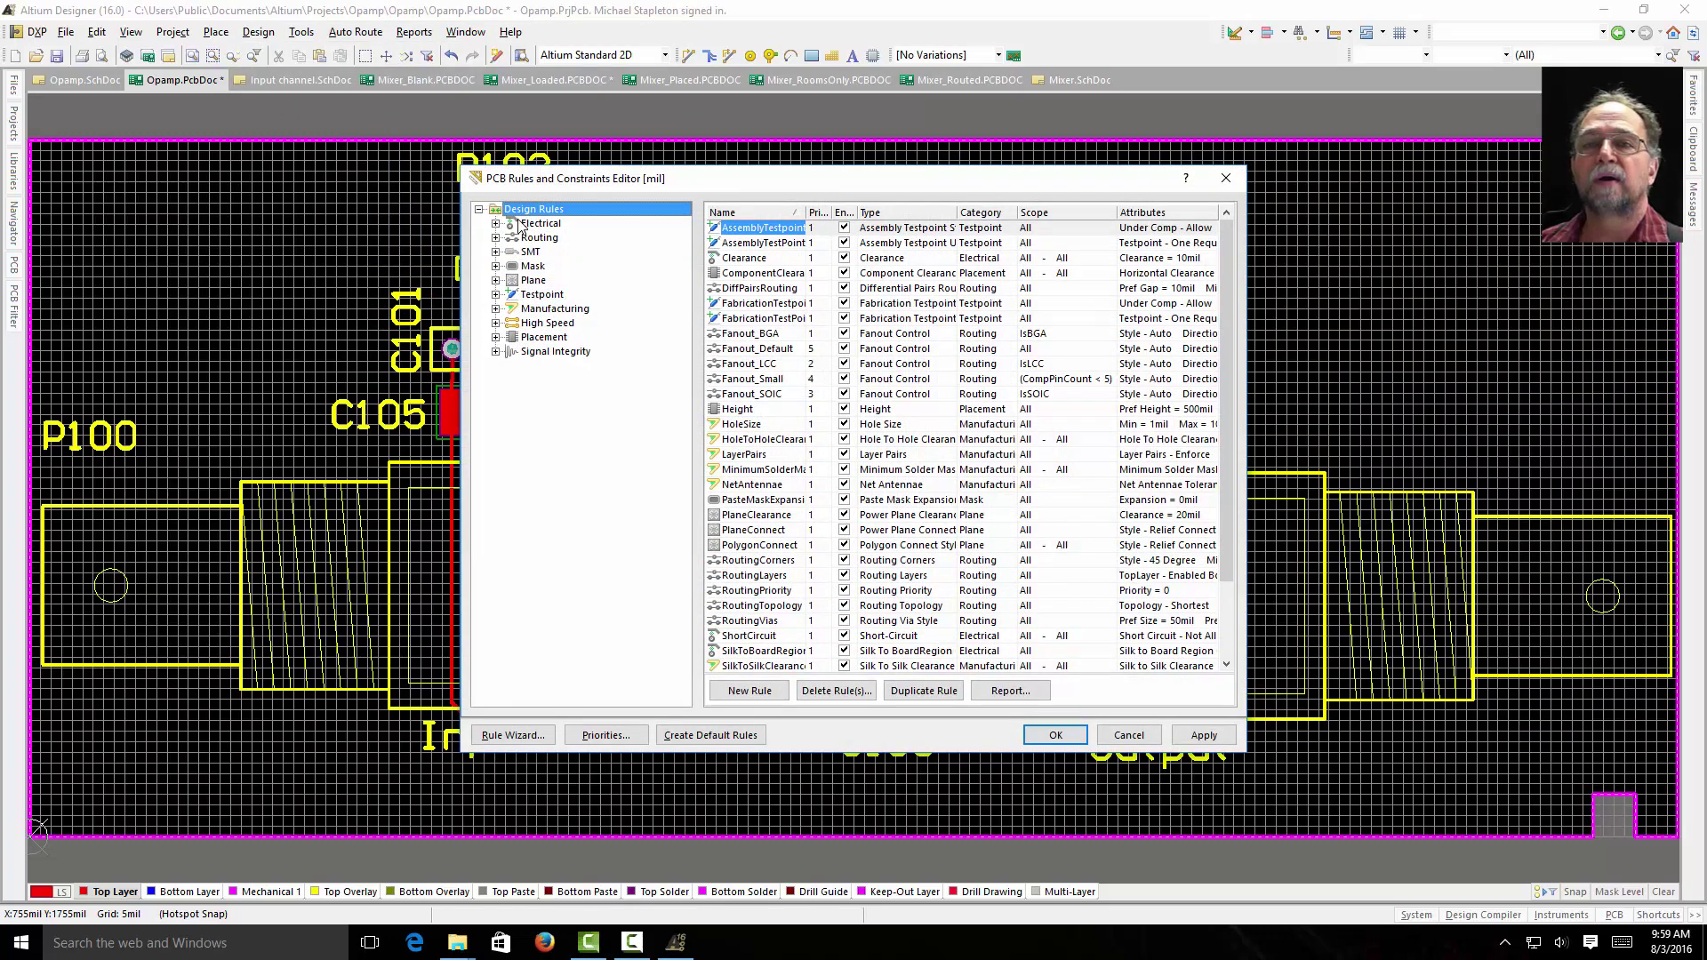
{"action": "left_click", "coordinate": [495, 238]}
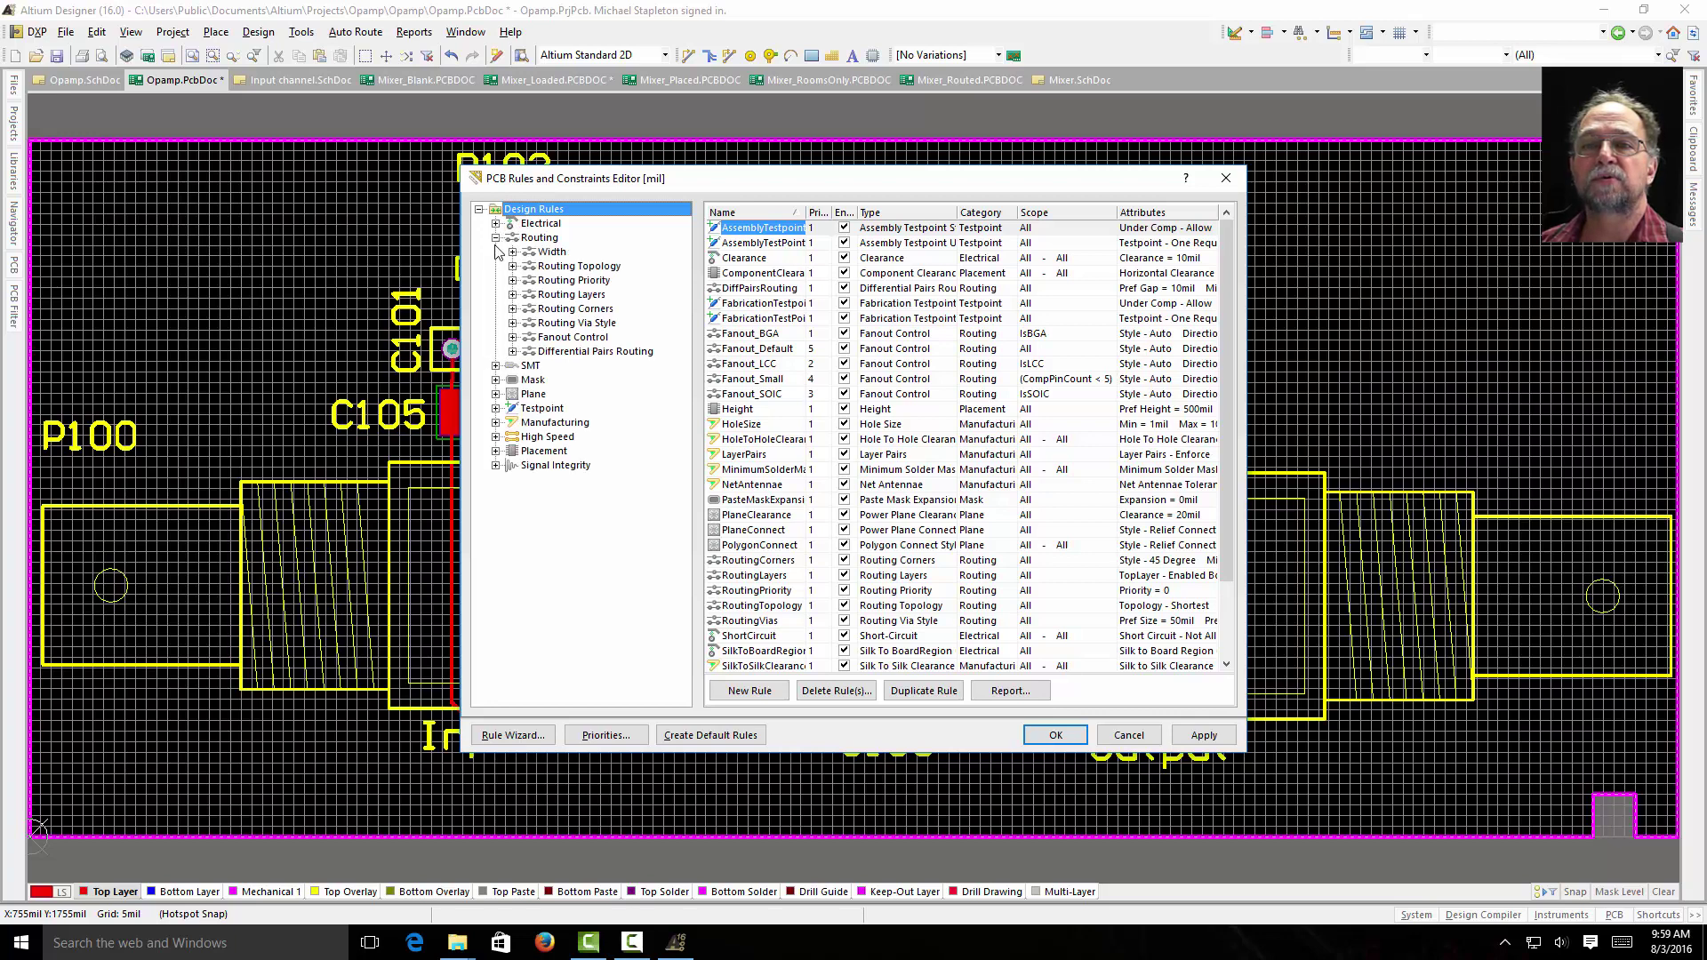
{"action": "left_click", "coordinate": [512, 253]}
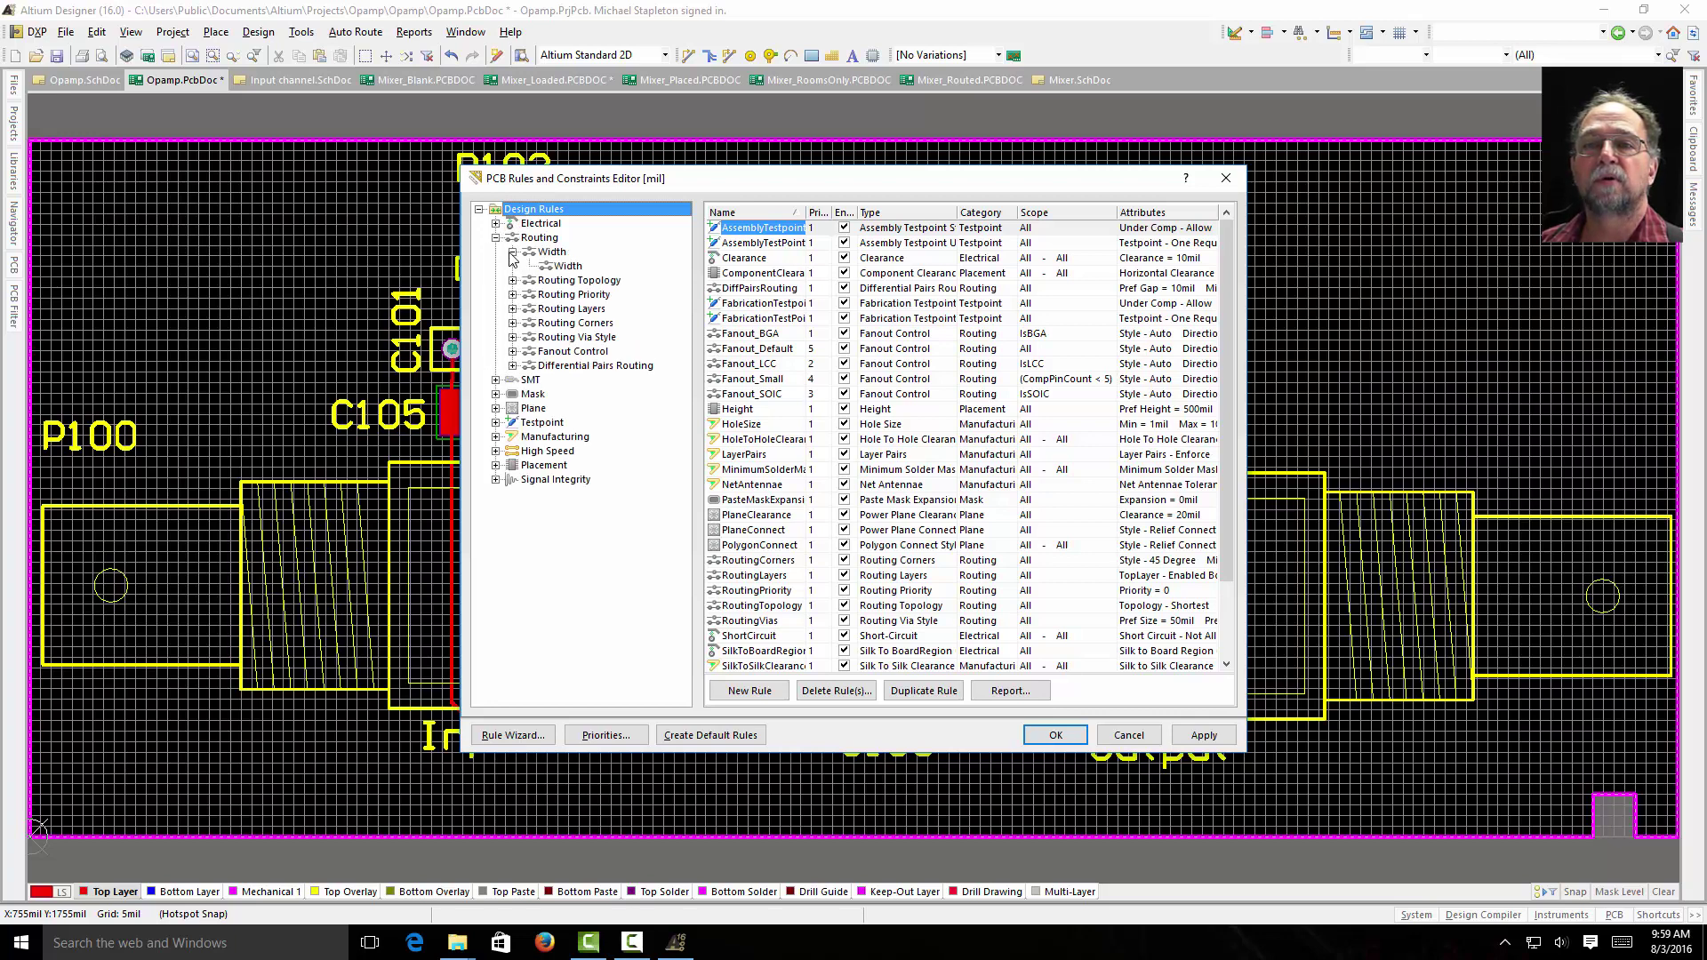
{"action": "left_click", "coordinate": [566, 267]}
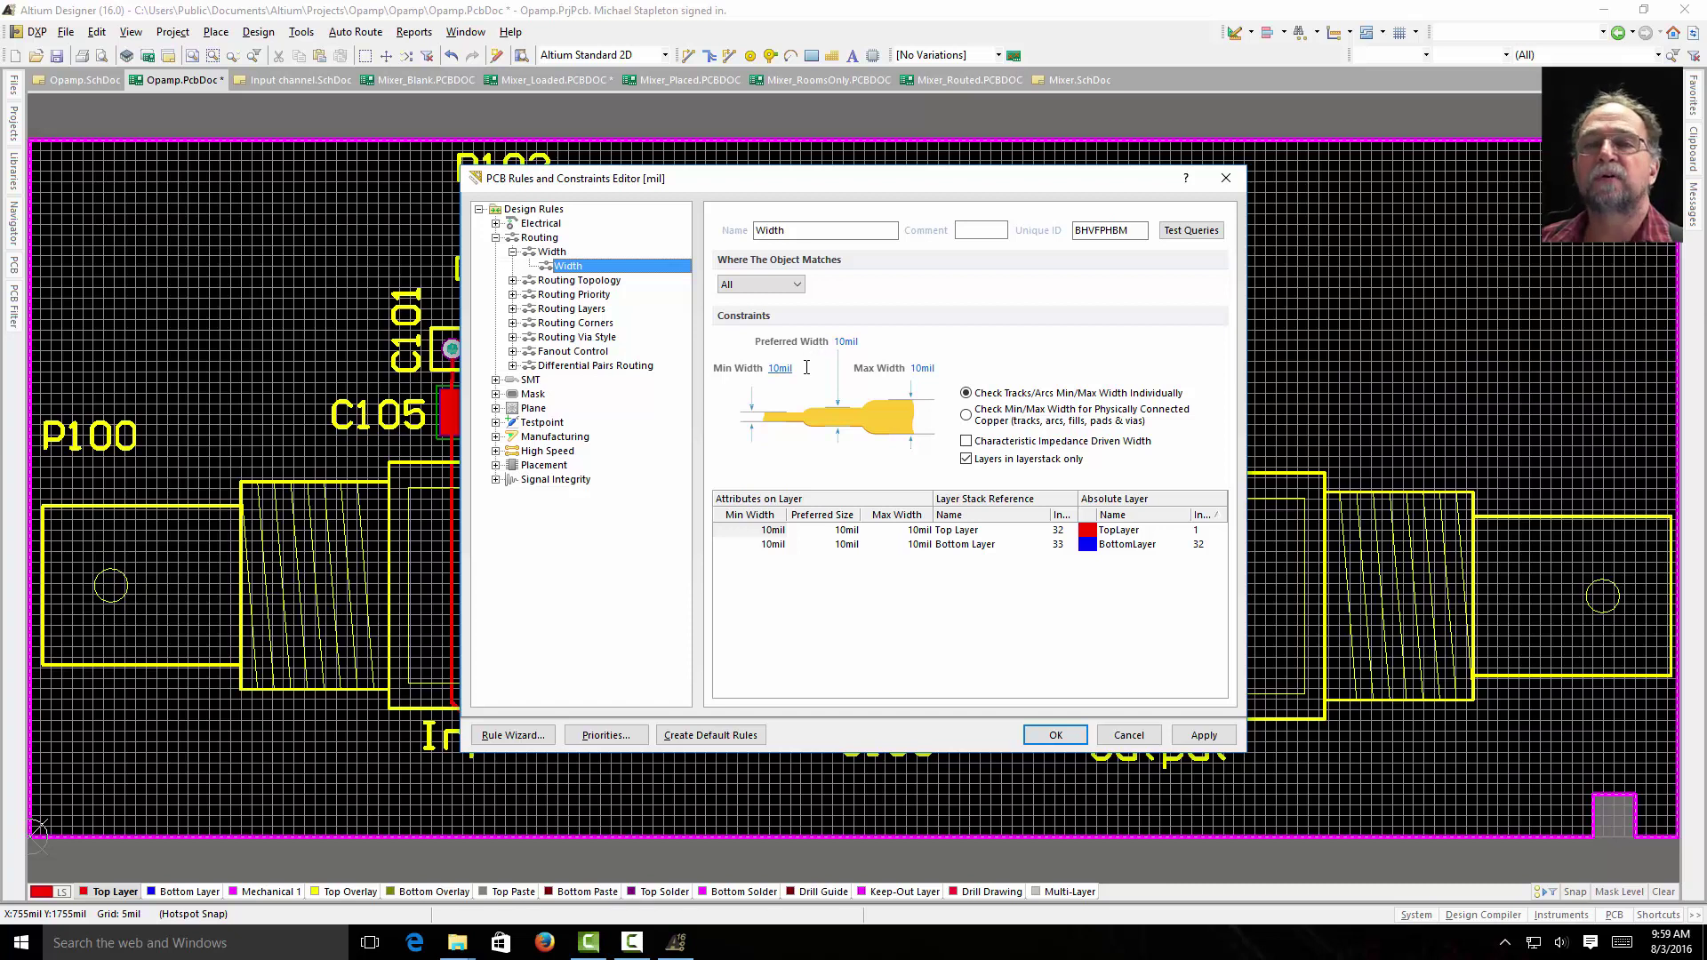
Review the constraints of the electrical Clearance rule and close the rules editor.
{"action": "left_click", "coordinate": [496, 224]}
{"action": "left_click", "coordinate": [512, 237]}
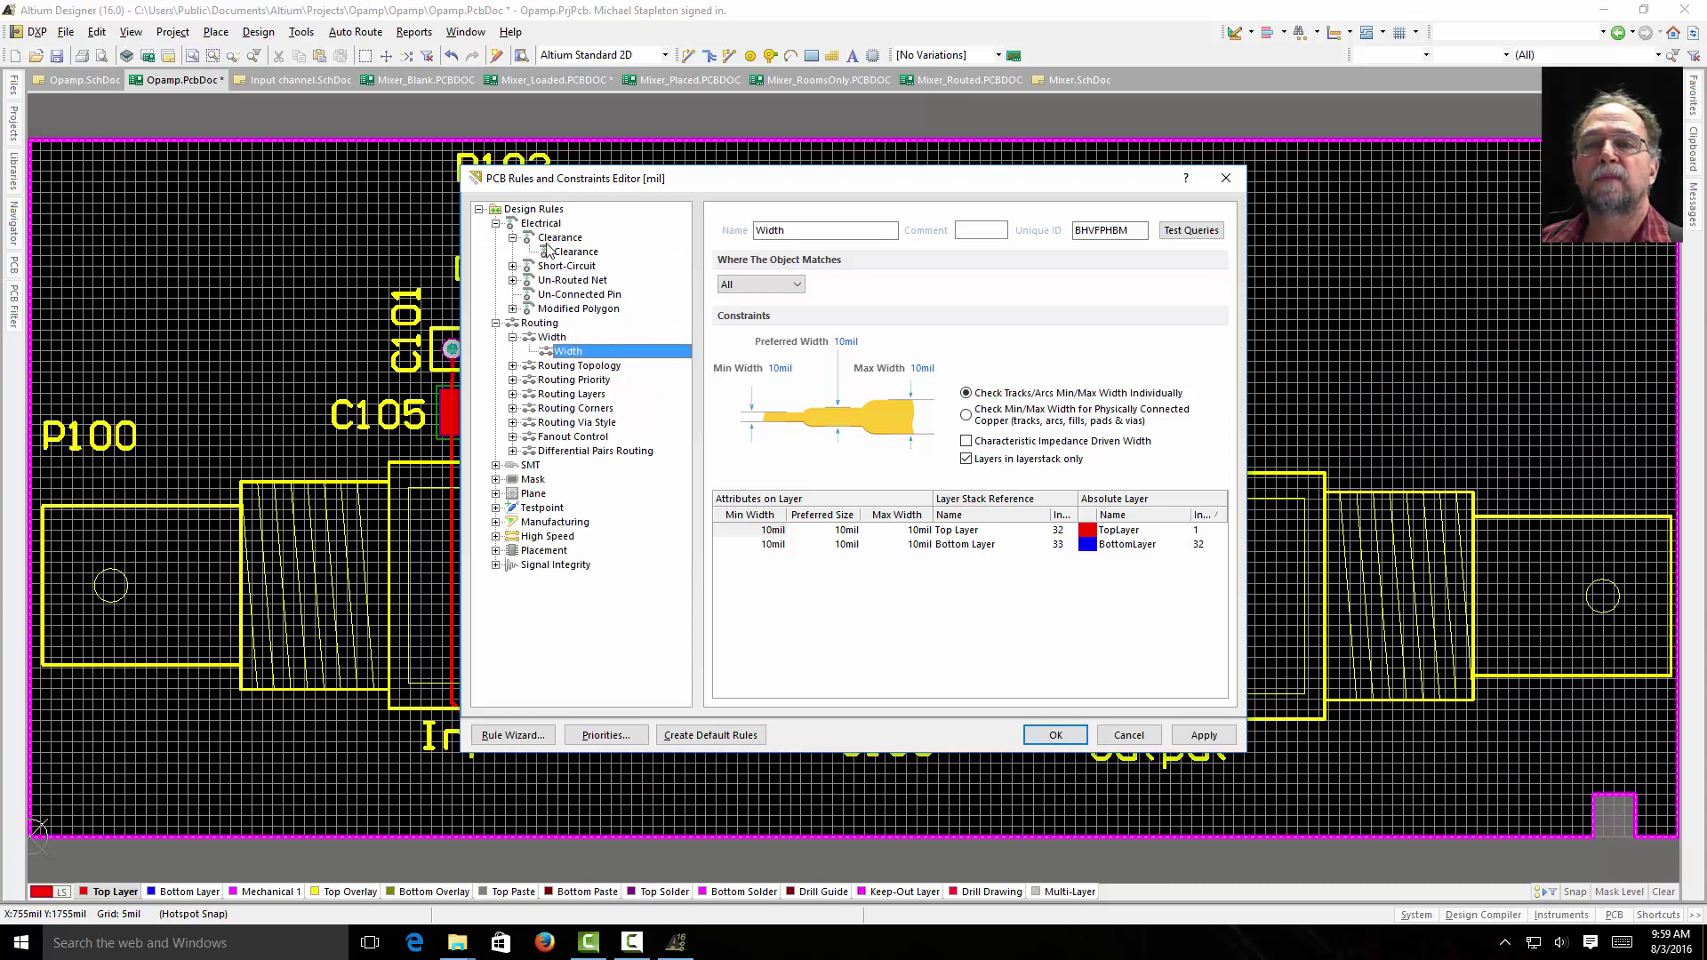
{"action": "left_click", "coordinate": [575, 253]}
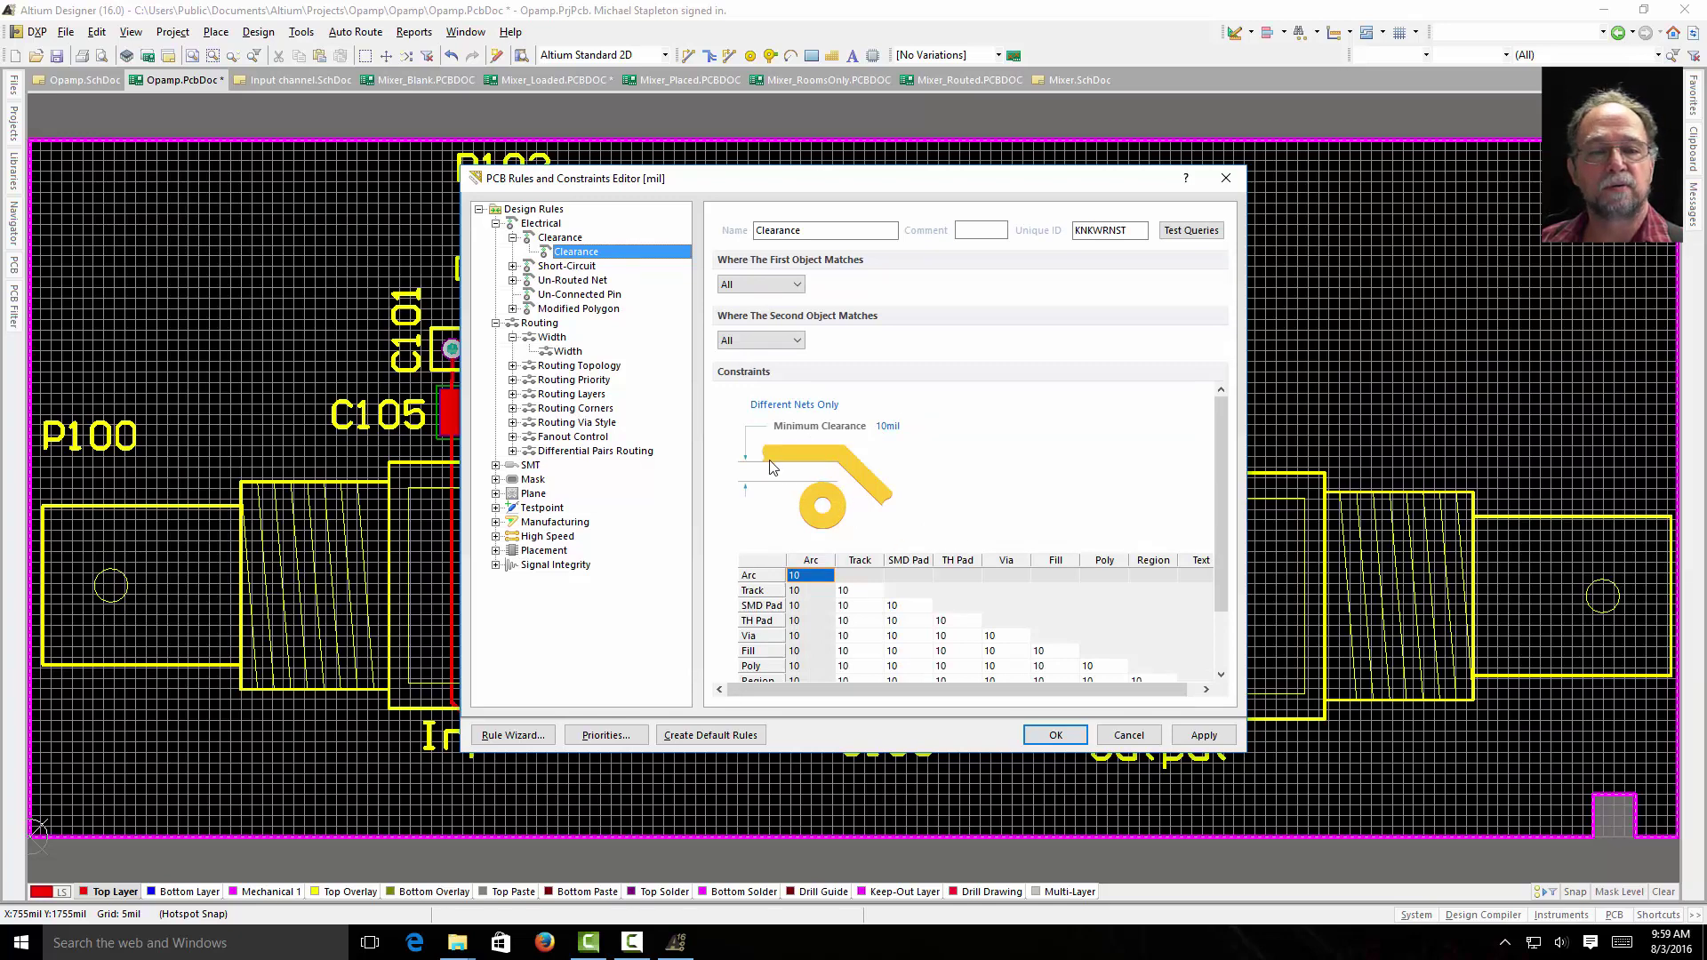
{"action": "left_click", "coordinate": [1083, 738]}
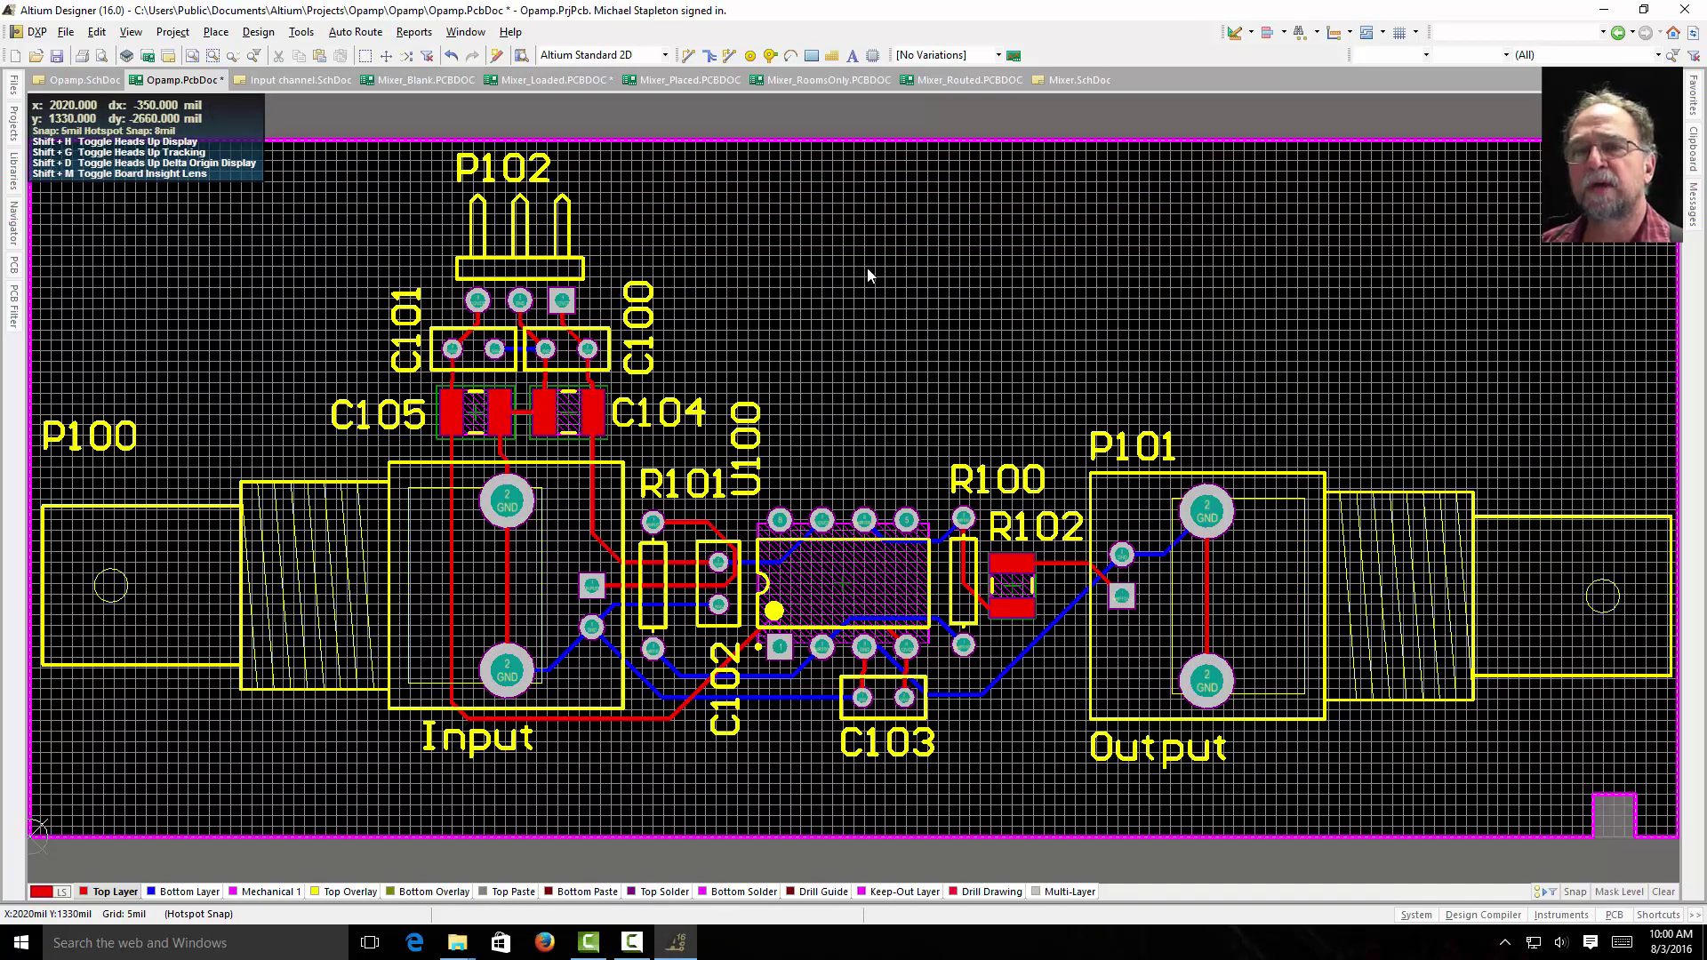
Un-route all tracks on the board.
{"action": "left_click", "coordinate": [307, 32]}
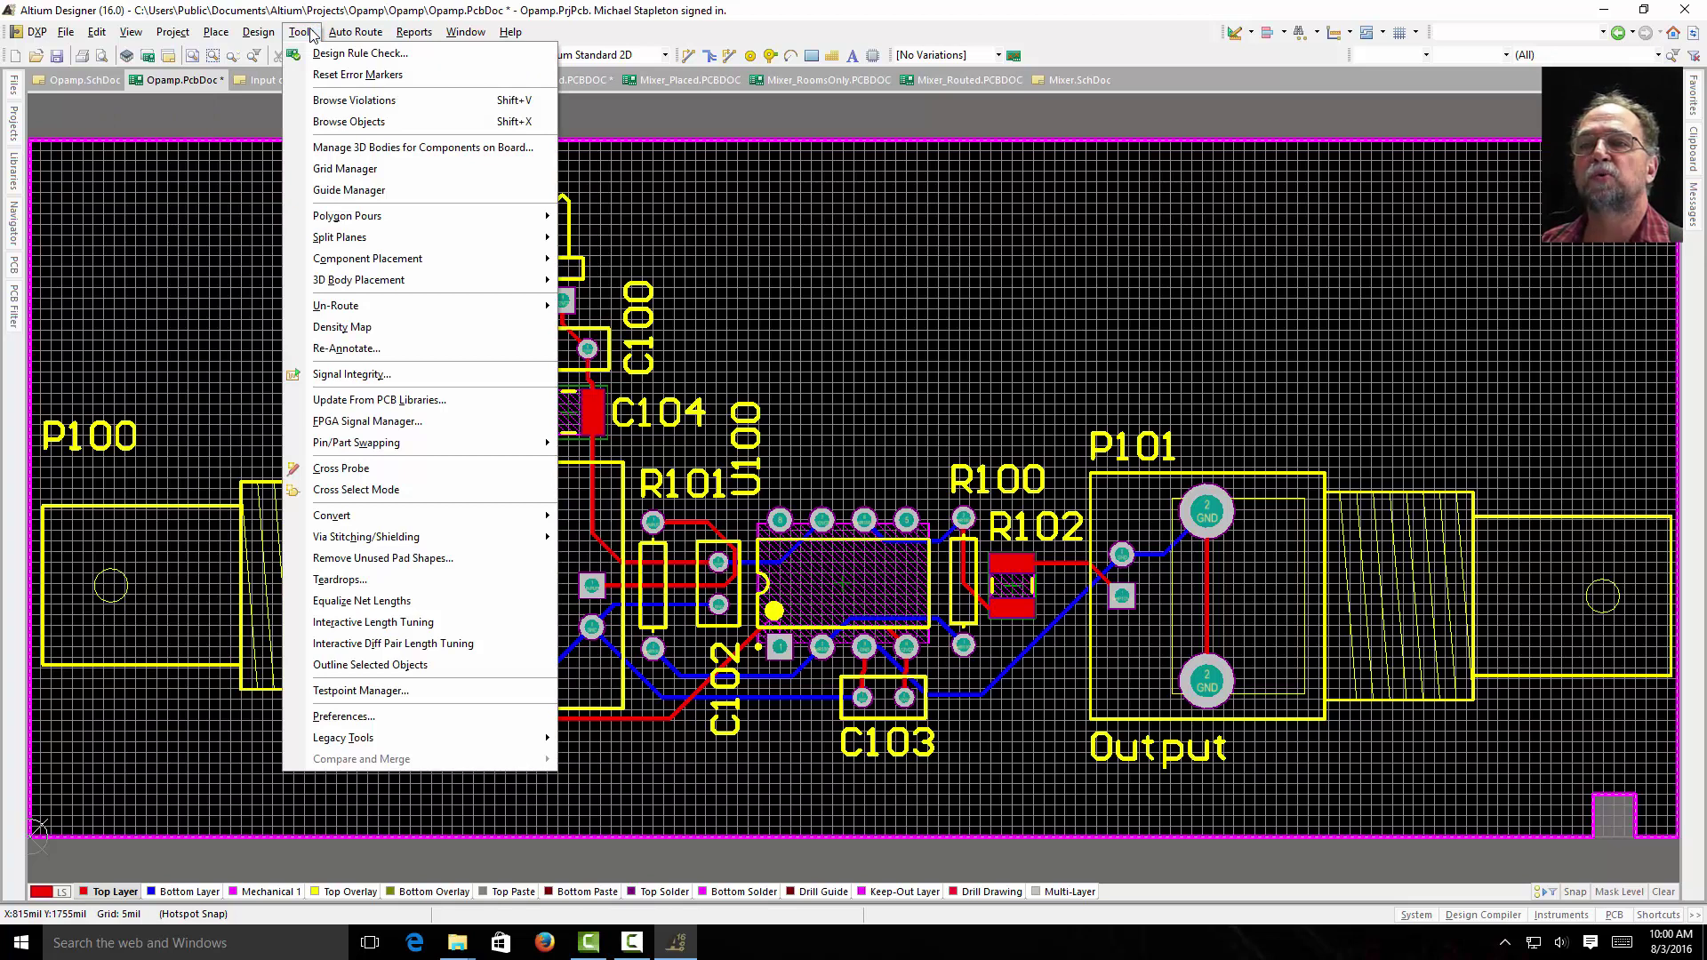
{"action": "mouse_move", "coordinate": [405, 306]}
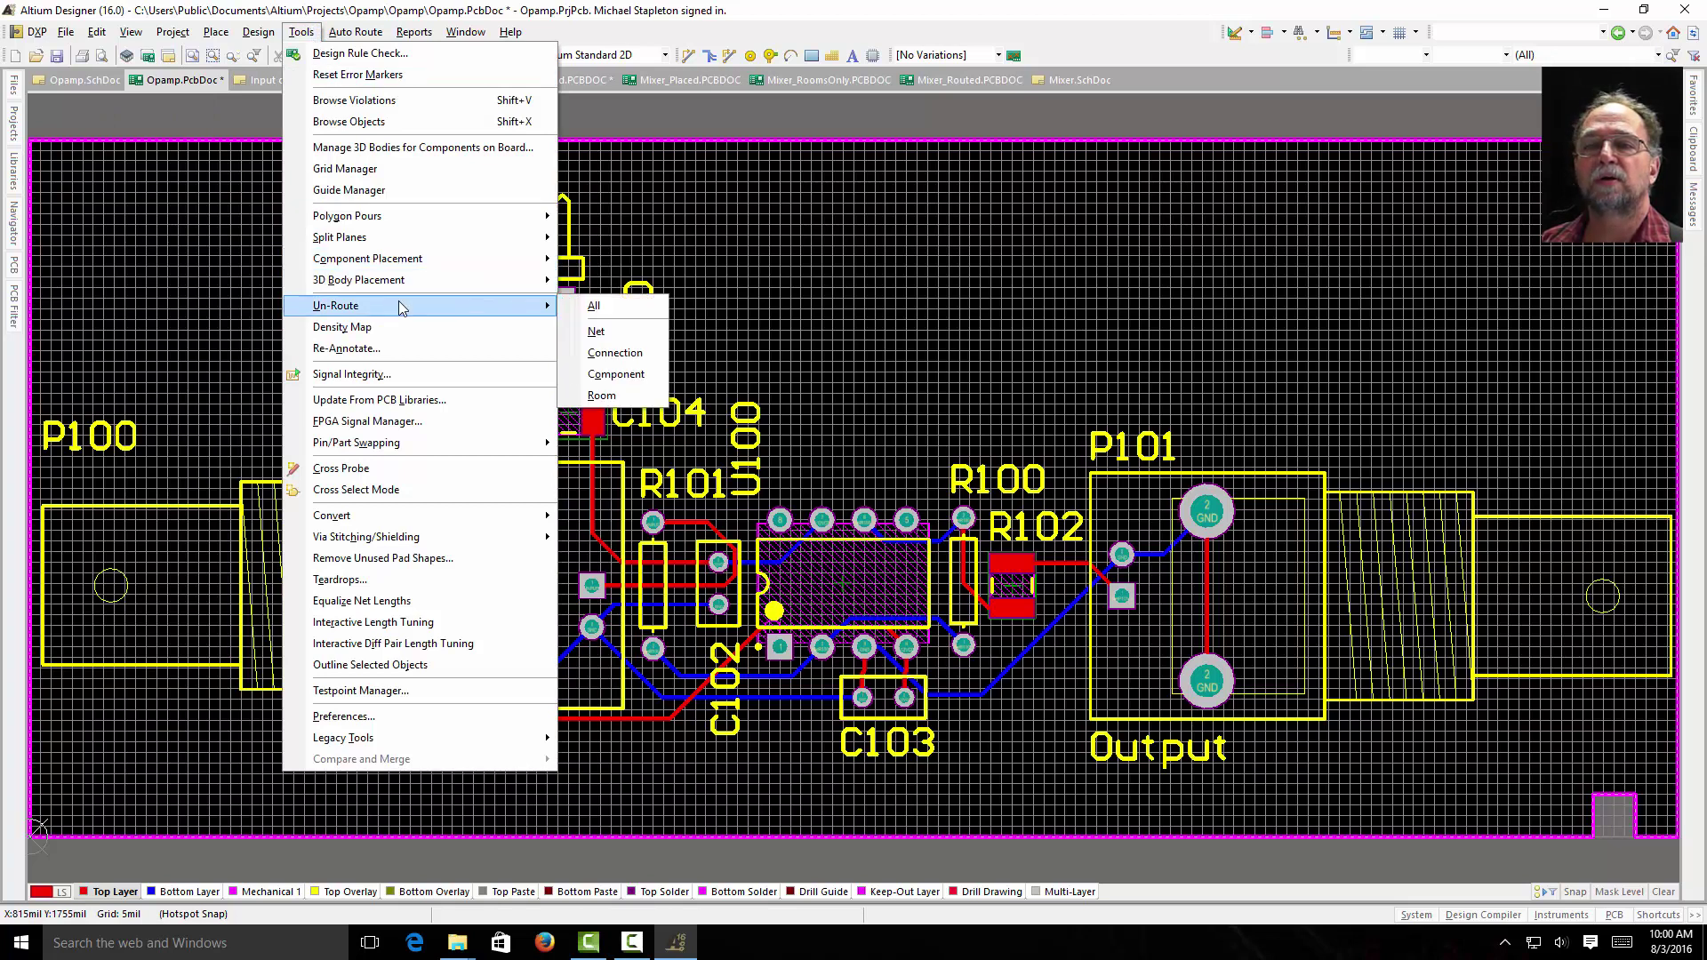
{"action": "left_click", "coordinate": [593, 307]}
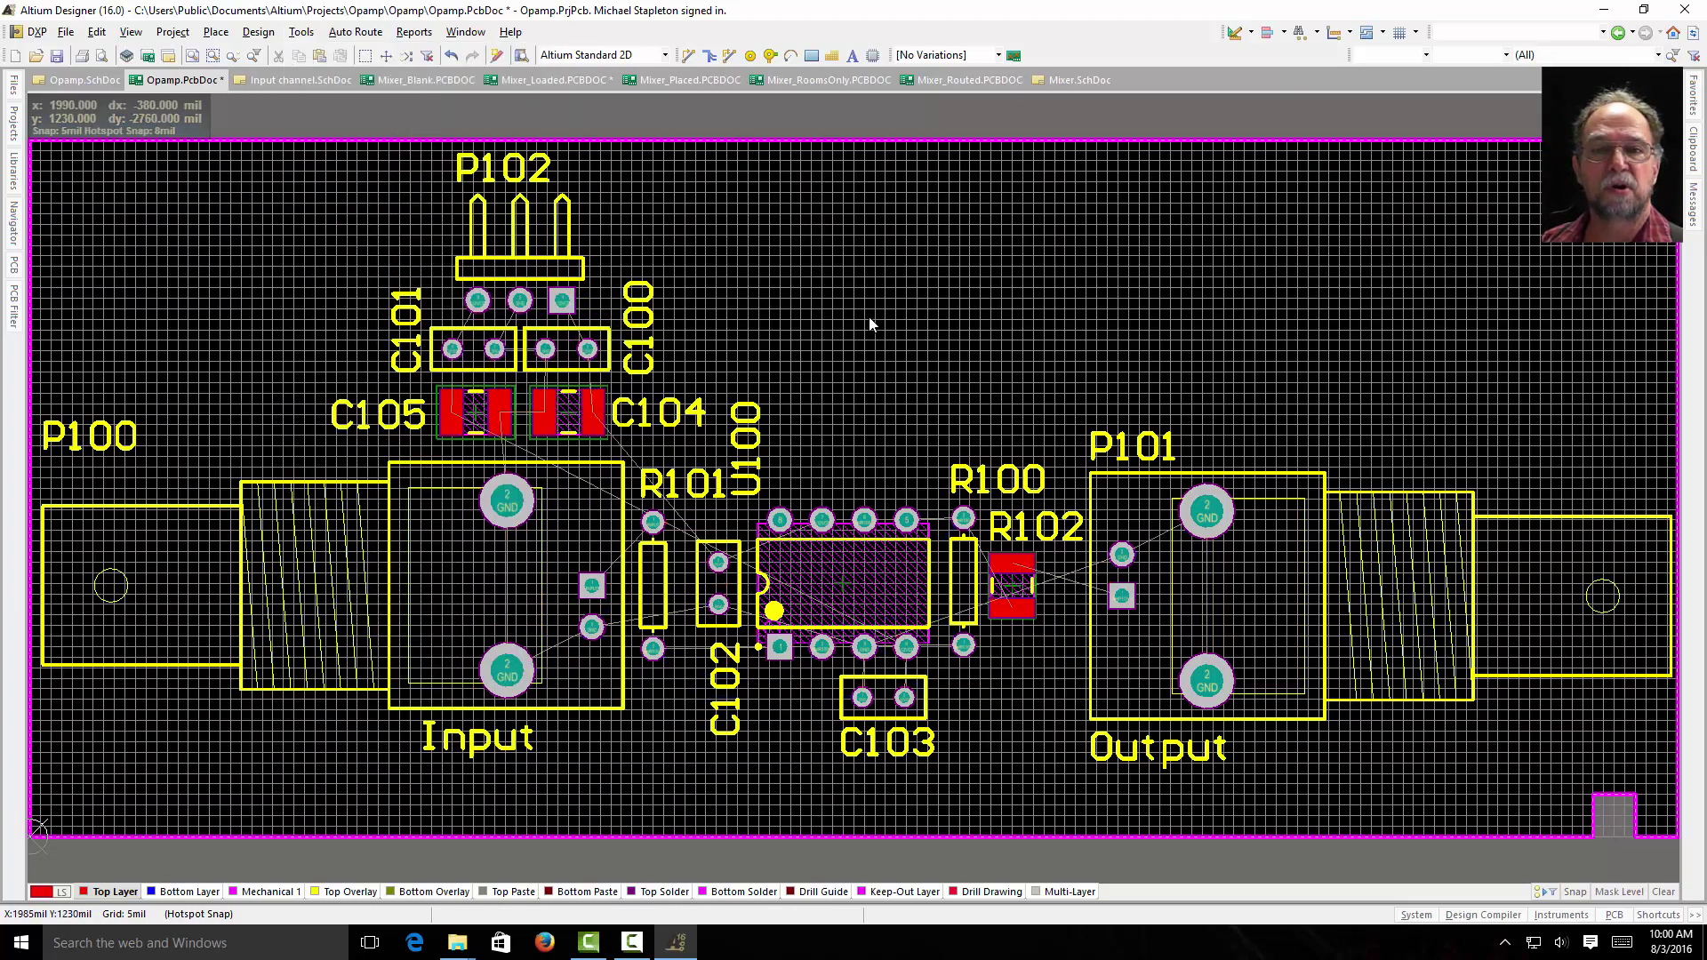
{"action": "key", "text": "shift"}
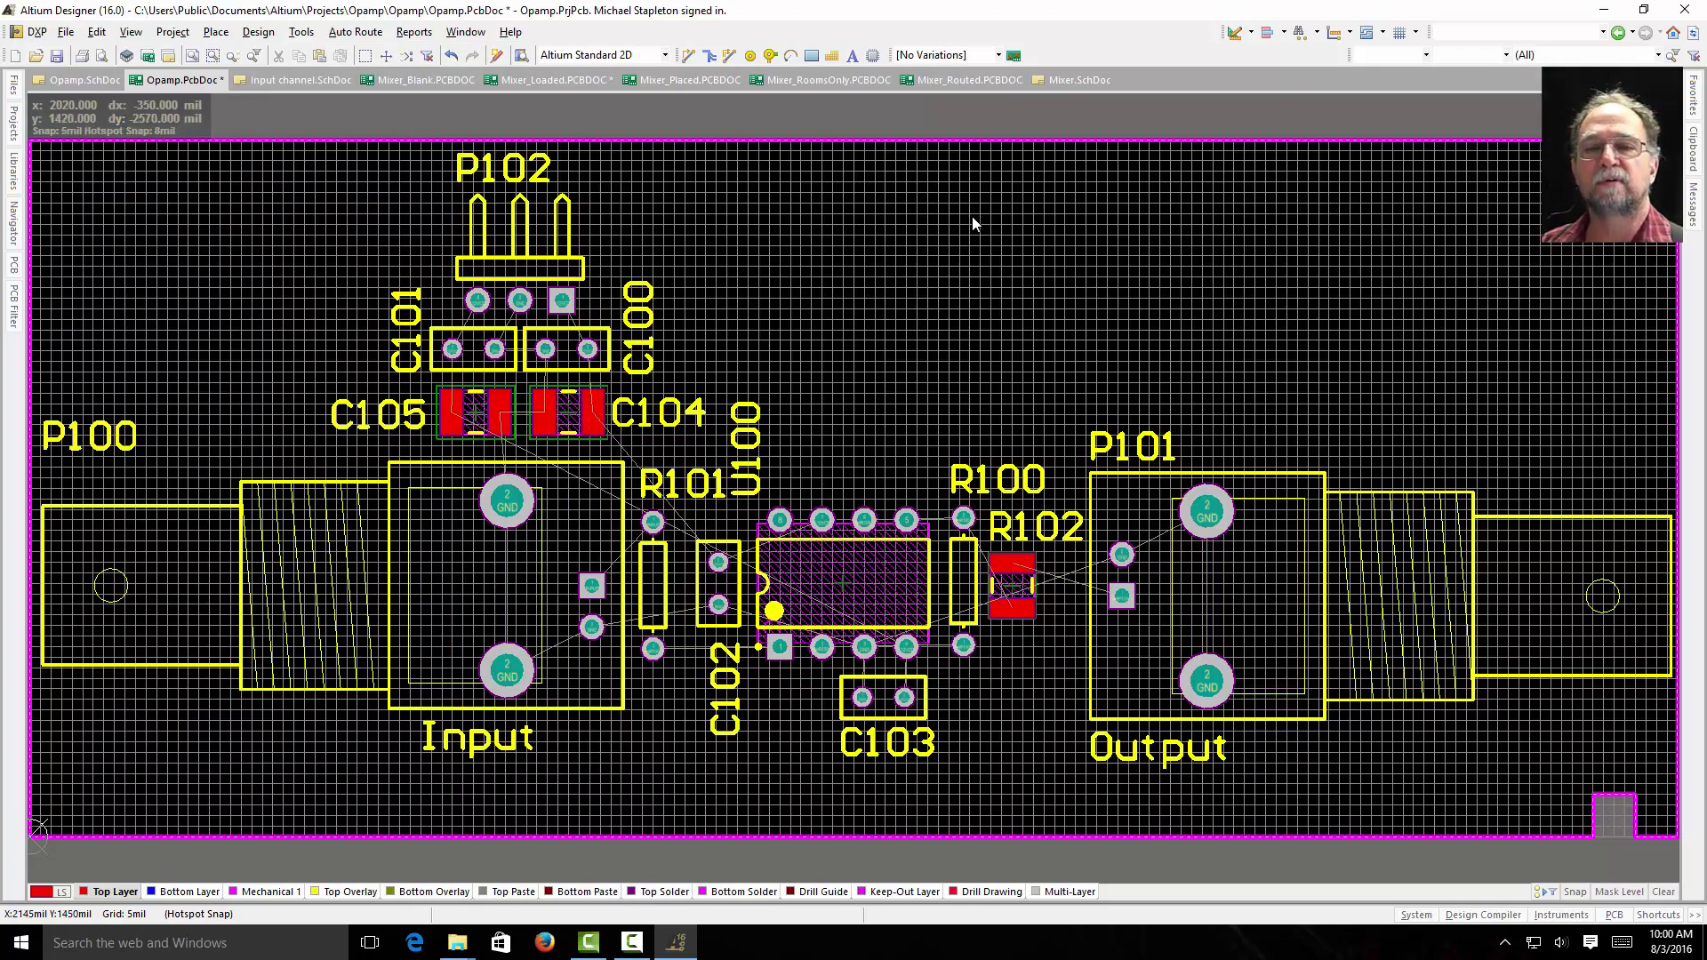
Set the maximum, preferred and minimum widths of the routing Width rule to 20 mil and apply the change.
{"action": "left_click", "coordinate": [270, 34]}
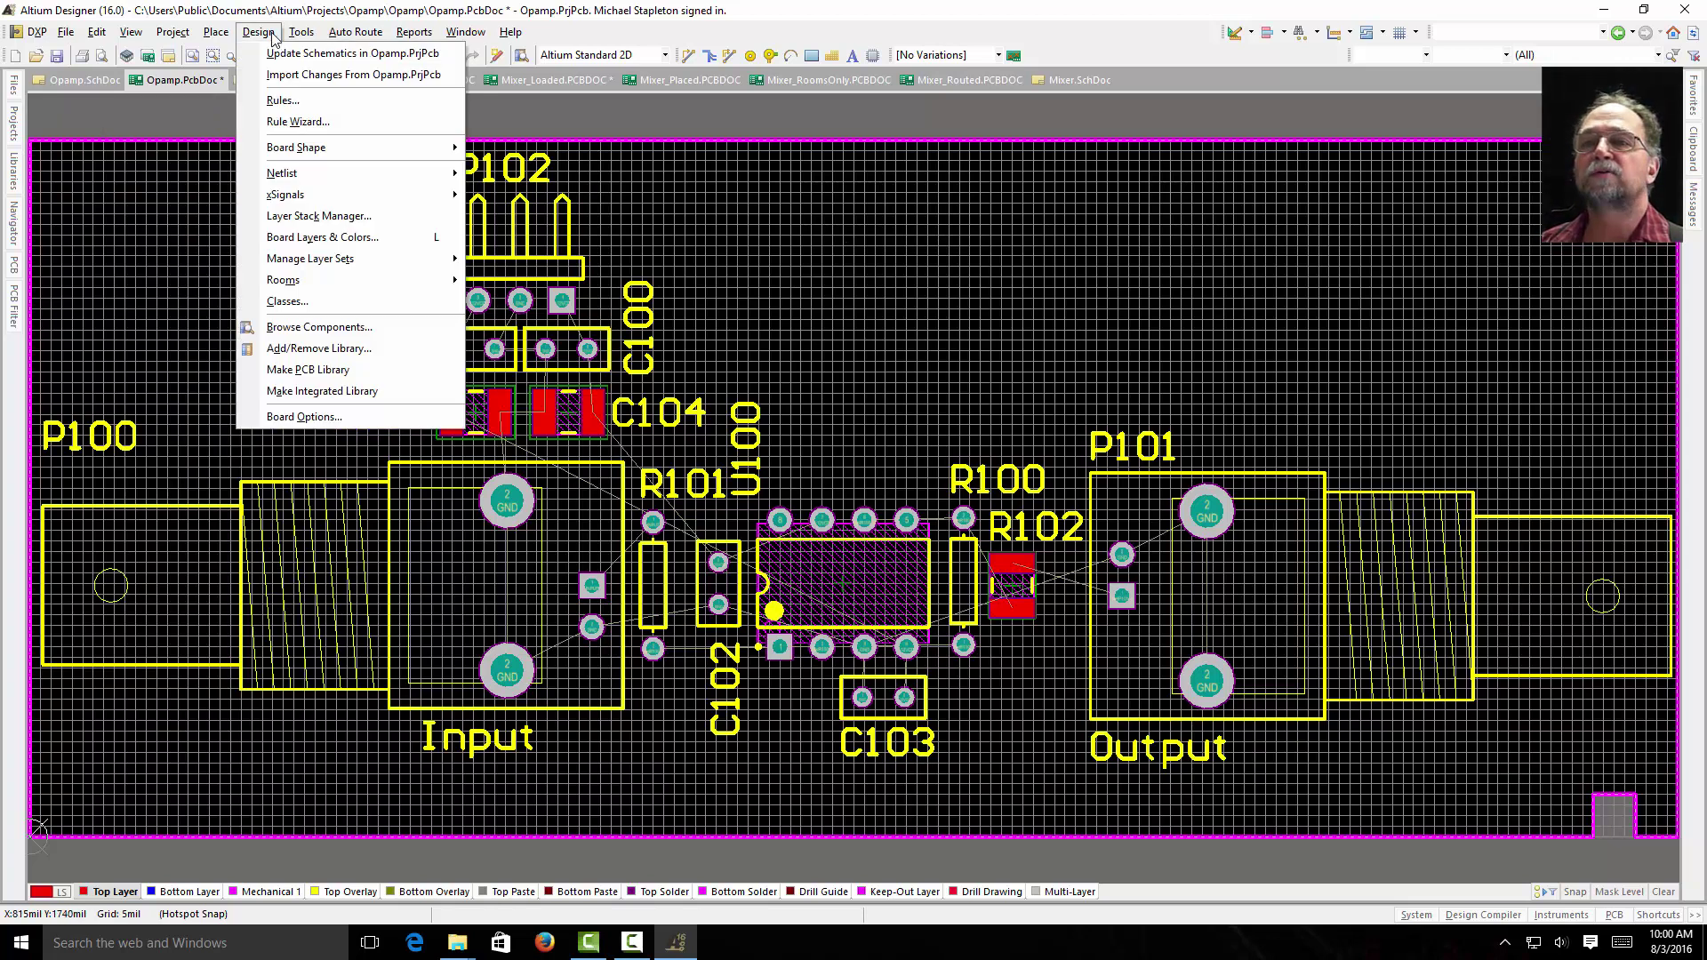
{"action": "left_click", "coordinate": [281, 100]}
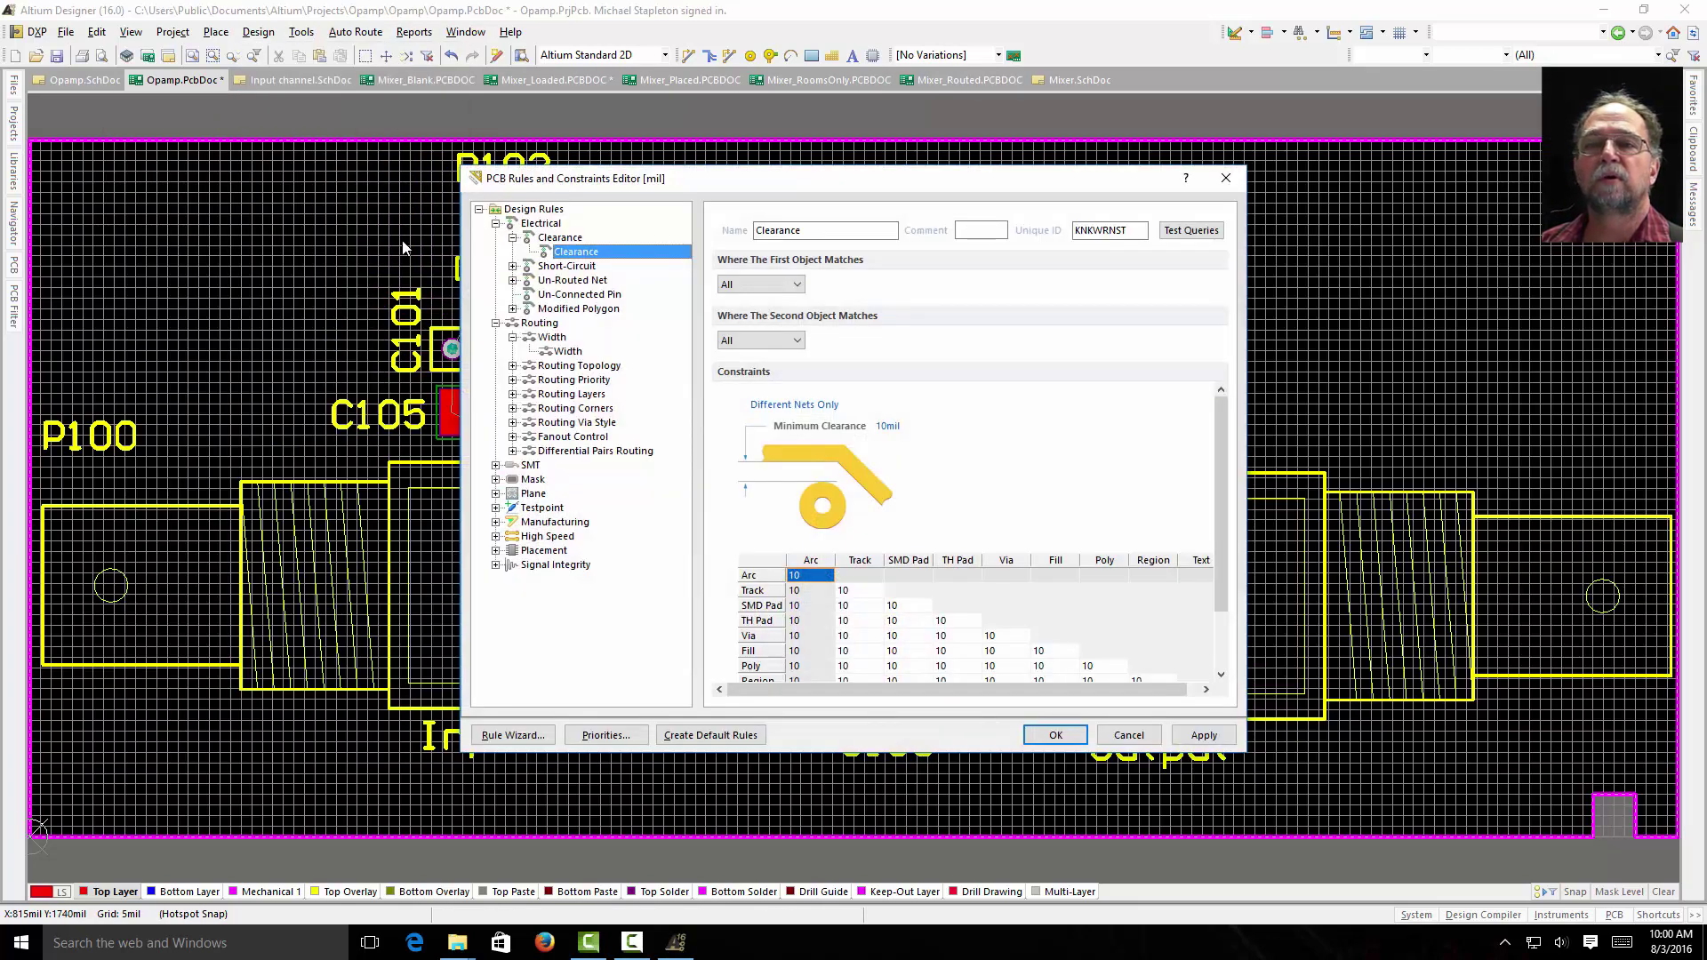
{"action": "left_click", "coordinate": [574, 352]}
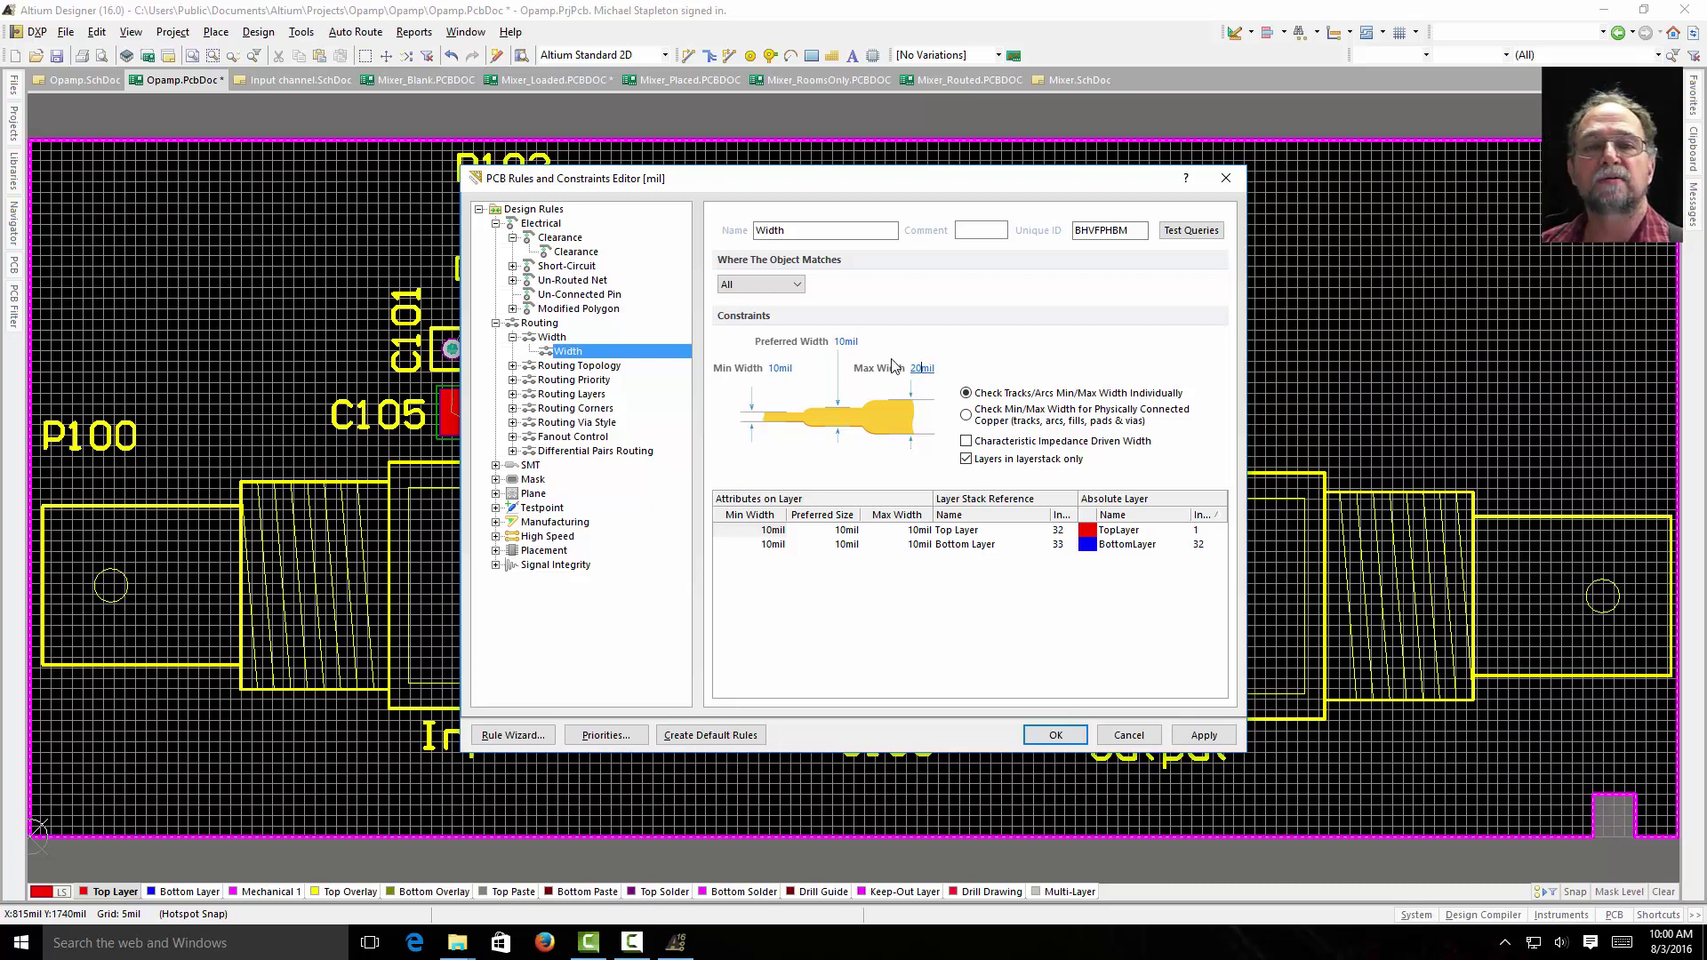
{"action": "left_click", "coordinate": [841, 343]}
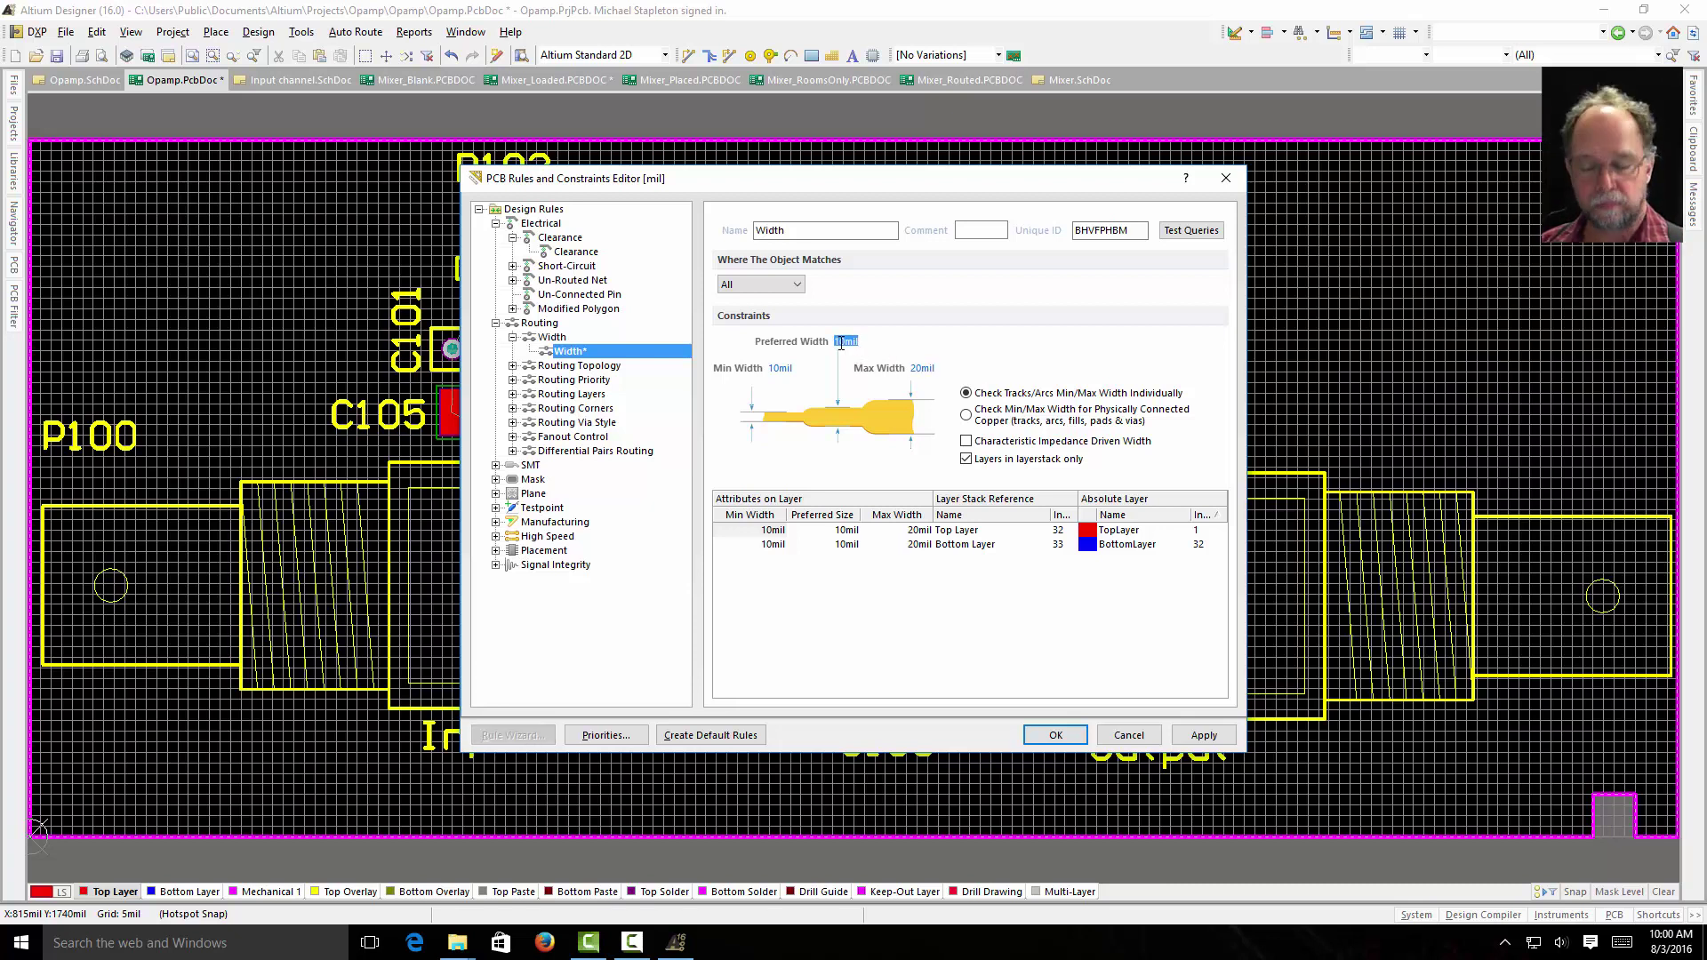
{"action": "type", "text": "20"}
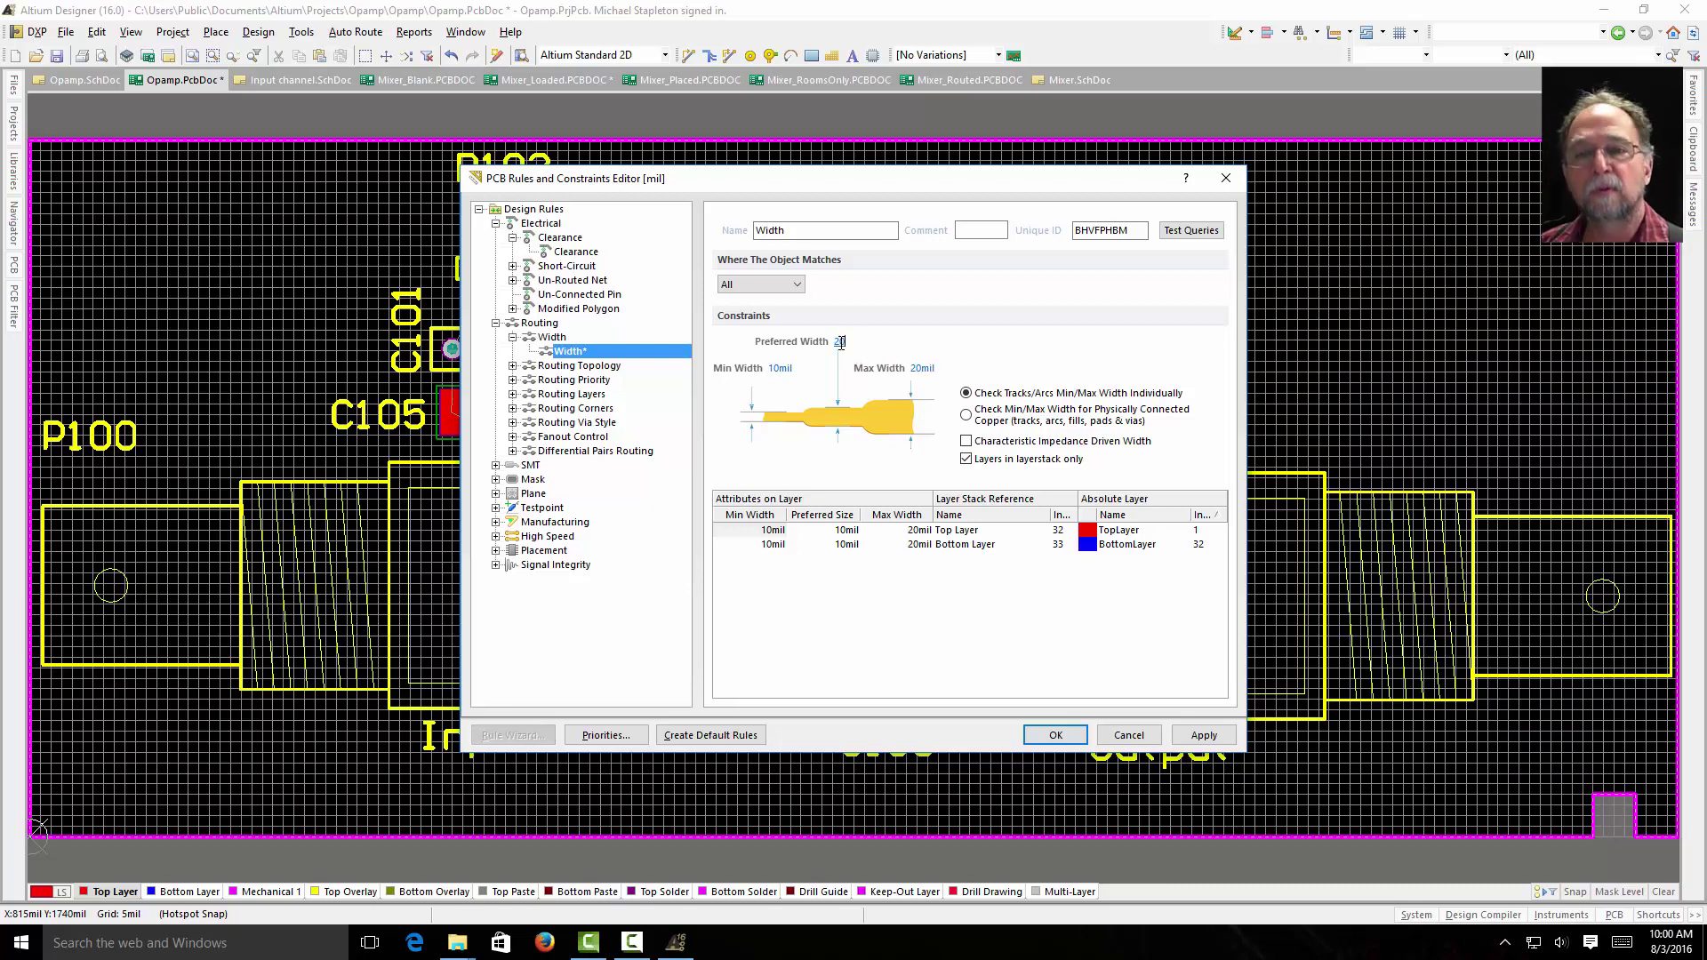
{"action": "left_click", "coordinate": [777, 369]}
{"action": "type", "text": "2"}
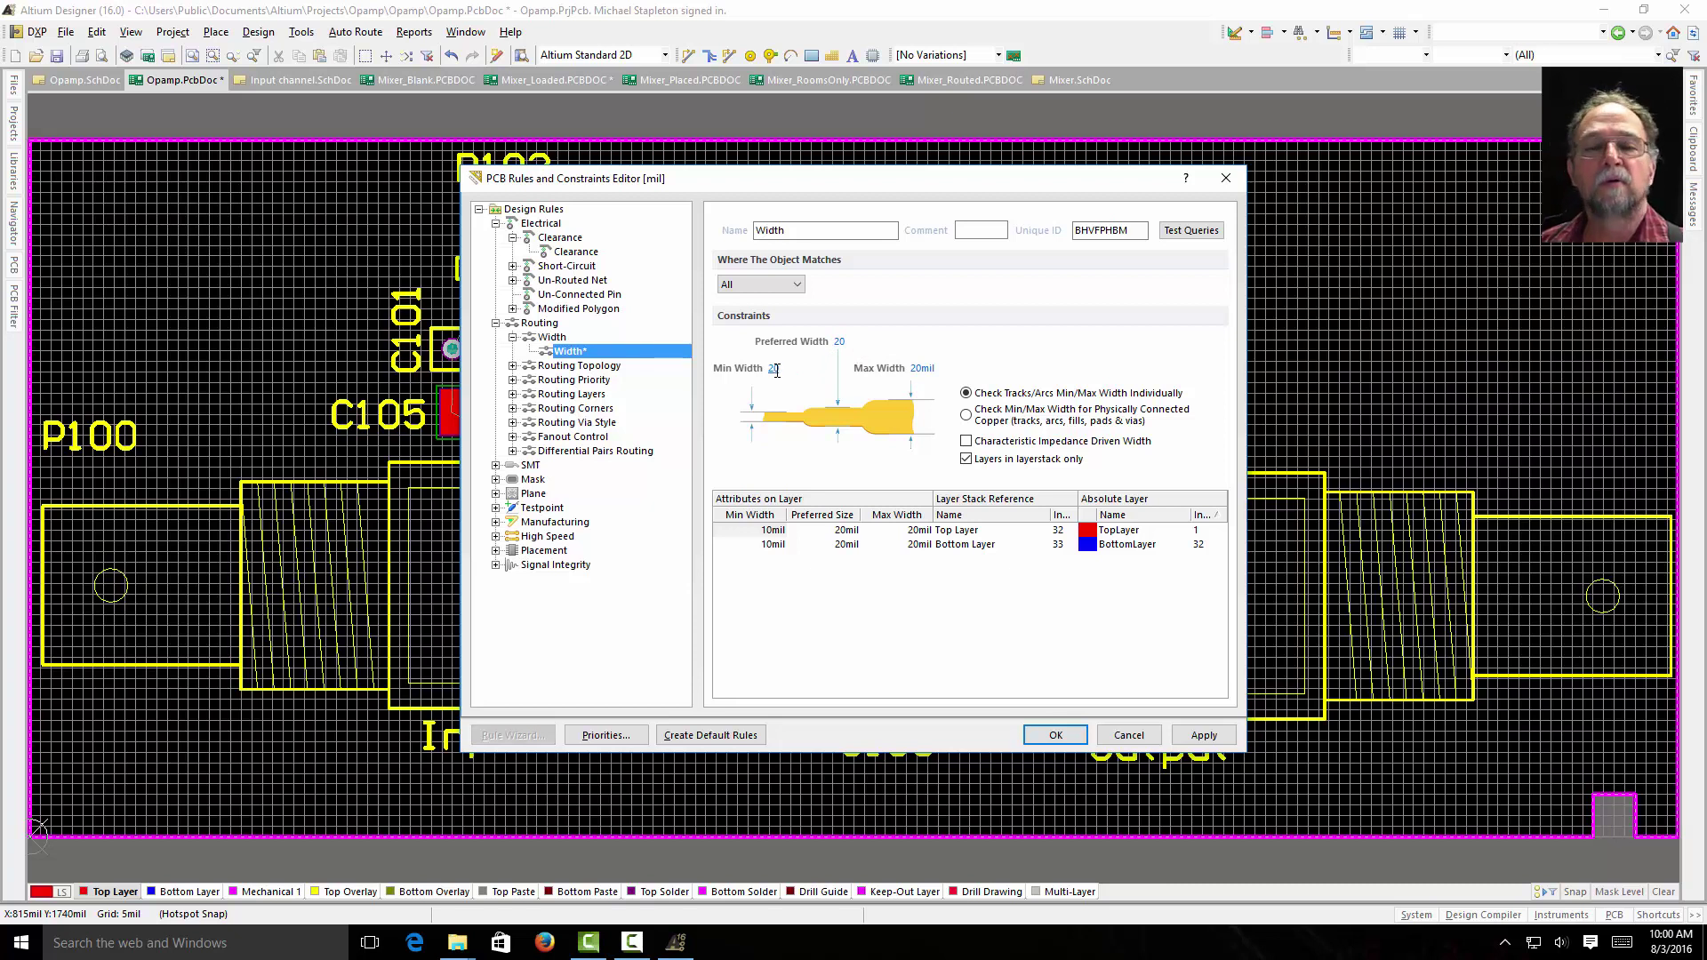
{"action": "type", "text": "0"}
{"action": "left_click", "coordinate": [1194, 734]}
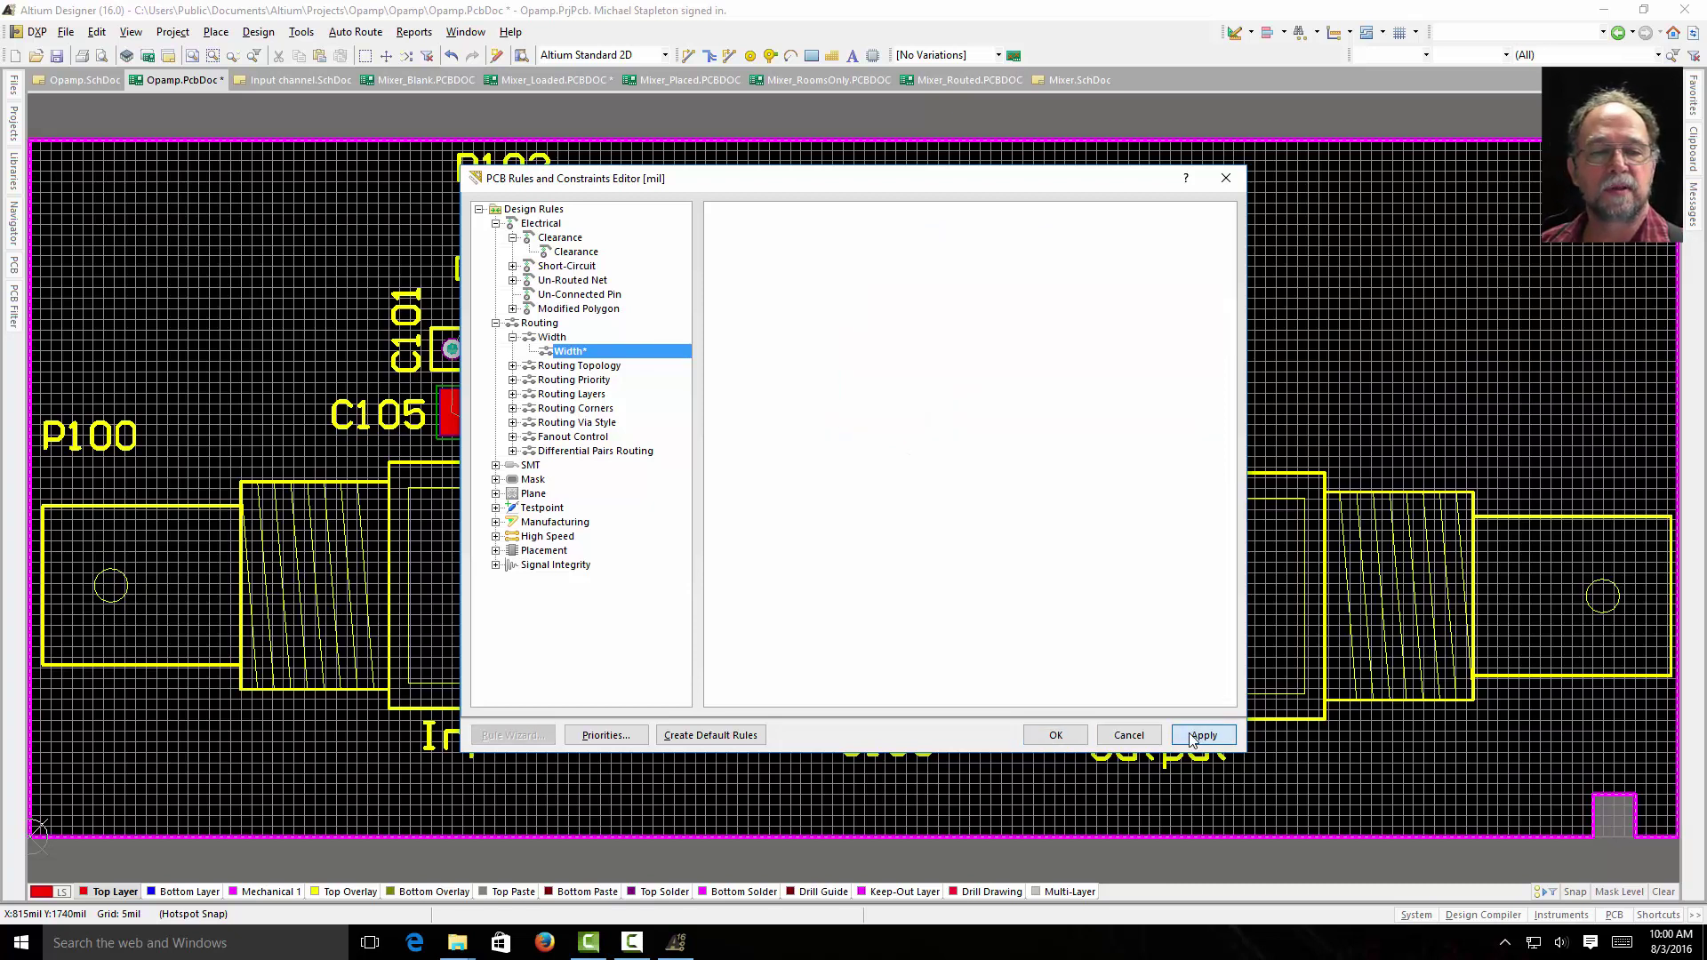
{"action": "left_click", "coordinate": [1055, 735]}
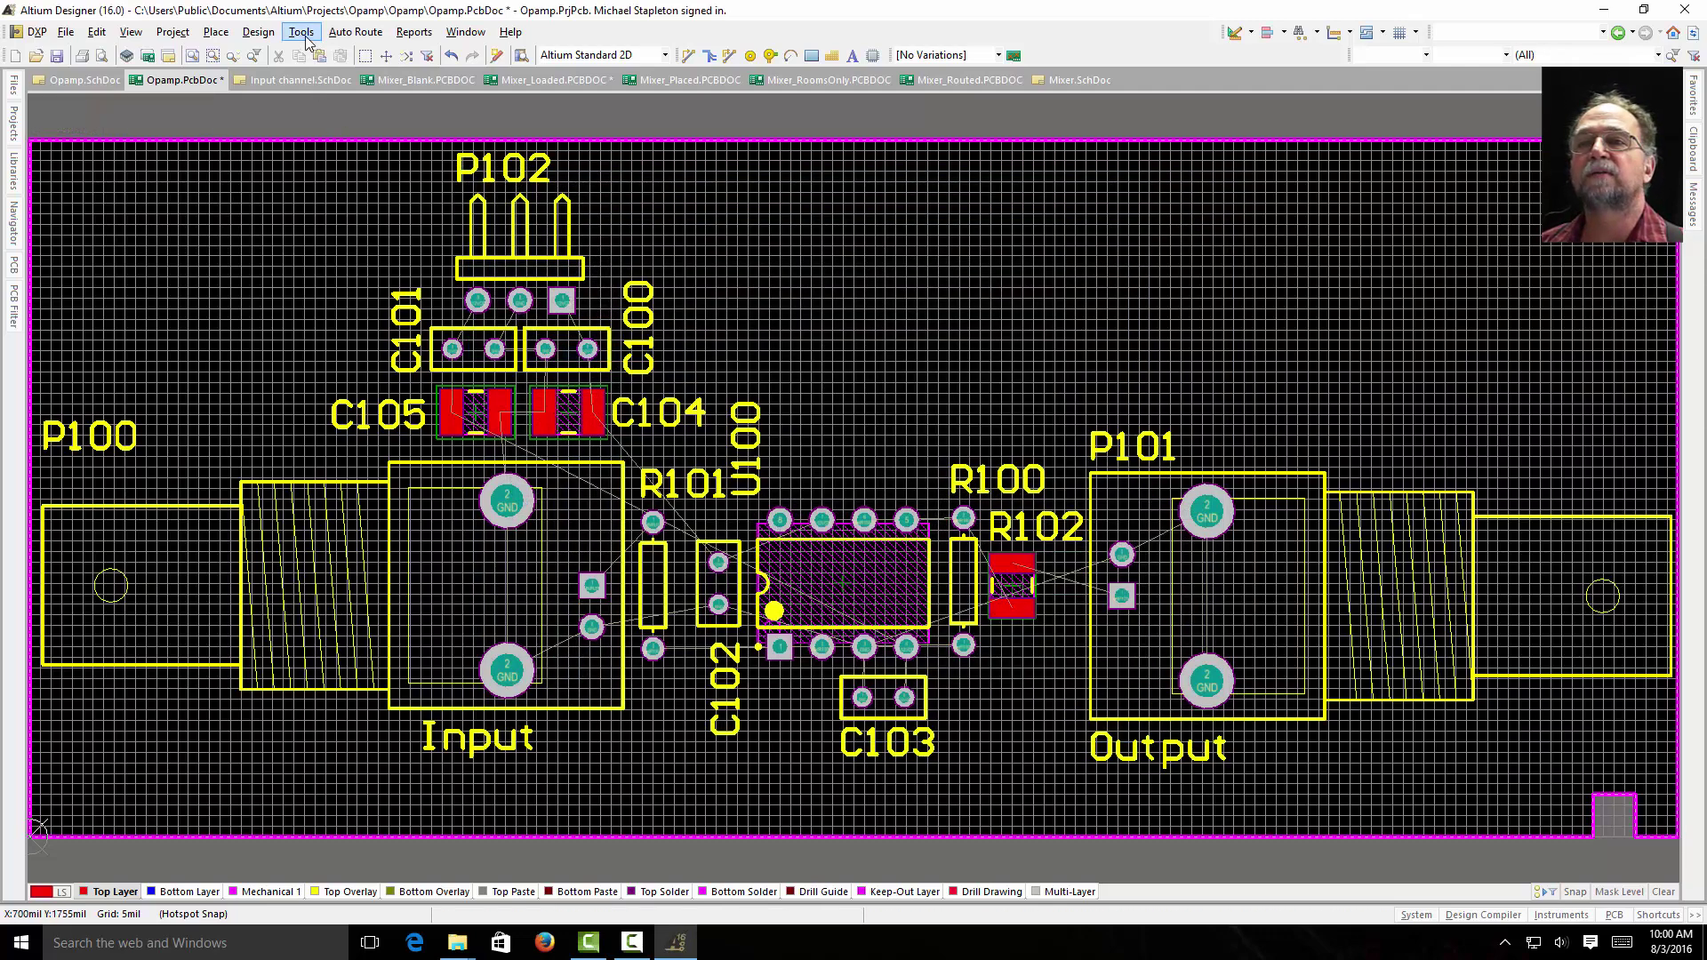
Autoroute the whole board with the Default 2 Layer Board strategy, and undo the autorouting.
{"action": "left_click", "coordinate": [355, 32]}
{"action": "left_click", "coordinate": [354, 55]}
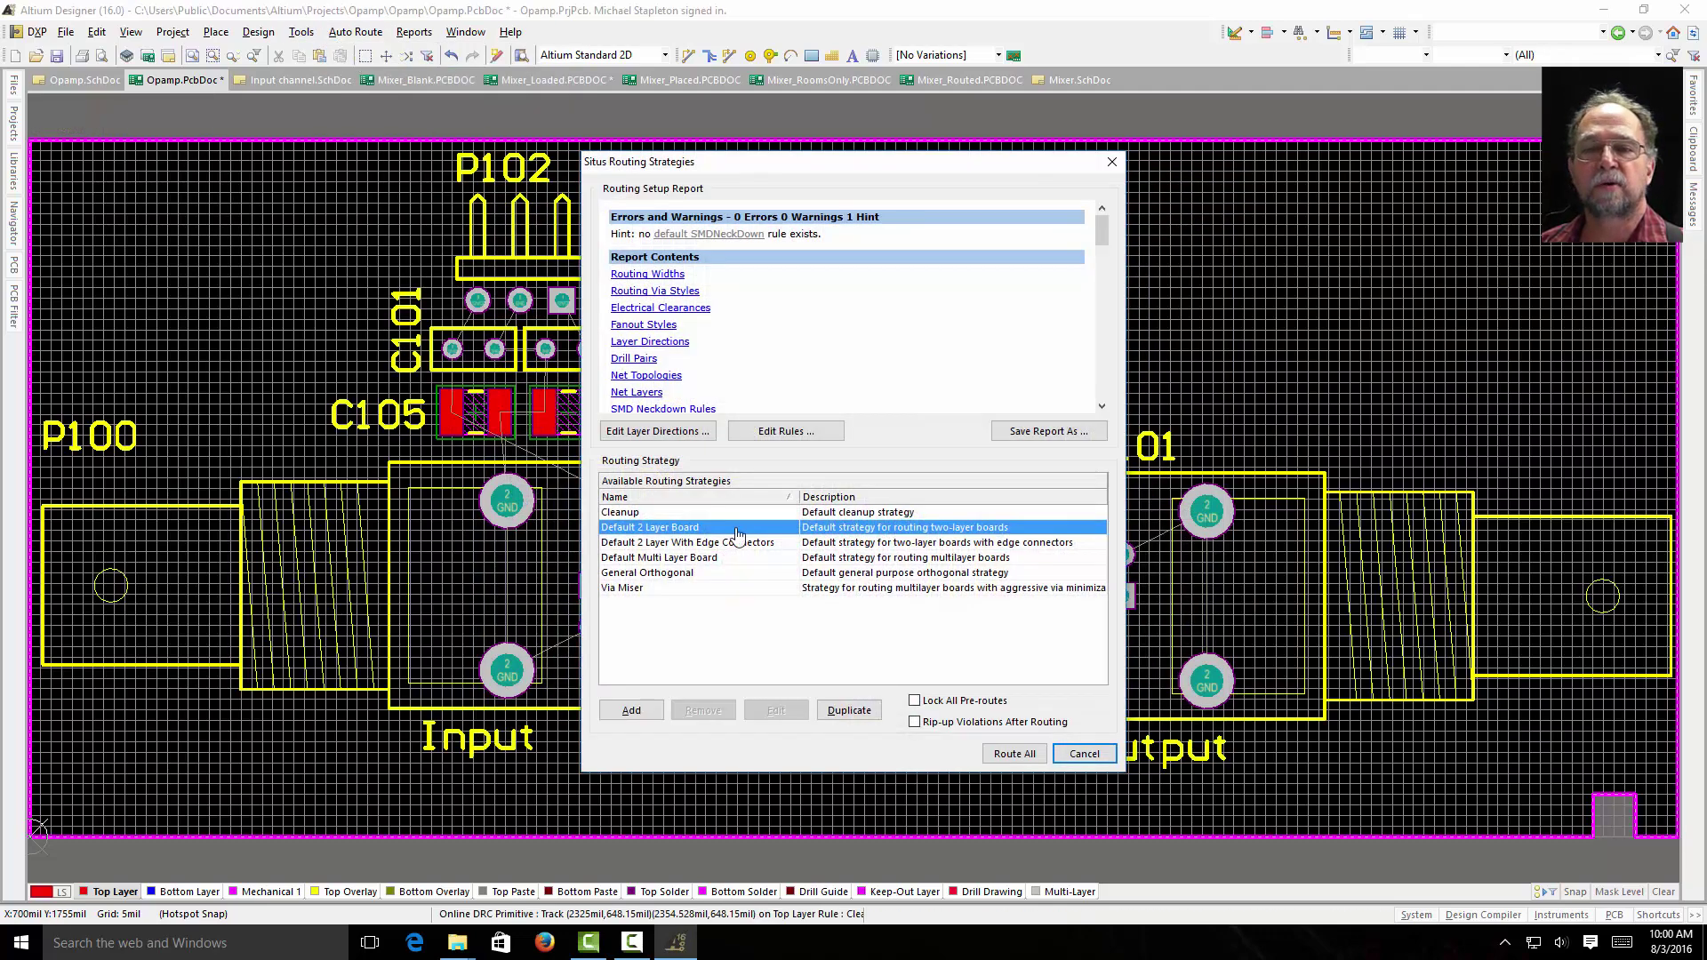
{"action": "left_click", "coordinate": [1010, 755]}
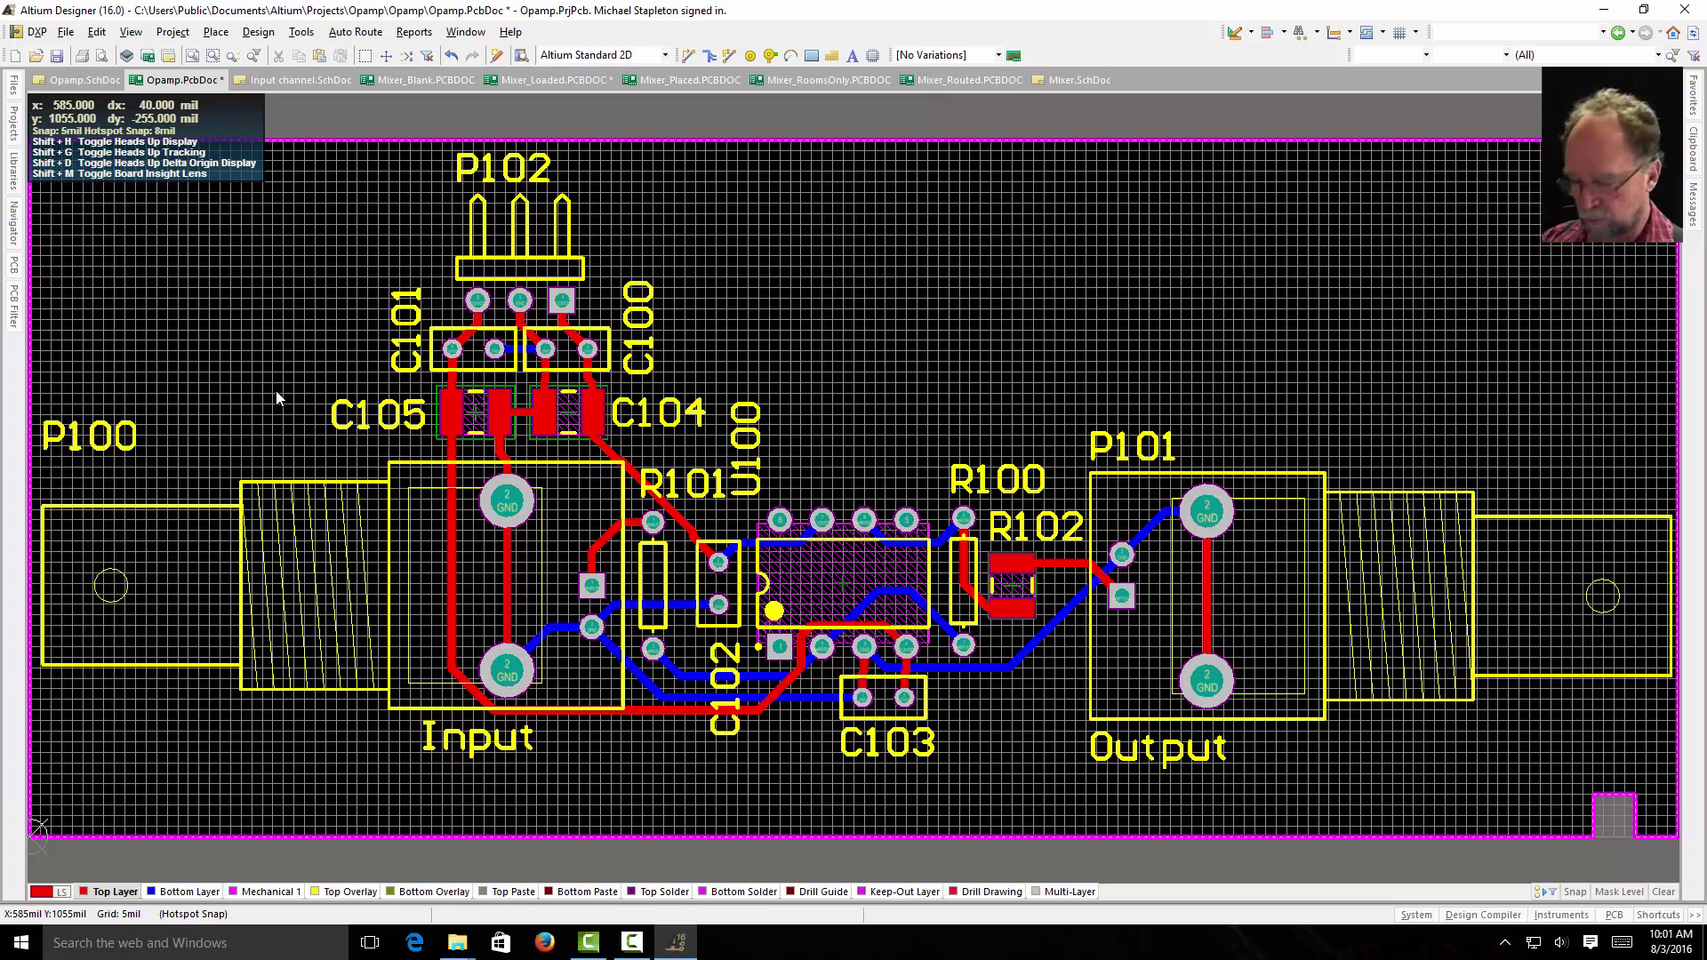
{"action": "key", "text": "ctrl+z"}
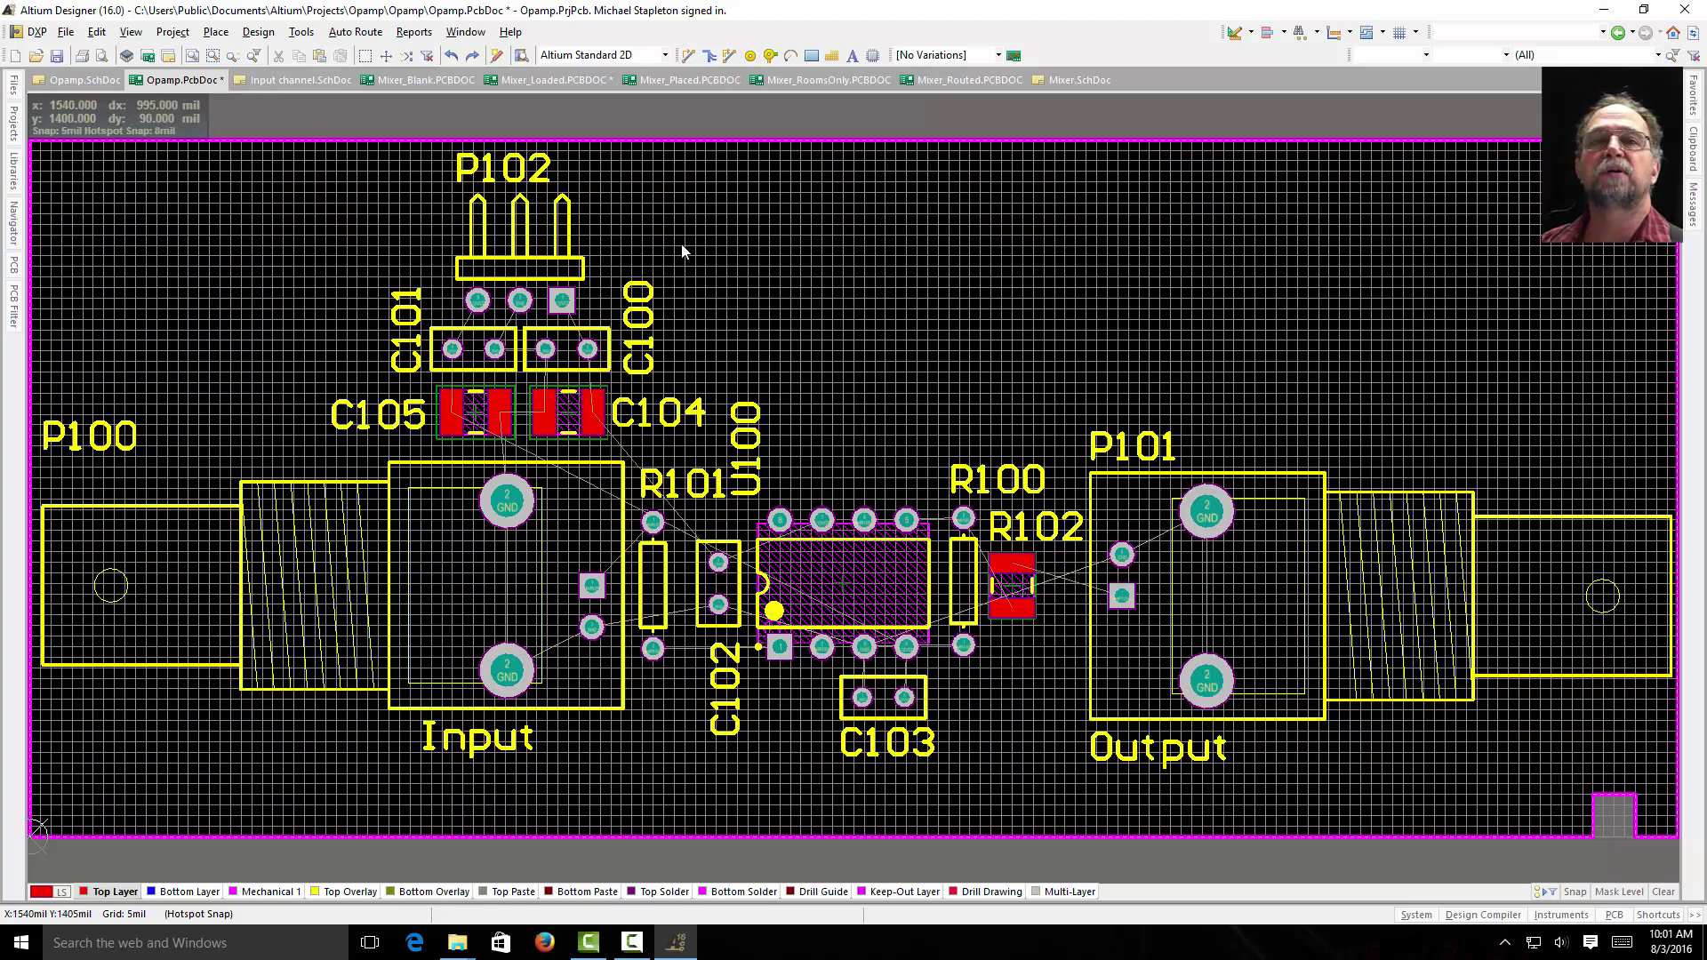
Interactively route the -12VCD net on the Top Layer from P102 pin 3 through C101 pad 2 to C105 pad 2.
{"action": "left_click", "coordinate": [689, 56]}
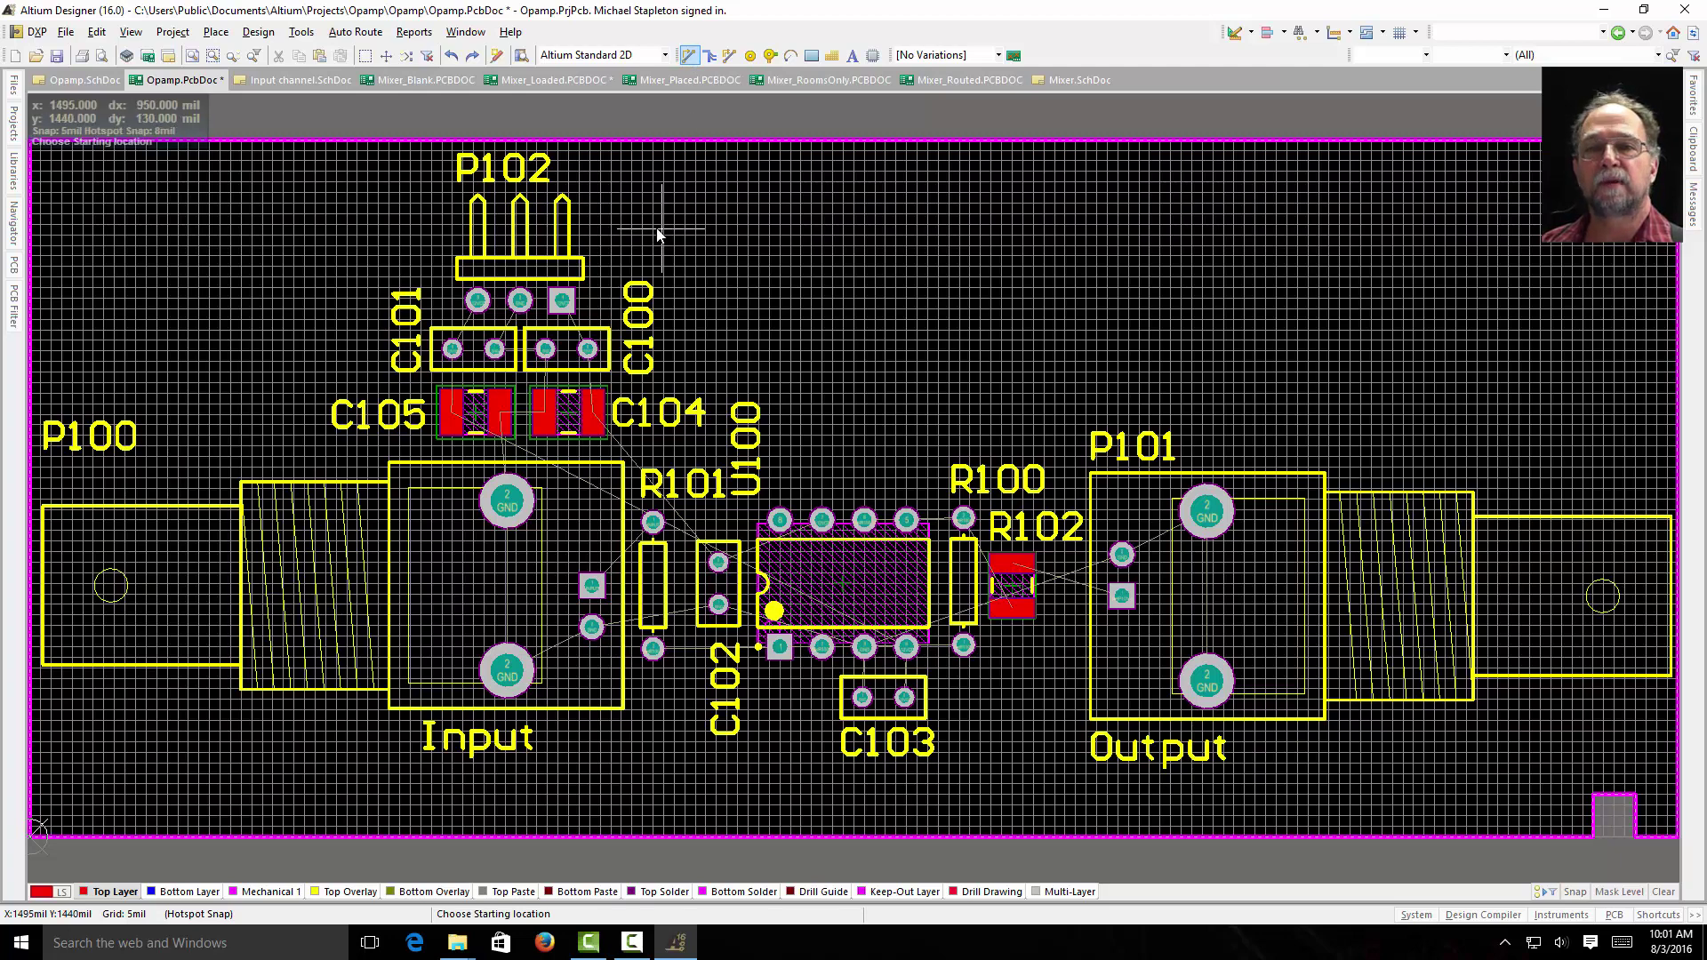
{"action": "scroll", "coordinate": [440, 257], "scroll_direction": "up", "scroll_amount": 6, "text": "ctrl"}
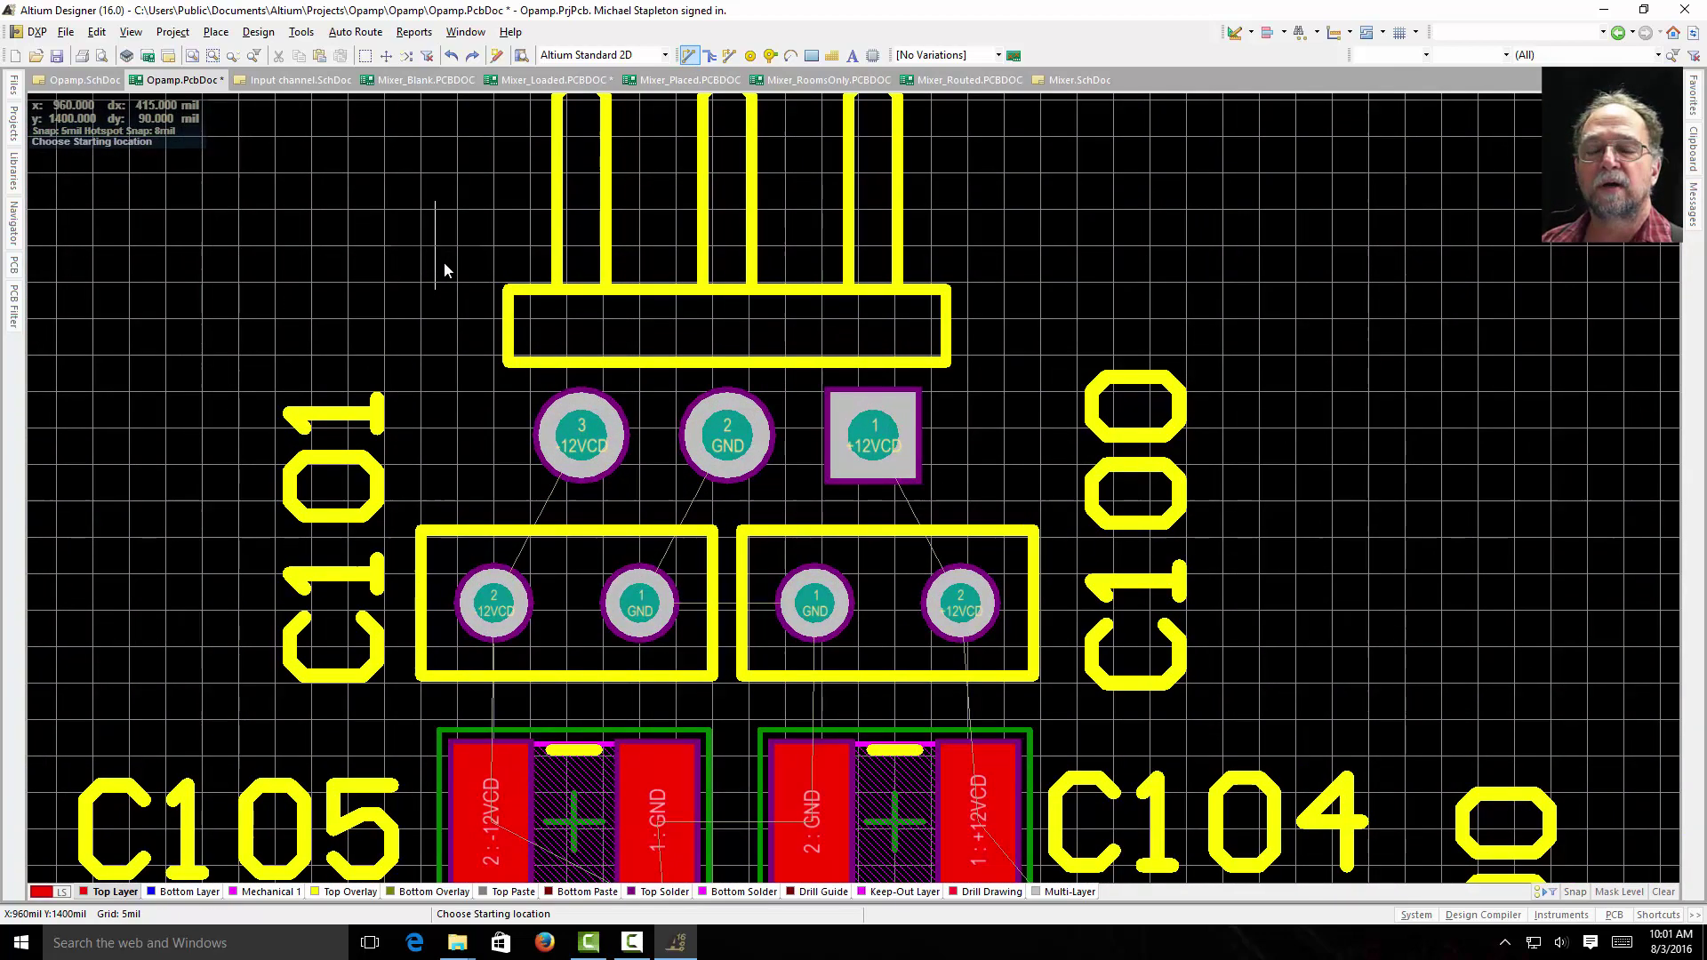
{"action": "left_click", "coordinate": [572, 436]}
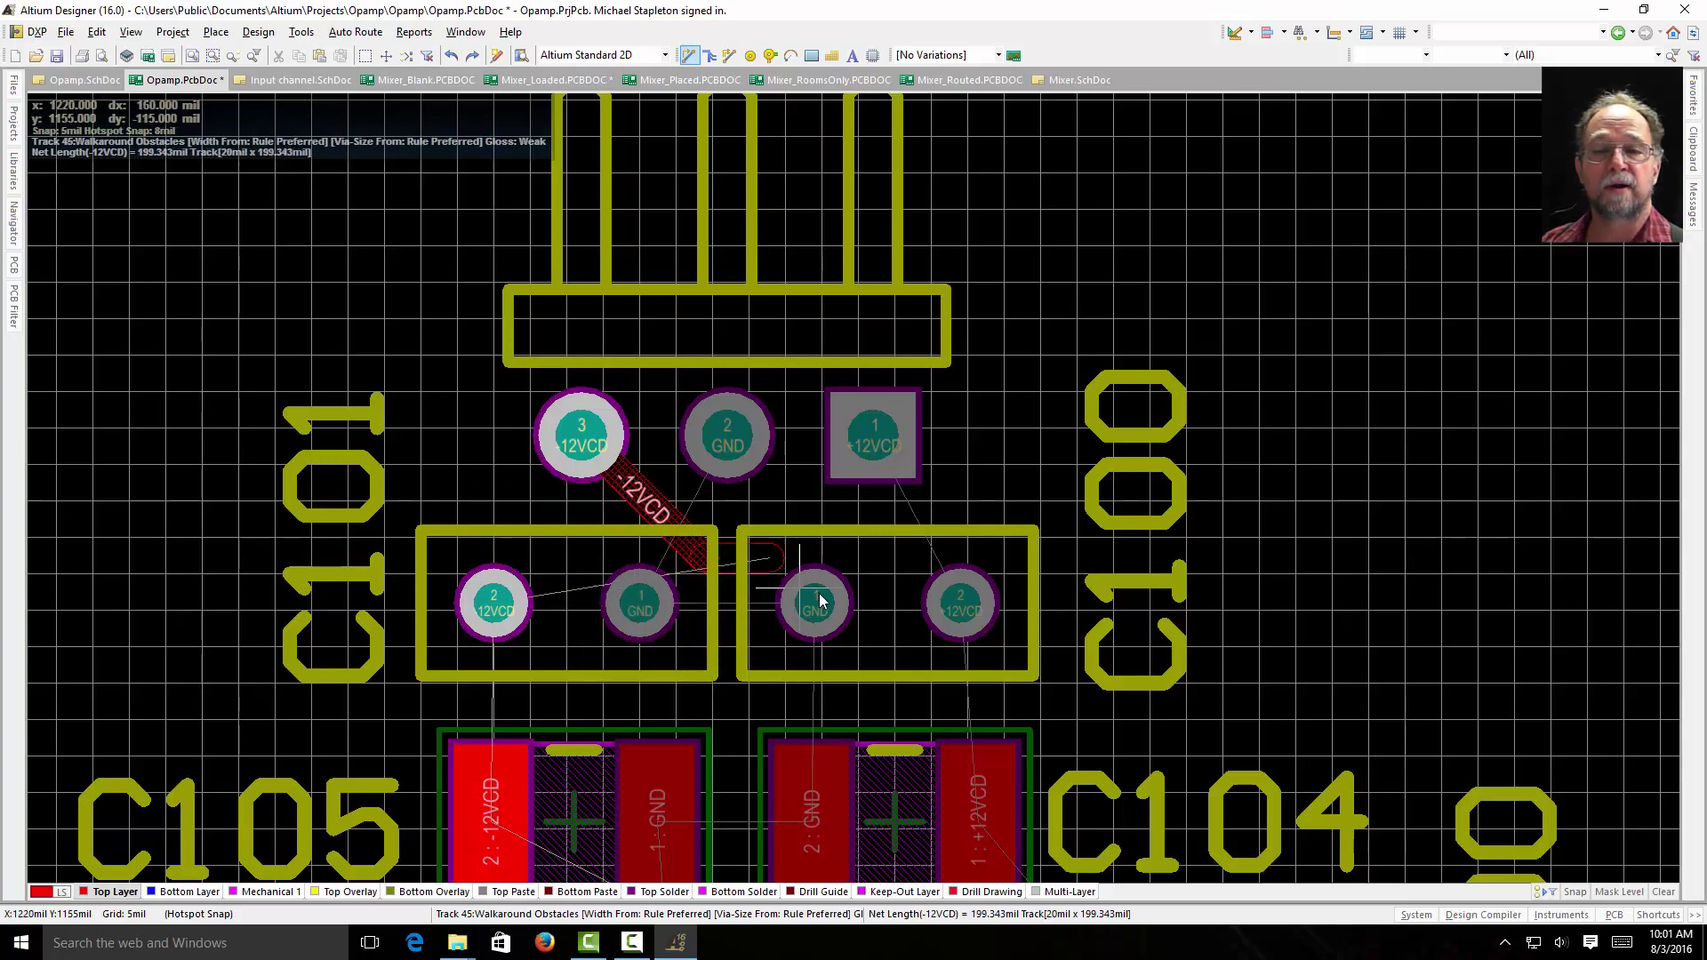
{"action": "left_click", "coordinate": [496, 605]}
{"action": "left_click", "coordinate": [496, 605]}
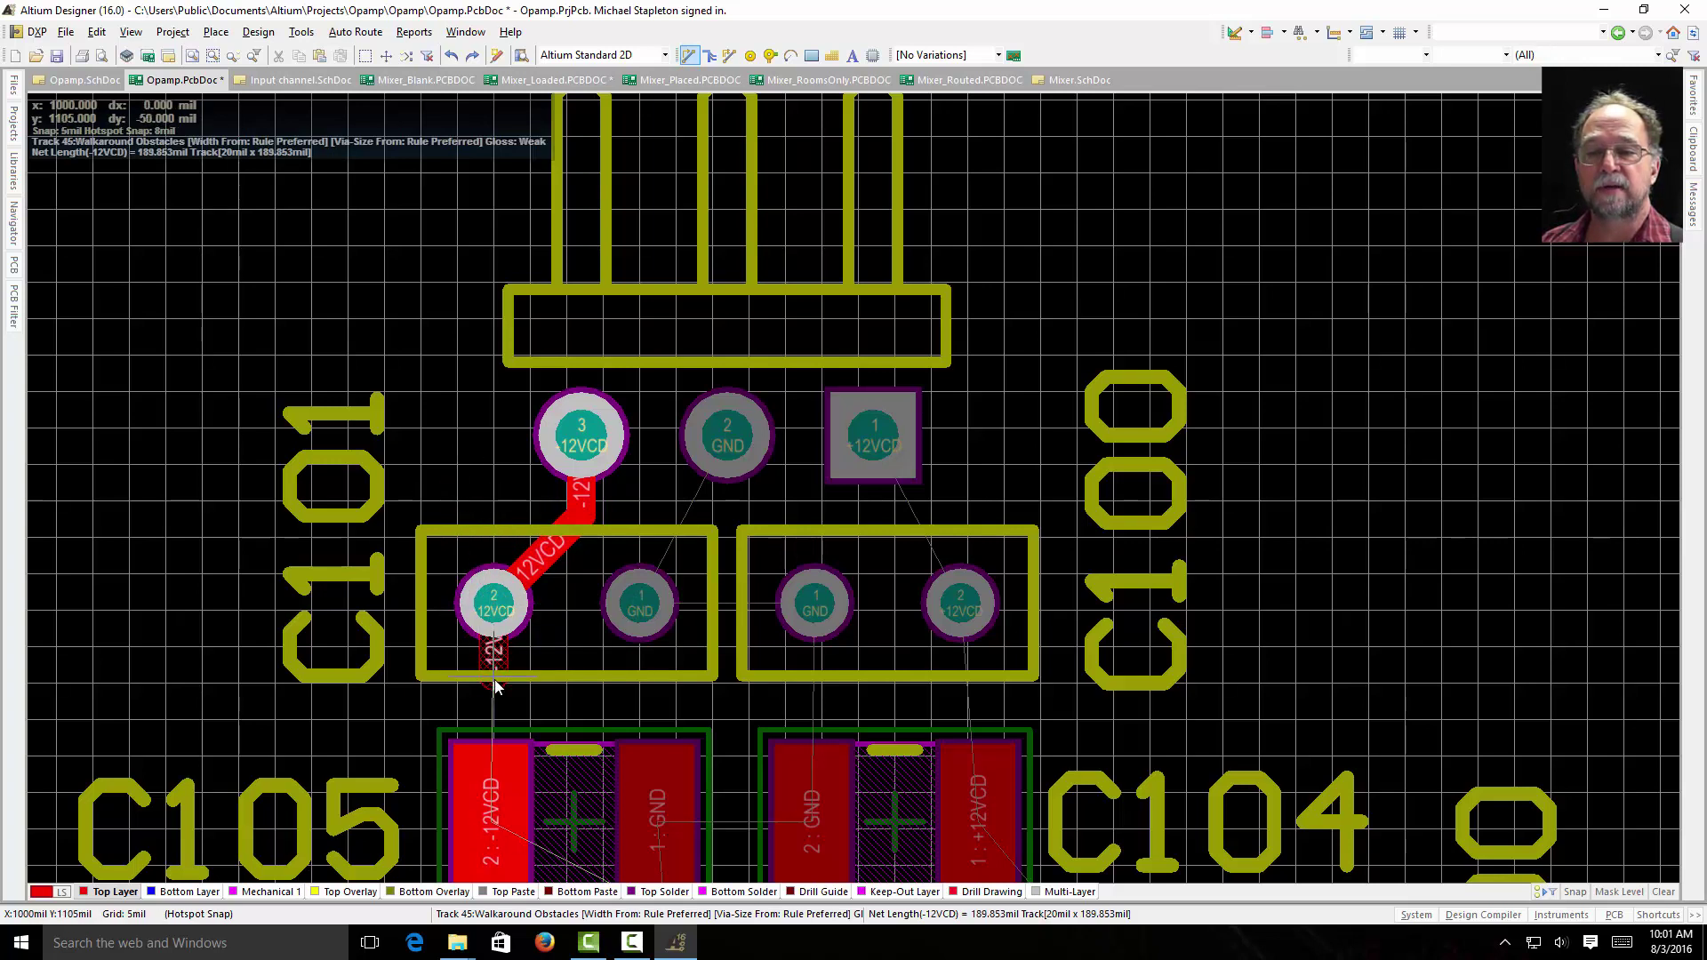
{"action": "left_click", "coordinate": [492, 822]}
Extend the -12VCD track from C105 in a loose loop below C105 and C104 and up past C104, and undo the manual routing.
{"action": "scroll", "coordinate": [493, 831], "scroll_direction": "down", "scroll_amount": 4}
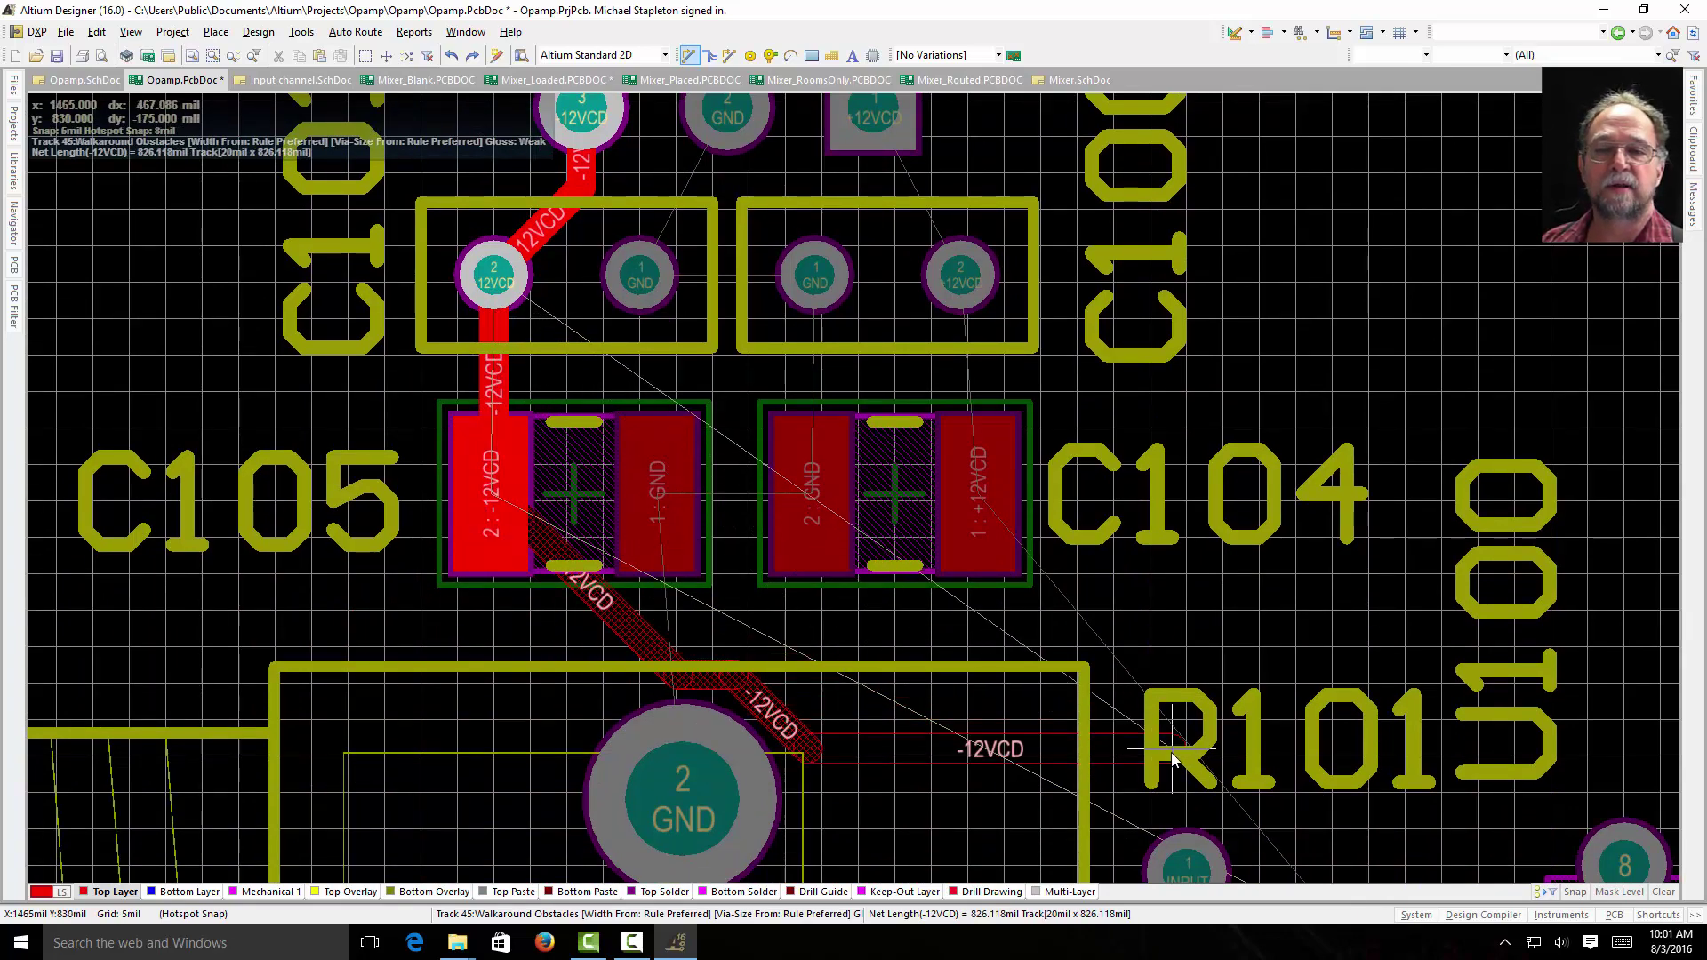
{"action": "left_click", "coordinate": [202, 372]}
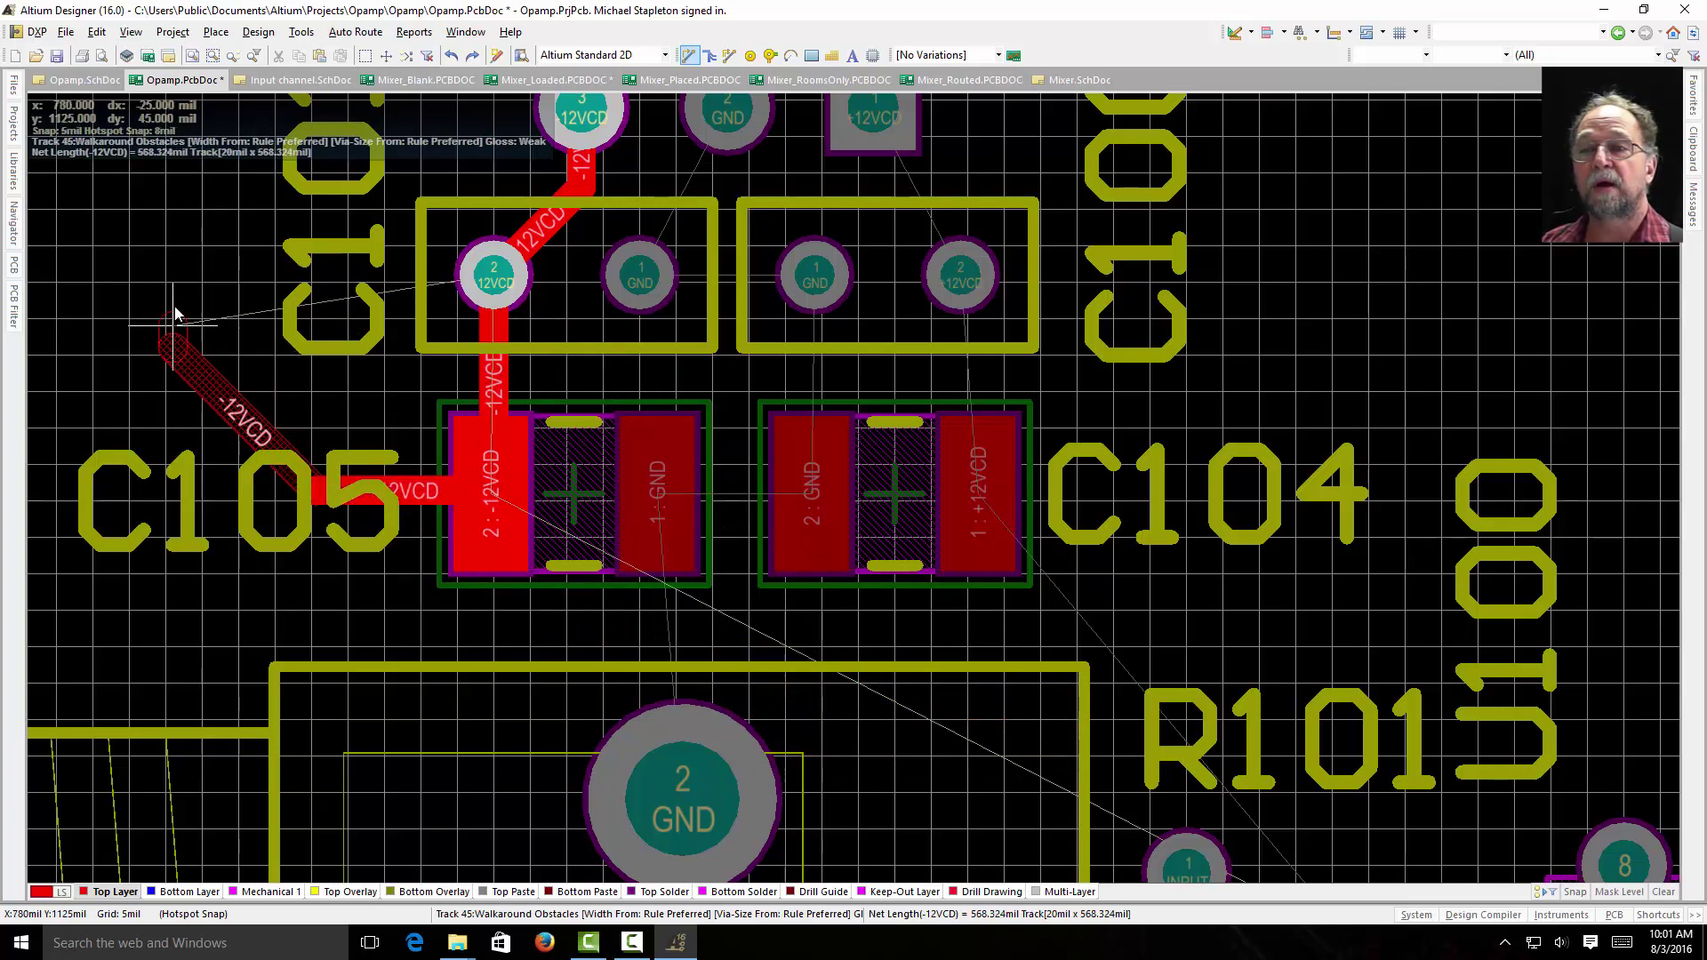
{"action": "left_click", "coordinate": [137, 246]}
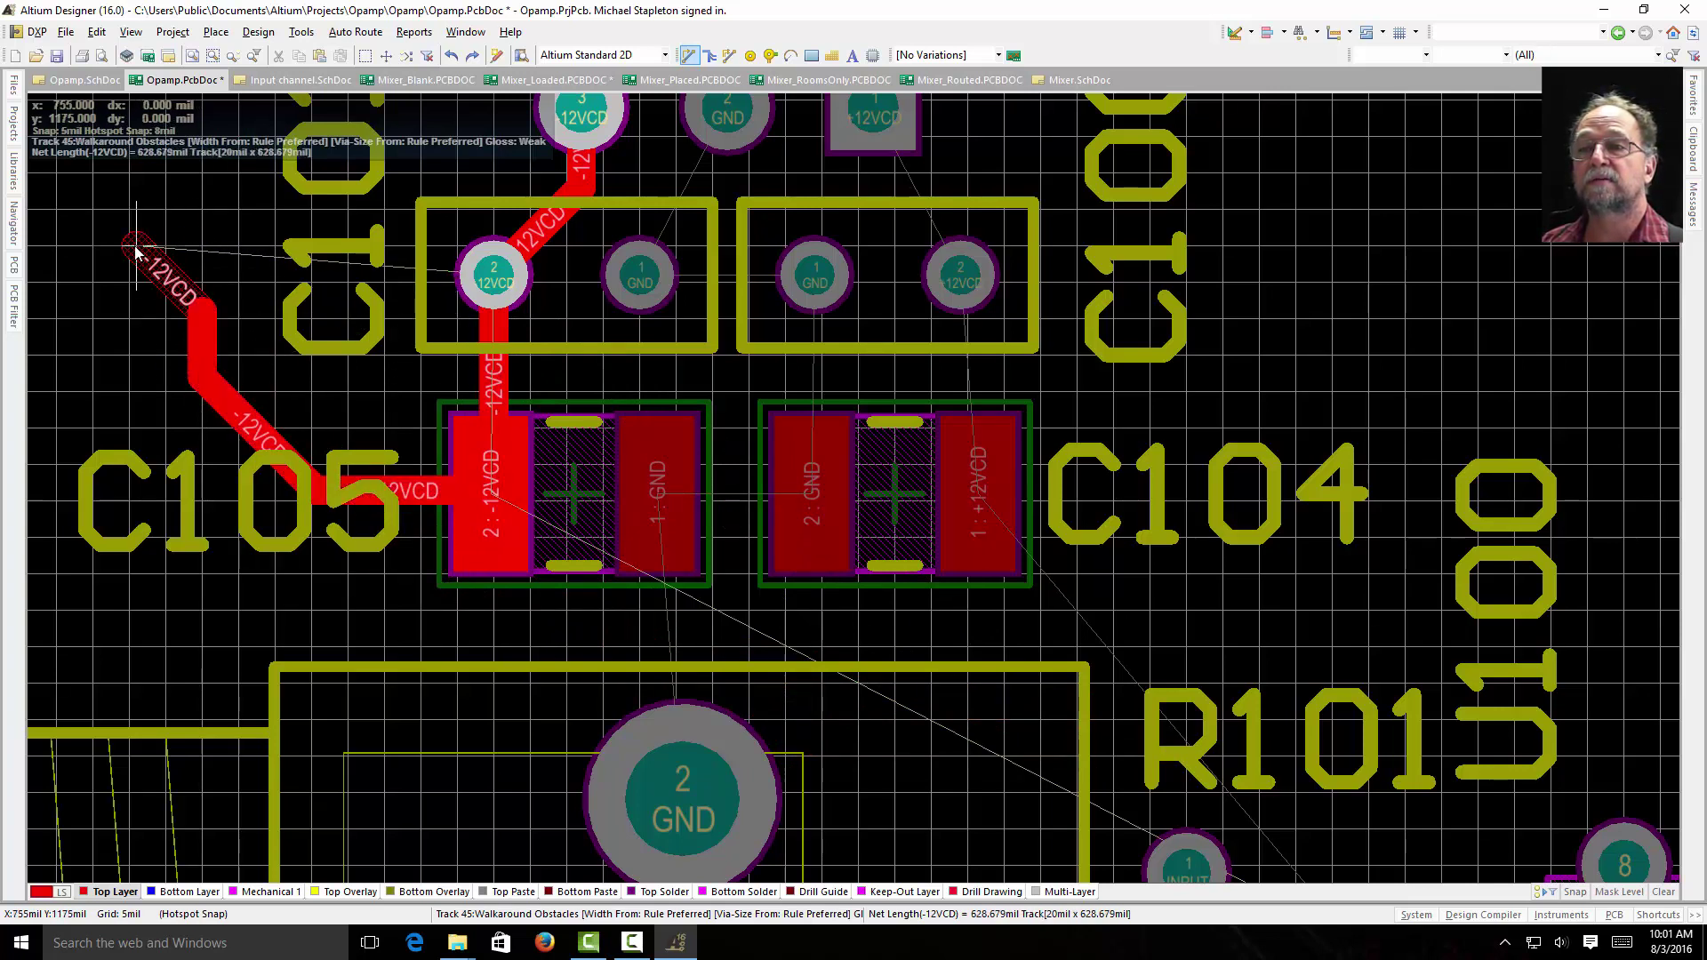
{"action": "left_click", "coordinate": [79, 578]}
{"action": "left_click", "coordinate": [78, 579]}
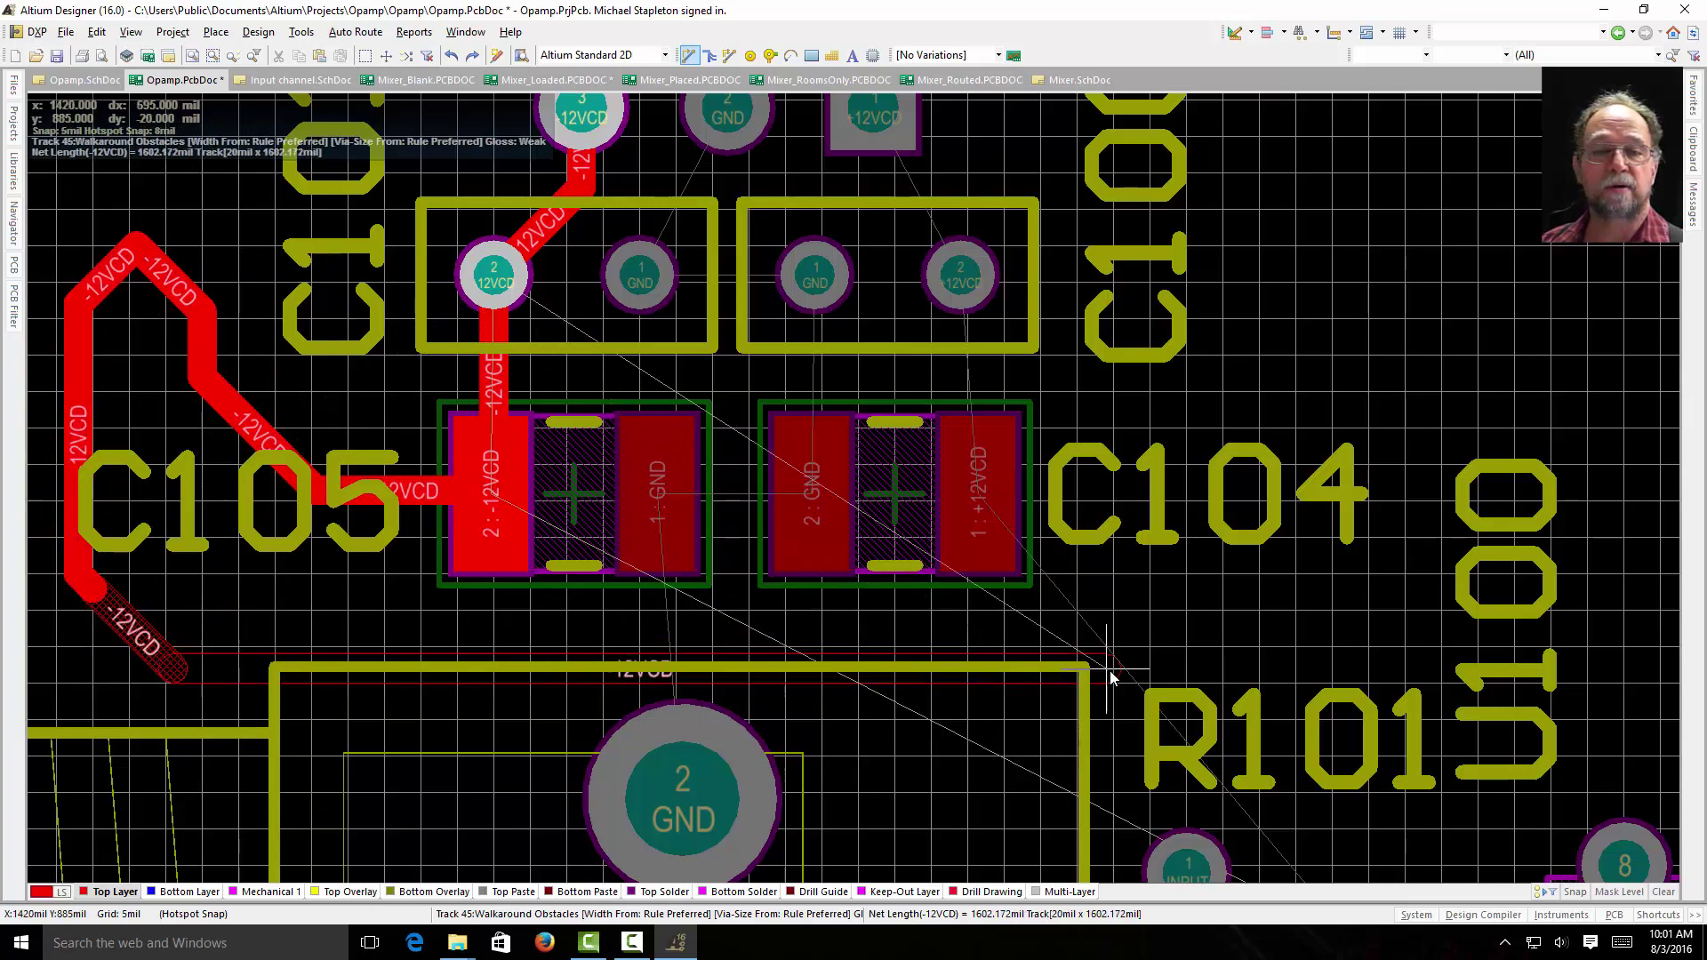
{"action": "scroll", "coordinate": [1187, 734], "scroll_direction": "down", "scroll_amount": 4}
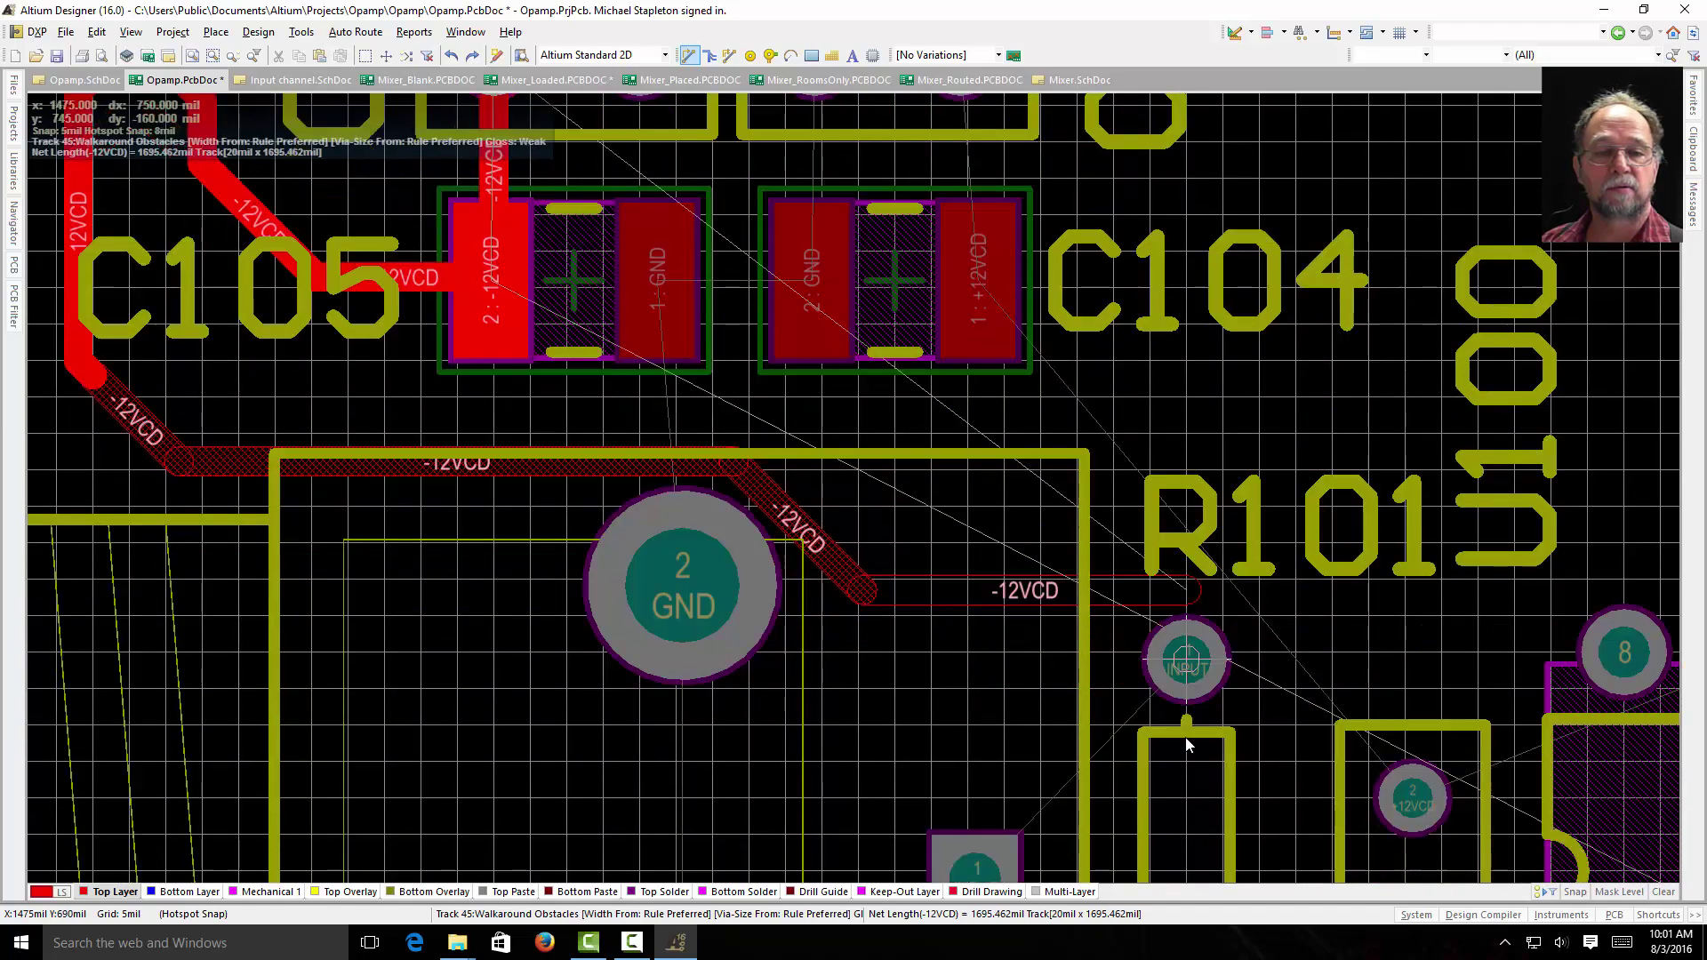
{"action": "scroll", "coordinate": [1256, 727], "scroll_direction": "down", "scroll_amount": 8}
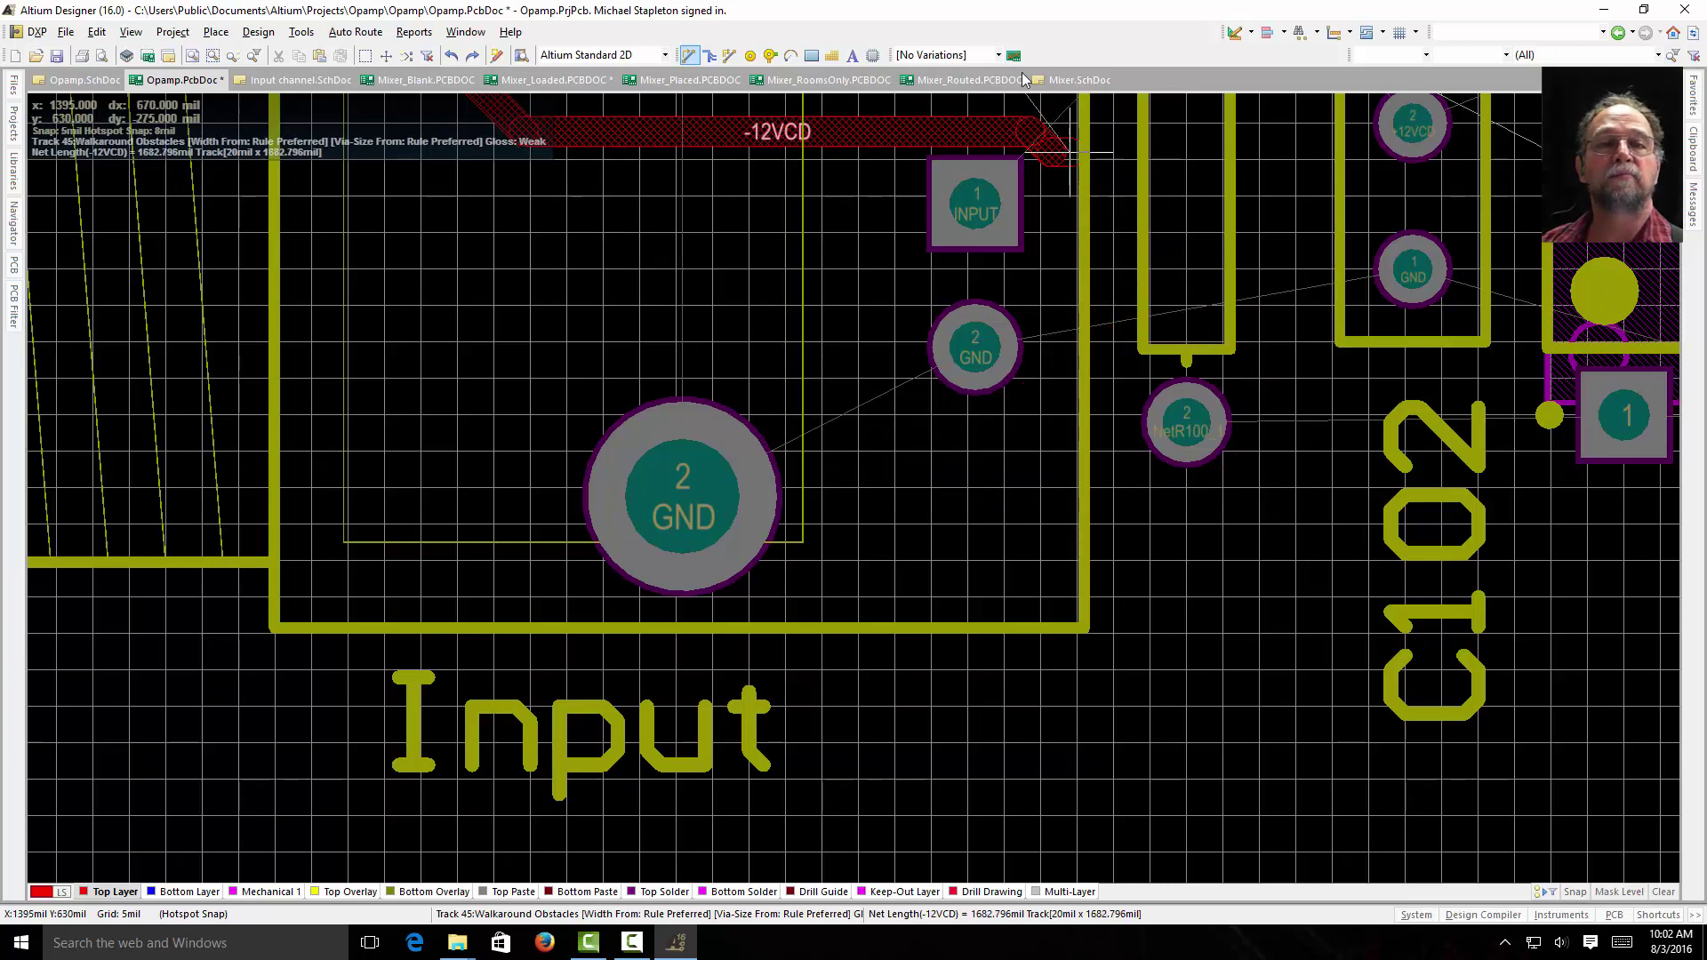
{"action": "scroll", "coordinate": [1012, 89], "scroll_direction": "up", "scroll_amount": 7}
{"action": "scroll", "coordinate": [1024, 446], "scroll_direction": "up", "scroll_amount": 5}
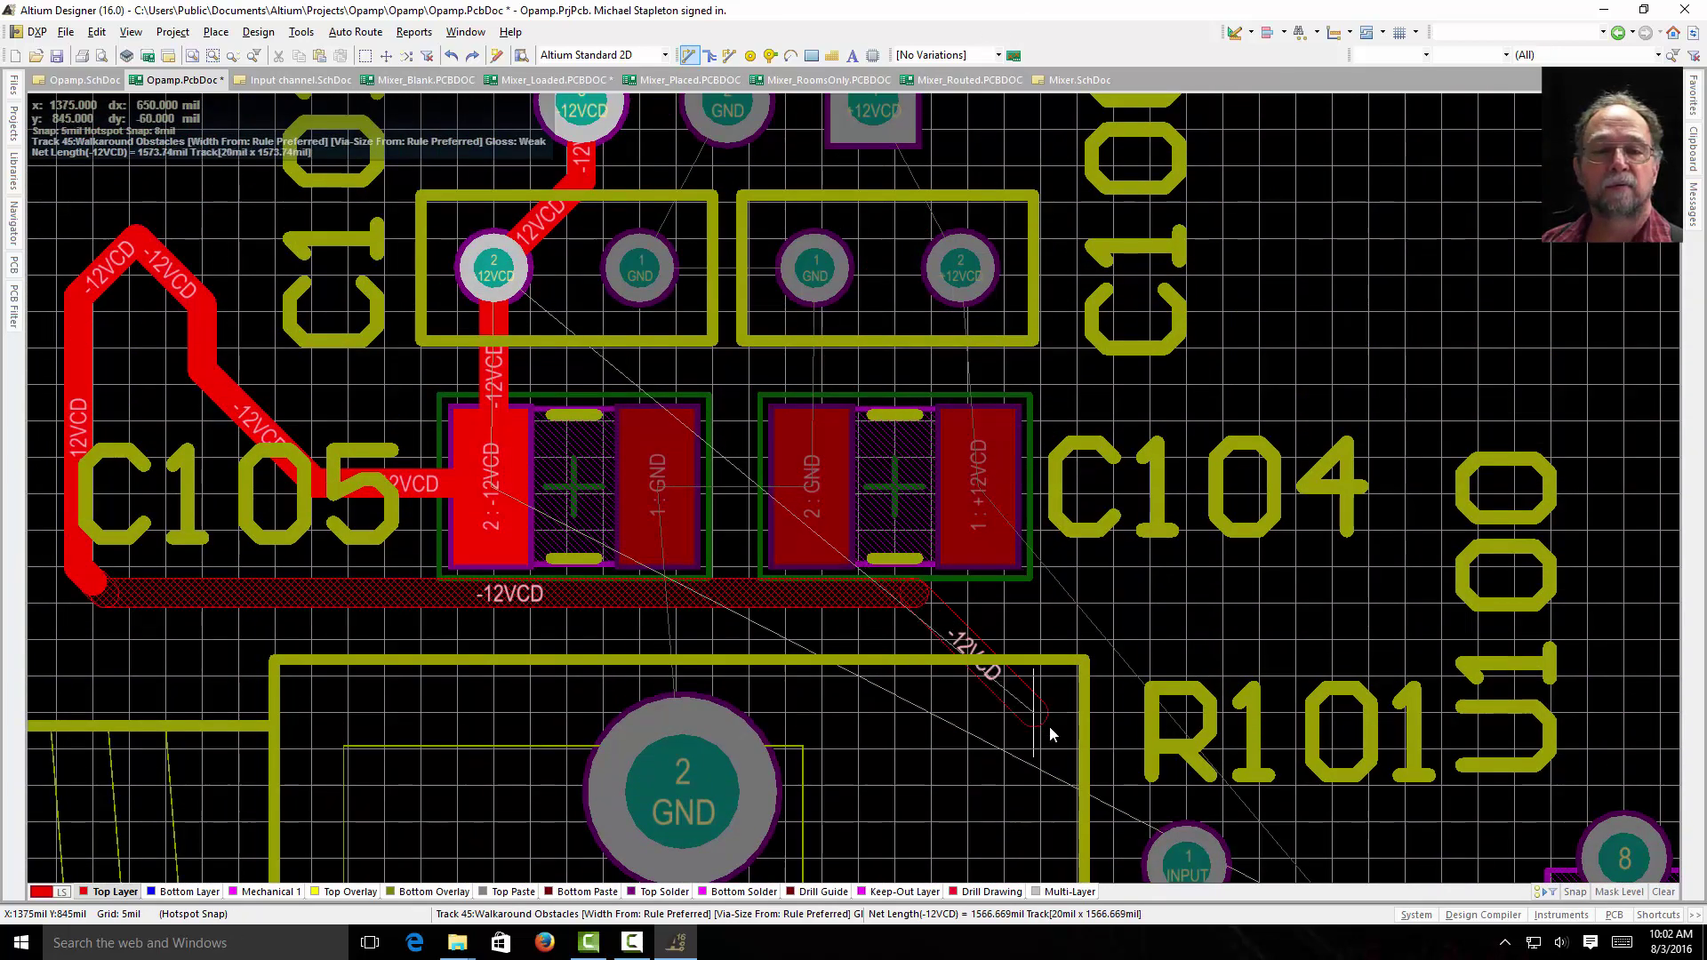
{"action": "left_click", "coordinate": [1408, 662]}
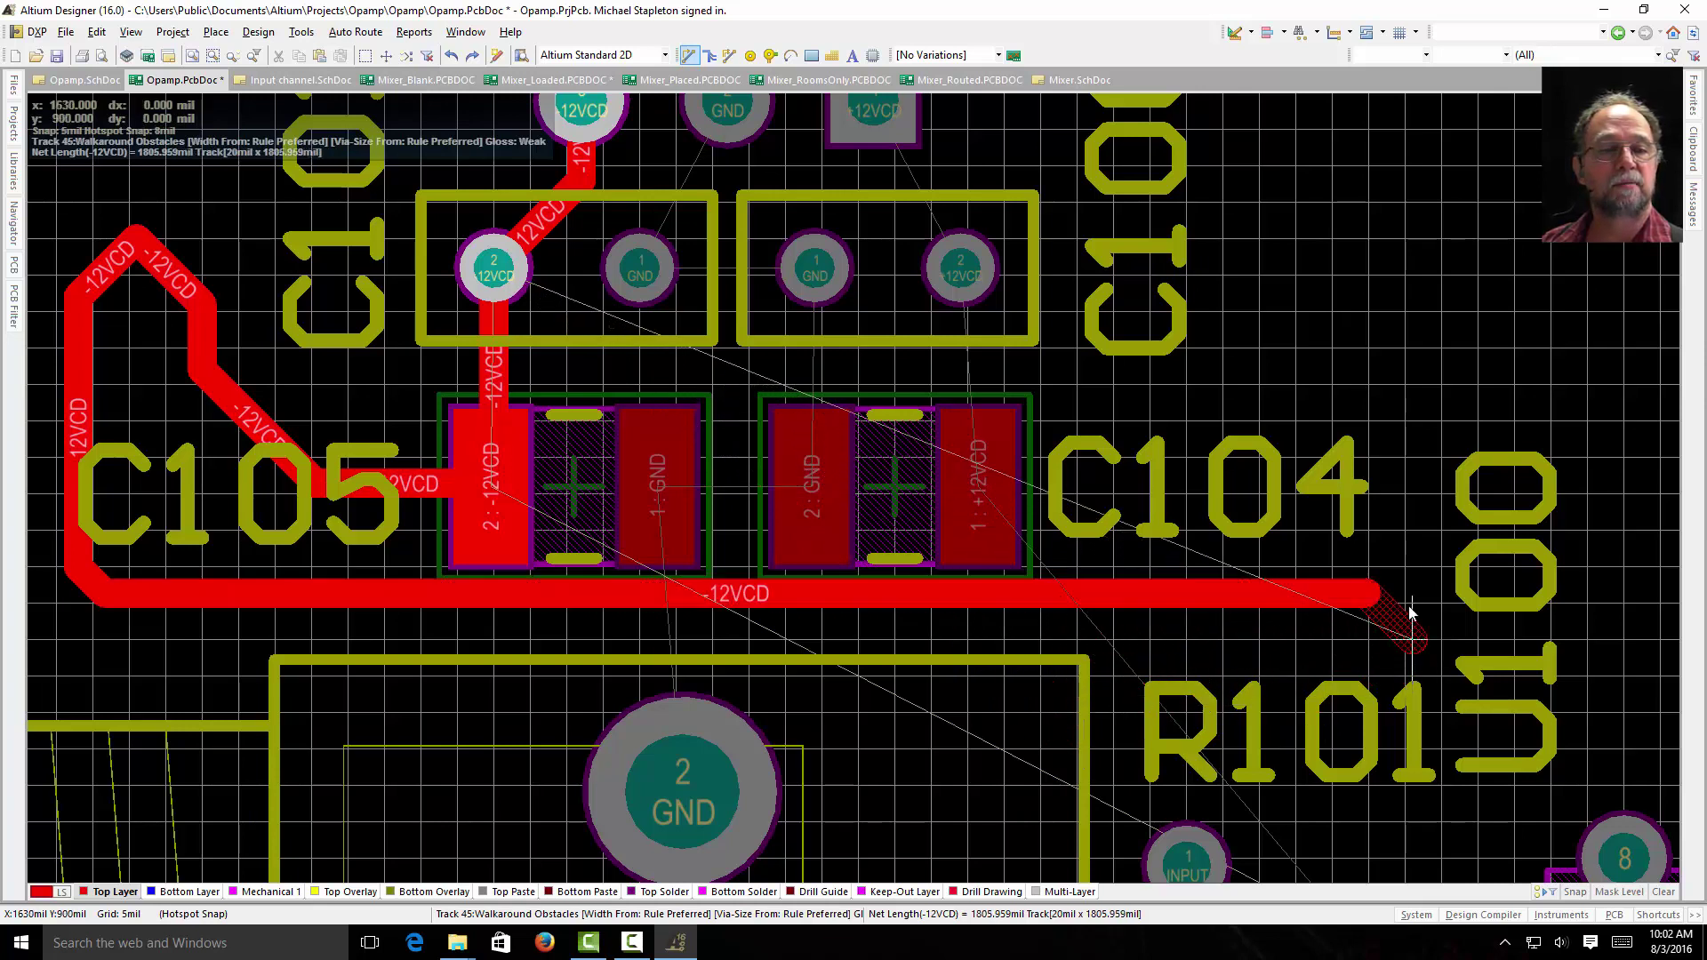
{"action": "left_click", "coordinate": [1325, 181]}
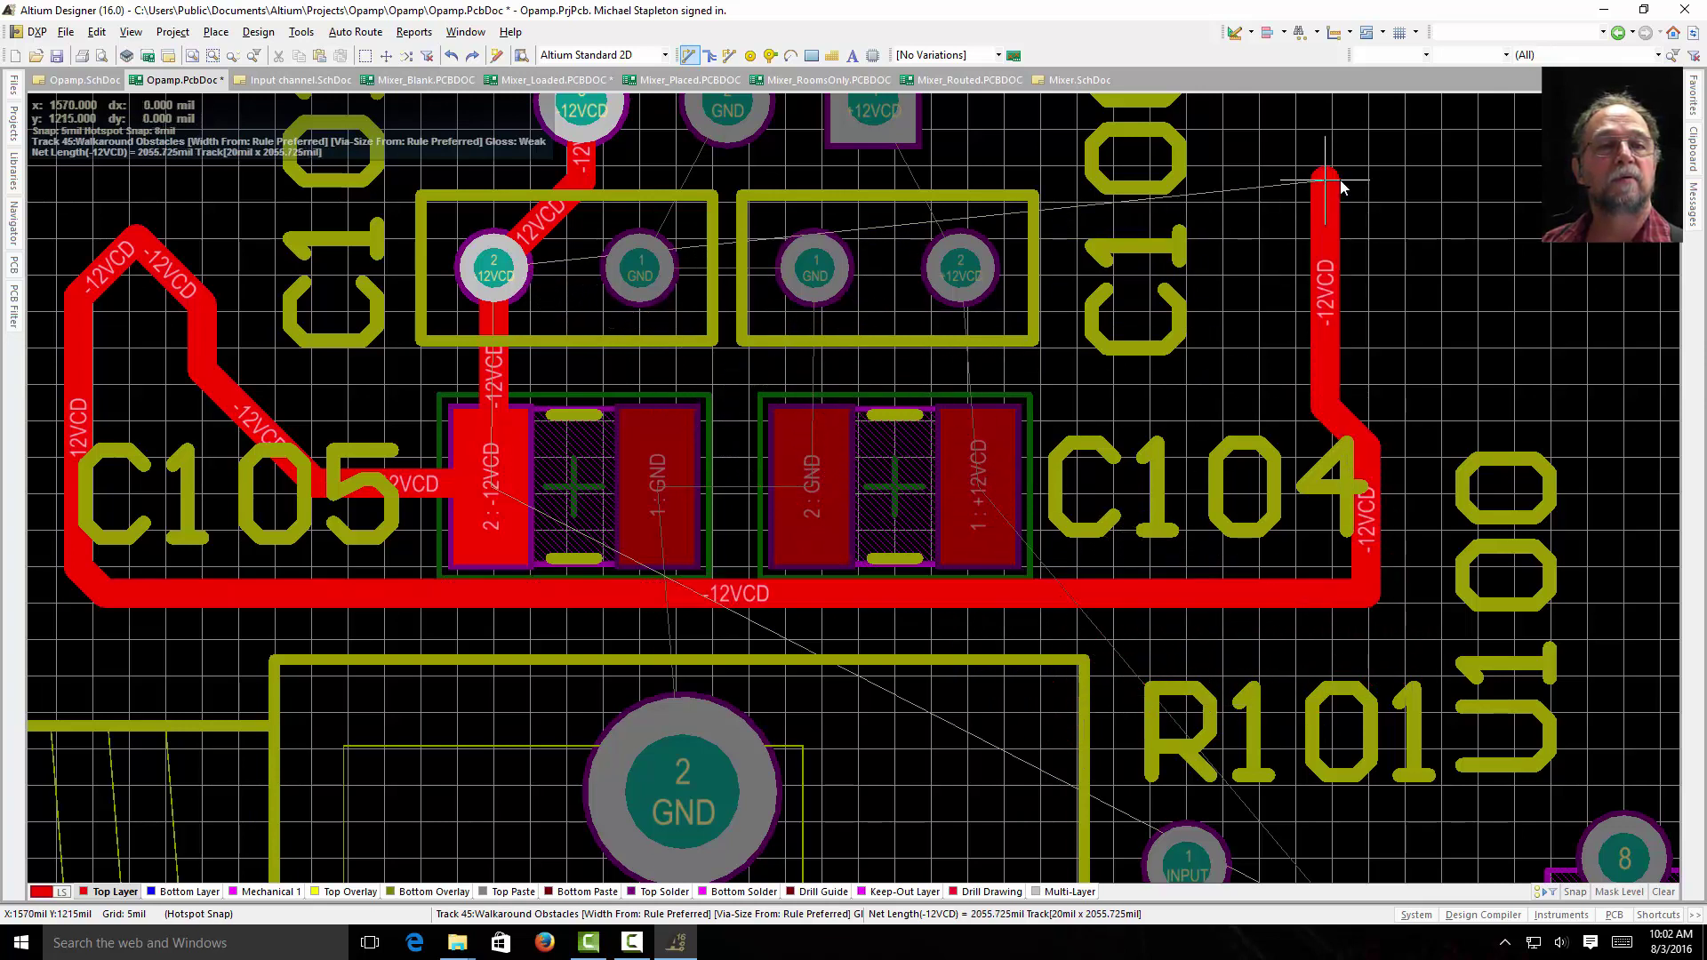
{"action": "key", "text": "Escape"}
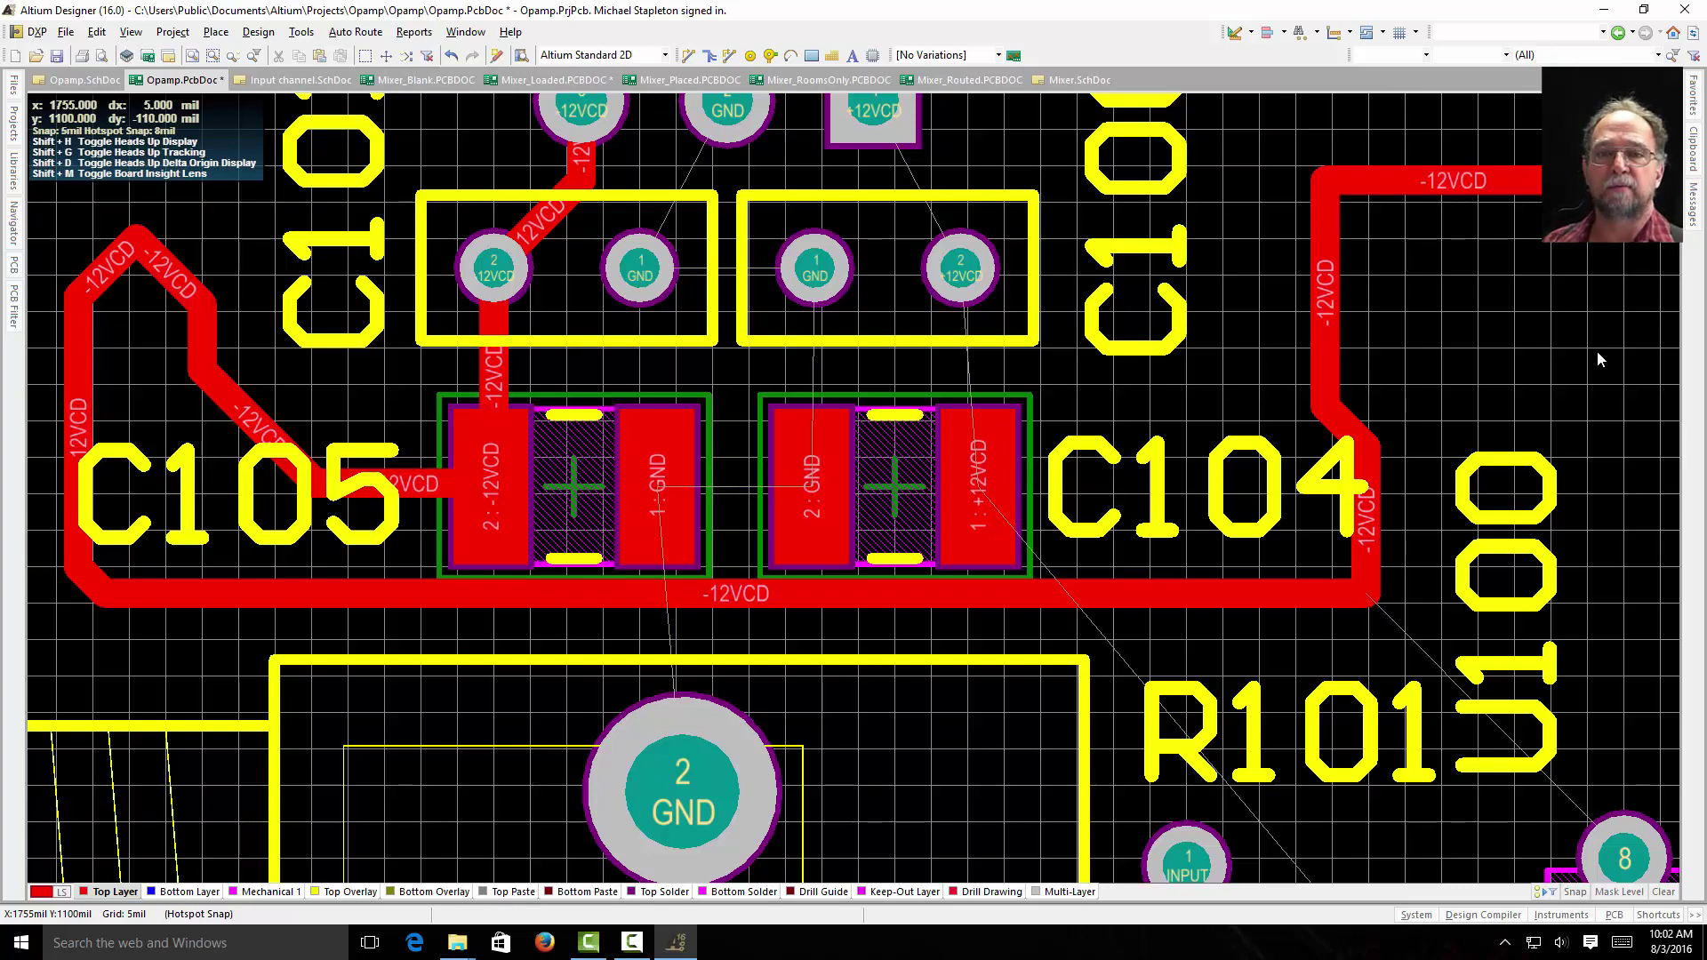
{"action": "key", "text": "ctrl+z"}
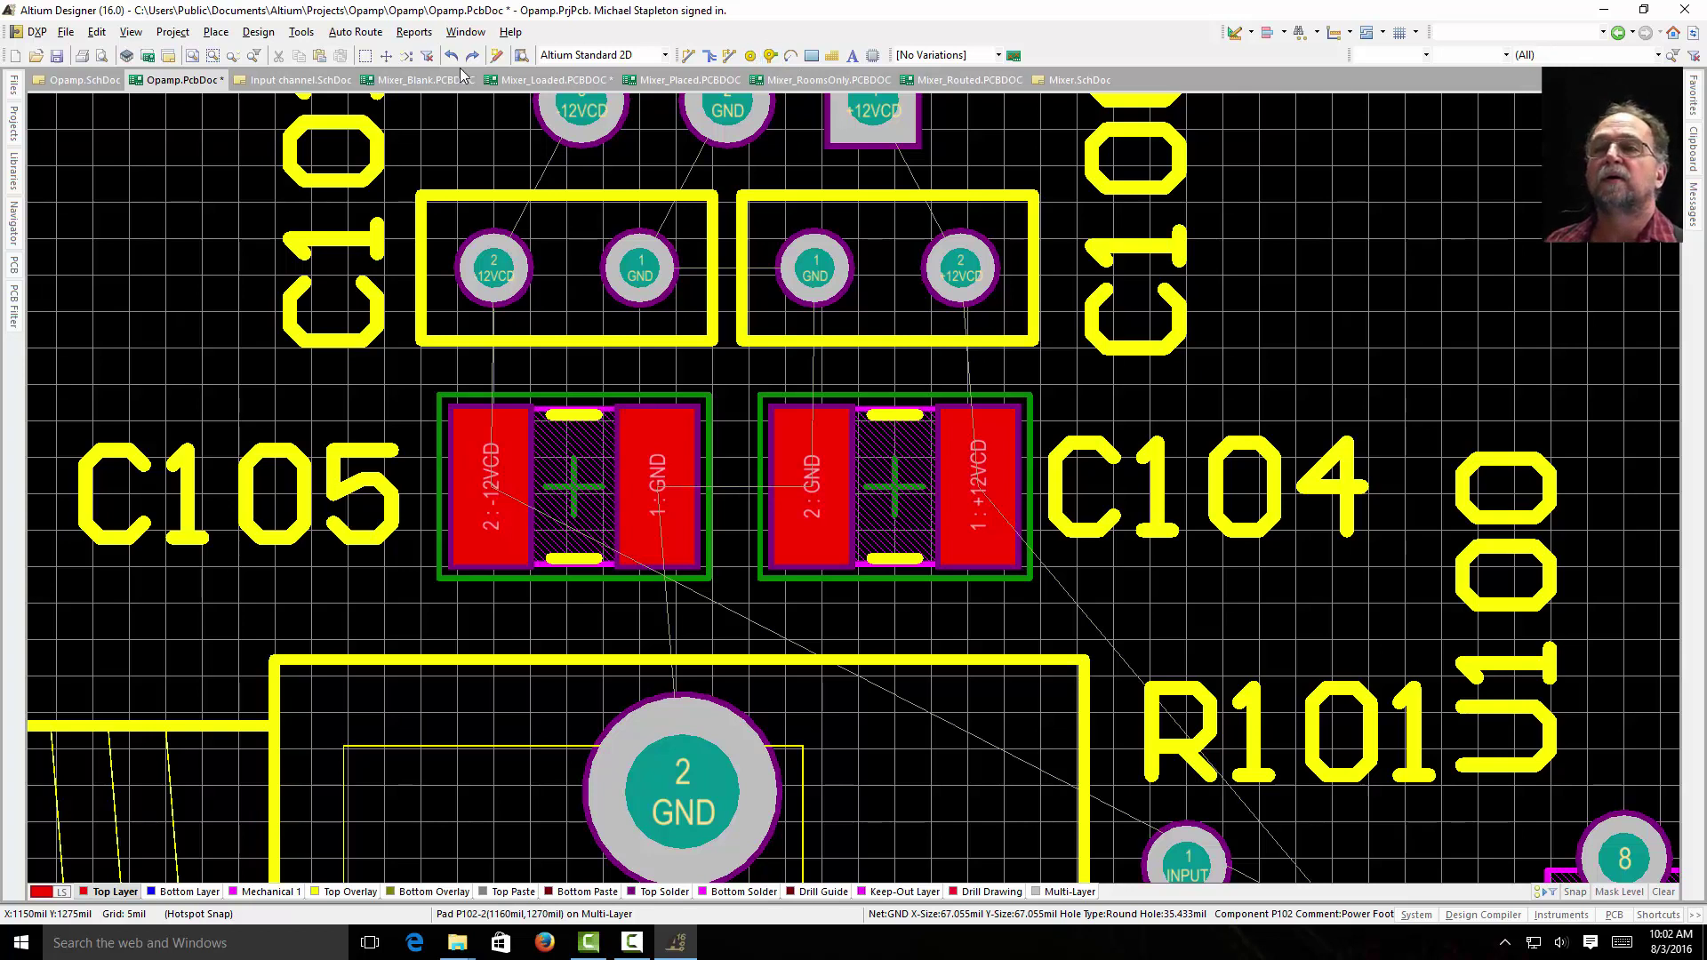
Review the board's layer stack, switch its preview to 3D, and close the Layer Stack Manager.
{"action": "left_click", "coordinate": [262, 34]}
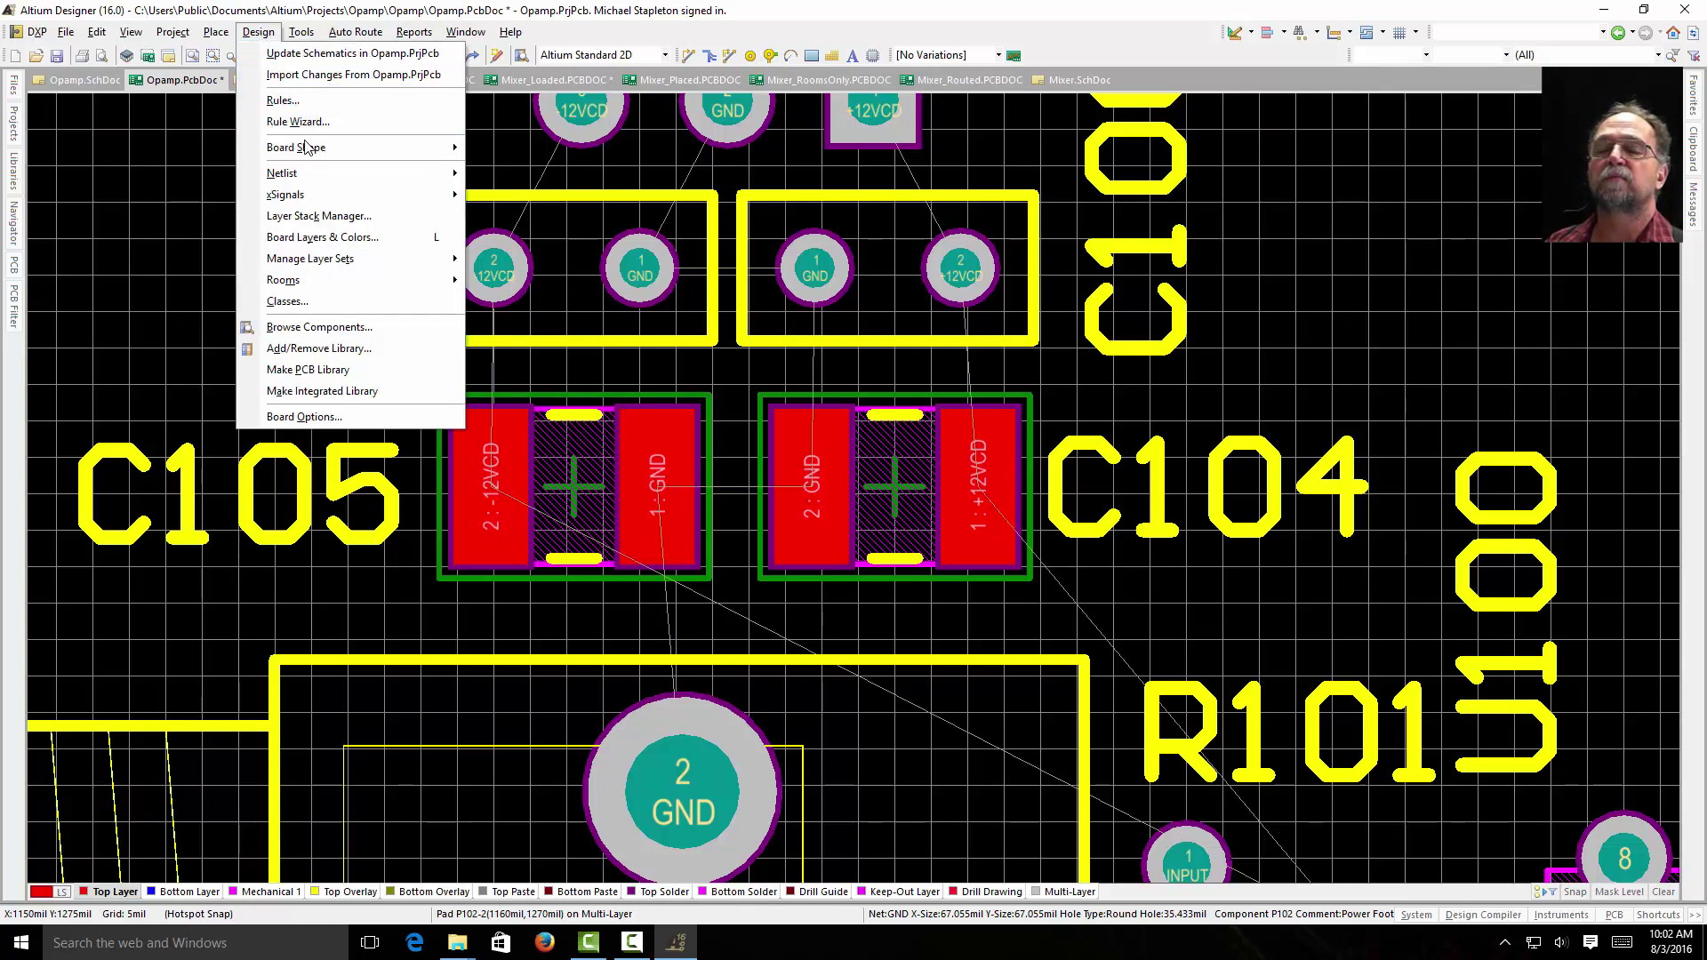
{"action": "mouse_move", "coordinate": [305, 150]}
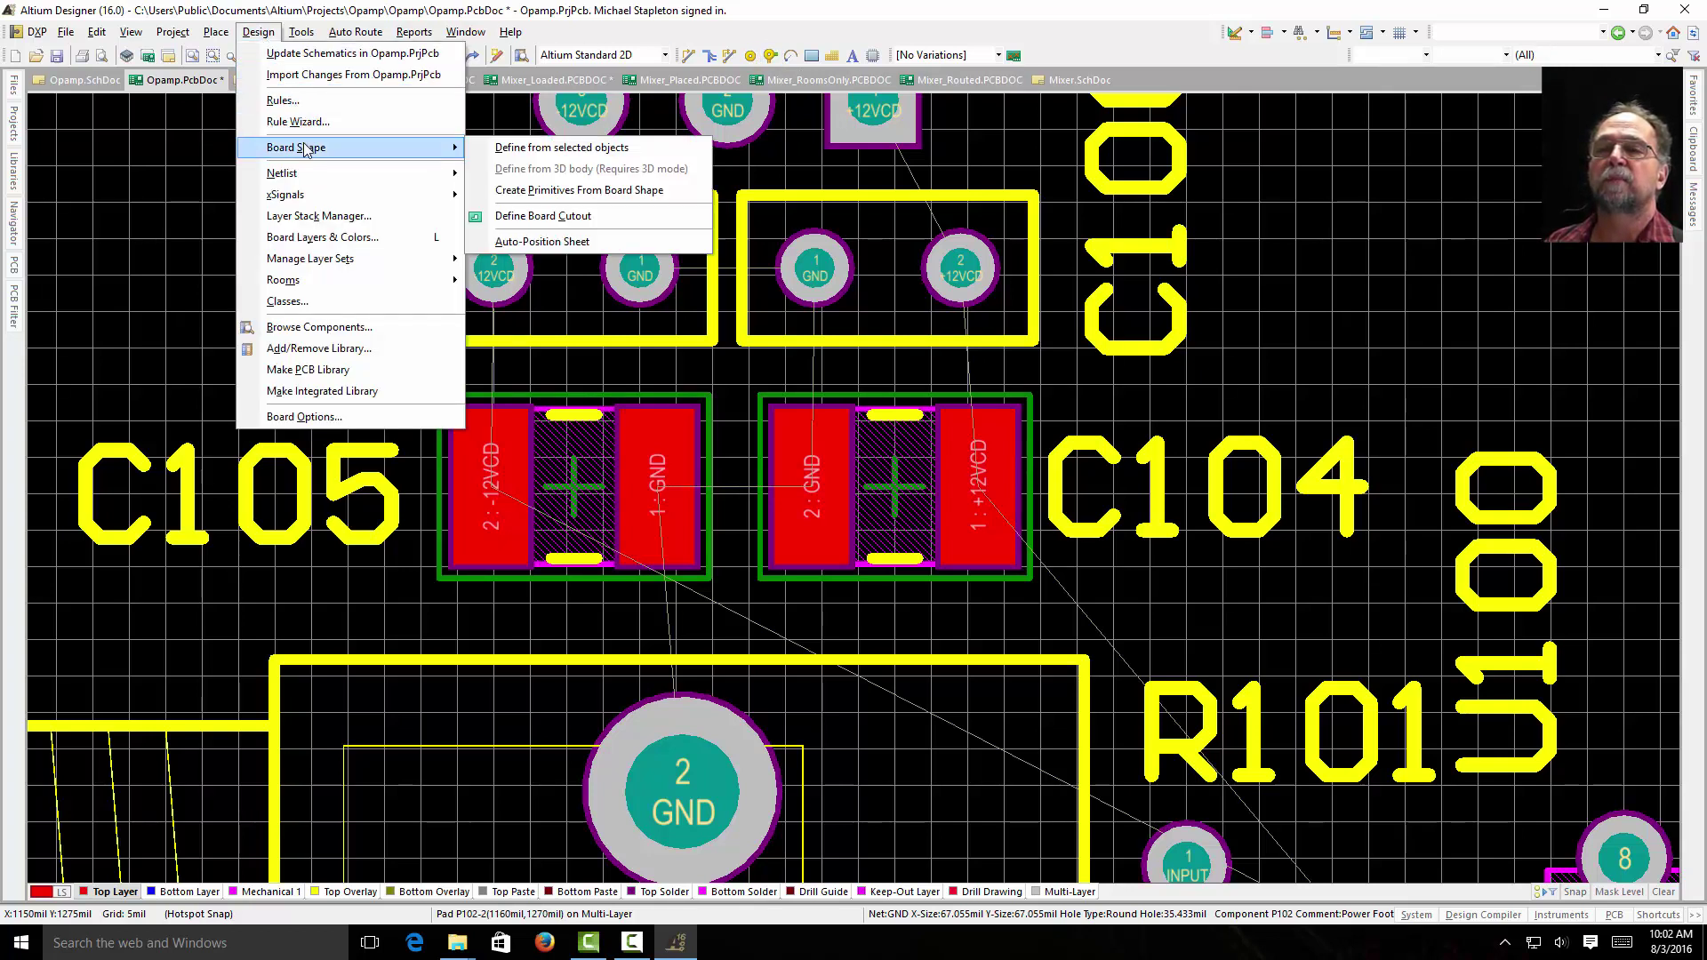
{"action": "left_click", "coordinate": [312, 217]}
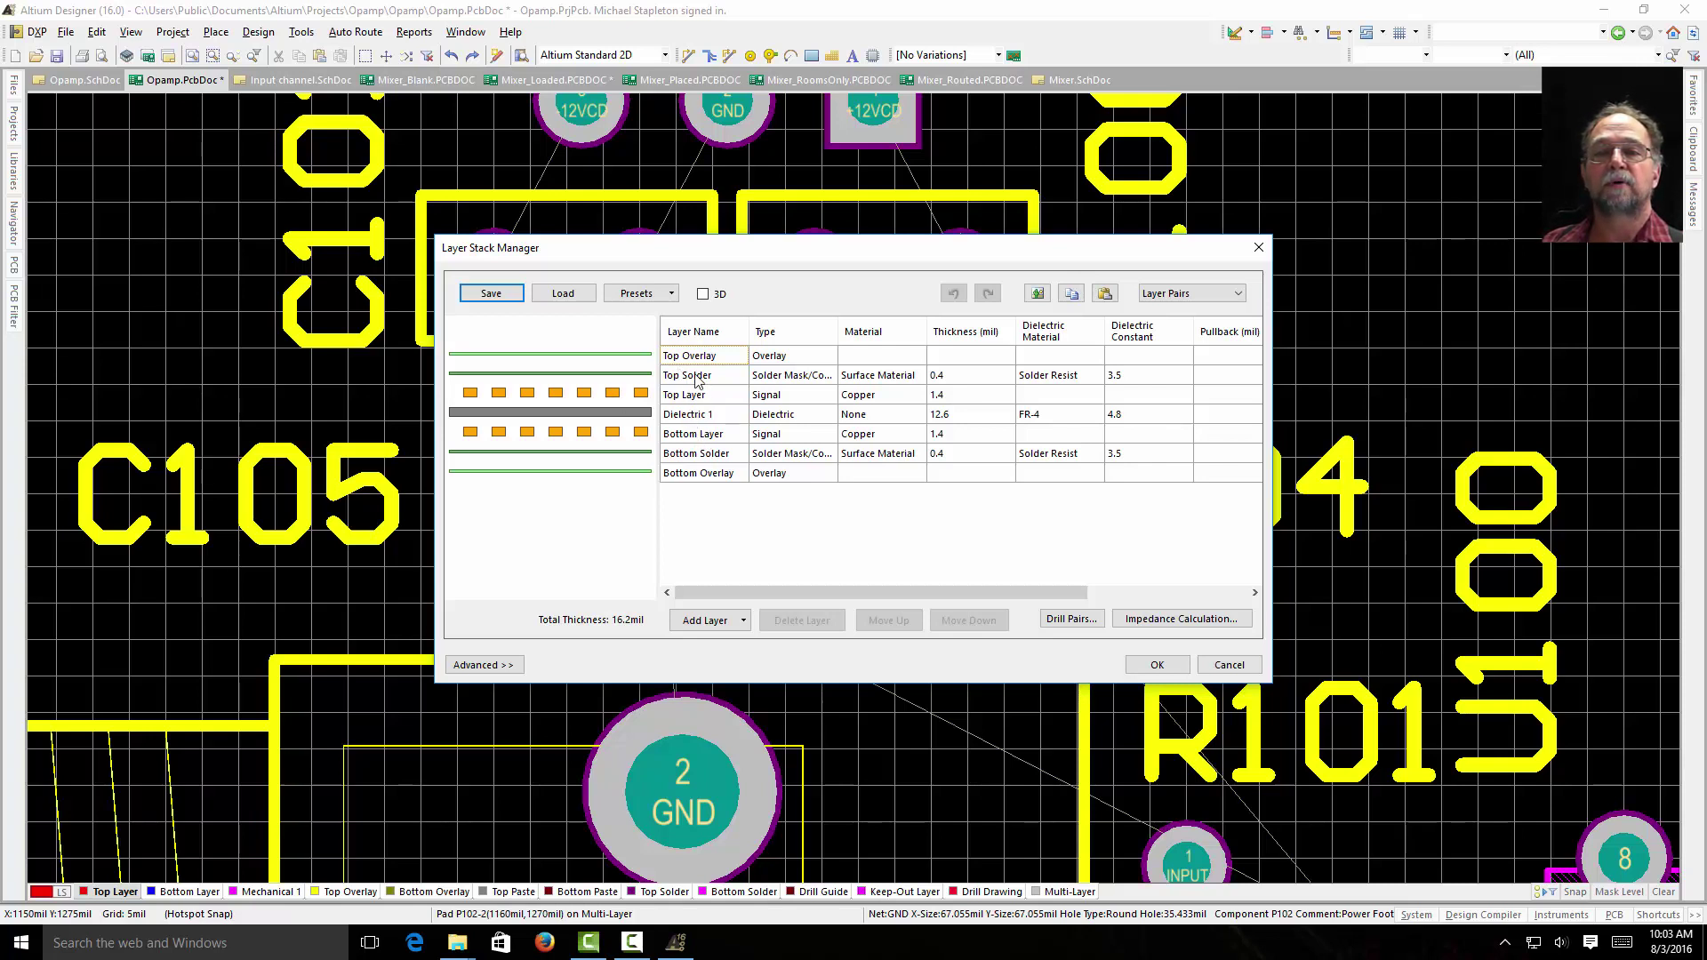
{"action": "left_click", "coordinate": [703, 294]}
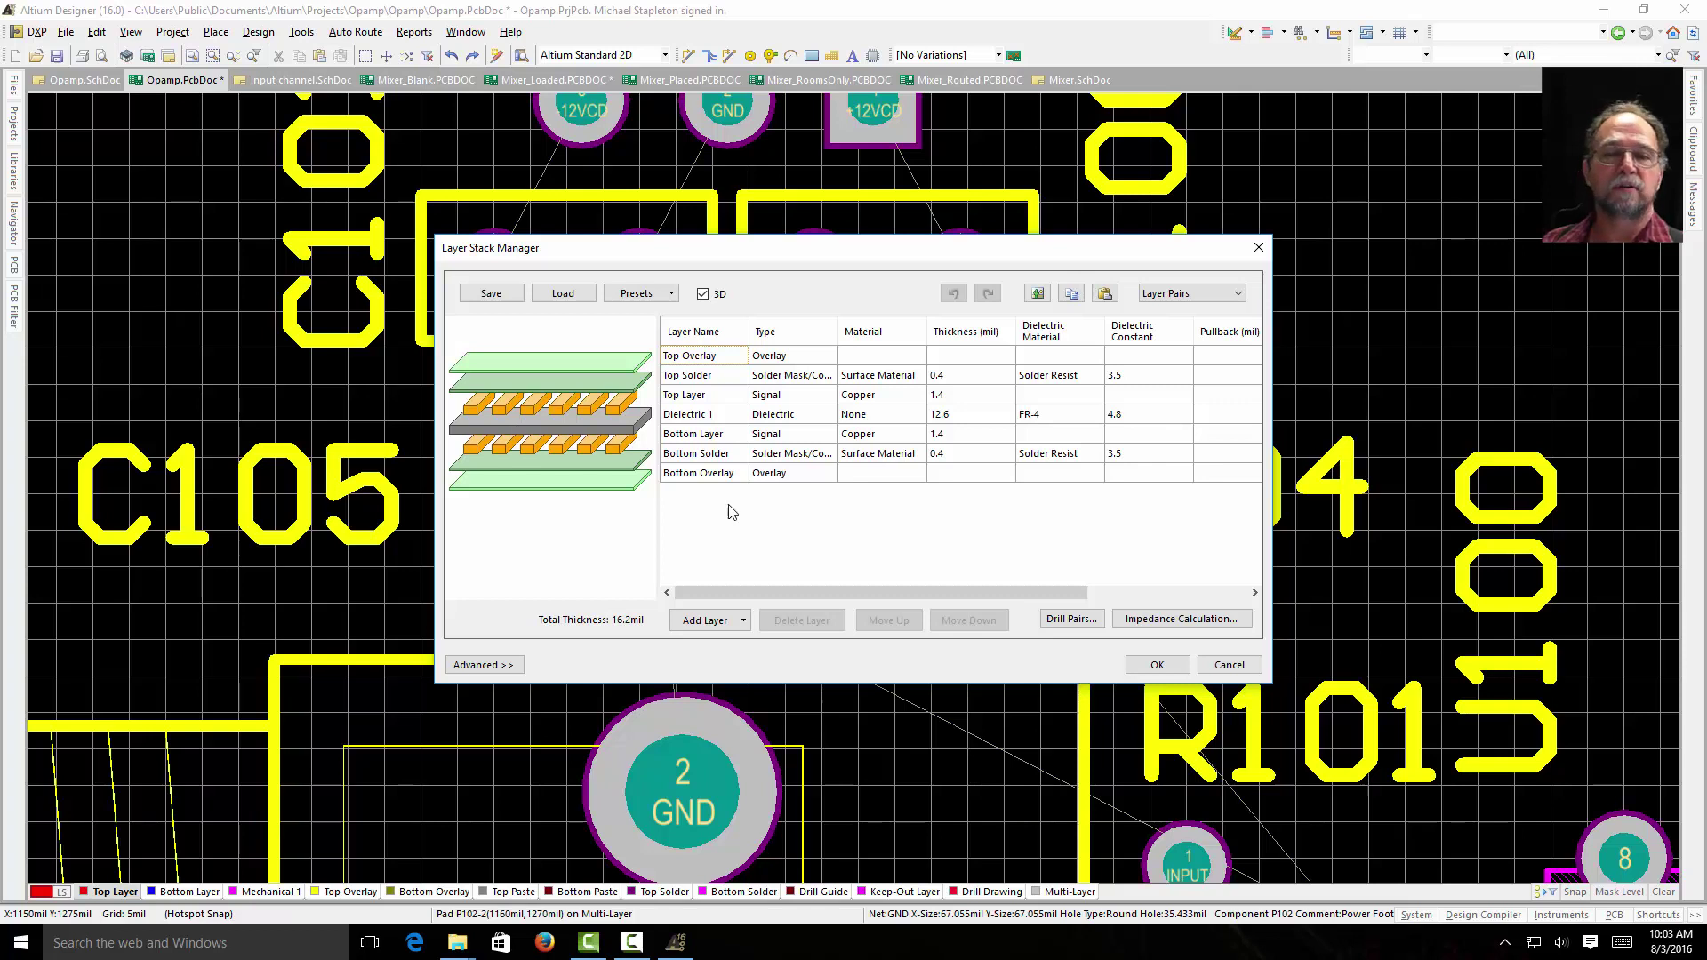
{"action": "left_click", "coordinate": [1156, 665]}
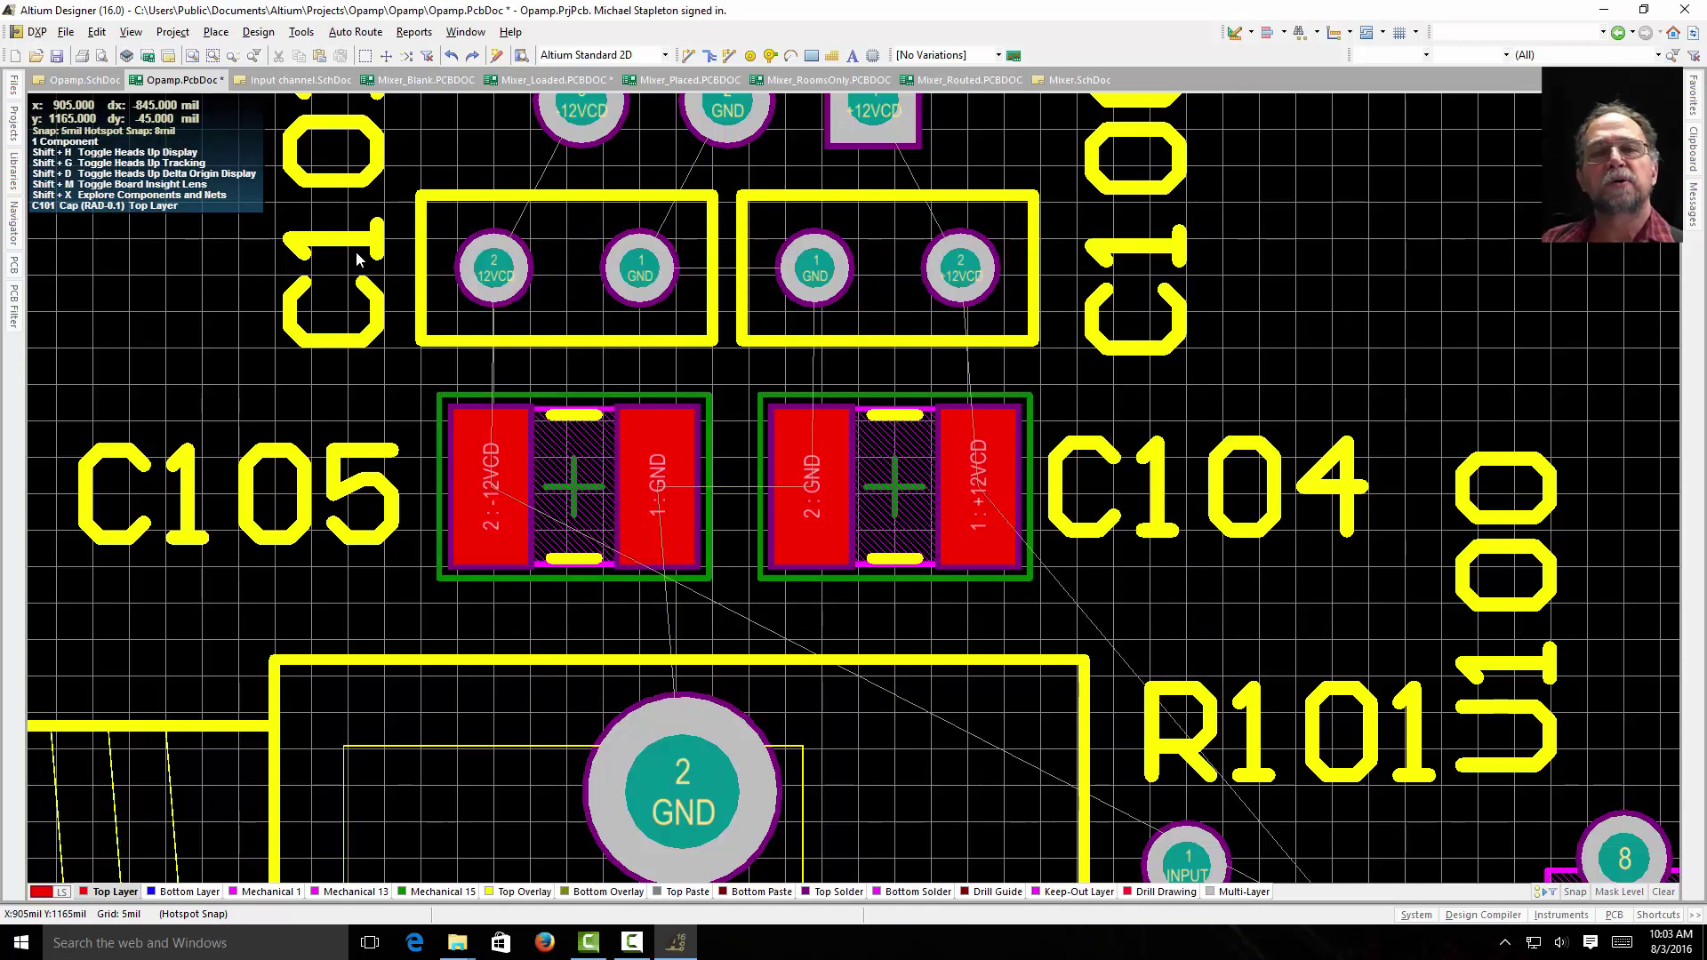
Save the op-amp PCB document and switch to the Opamp.SchDoc schematic.
{"action": "left_click", "coordinate": [56, 56]}
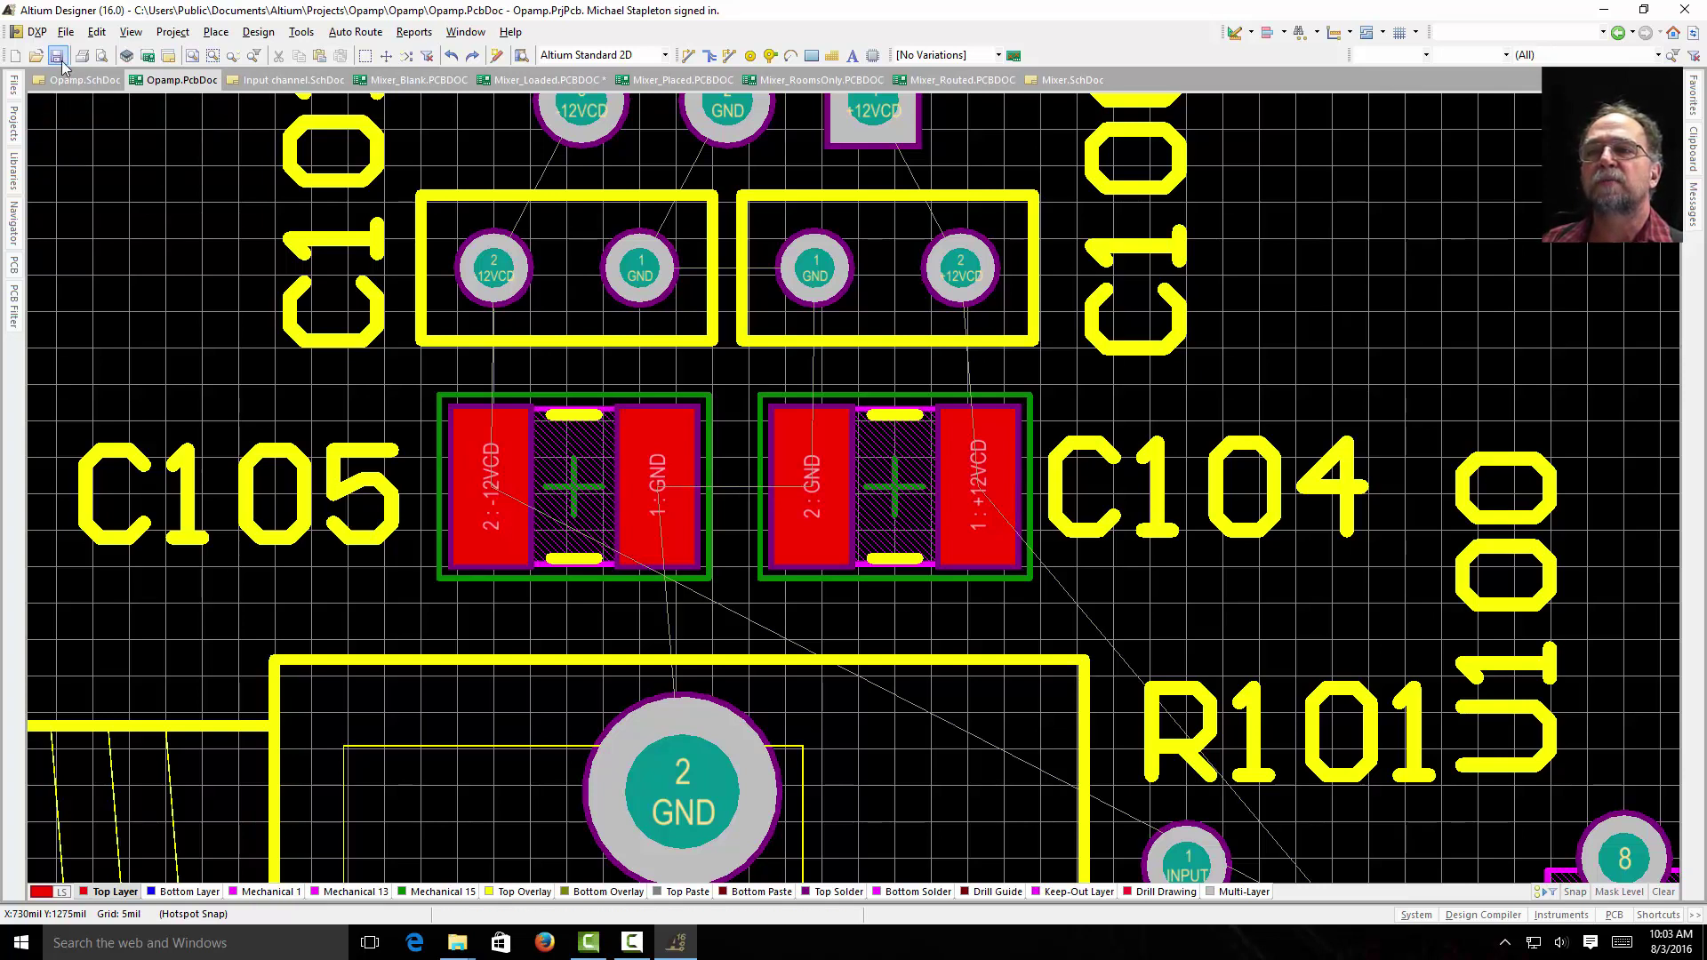
{"action": "left_click", "coordinate": [91, 82]}
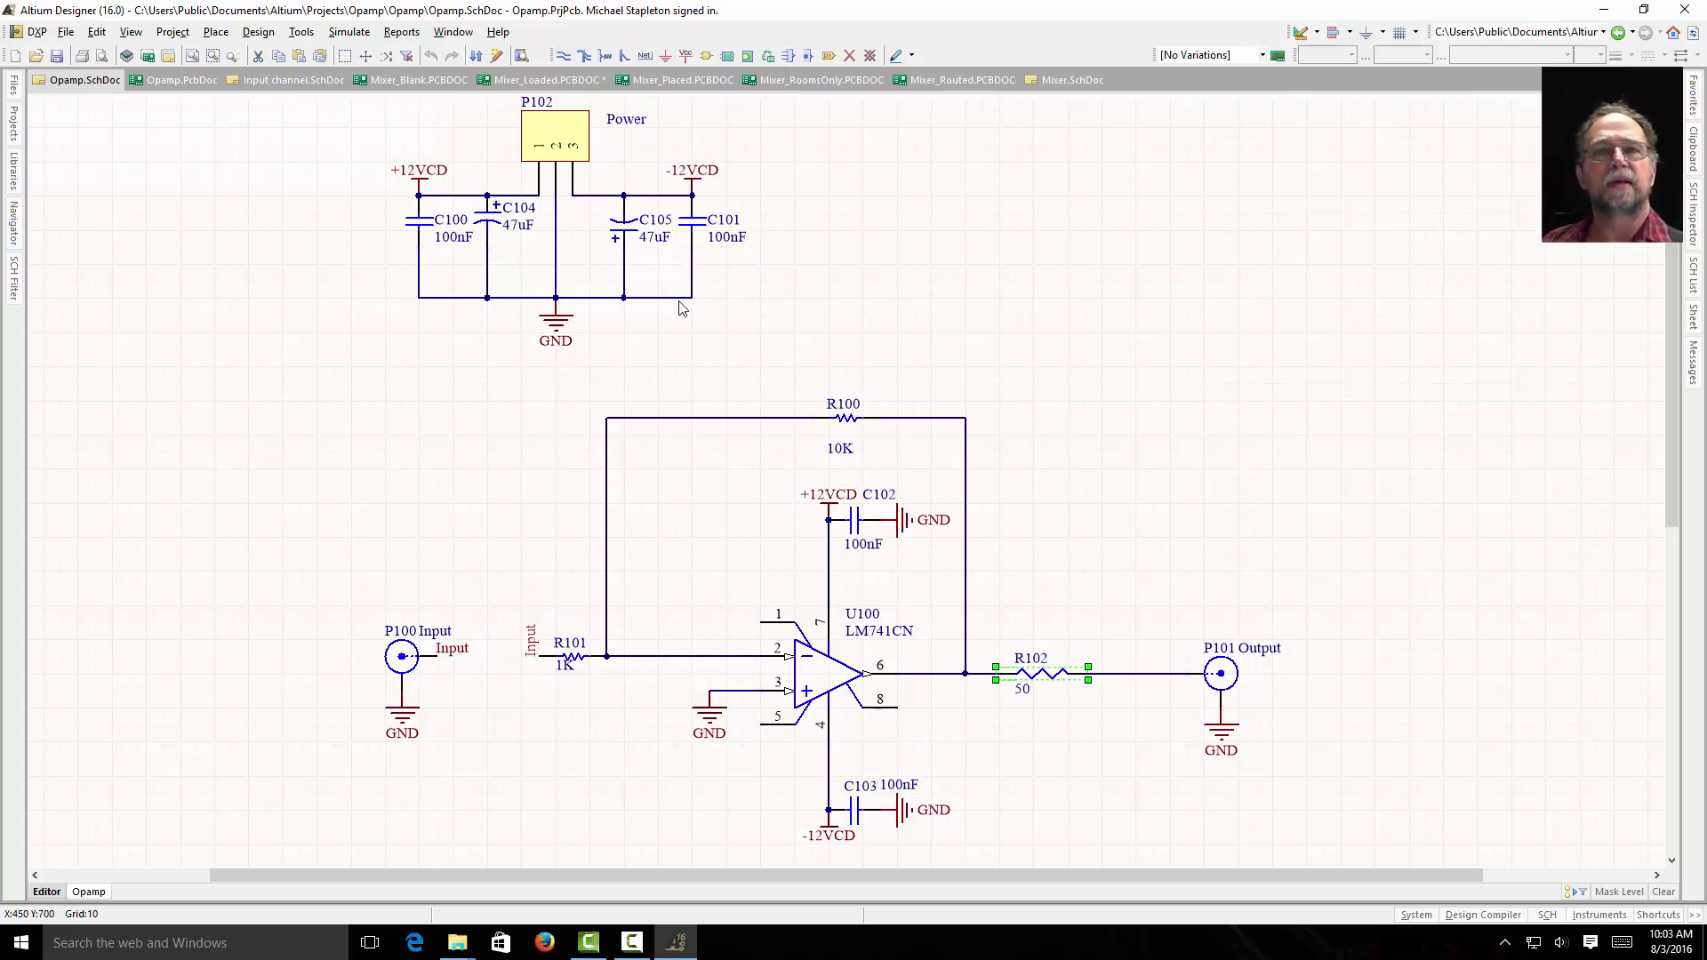
Start a PCB Layout directive on the schematic and choose Width Constraint as its design rule type.
{"action": "mouse_move", "coordinate": [680, 302]}
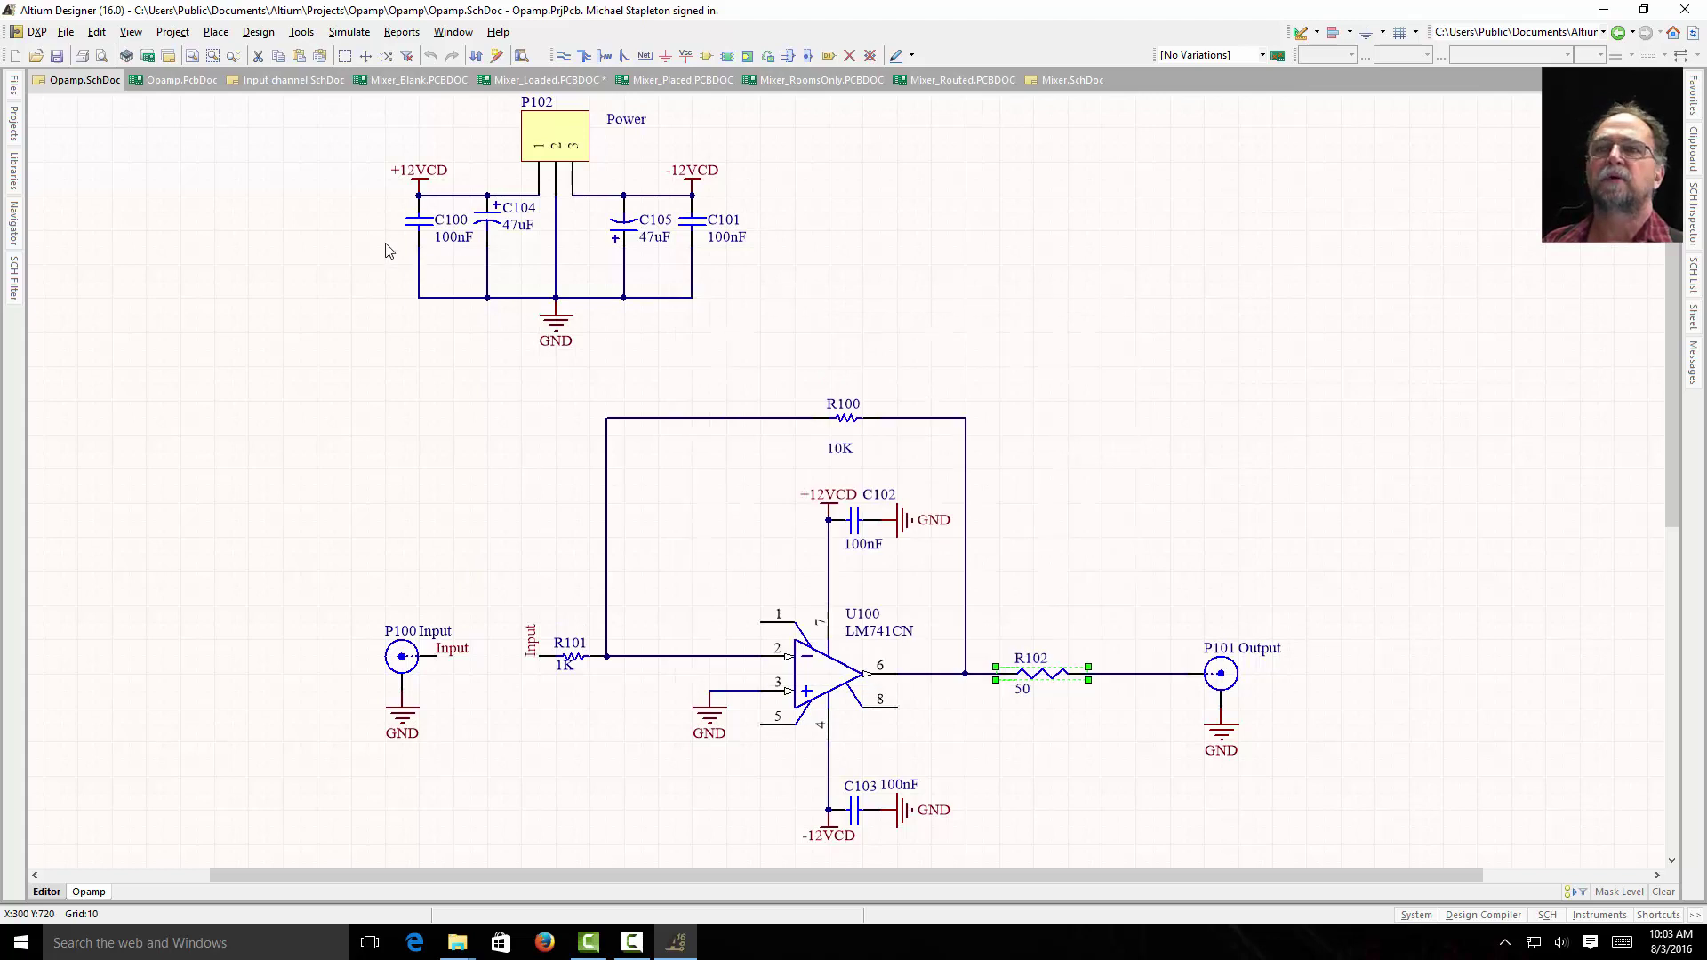
{"action": "left_click", "coordinate": [216, 34]}
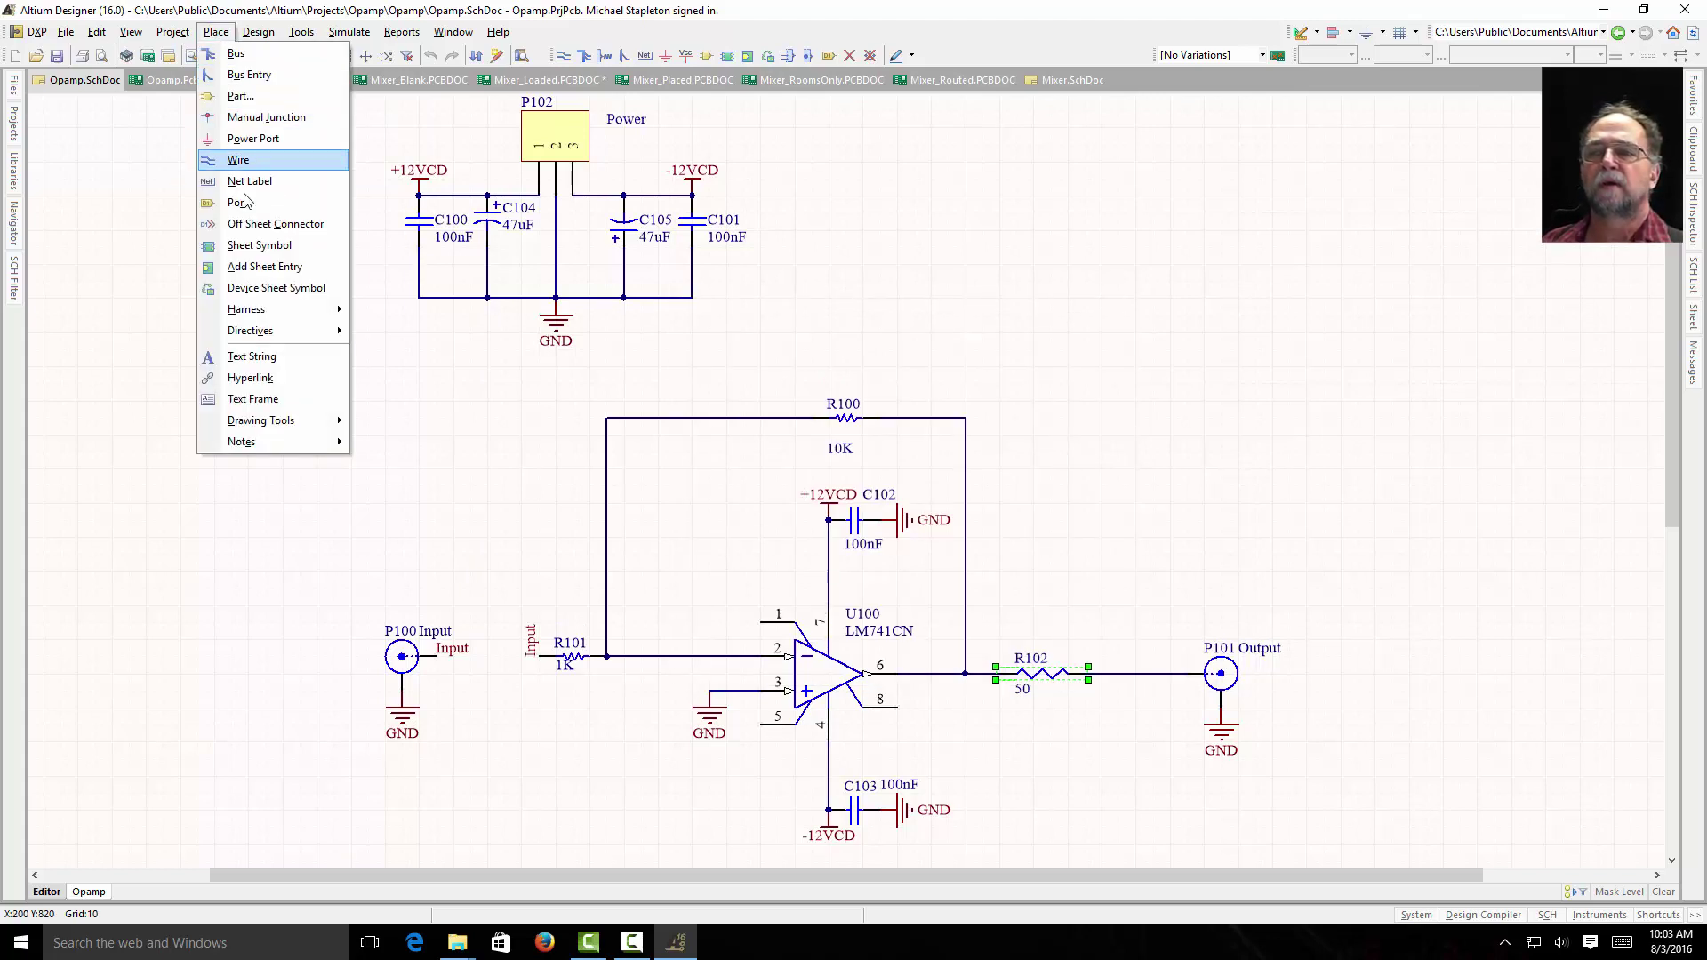
{"action": "mouse_move", "coordinate": [279, 334]}
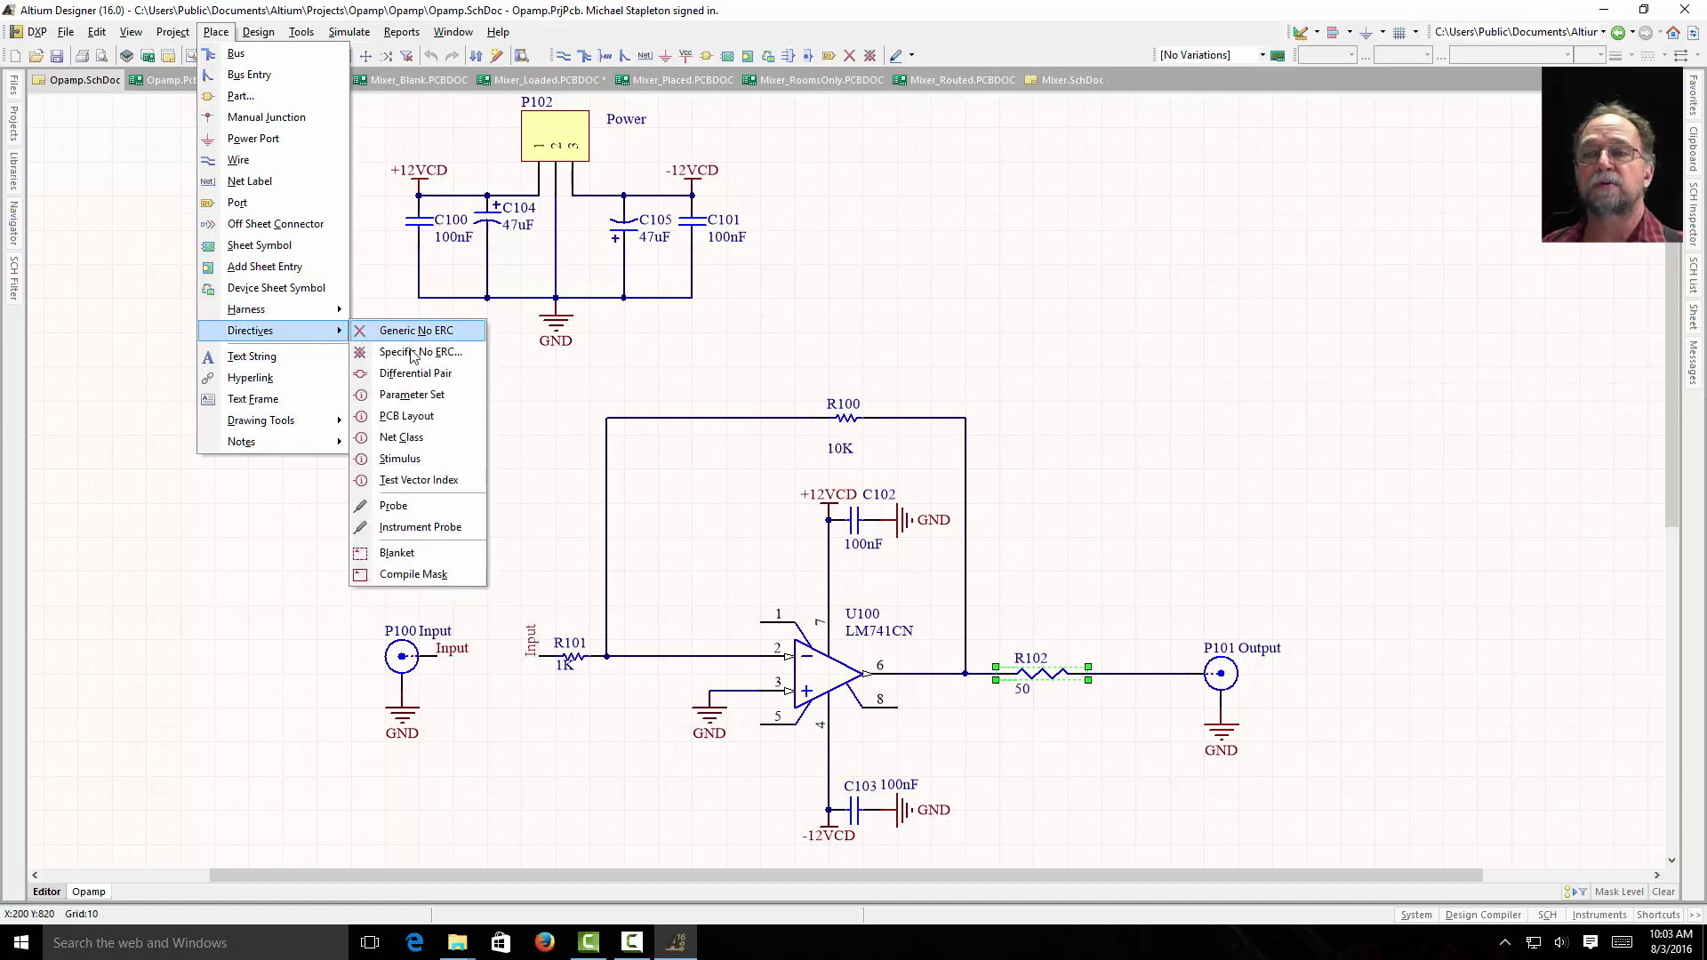
{"action": "left_click", "coordinate": [410, 417]}
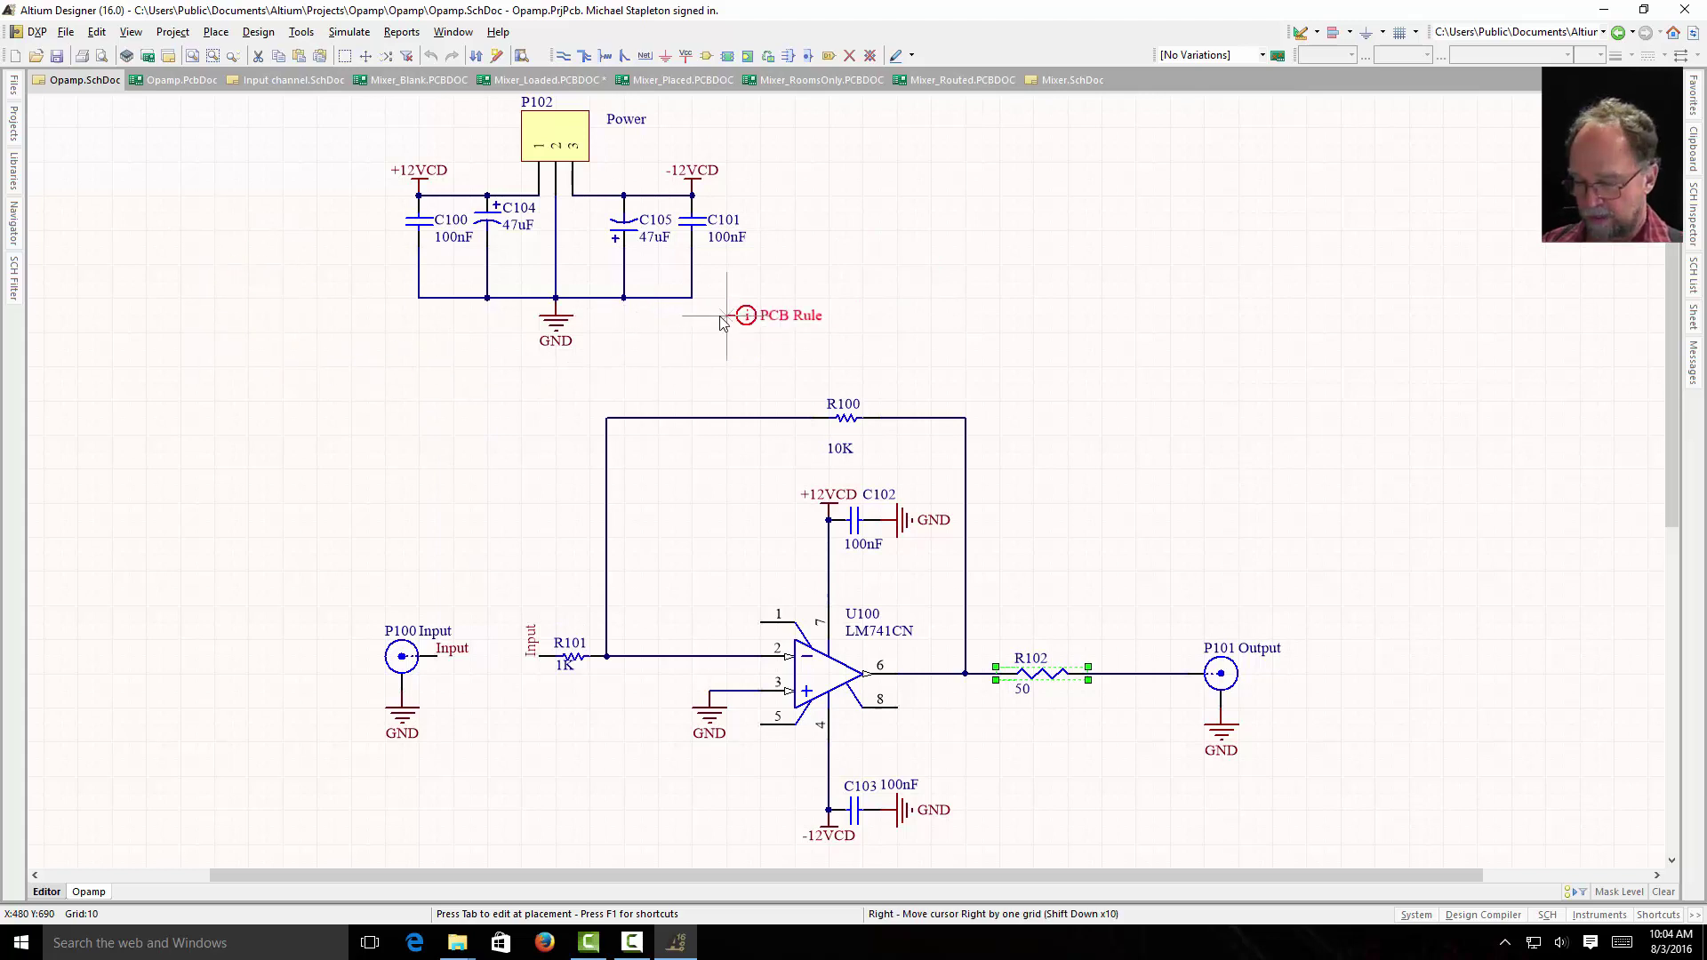
{"action": "key", "text": "Tab"}
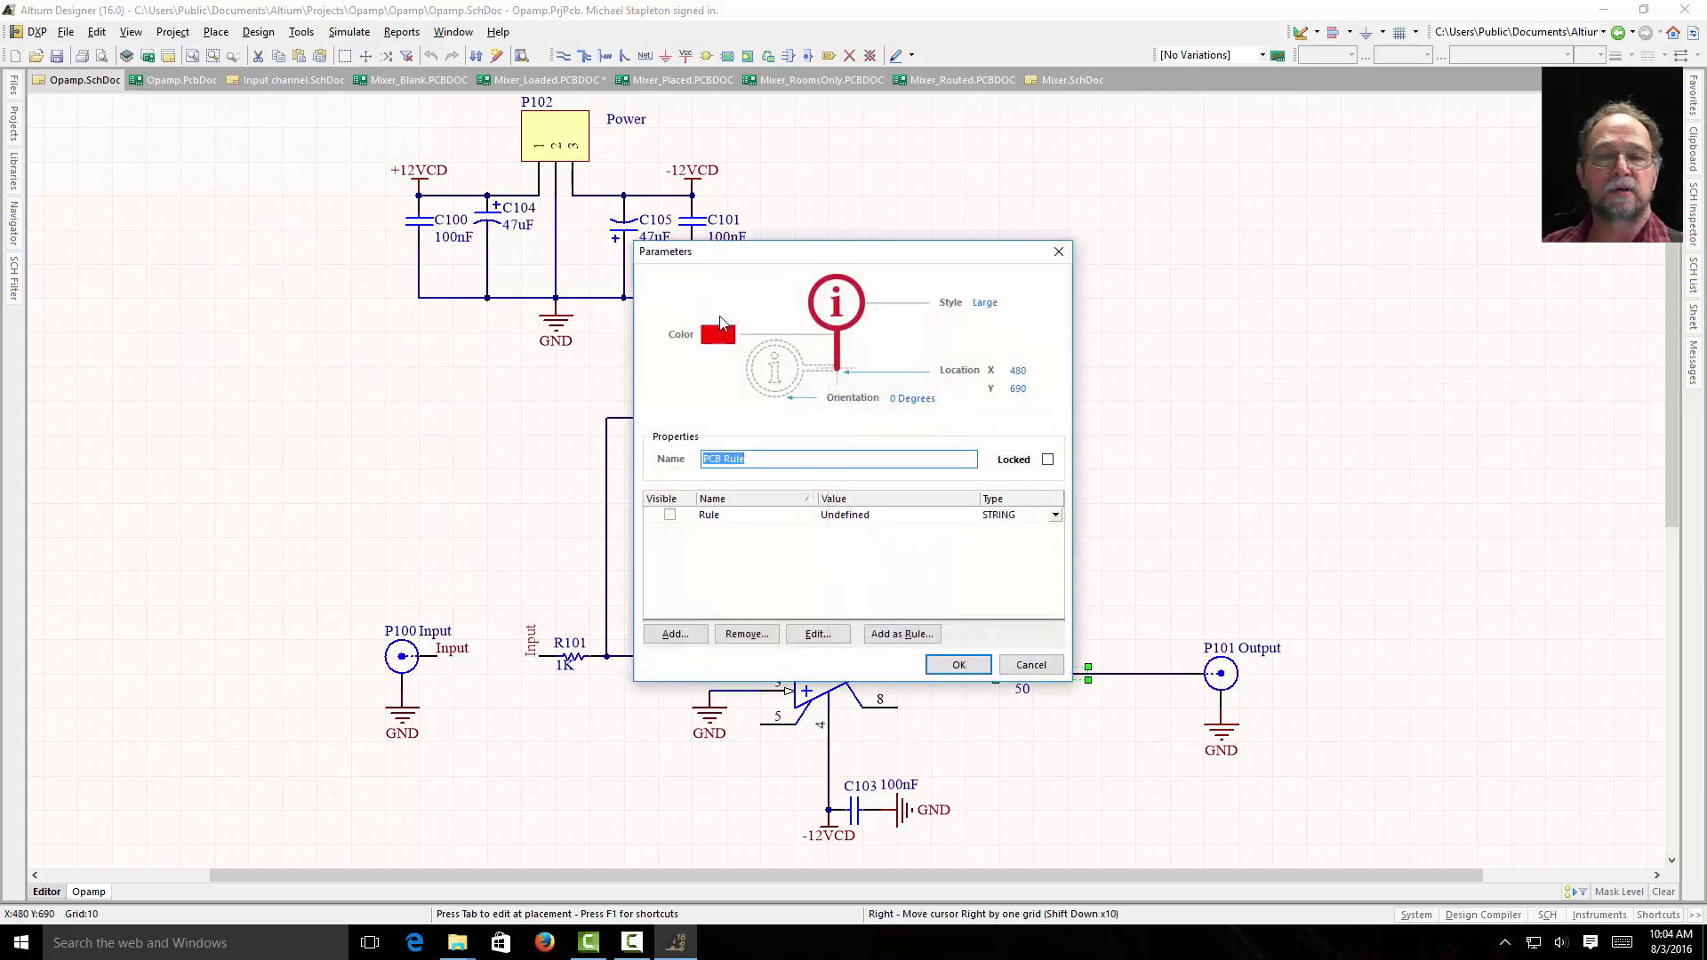
{"action": "left_click", "coordinate": [807, 635]}
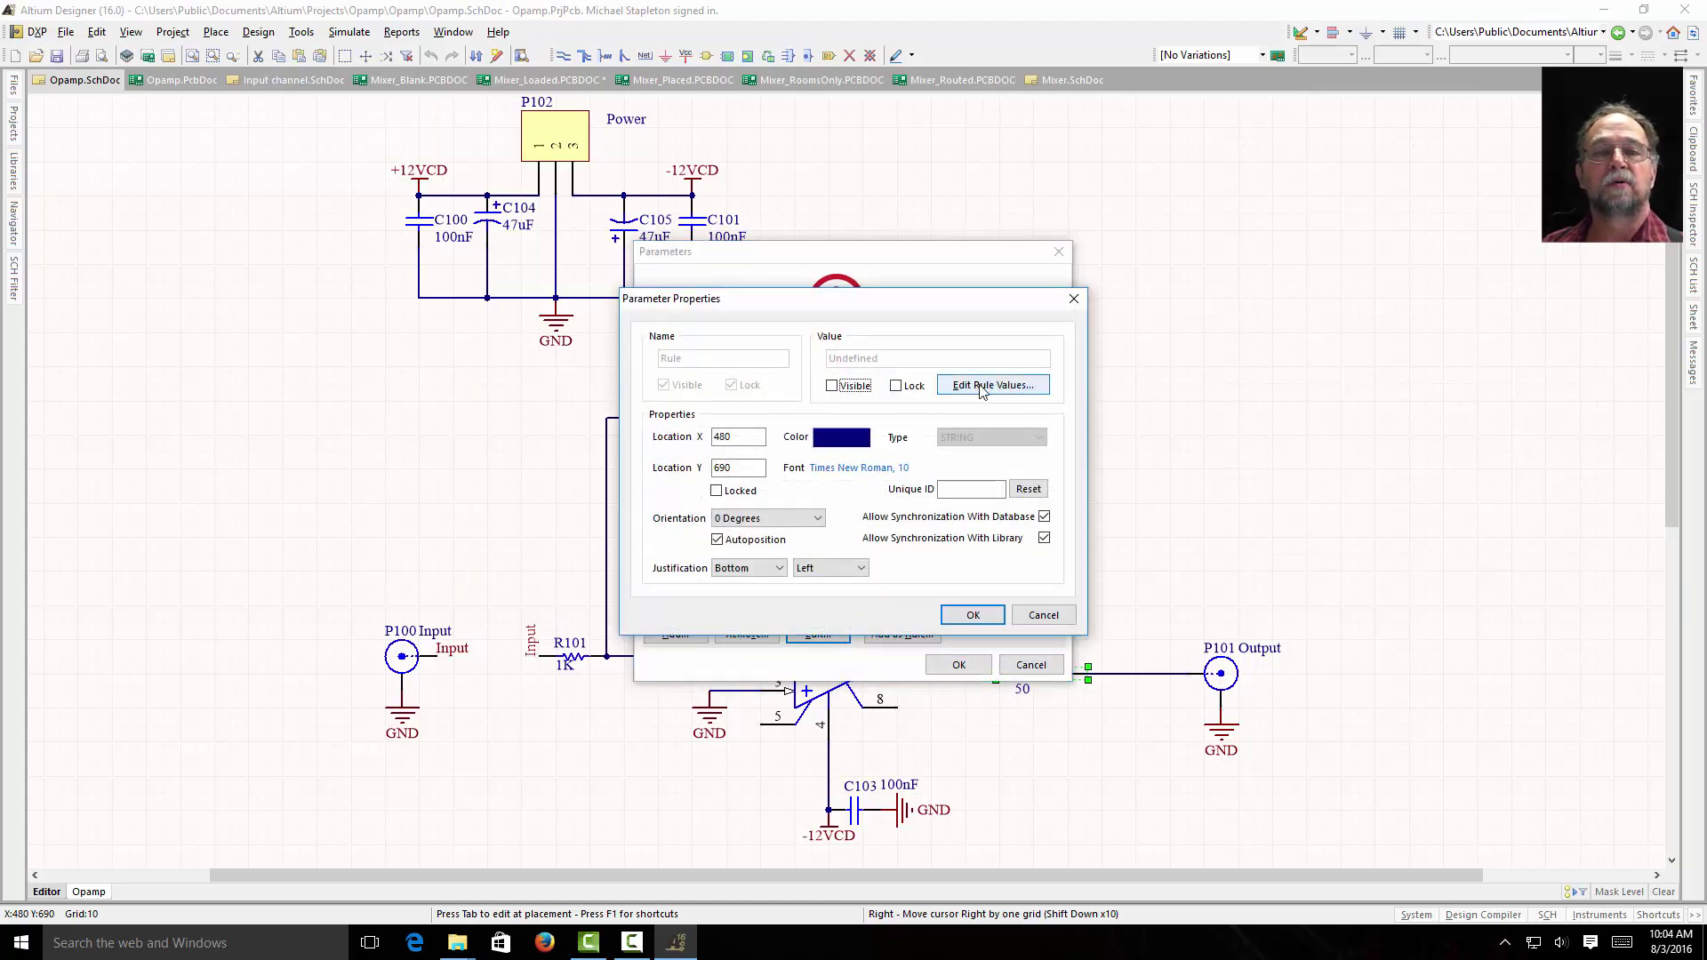
{"action": "left_click", "coordinate": [981, 387]}
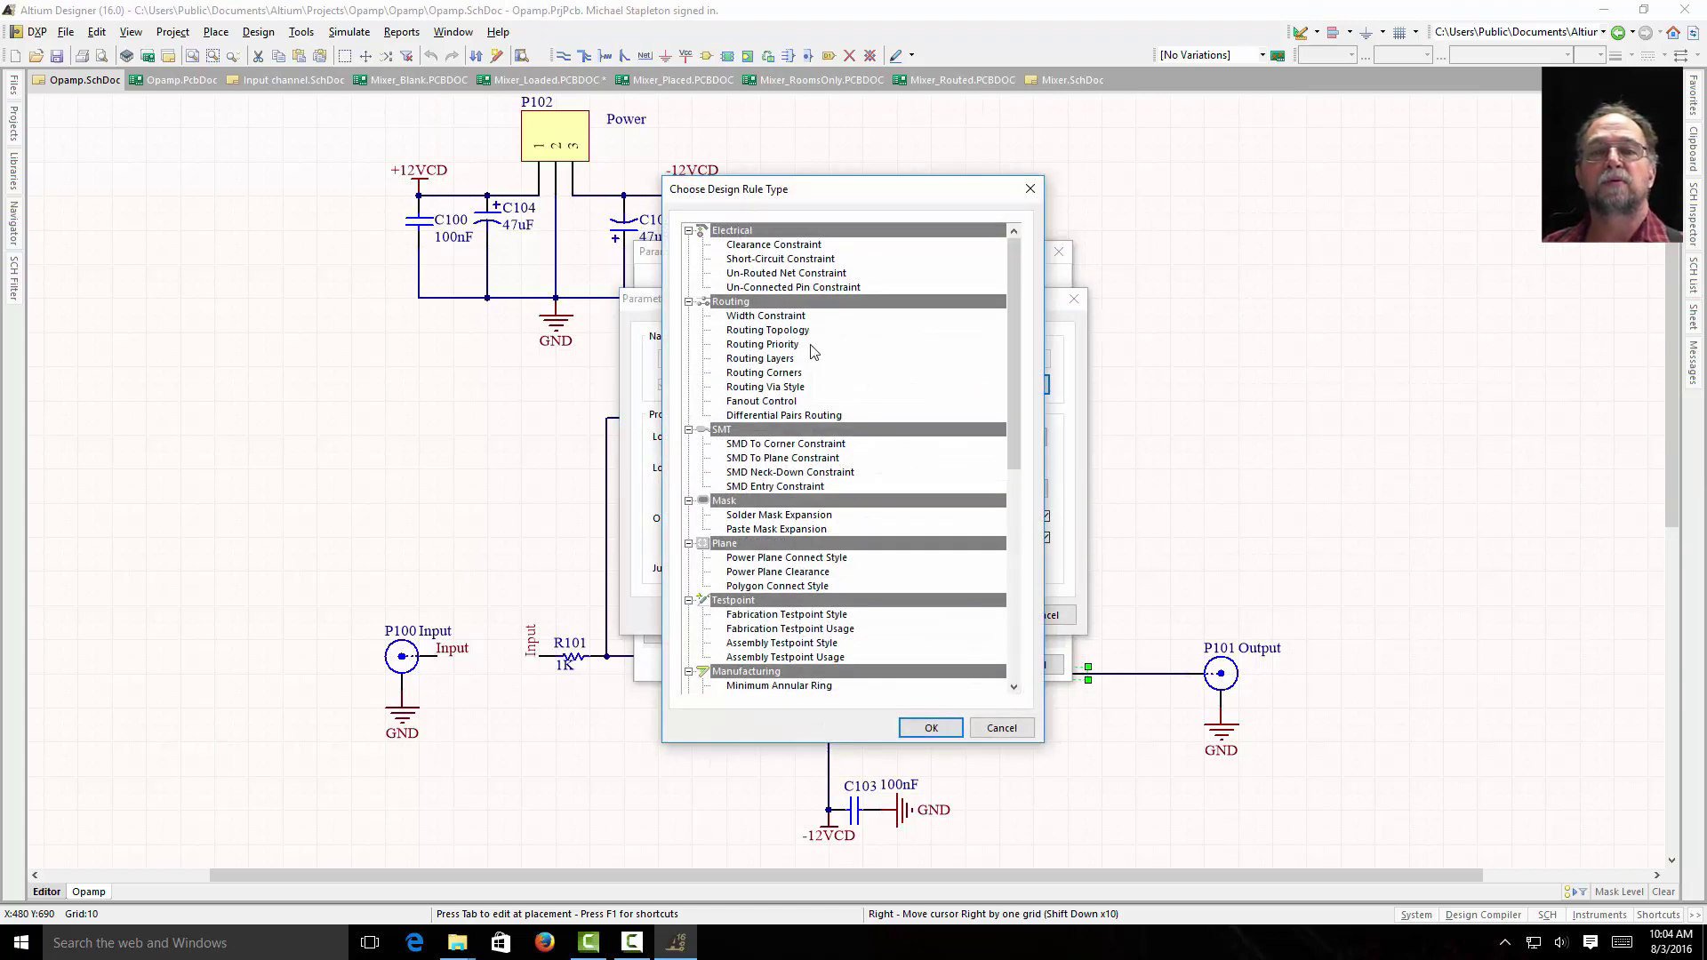
{"action": "double_click", "coordinate": [748, 315]}
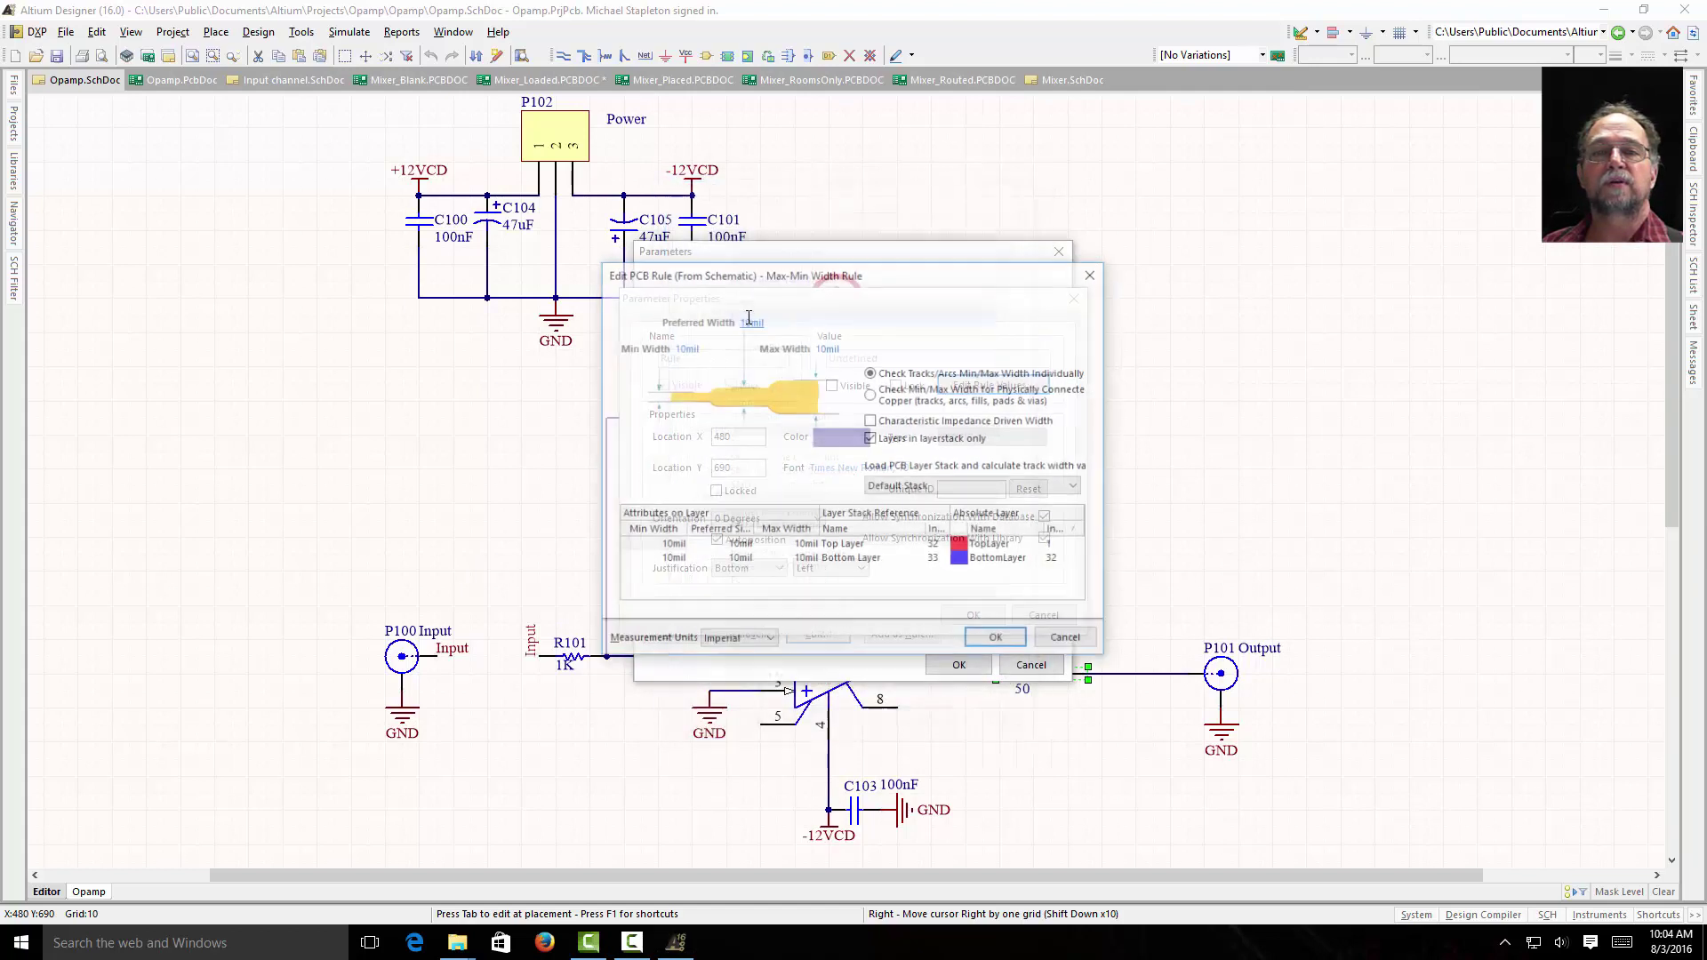
Set the directive's maximum, preferred and minimum track widths to 30 mil and accept the rule parameters.
{"action": "left_click", "coordinate": [821, 348]}
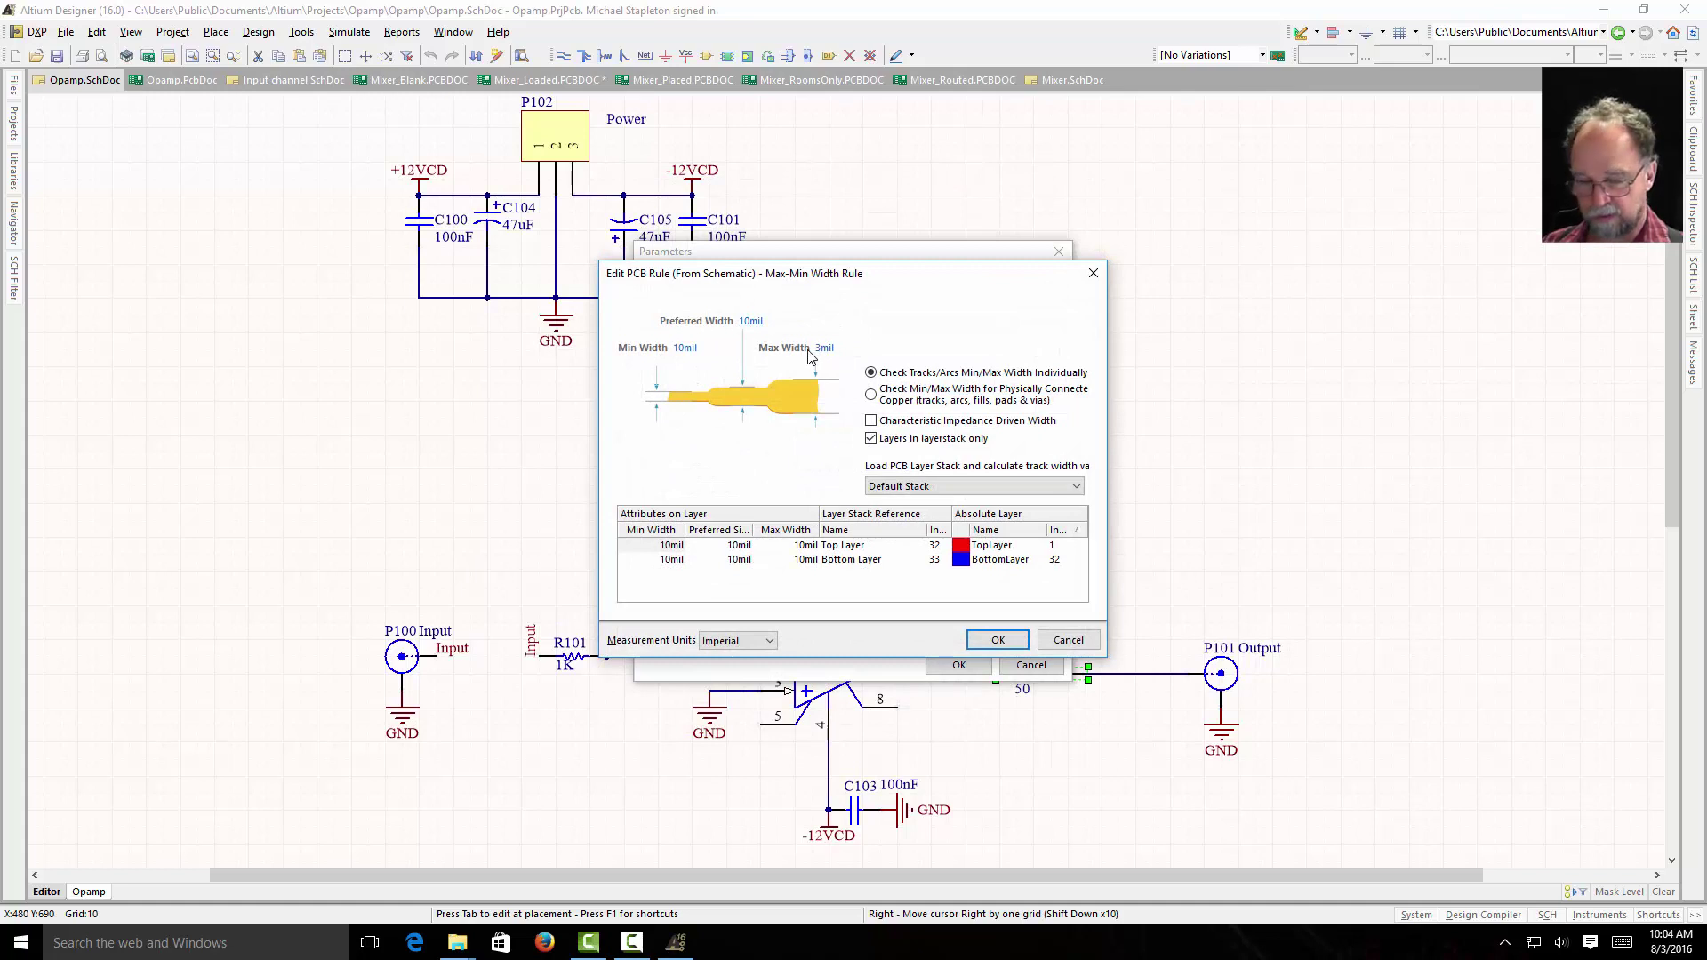
{"action": "left_click", "coordinate": [751, 320]}
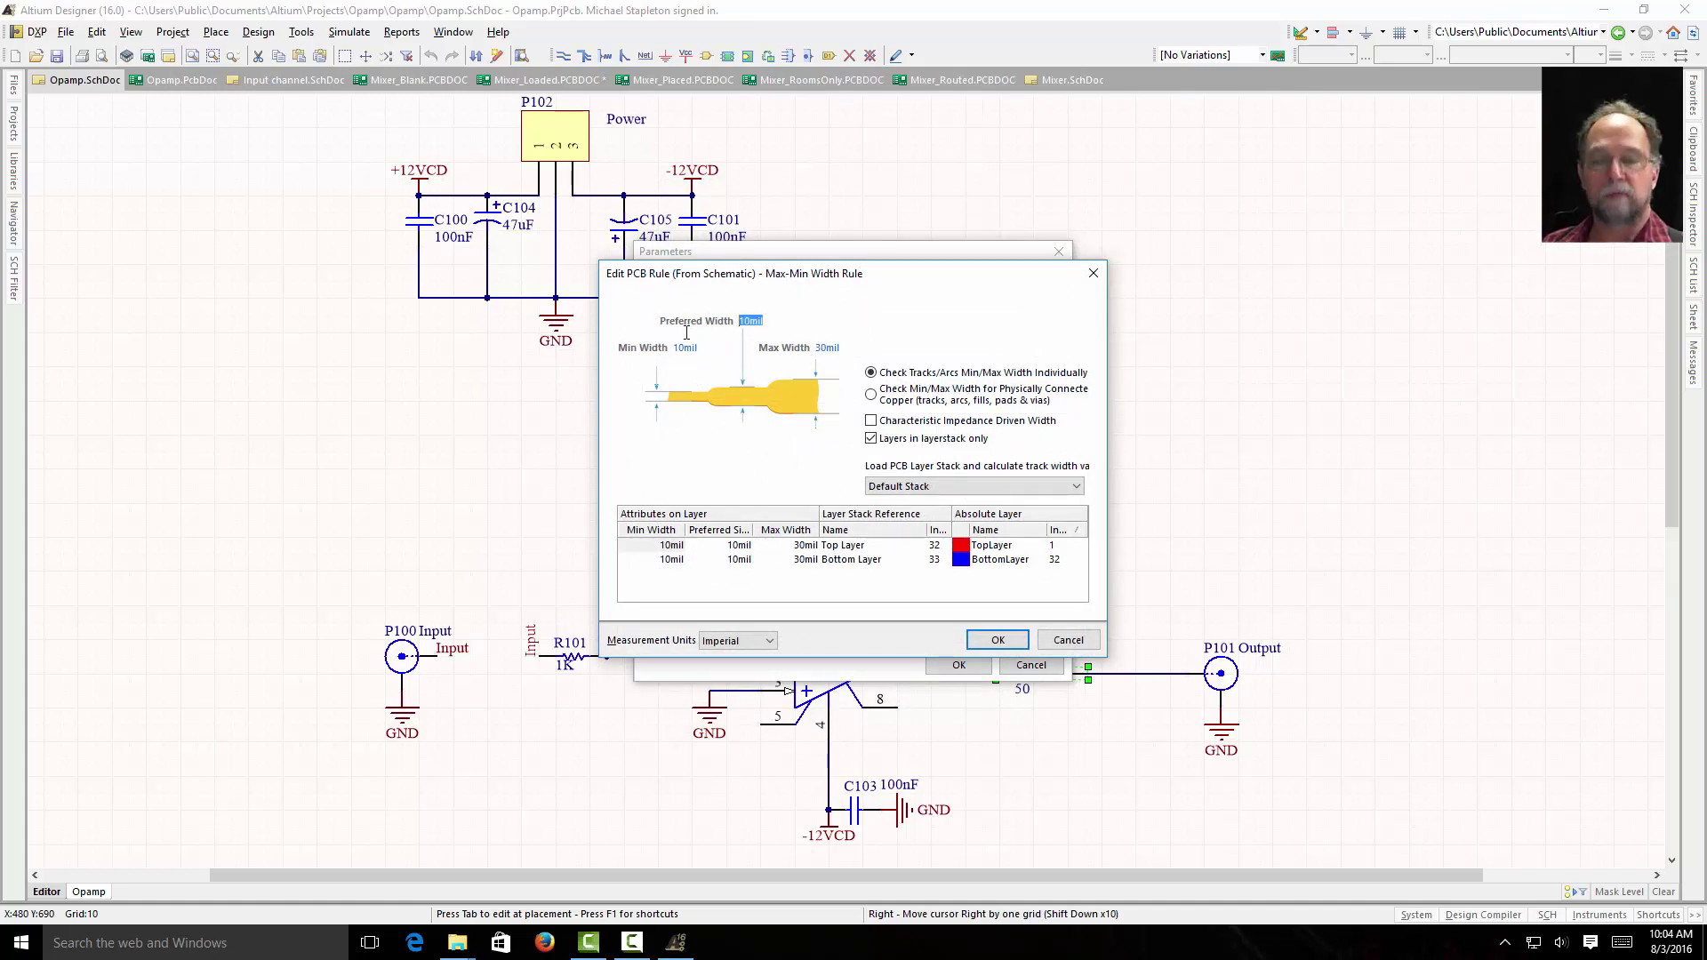
{"action": "type", "text": "30"}
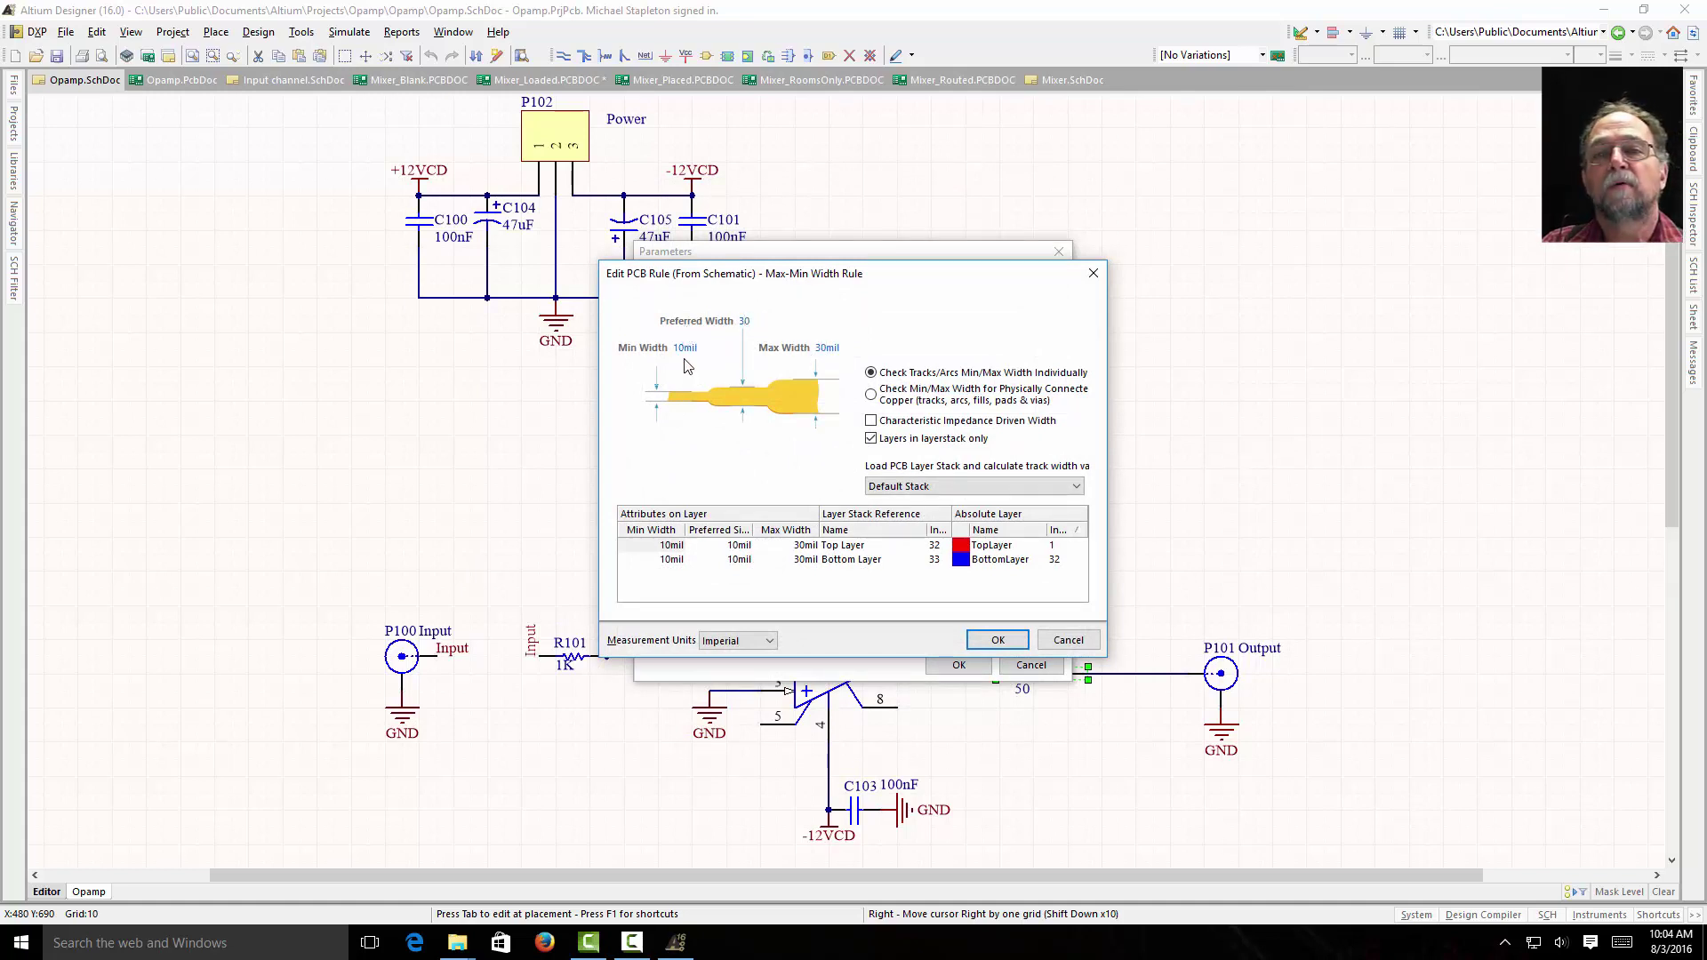
{"action": "type", "text": "30"}
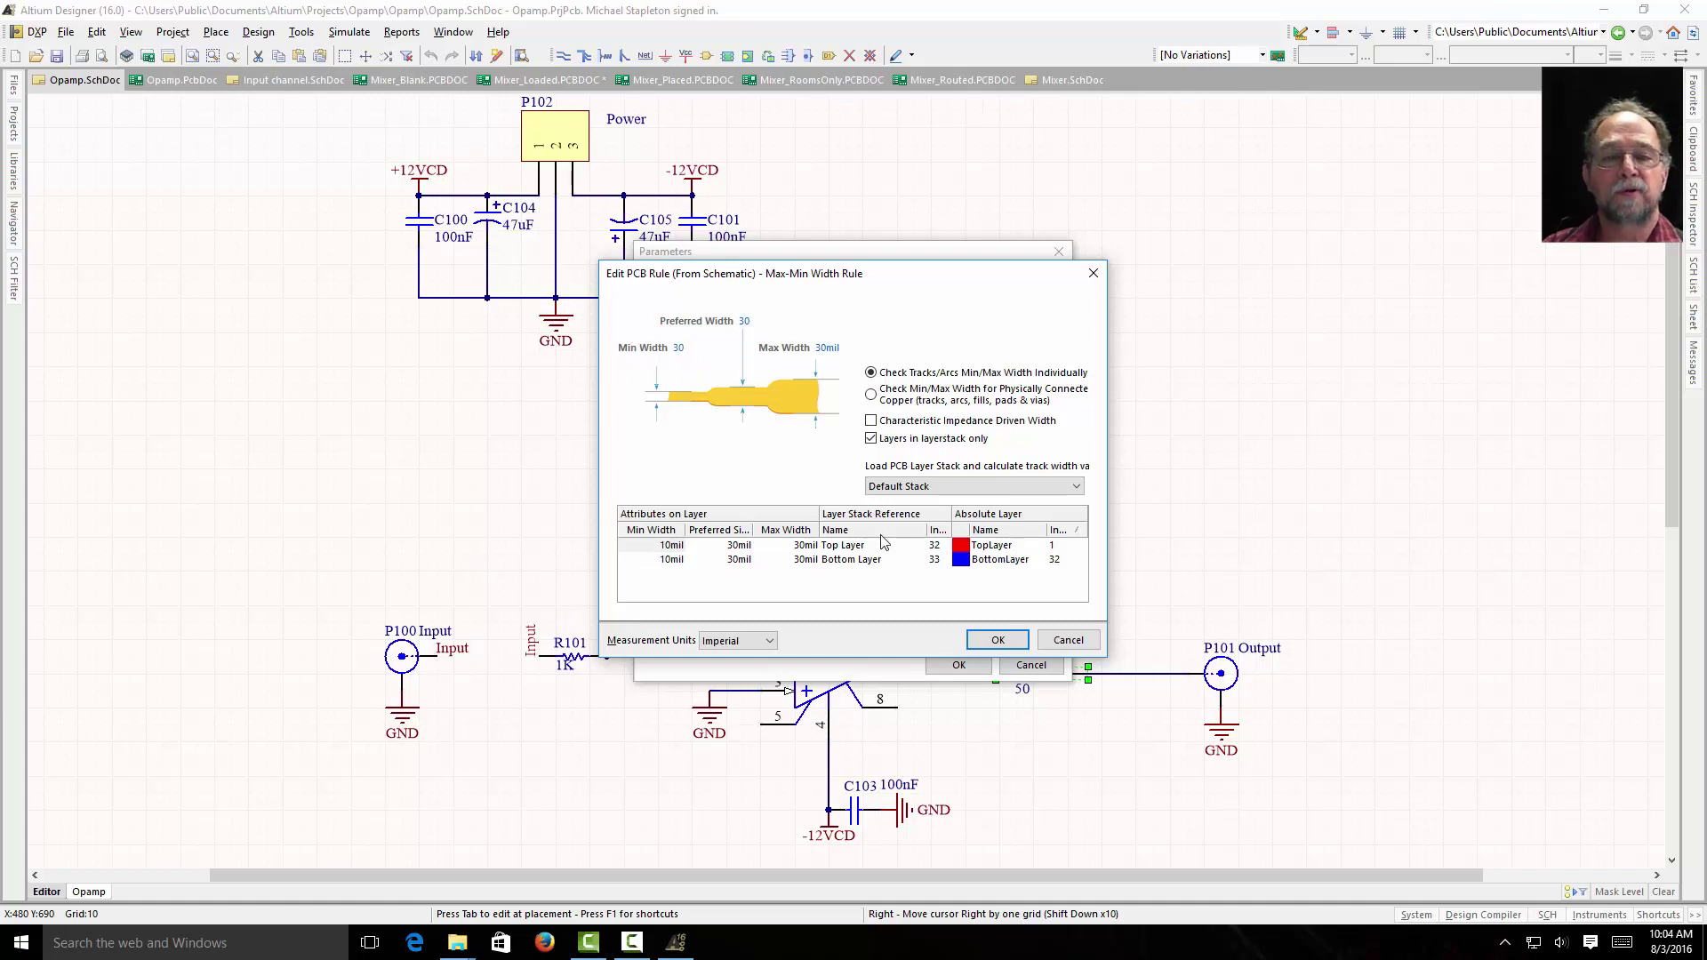
{"action": "left_click", "coordinate": [991, 640]}
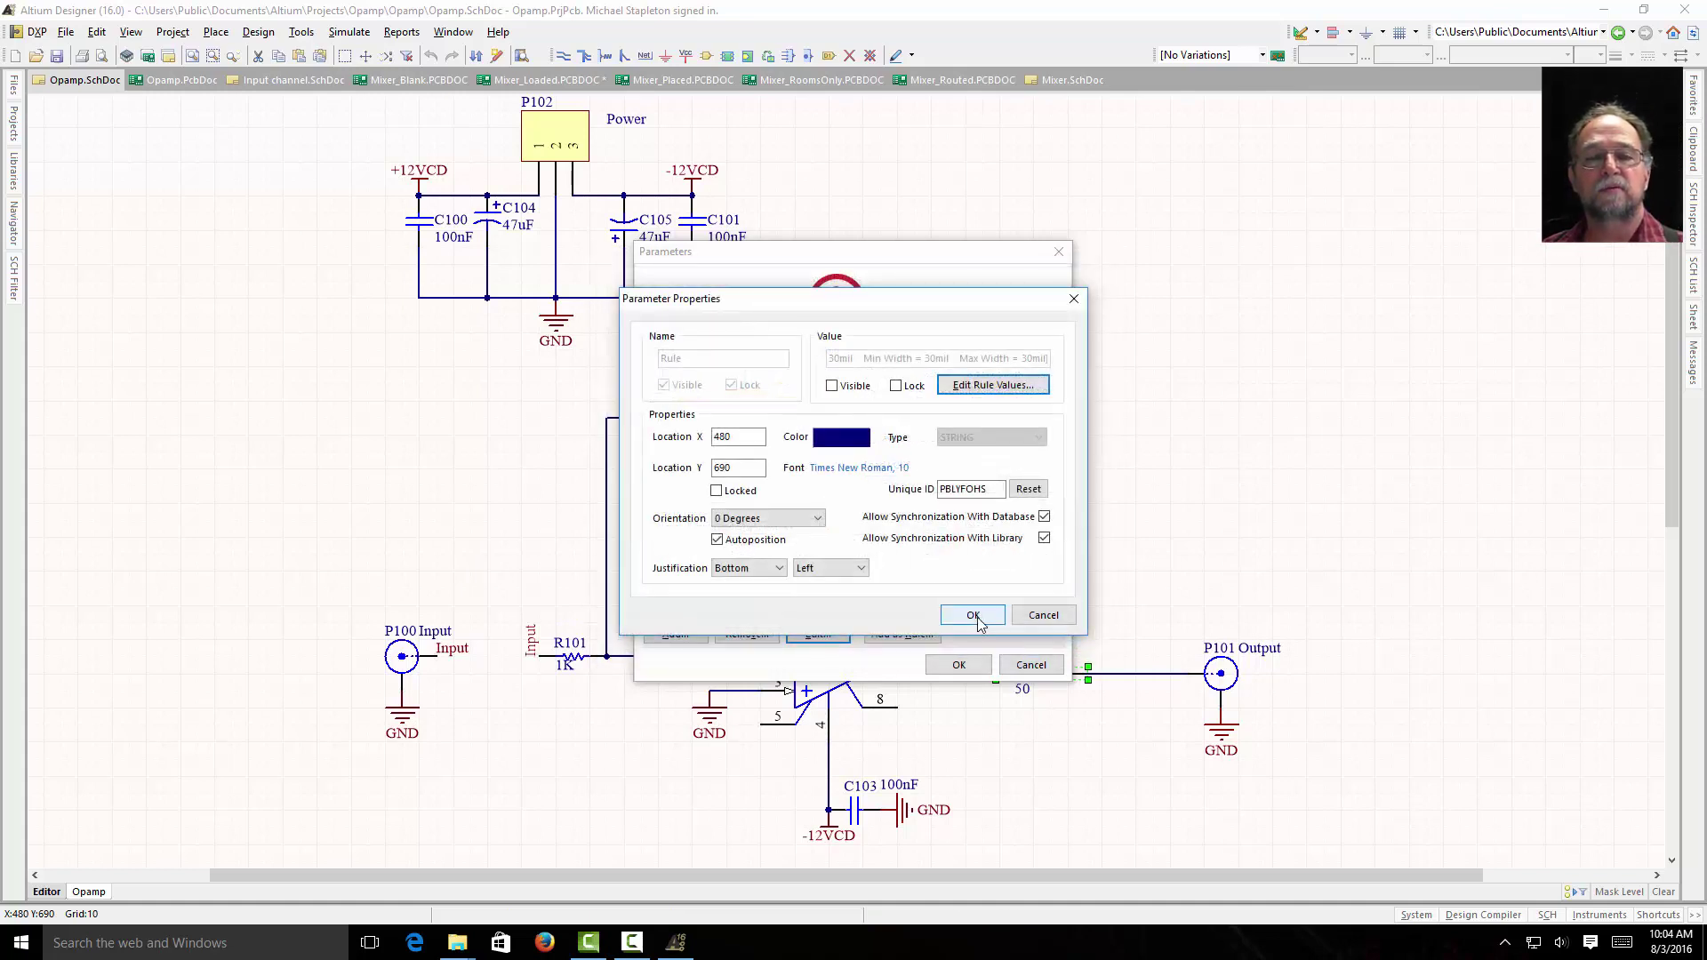
{"action": "left_click", "coordinate": [977, 614]}
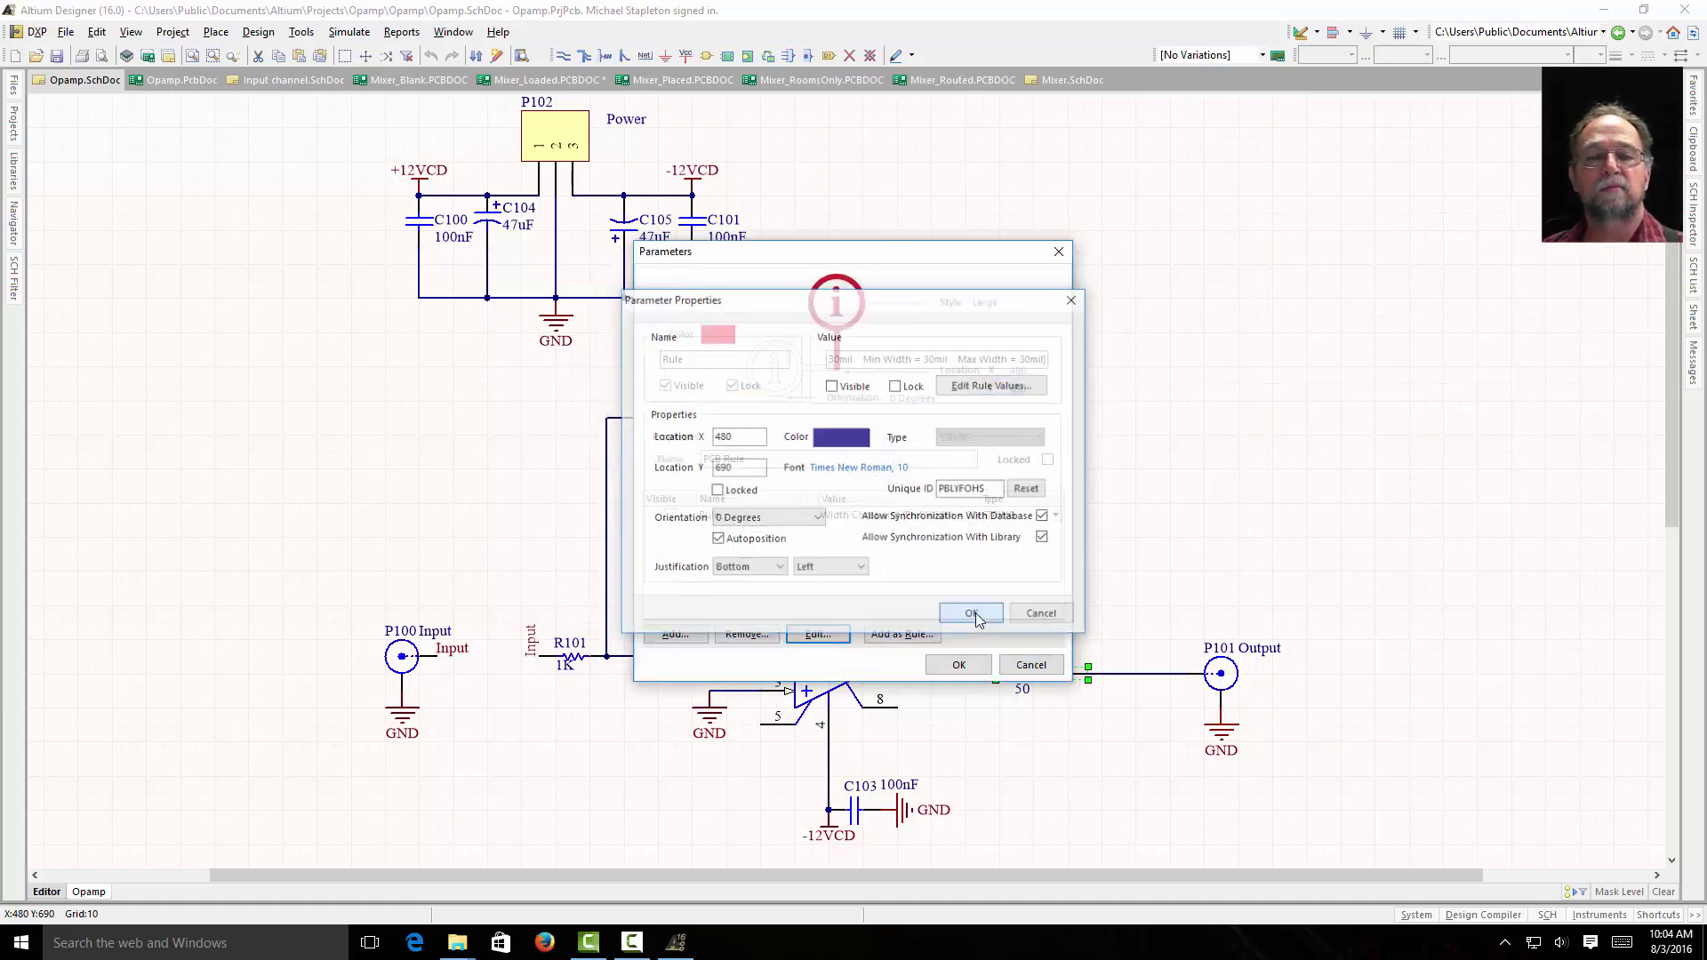
{"action": "left_click", "coordinate": [958, 666]}
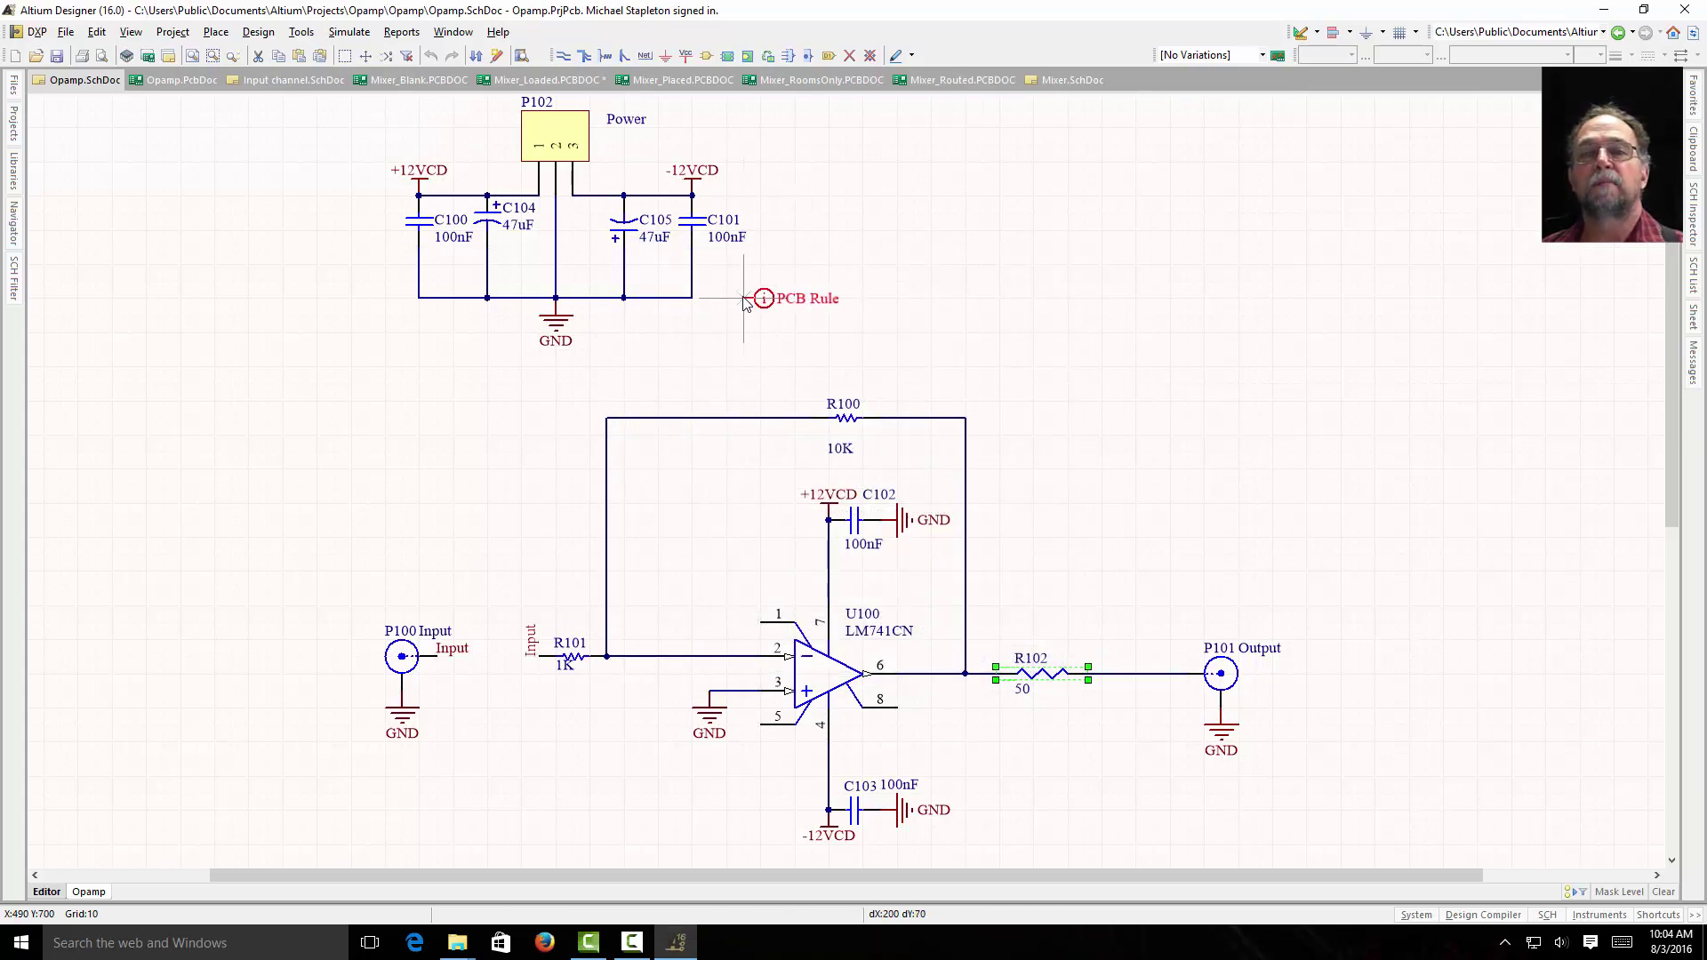
Place the PCB rule directive on the GND wire's corner below C101 and save the schematic.
{"action": "left_click", "coordinate": [693, 300]}
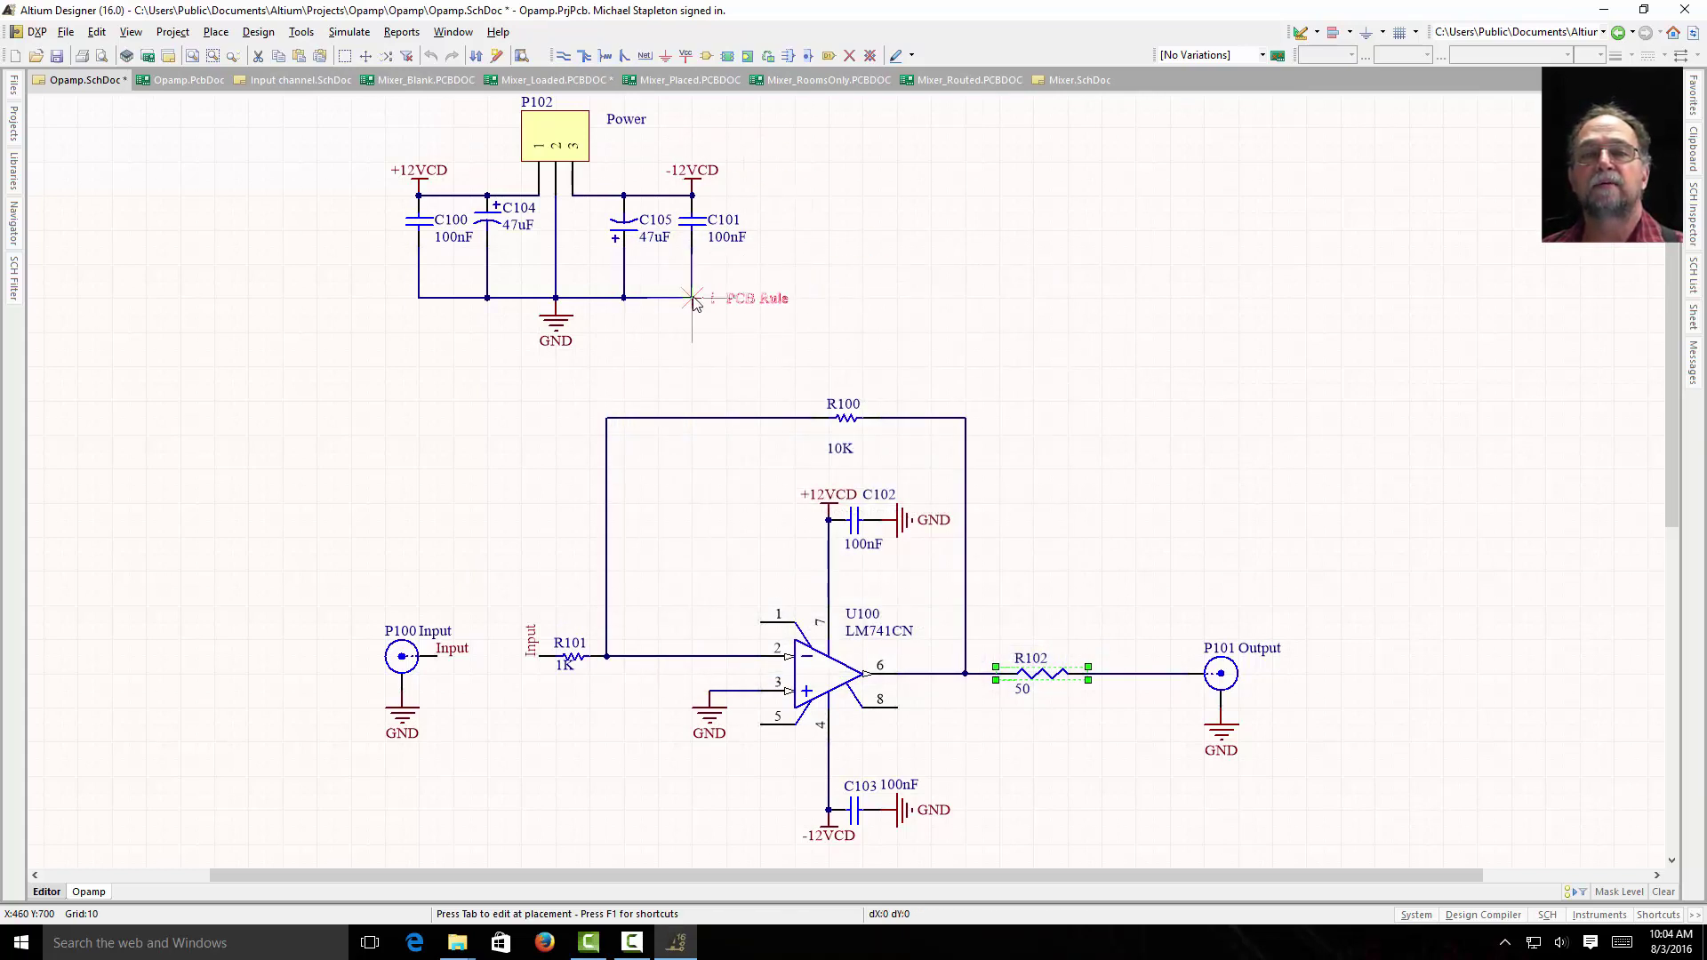
{"action": "key", "text": "Escape"}
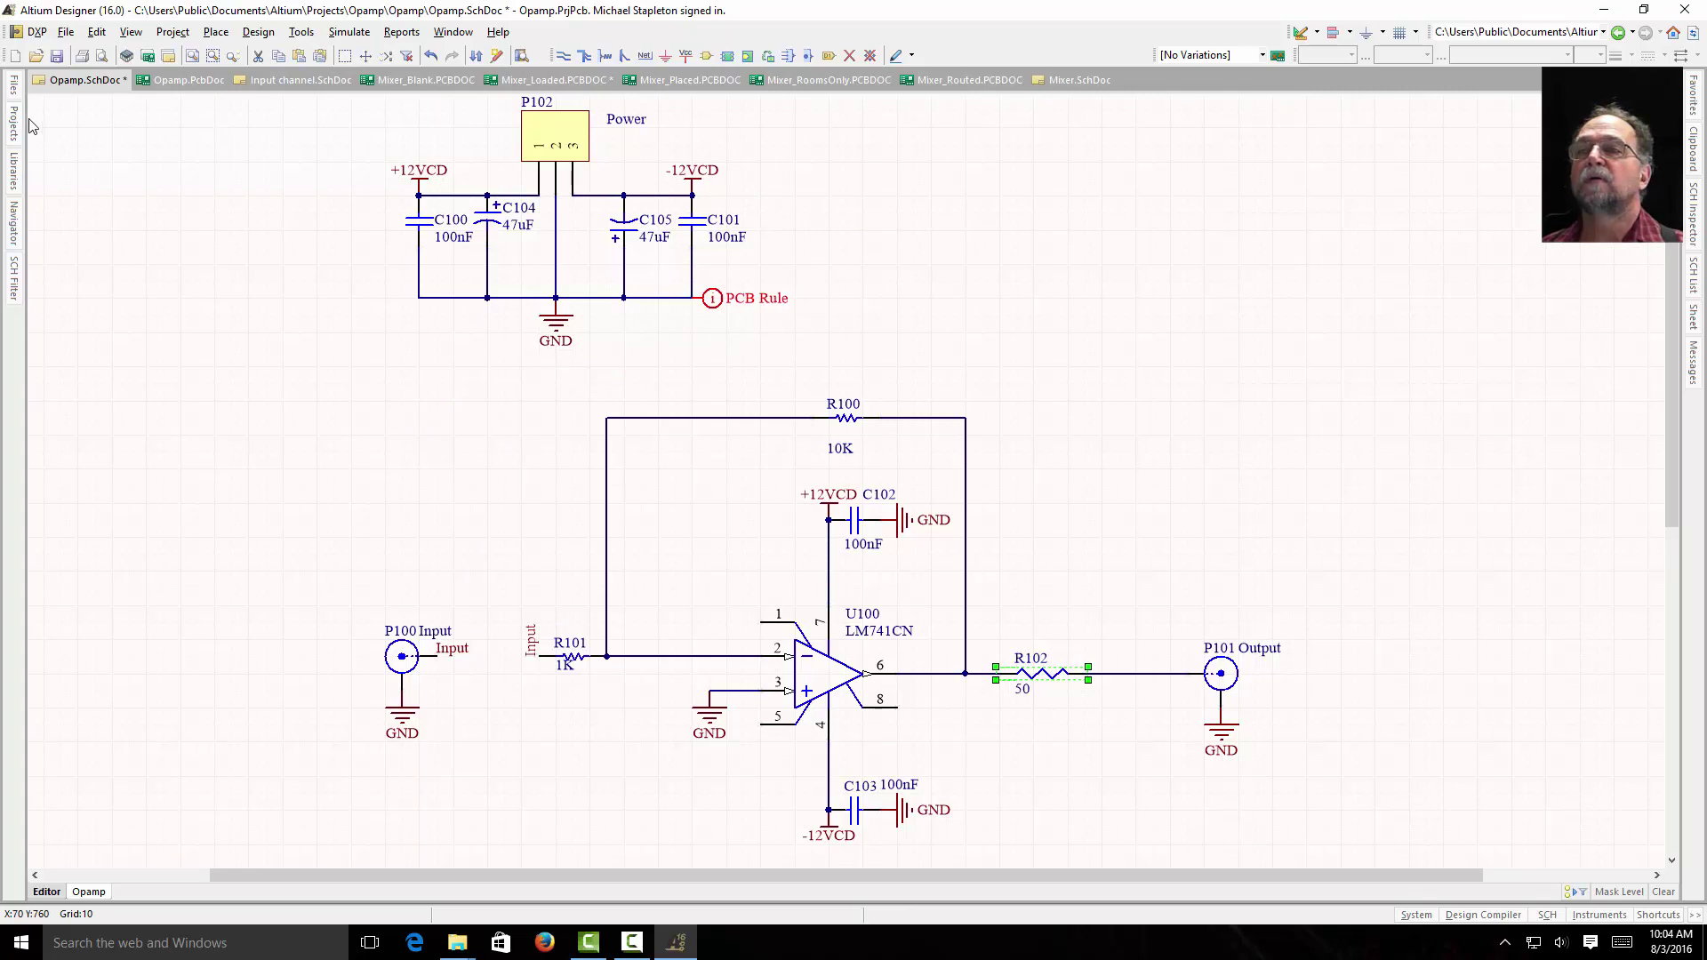
{"action": "left_click", "coordinate": [54, 57]}
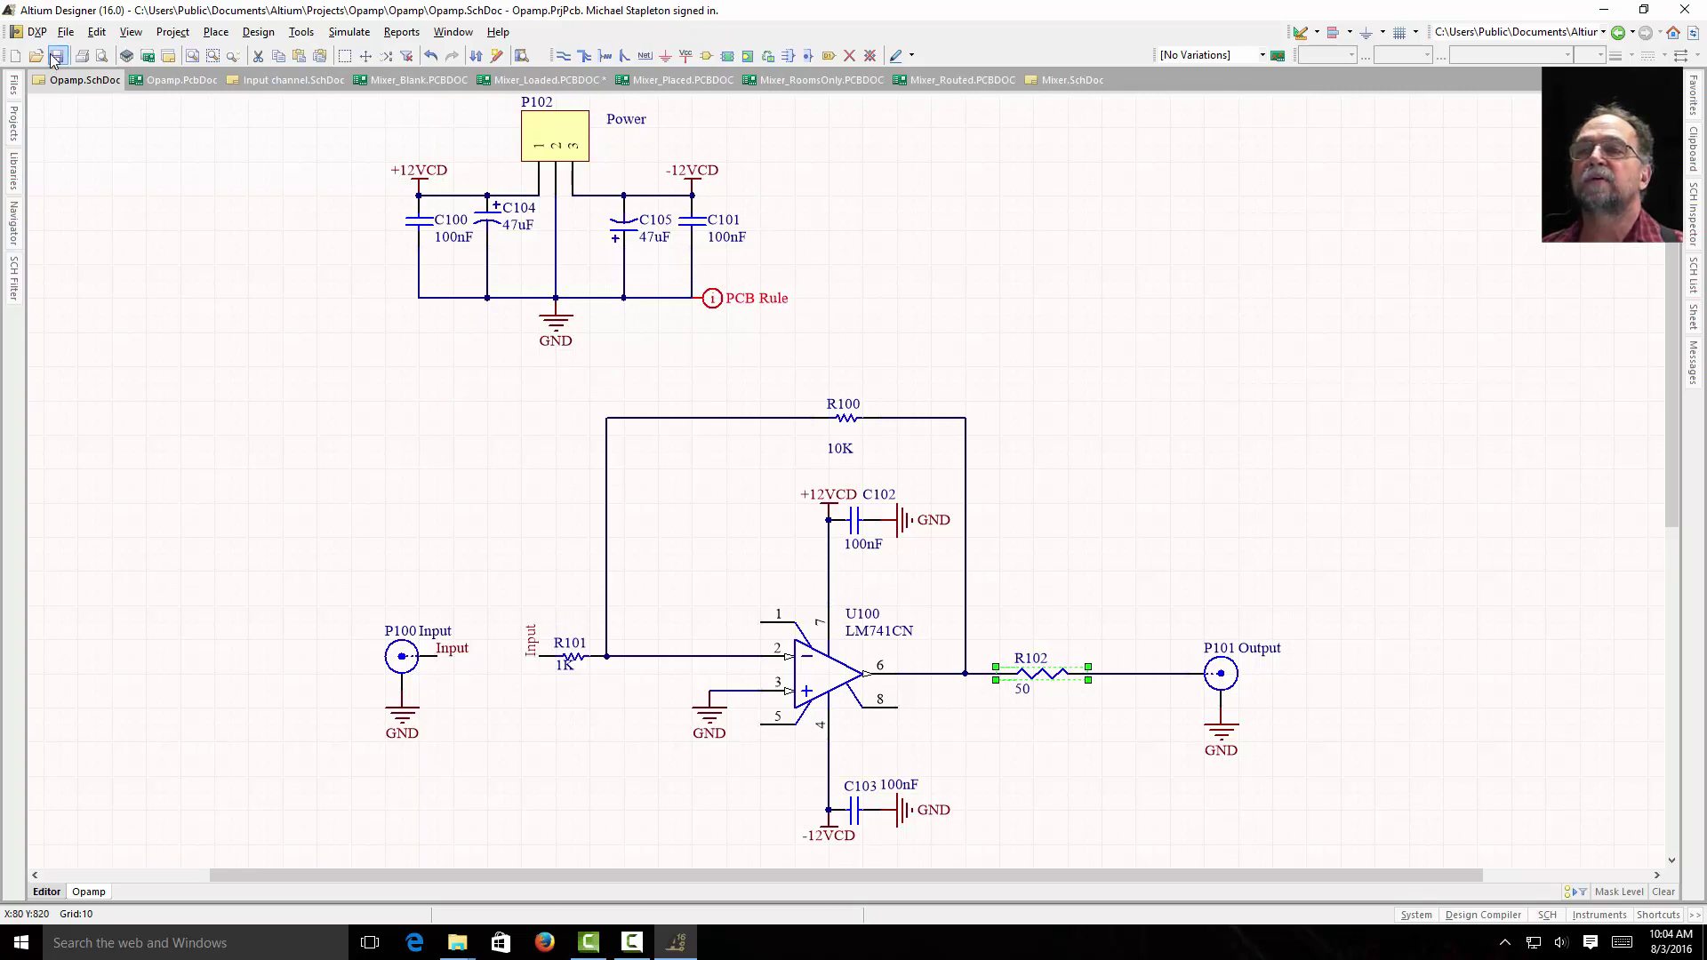
Update Opamp.PcbDoc from the schematic and execute the engineering change that adds the width constraint rule.
{"action": "left_click", "coordinate": [252, 34]}
{"action": "left_click", "coordinate": [269, 53]}
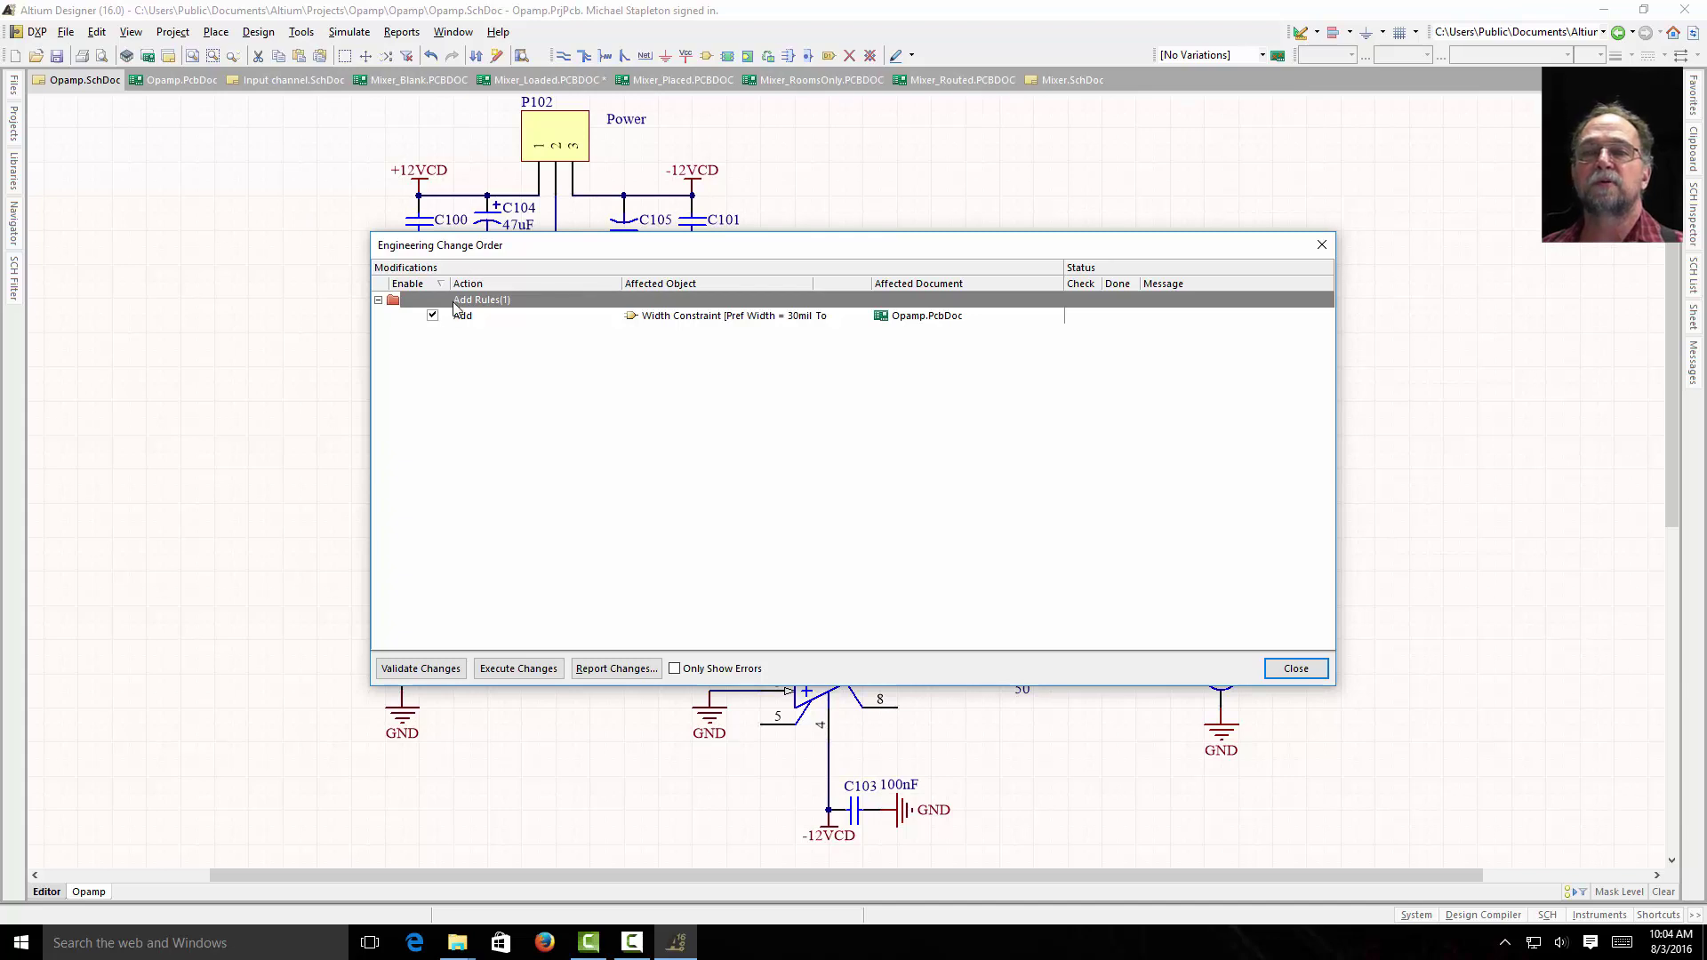
{"action": "left_click", "coordinate": [511, 669]}
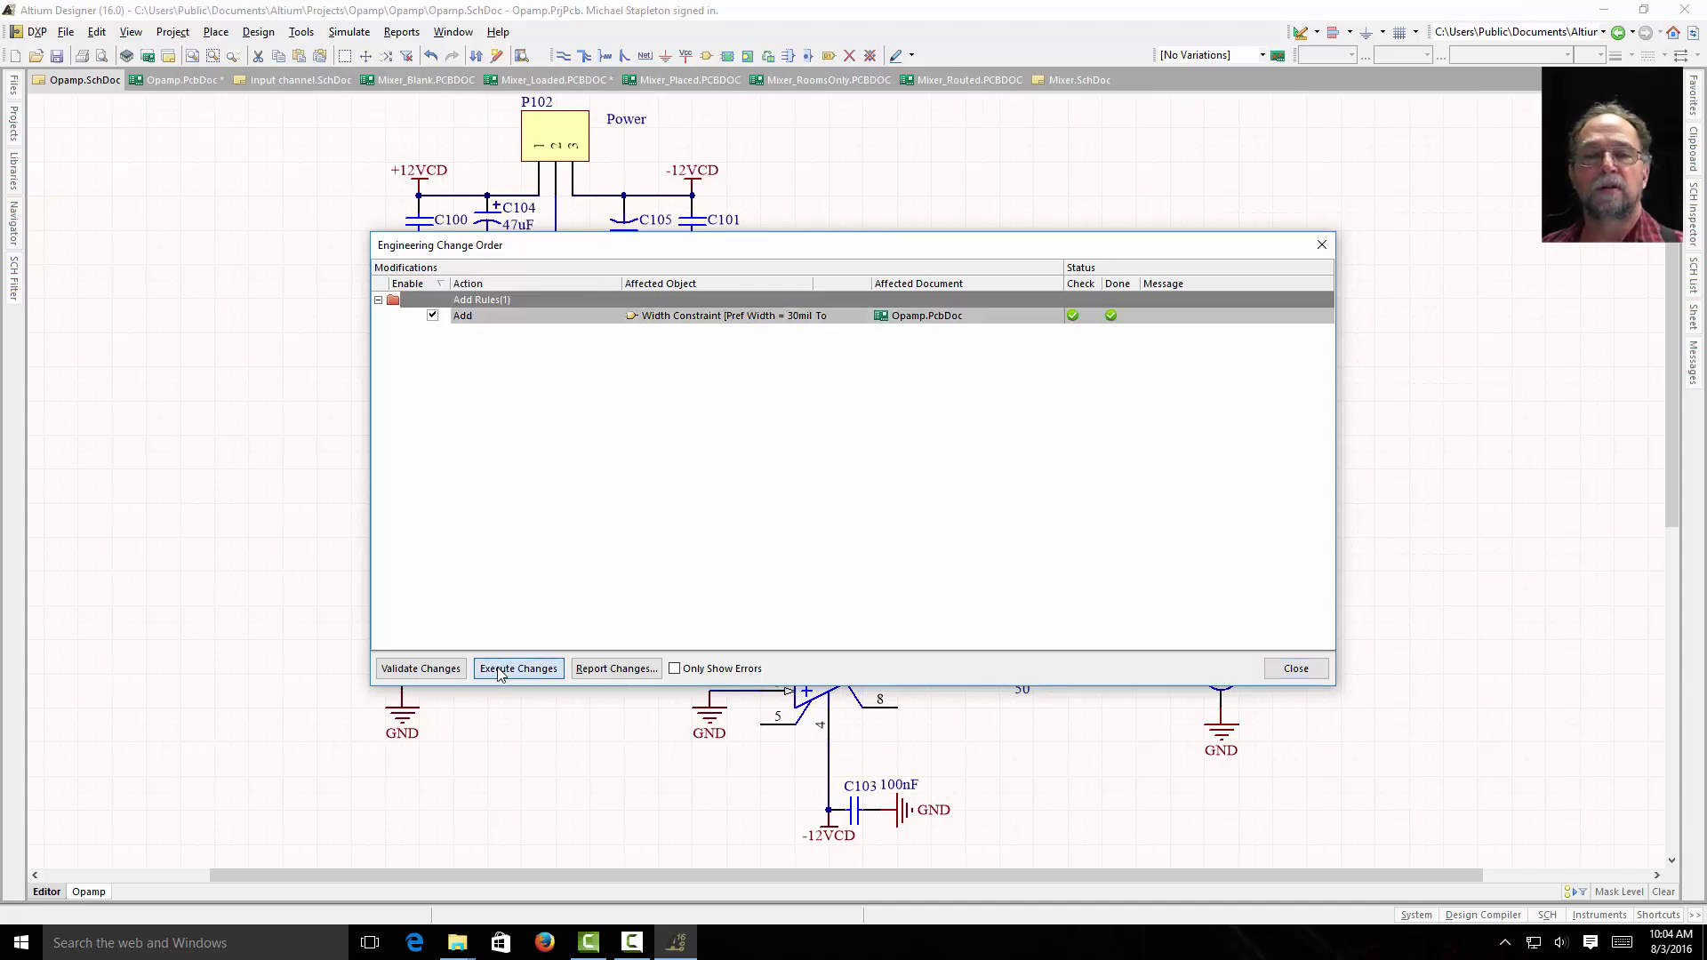
{"action": "left_click", "coordinate": [1296, 668]}
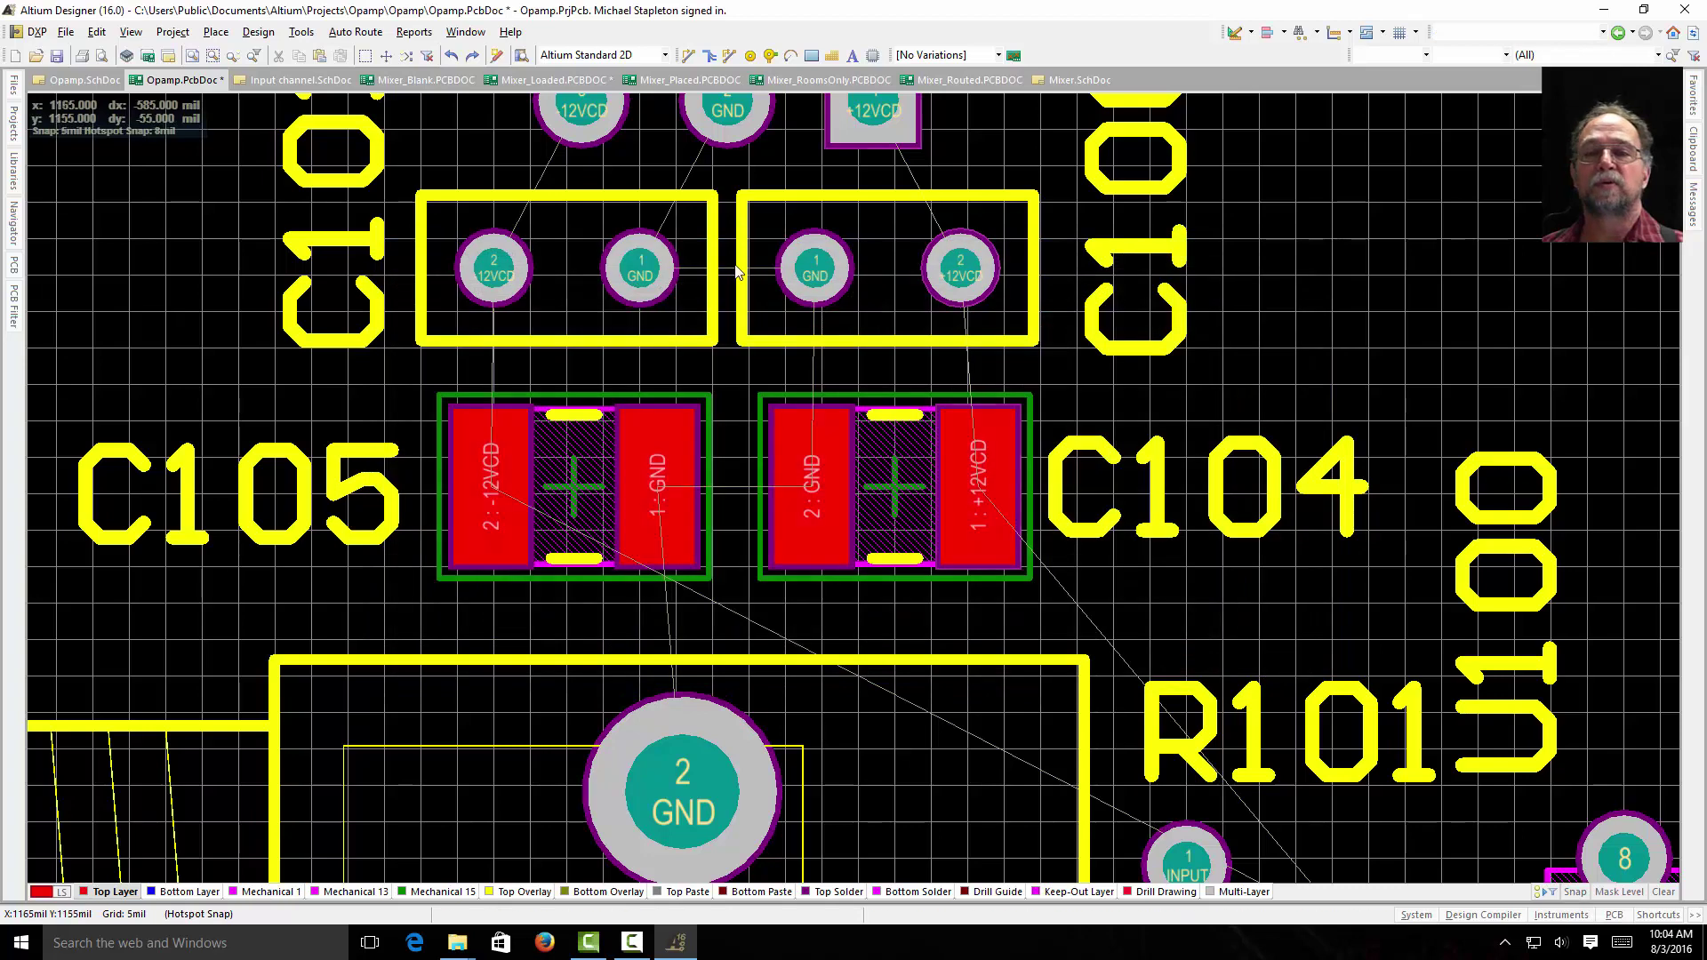
Examine the Schematic Width Constraint and the general Width rule in the board's design rules, checking their scopes and widths.
{"action": "left_click", "coordinate": [190, 56]}
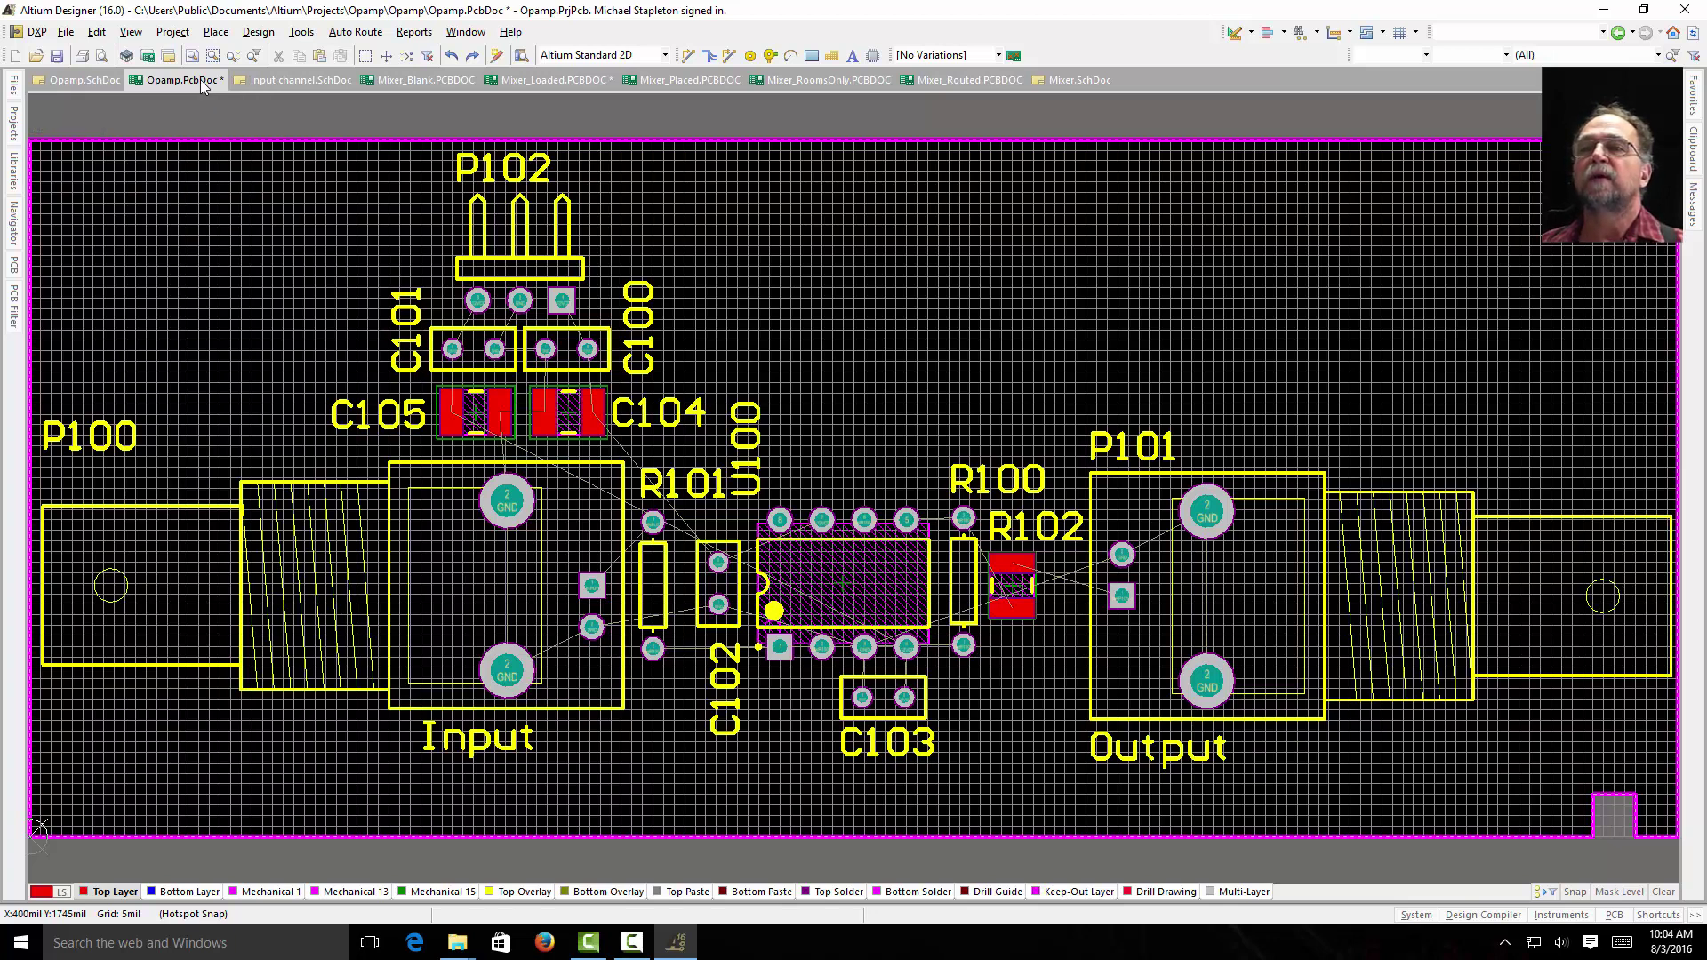
{"action": "left_click", "coordinate": [254, 36]}
{"action": "left_click", "coordinate": [277, 100]}
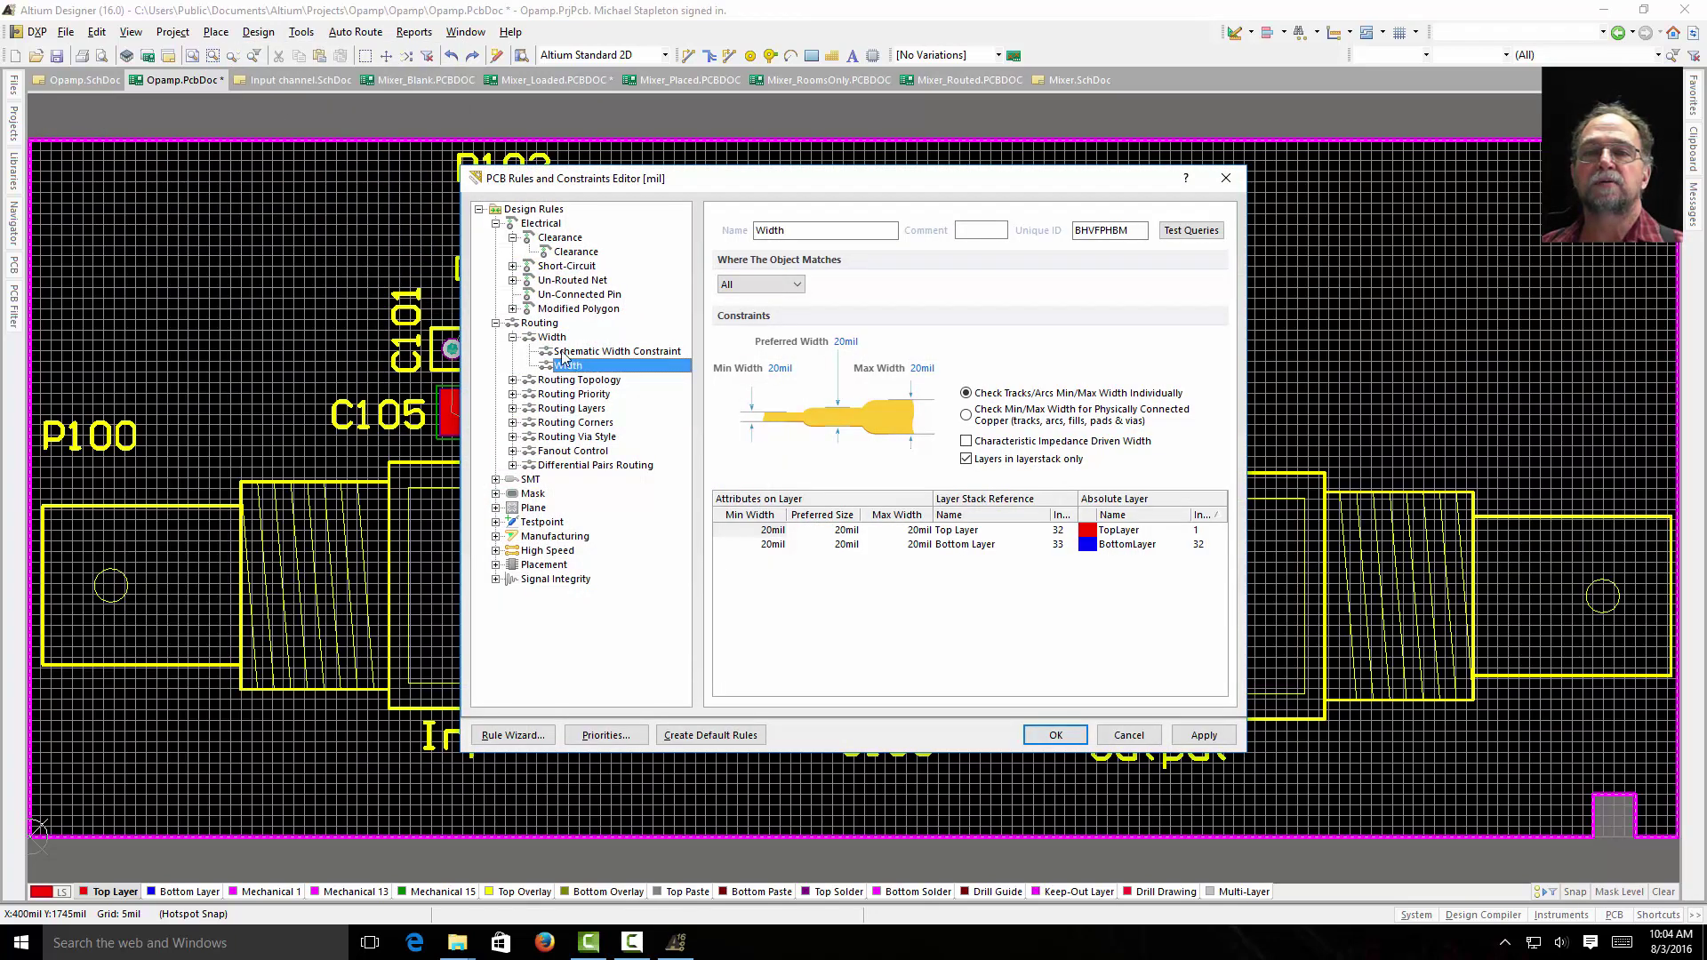
{"action": "left_click", "coordinate": [668, 351]}
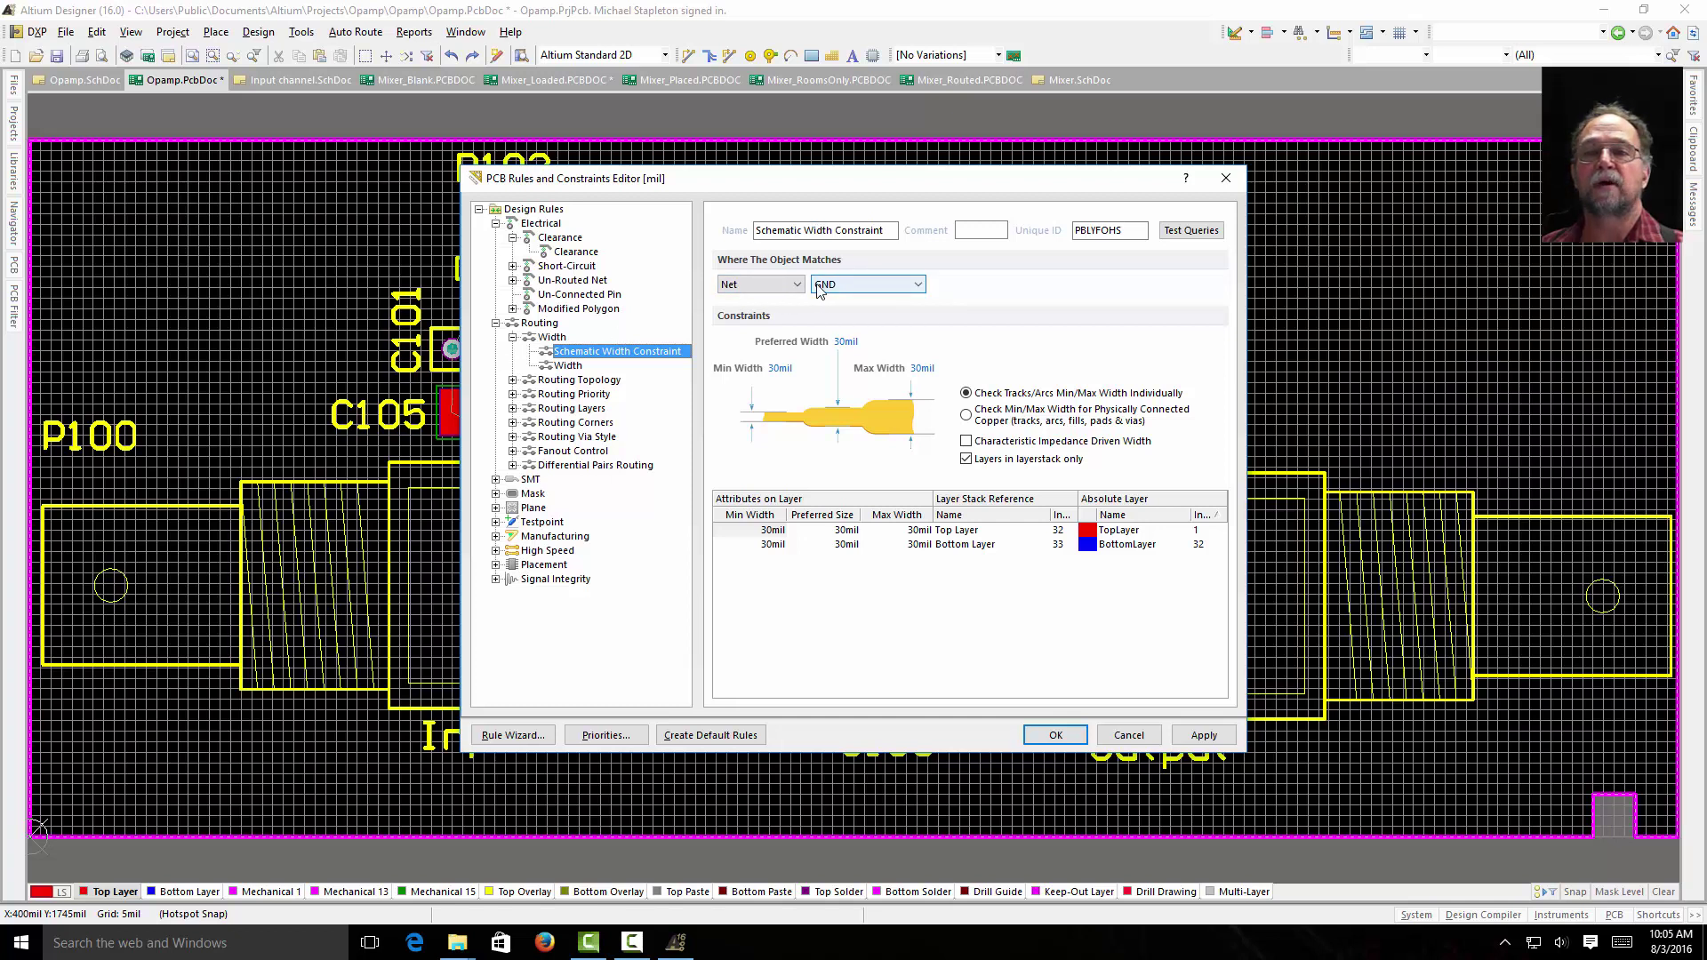
{"action": "left_click", "coordinate": [570, 367]}
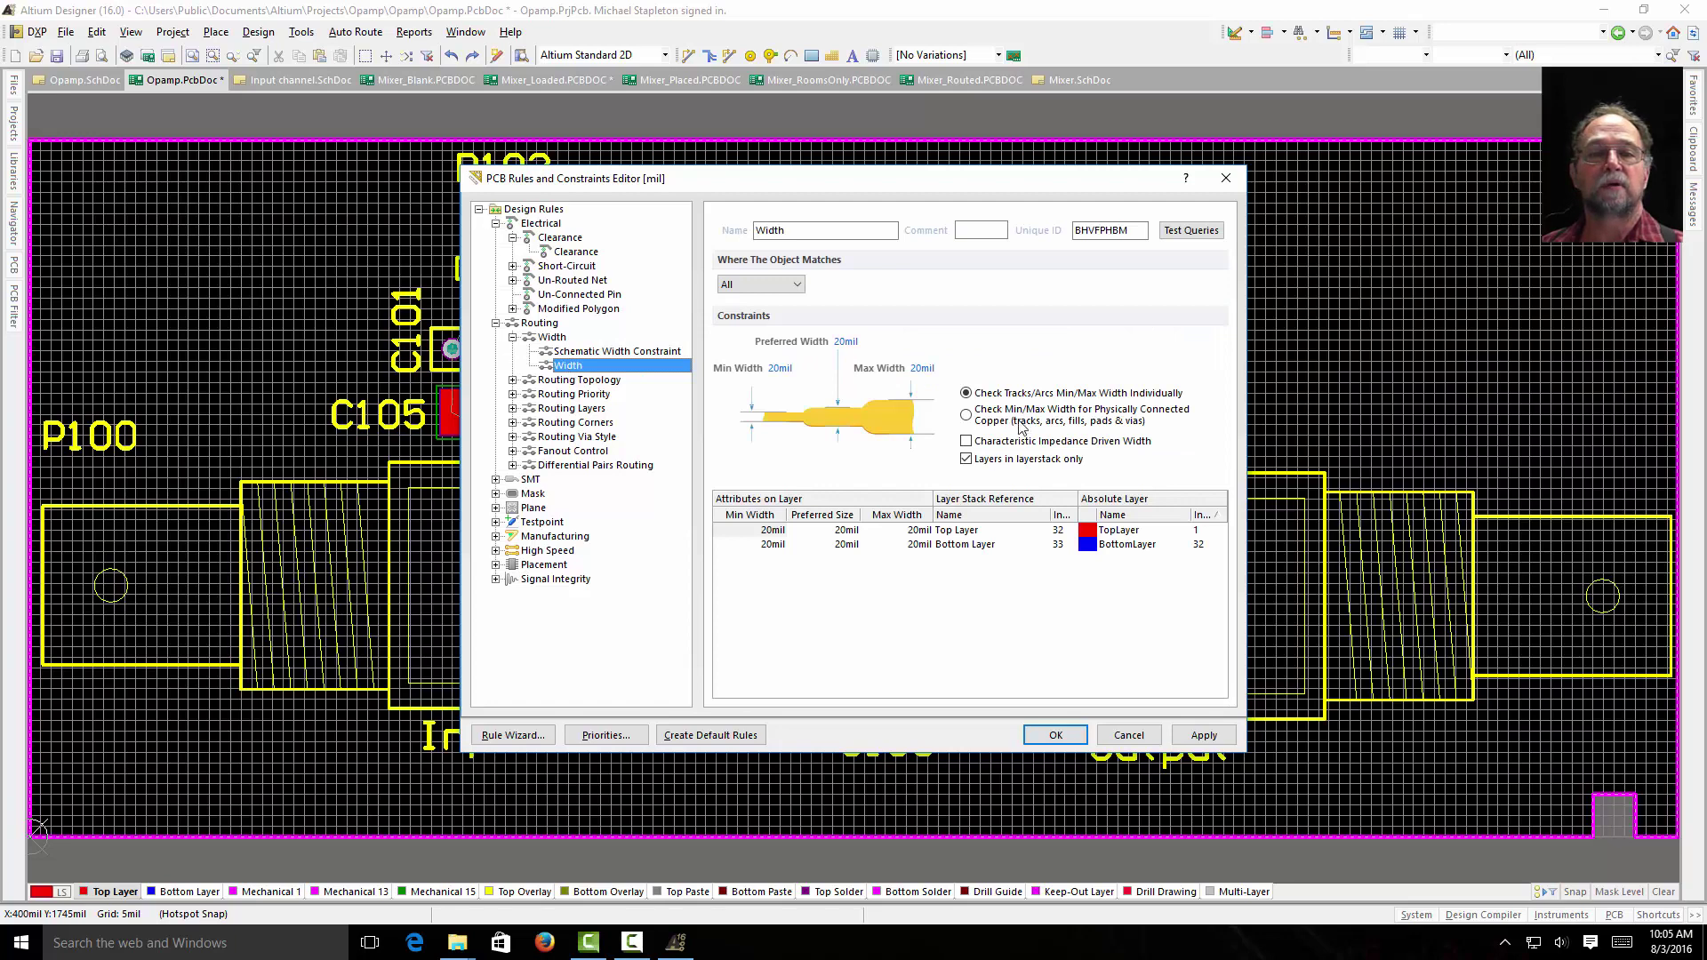
{"action": "left_click", "coordinate": [1202, 736]}
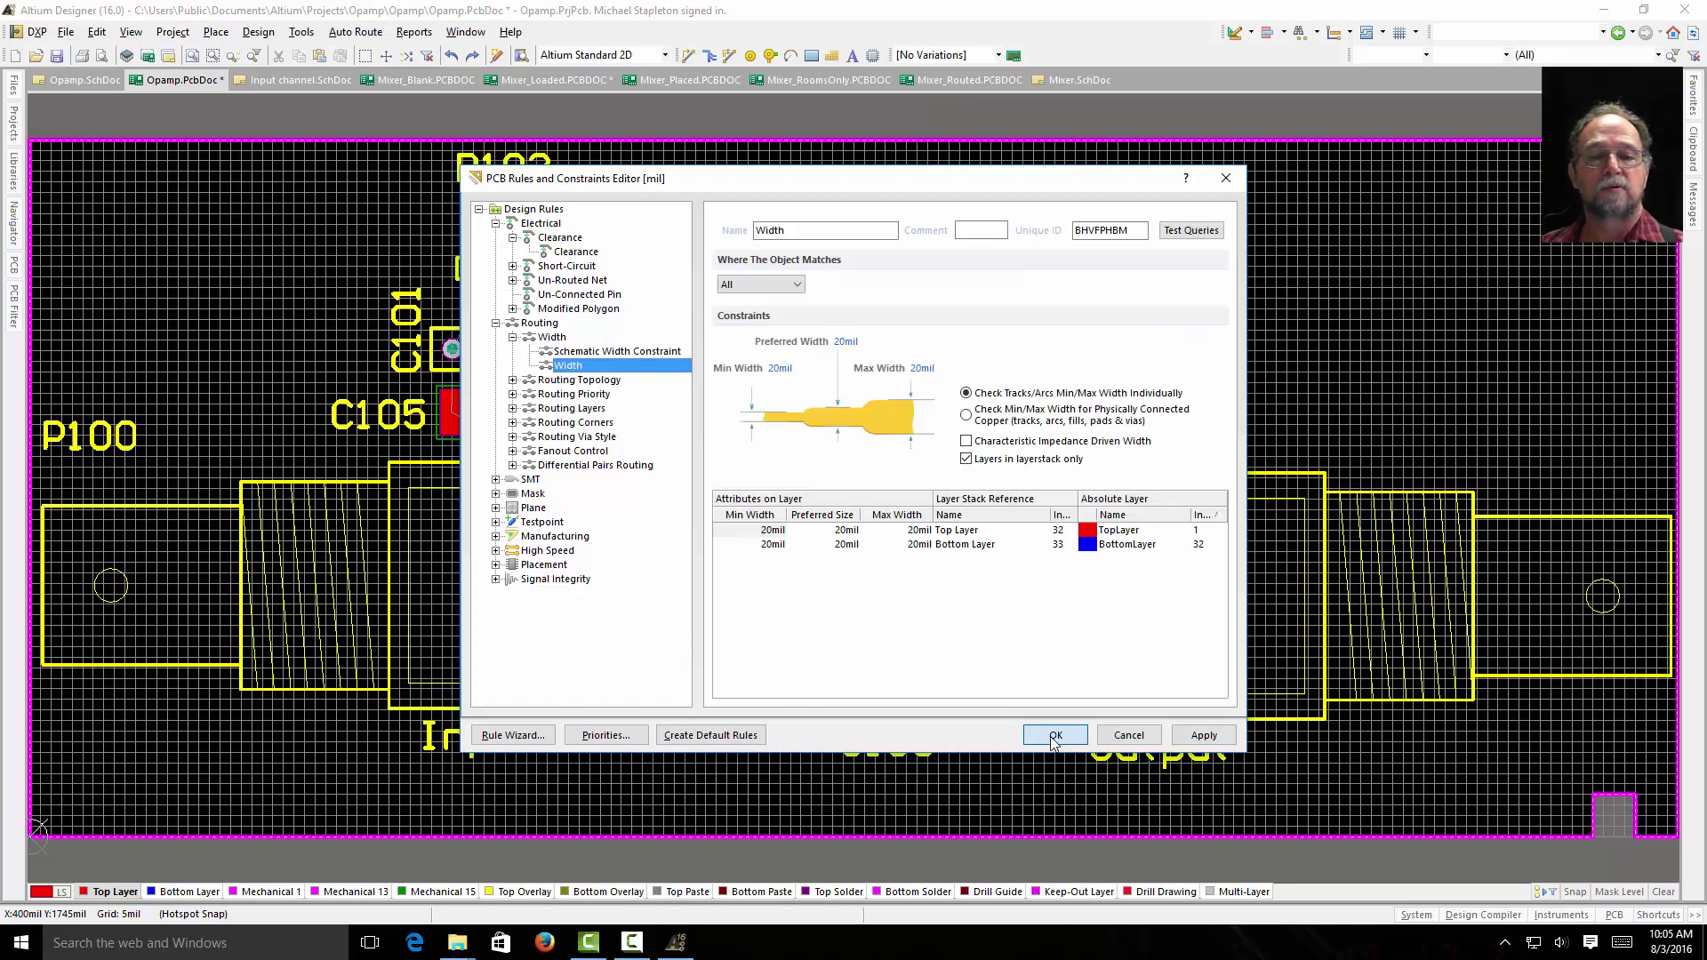
{"action": "left_click", "coordinate": [1062, 736]}
Autoroute the whole board with the Default 2 Layer Board strategy.
{"action": "left_click", "coordinate": [354, 32]}
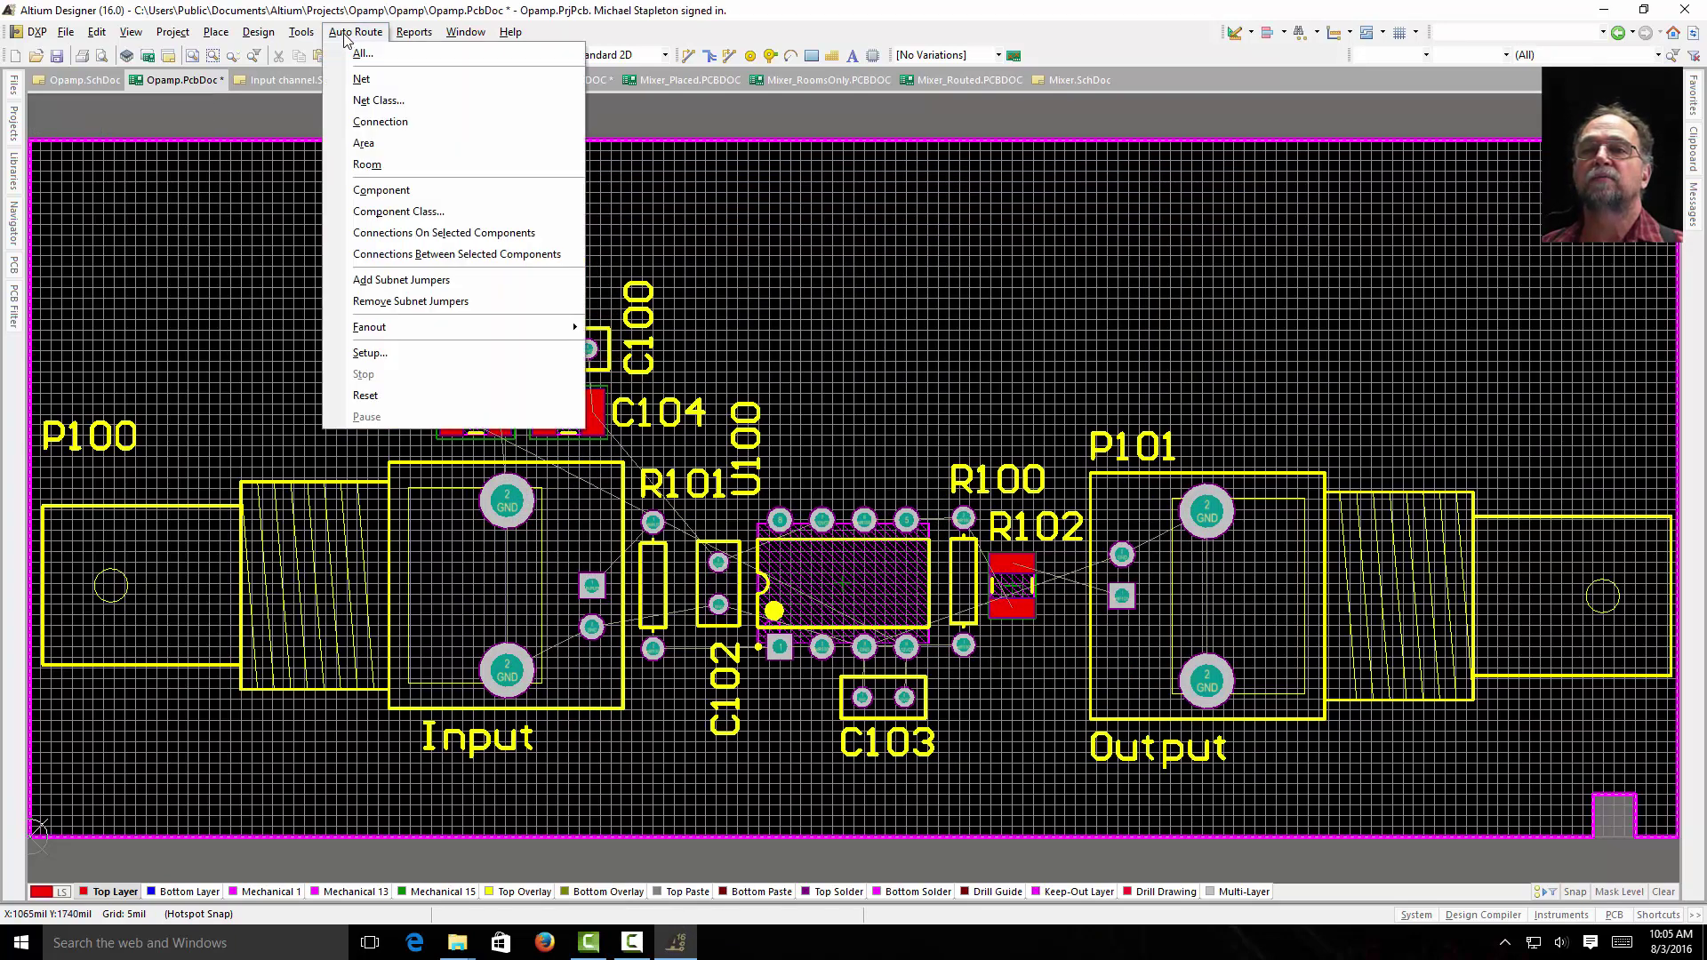
{"action": "left_click", "coordinate": [365, 56]}
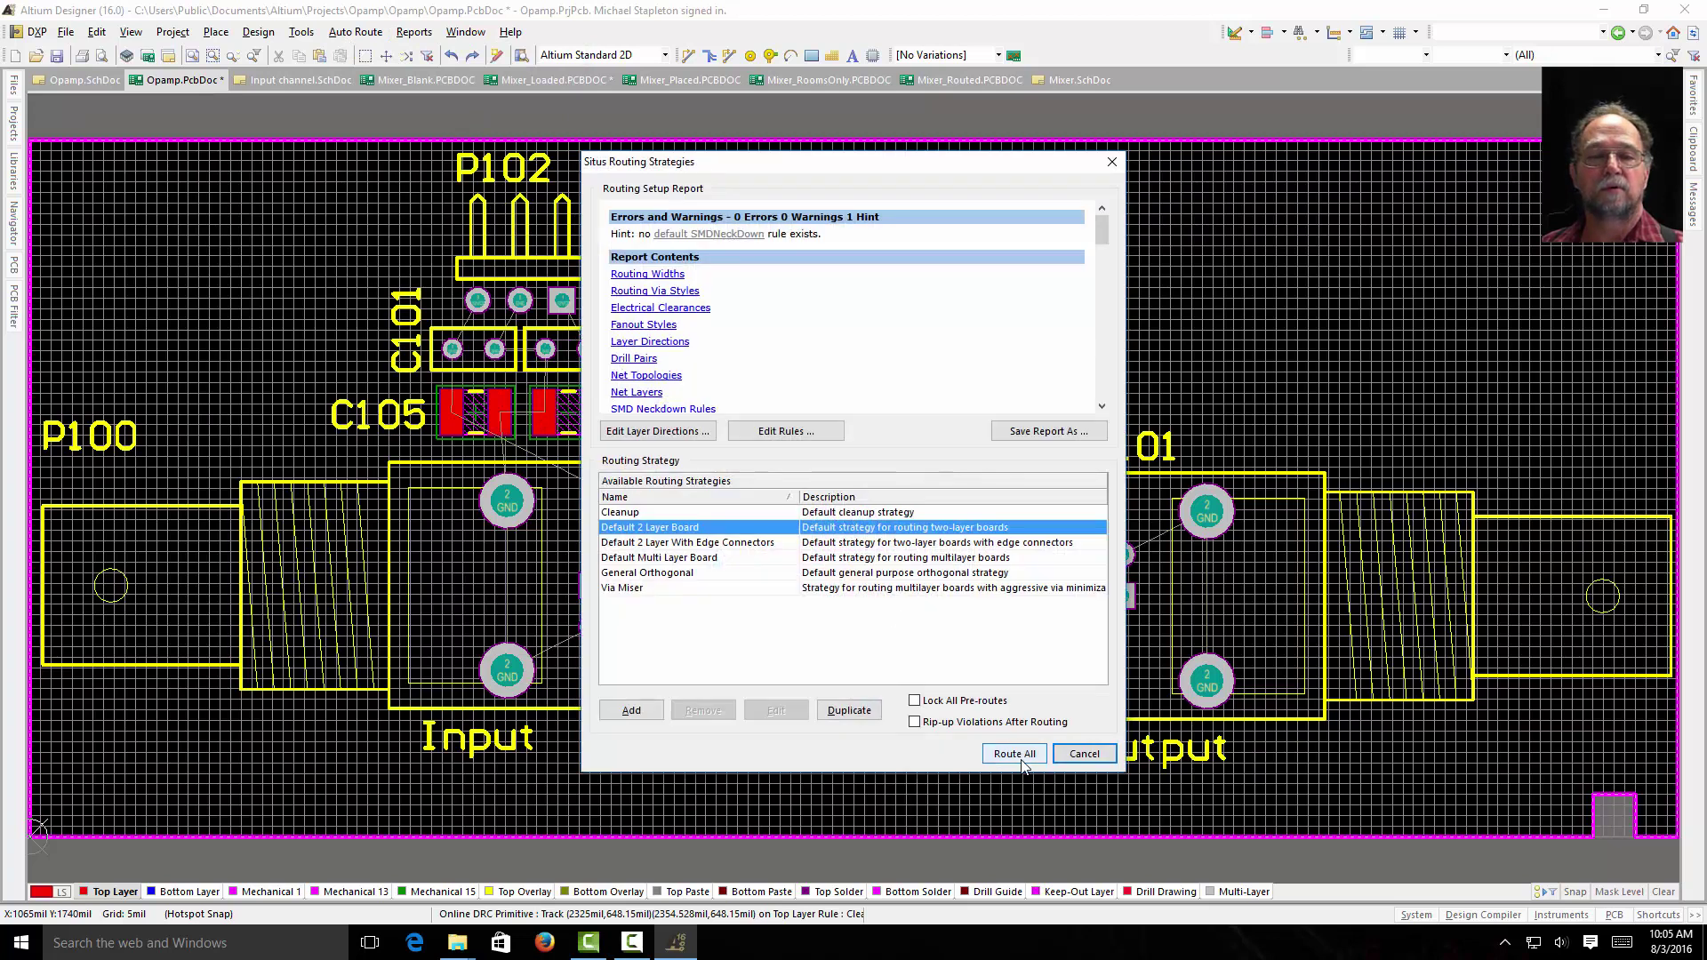
{"action": "left_click", "coordinate": [1022, 749]}
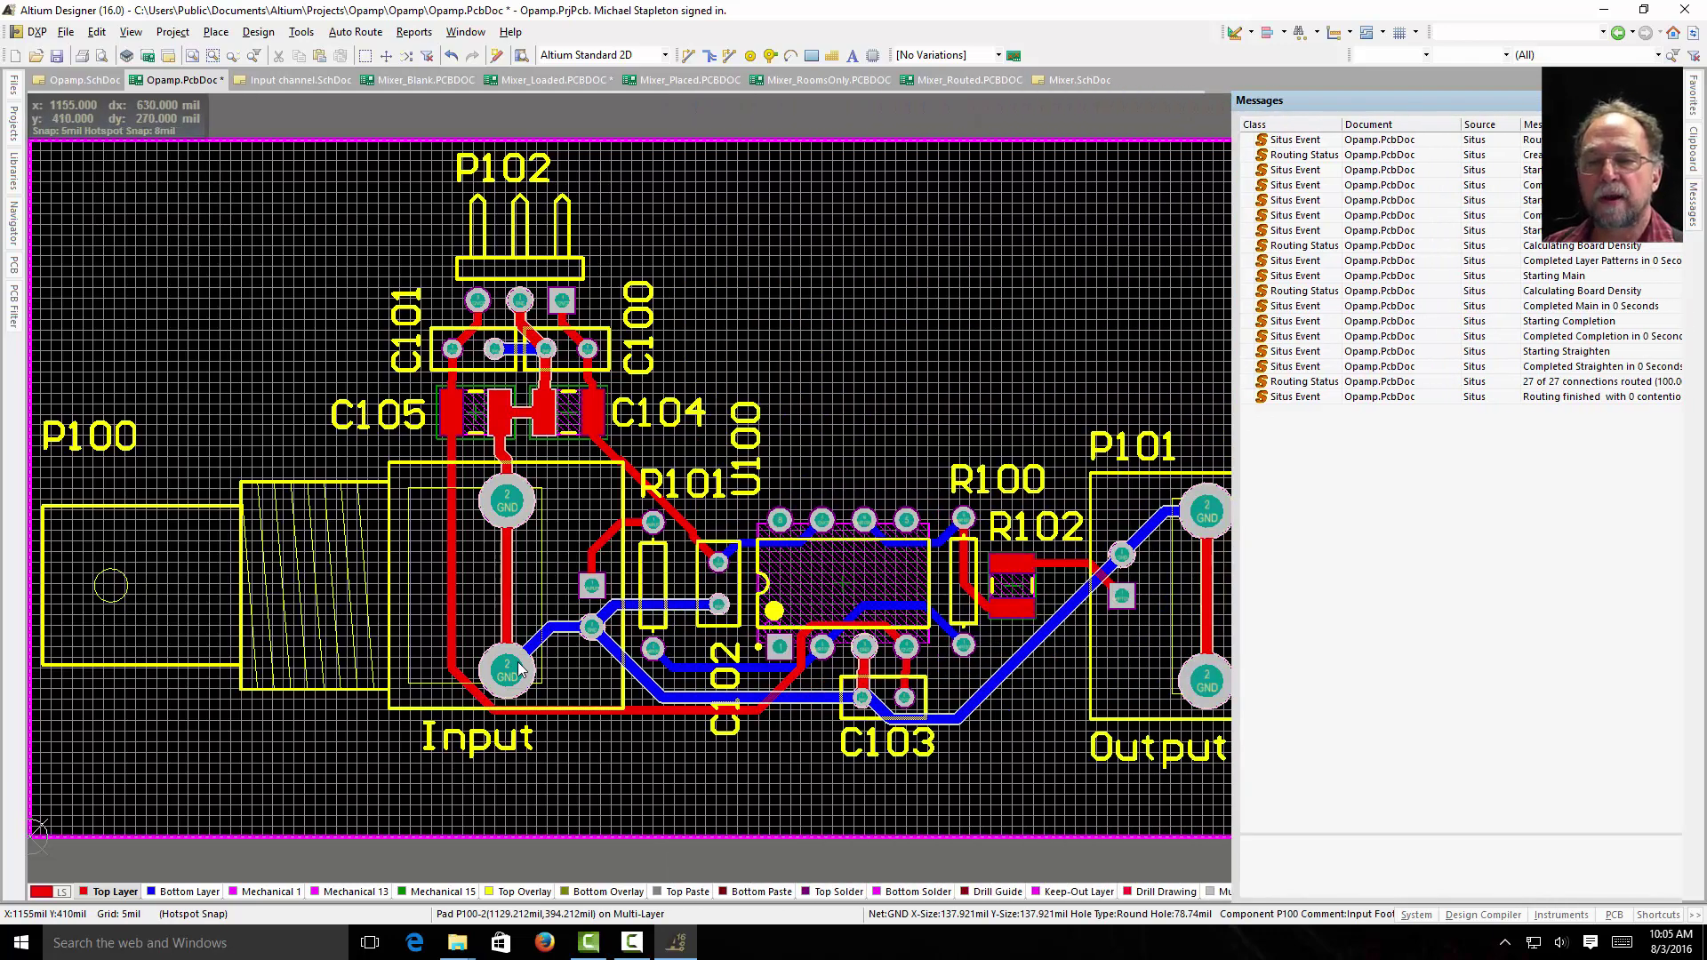
Compare the width properties of the vertical -12VCD and GND tracks near P100 without changing them.
{"action": "scroll", "coordinate": [520, 671], "scroll_direction": "up", "scroll_amount": 1, "text": "ctrl"}
{"action": "scroll", "coordinate": [520, 671], "scroll_direction": "up", "scroll_amount": 2, "text": "ctrl"}
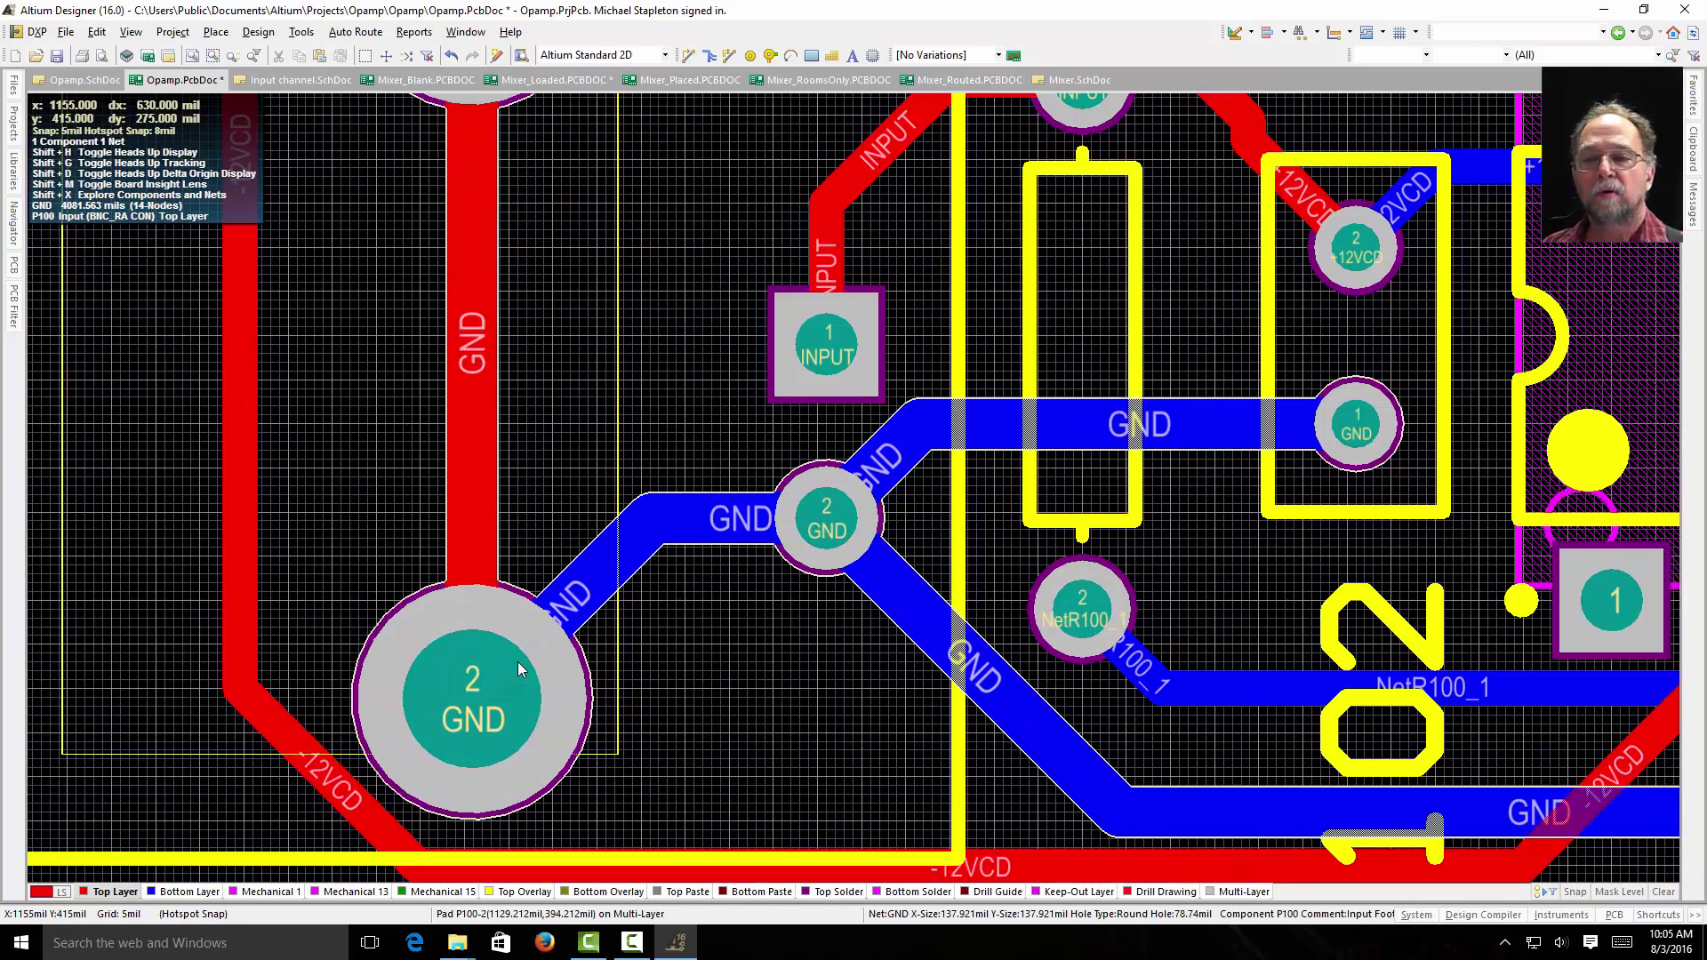
{"action": "double_click", "coordinate": [246, 444]}
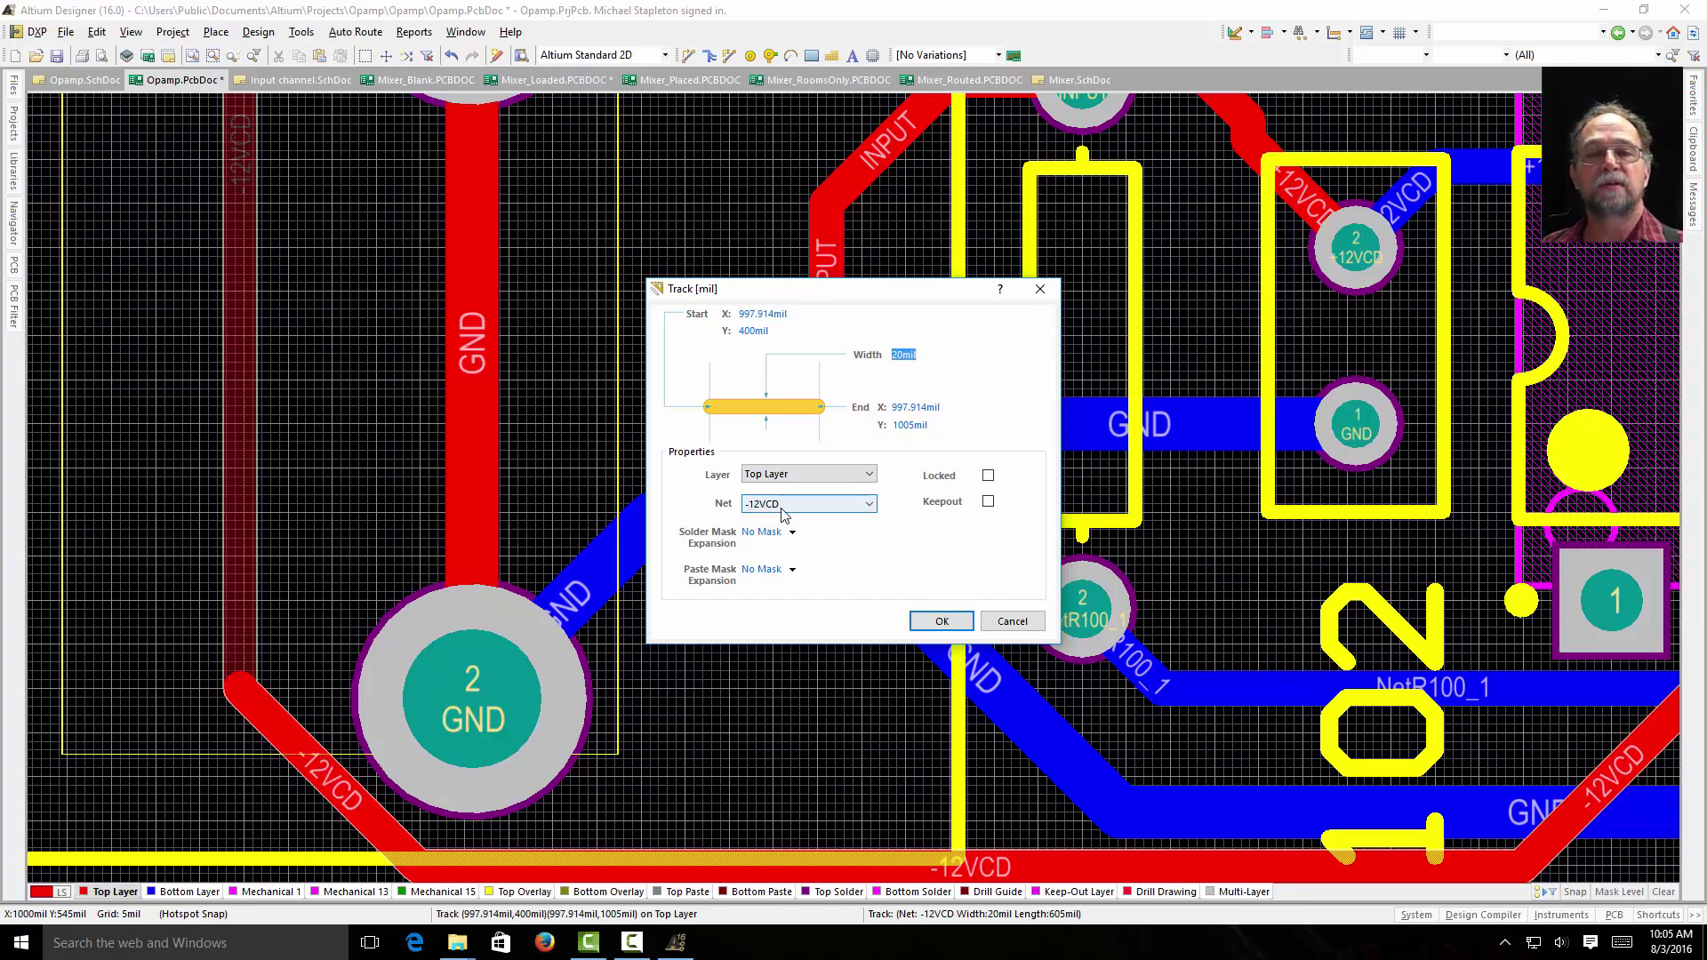
{"action": "left_click", "coordinate": [1034, 616]}
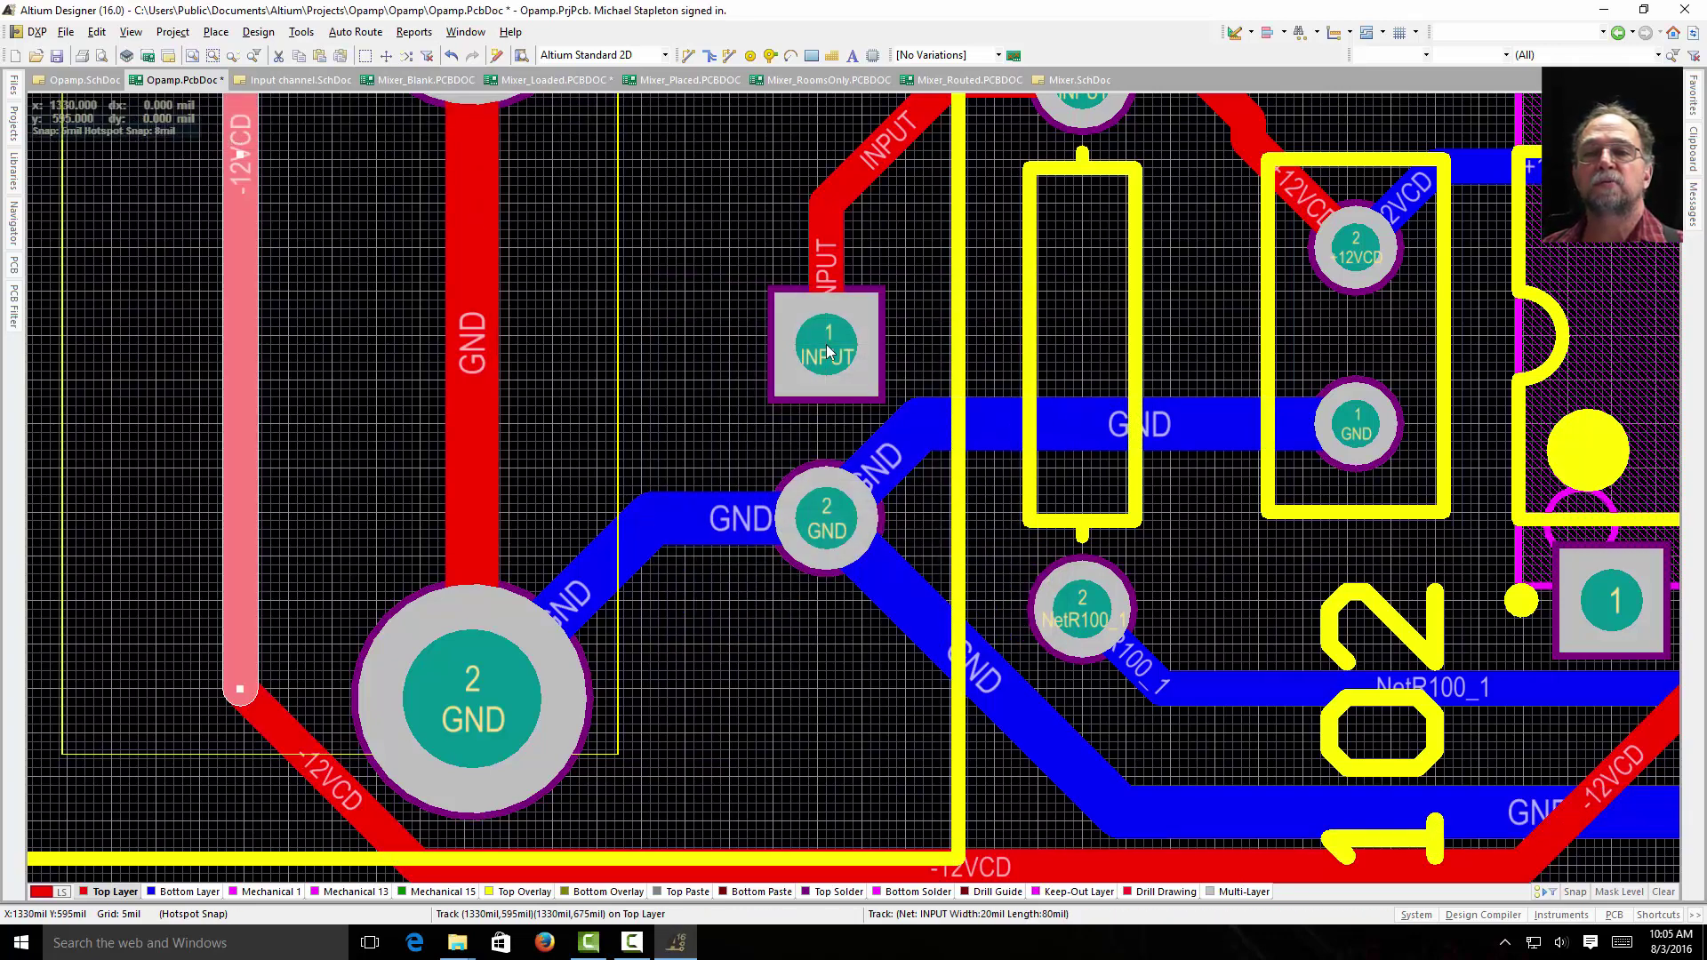
{"action": "left_click", "coordinate": [460, 415]}
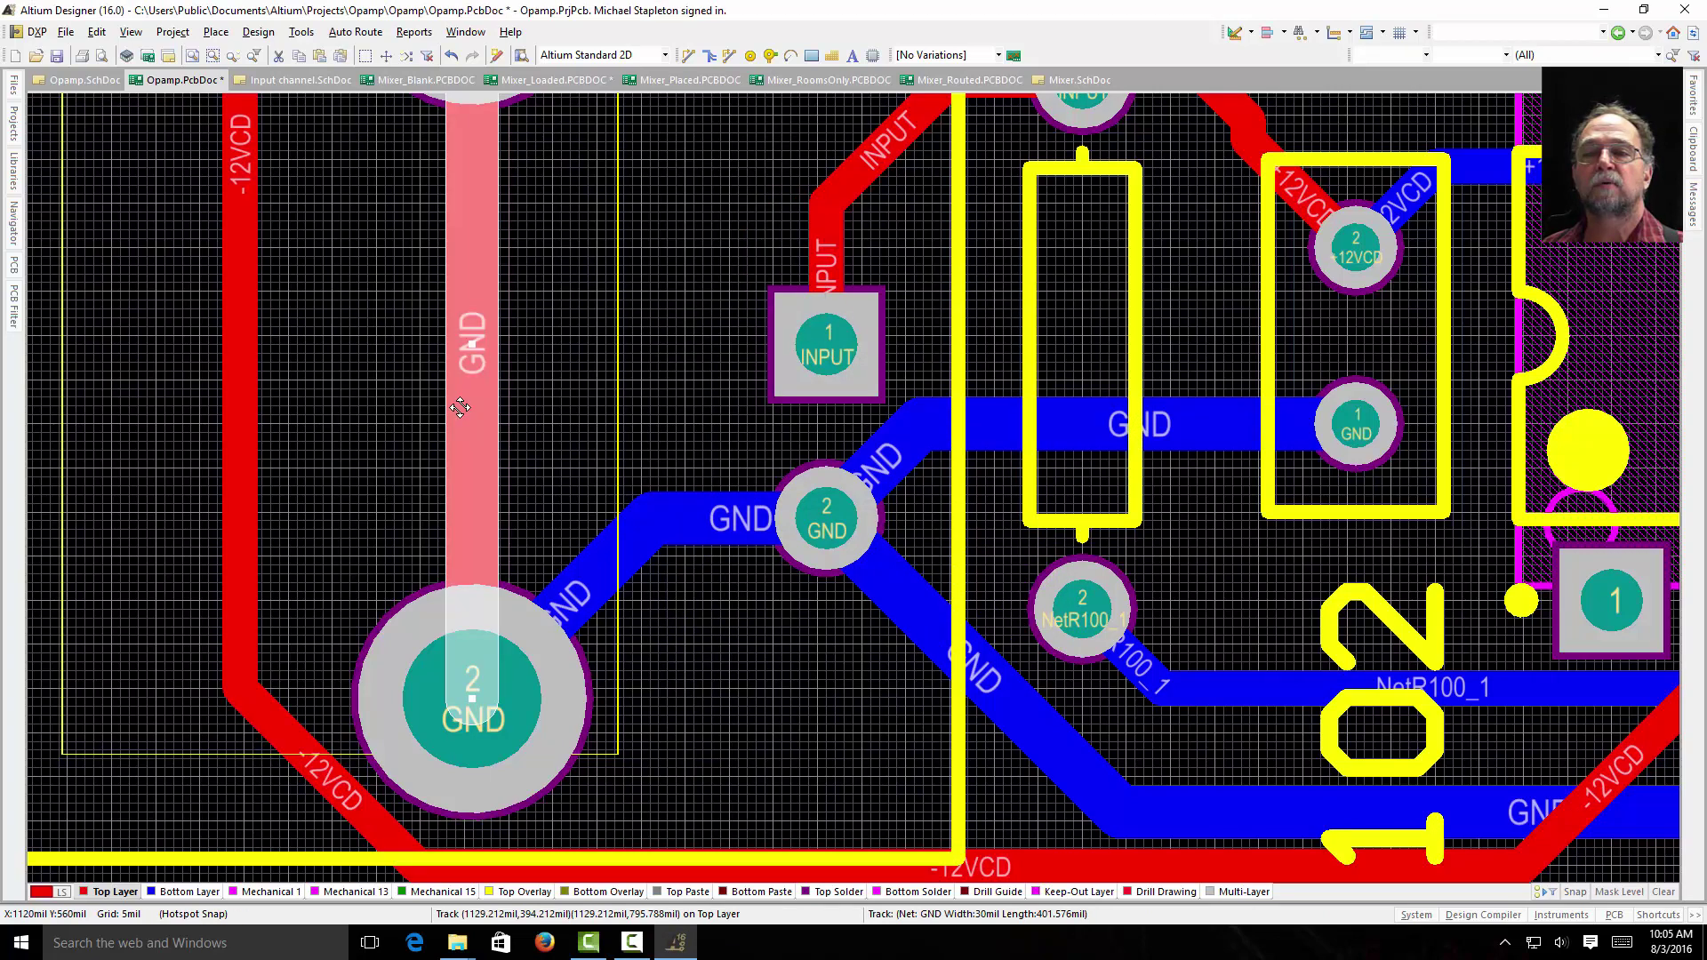
{"action": "double_click", "coordinate": [464, 414]}
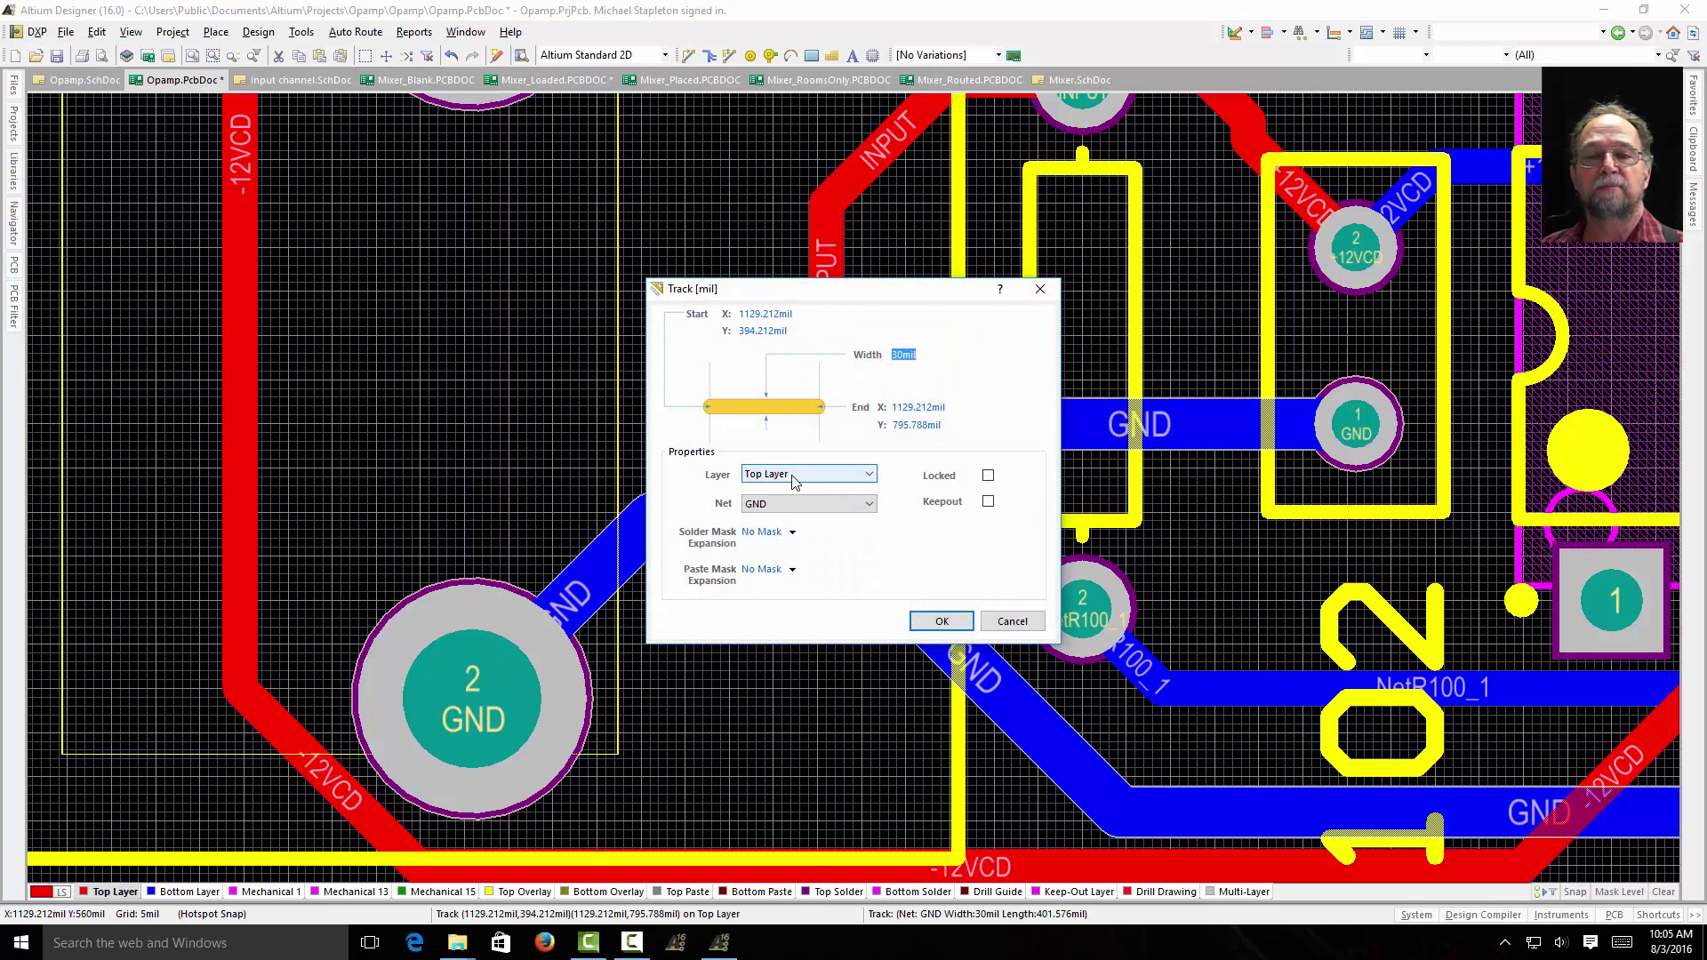
{"action": "left_click", "coordinate": [1017, 626]}
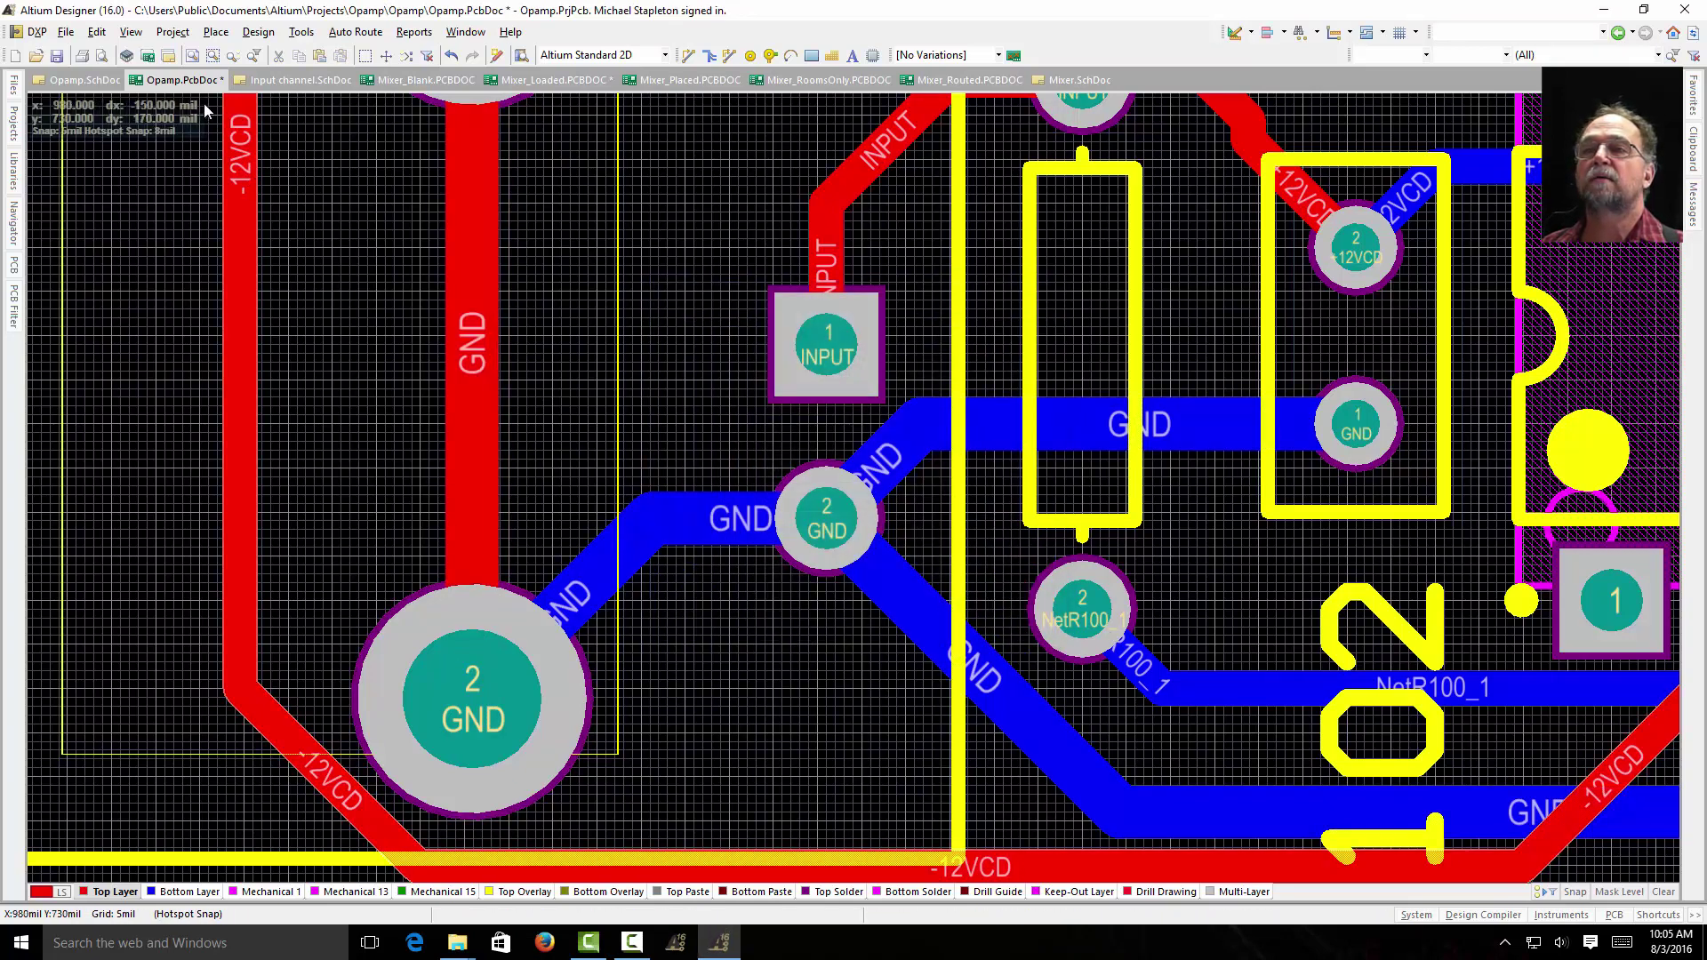
Make the Bottom Layer the active layer of the op-amp board.
{"action": "left_click", "coordinate": [192, 56]}
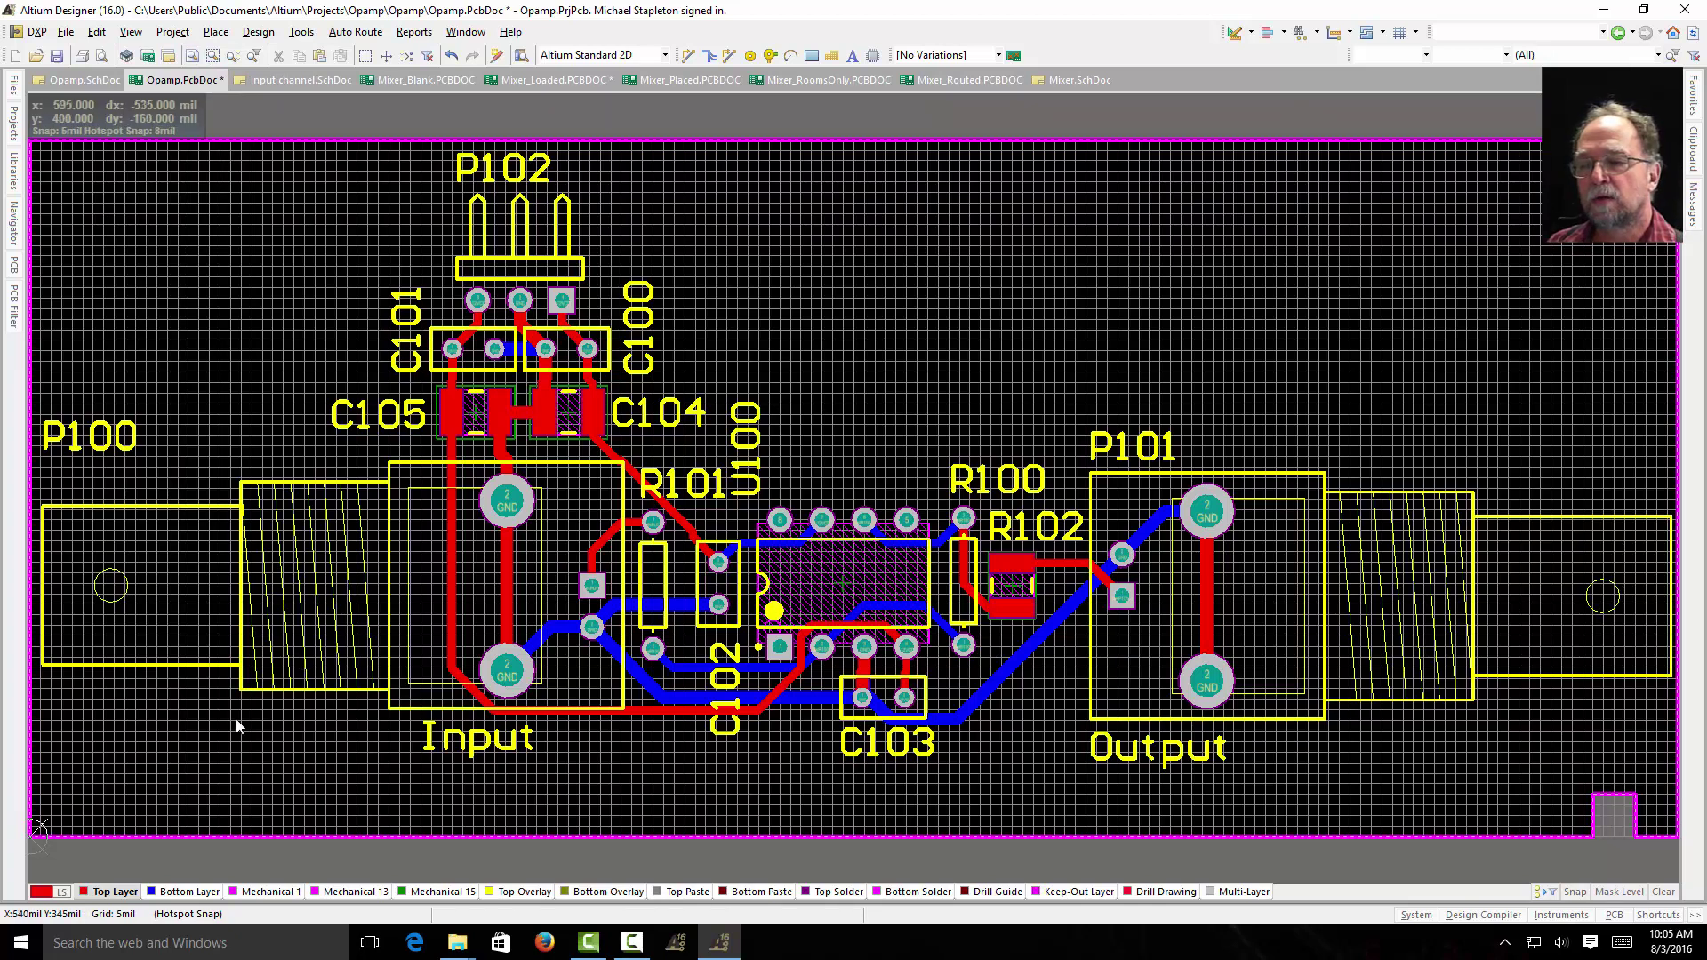
{"action": "left_click", "coordinate": [187, 892]}
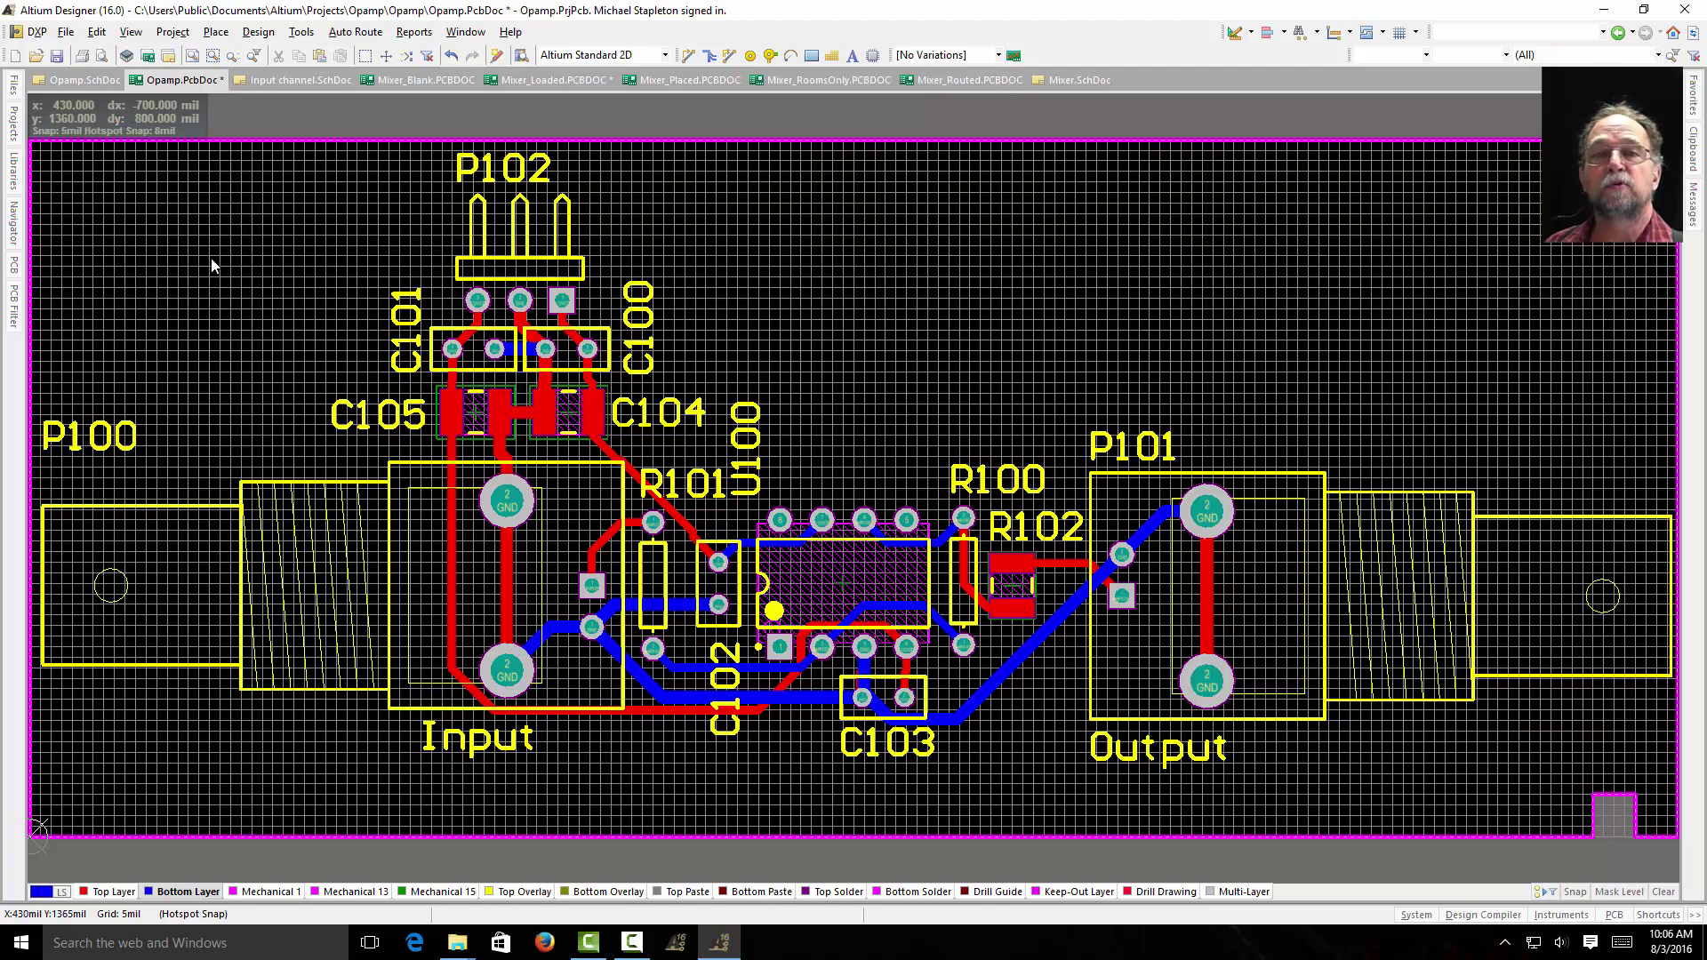
Go to the Opamp.SchDoc schematic and select the Antenna component in the Miscellaneous Devices.IntLib library.
{"action": "left_click", "coordinate": [84, 80]}
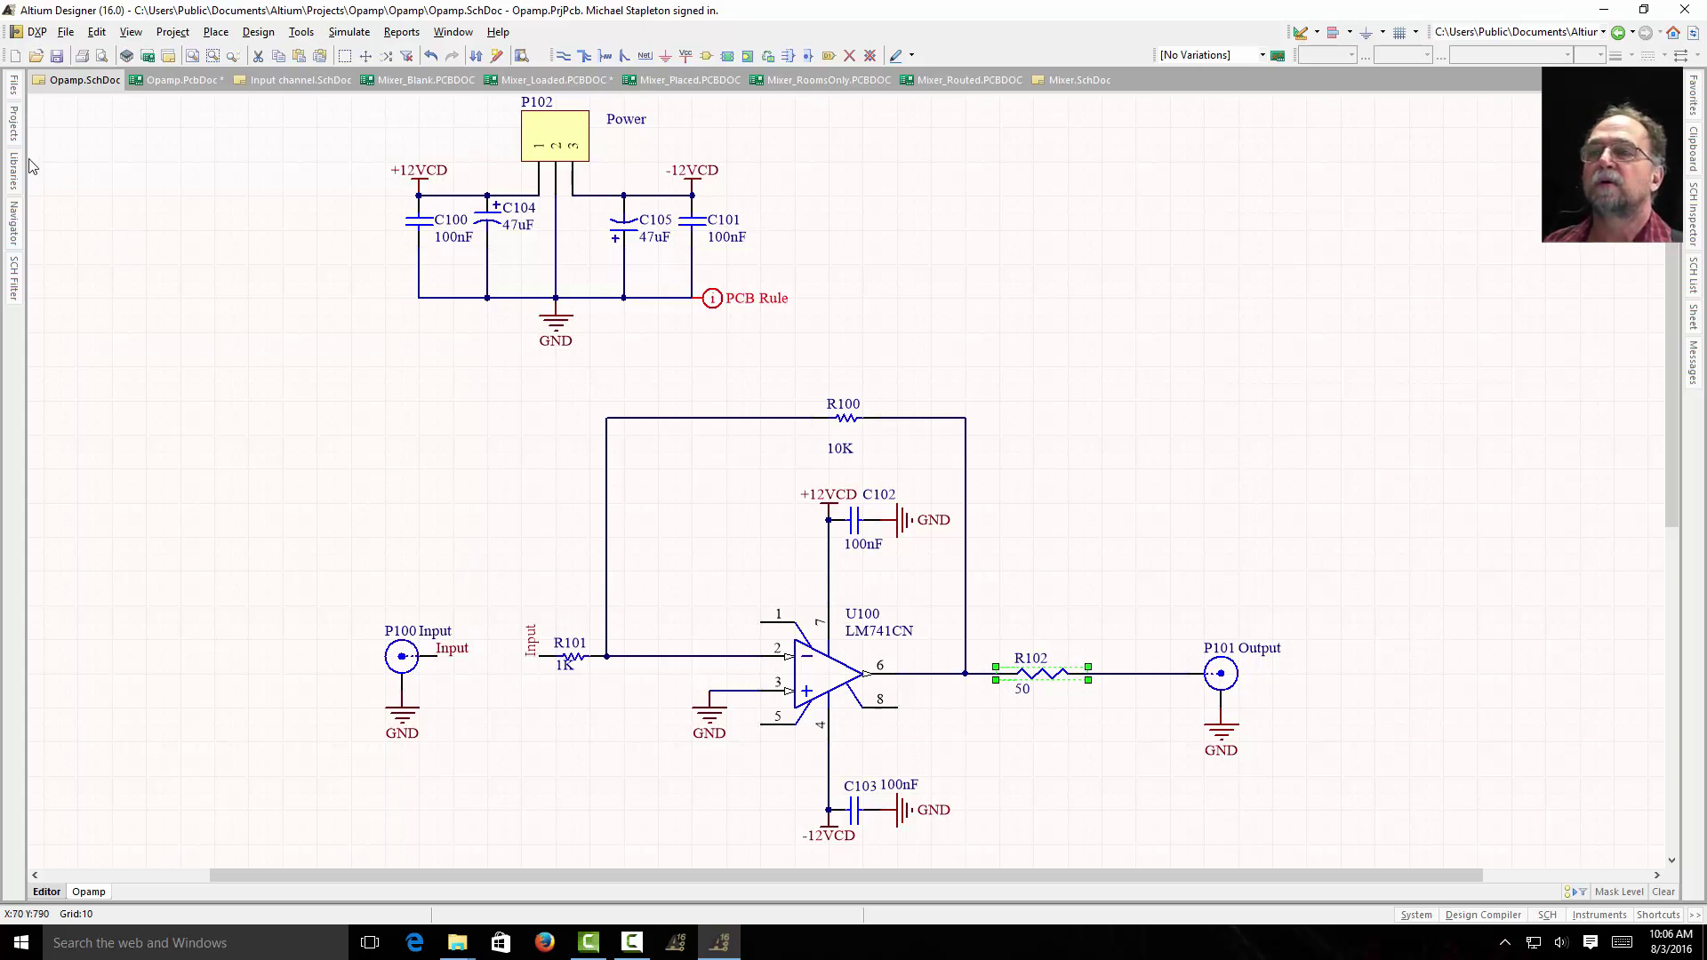
{"action": "mouse_move", "coordinate": [16, 178]}
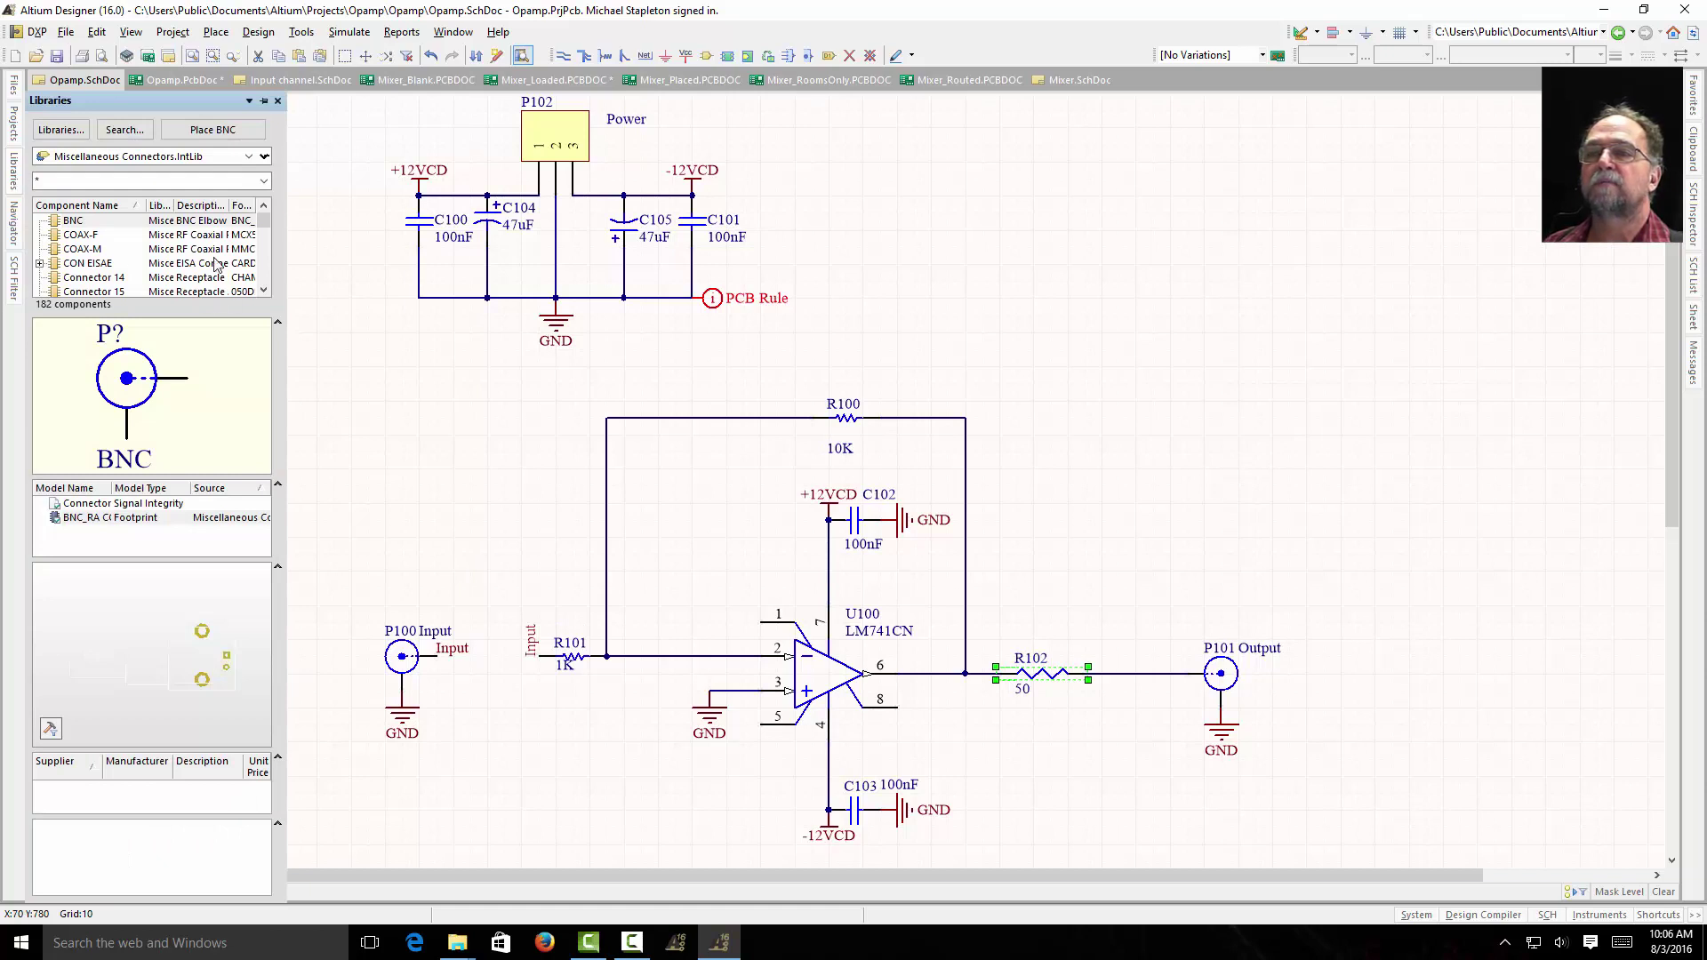
{"action": "left_click", "coordinate": [250, 160]}
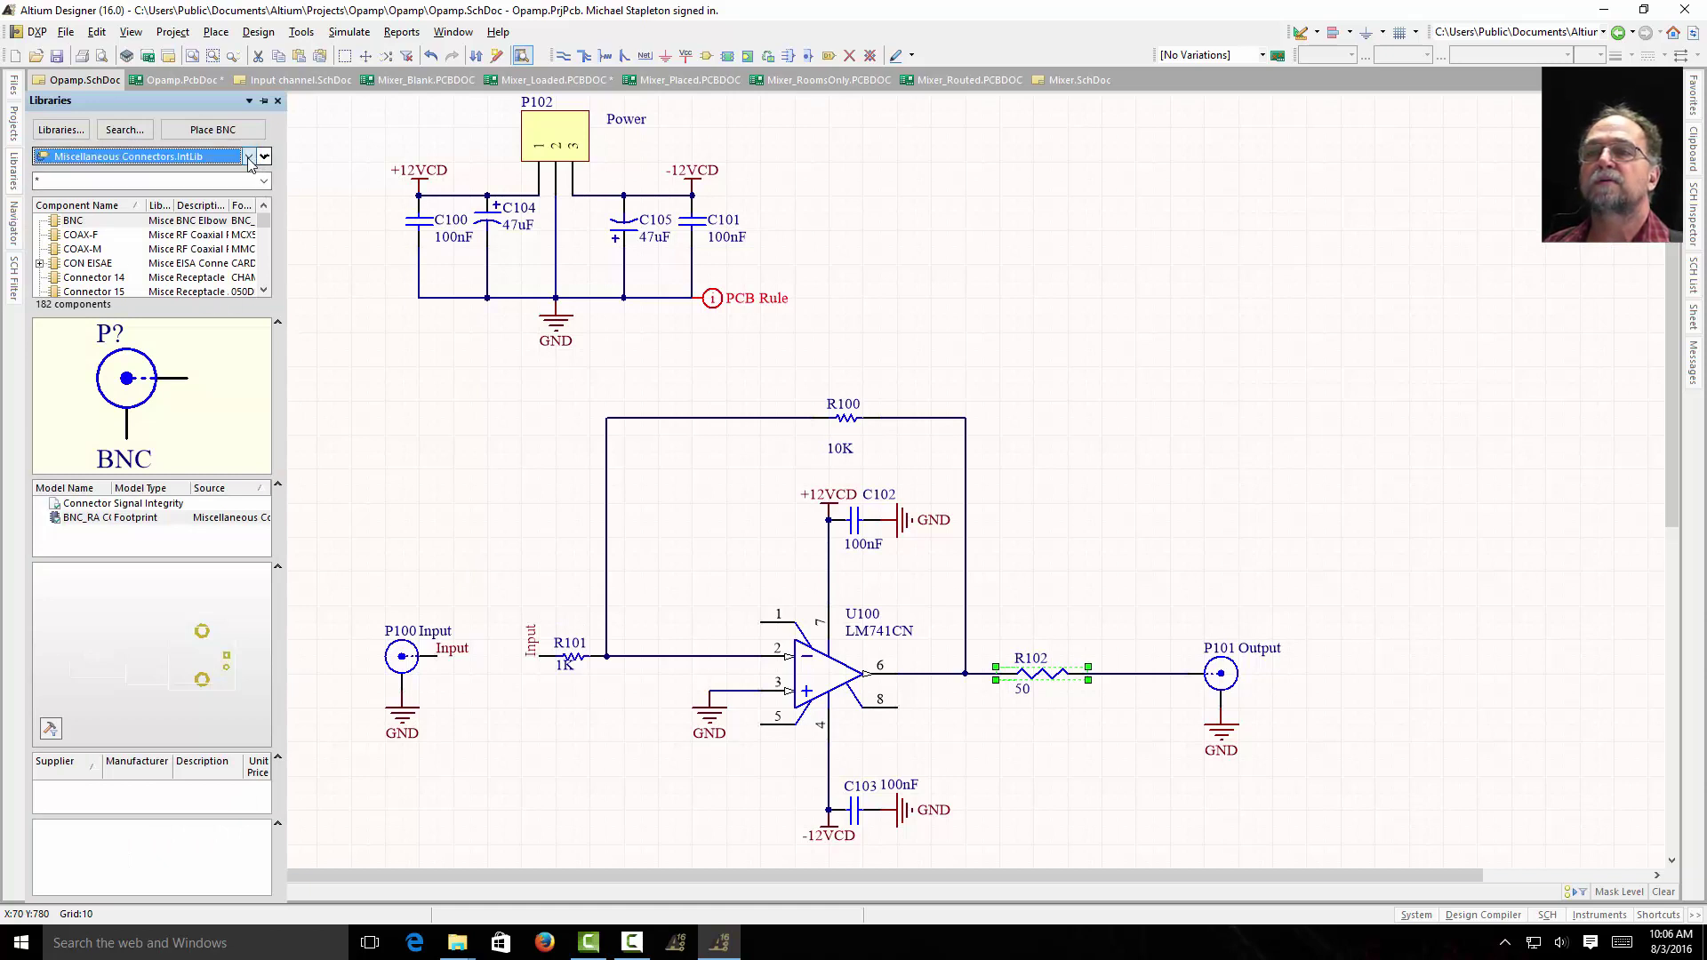
{"action": "left_click", "coordinate": [250, 160]}
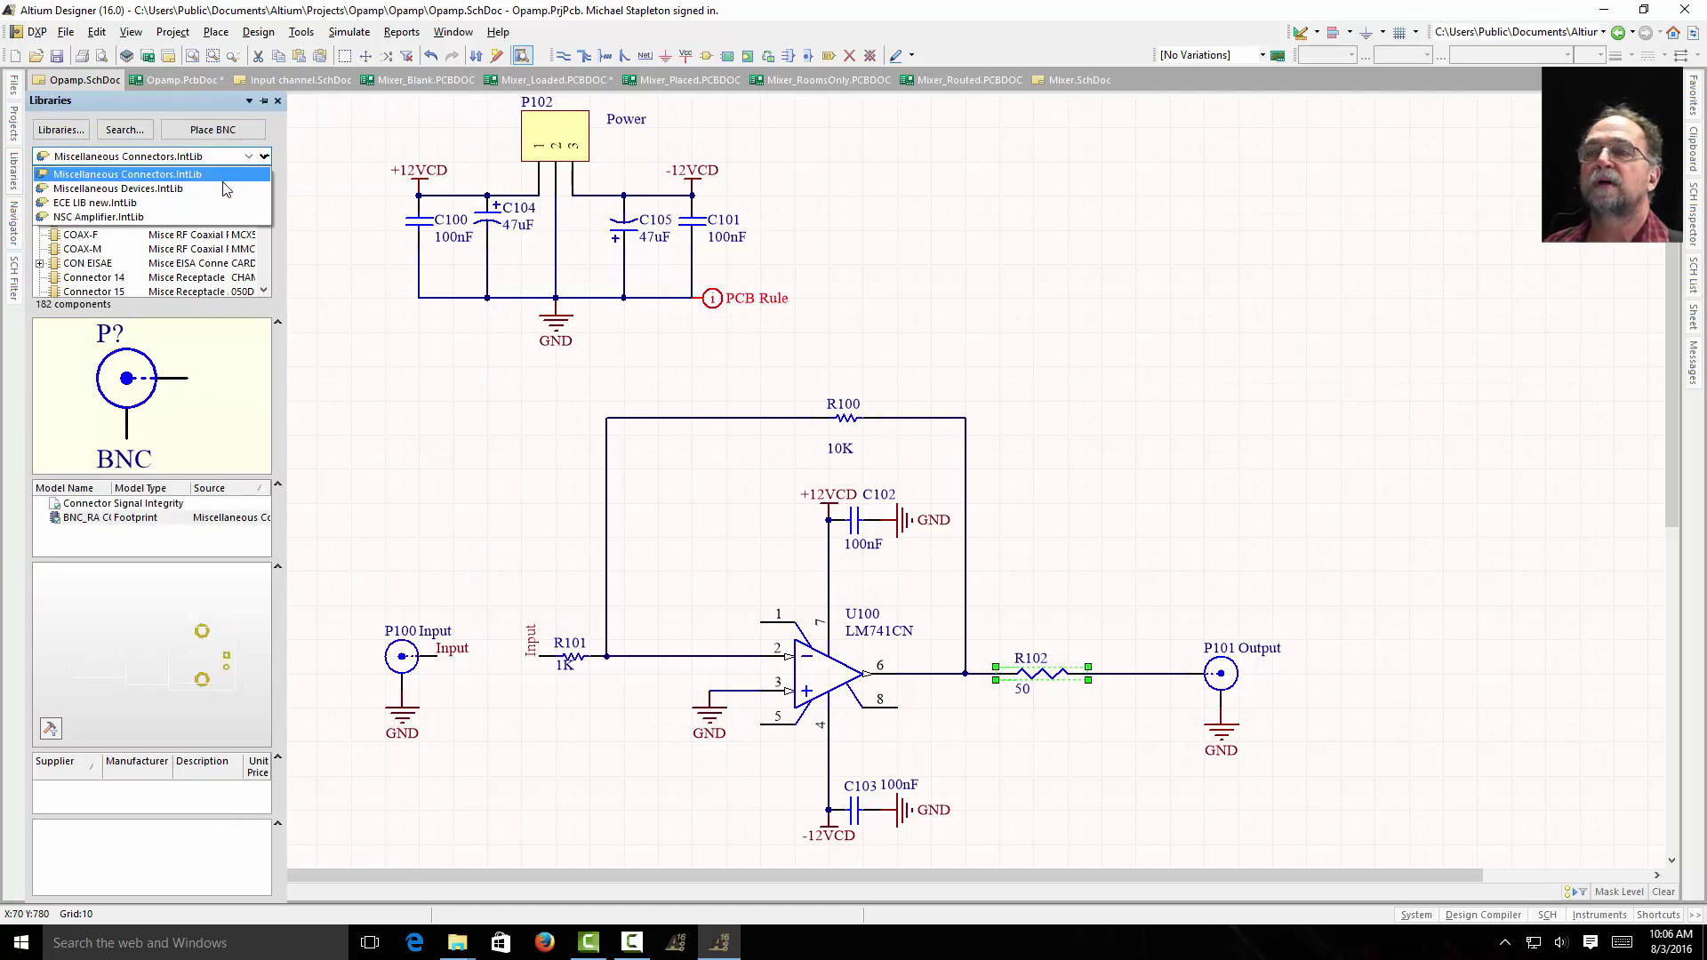
{"action": "left_click", "coordinate": [226, 189]}
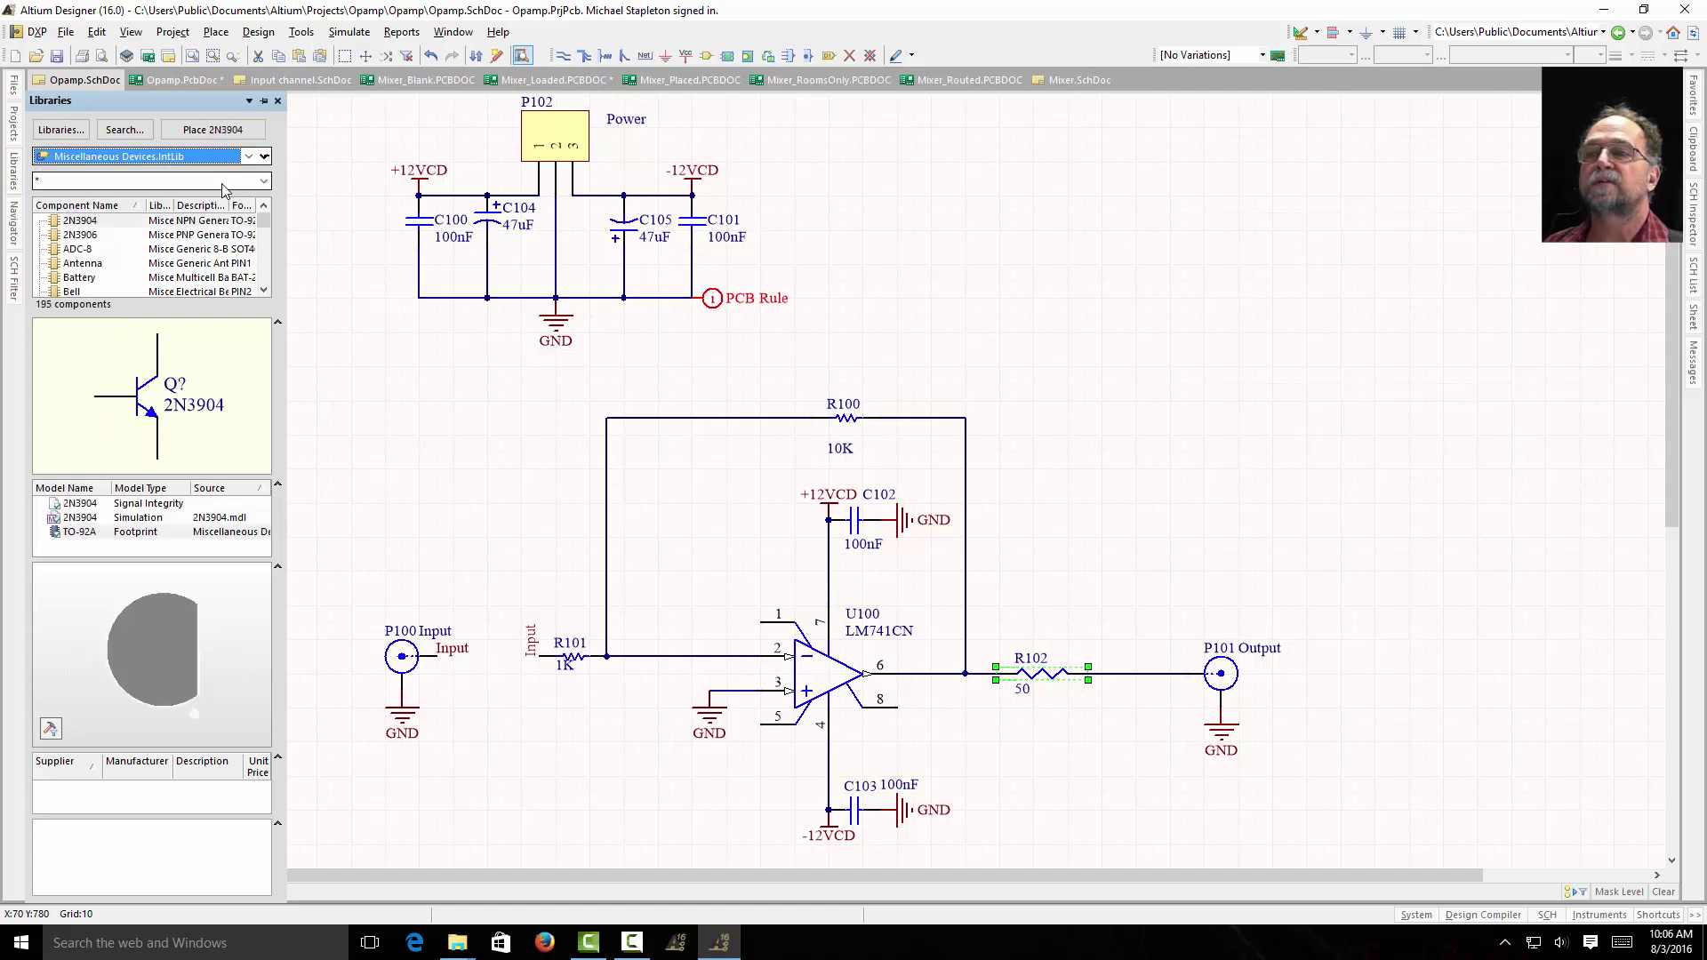
{"action": "left_click", "coordinate": [81, 264]}
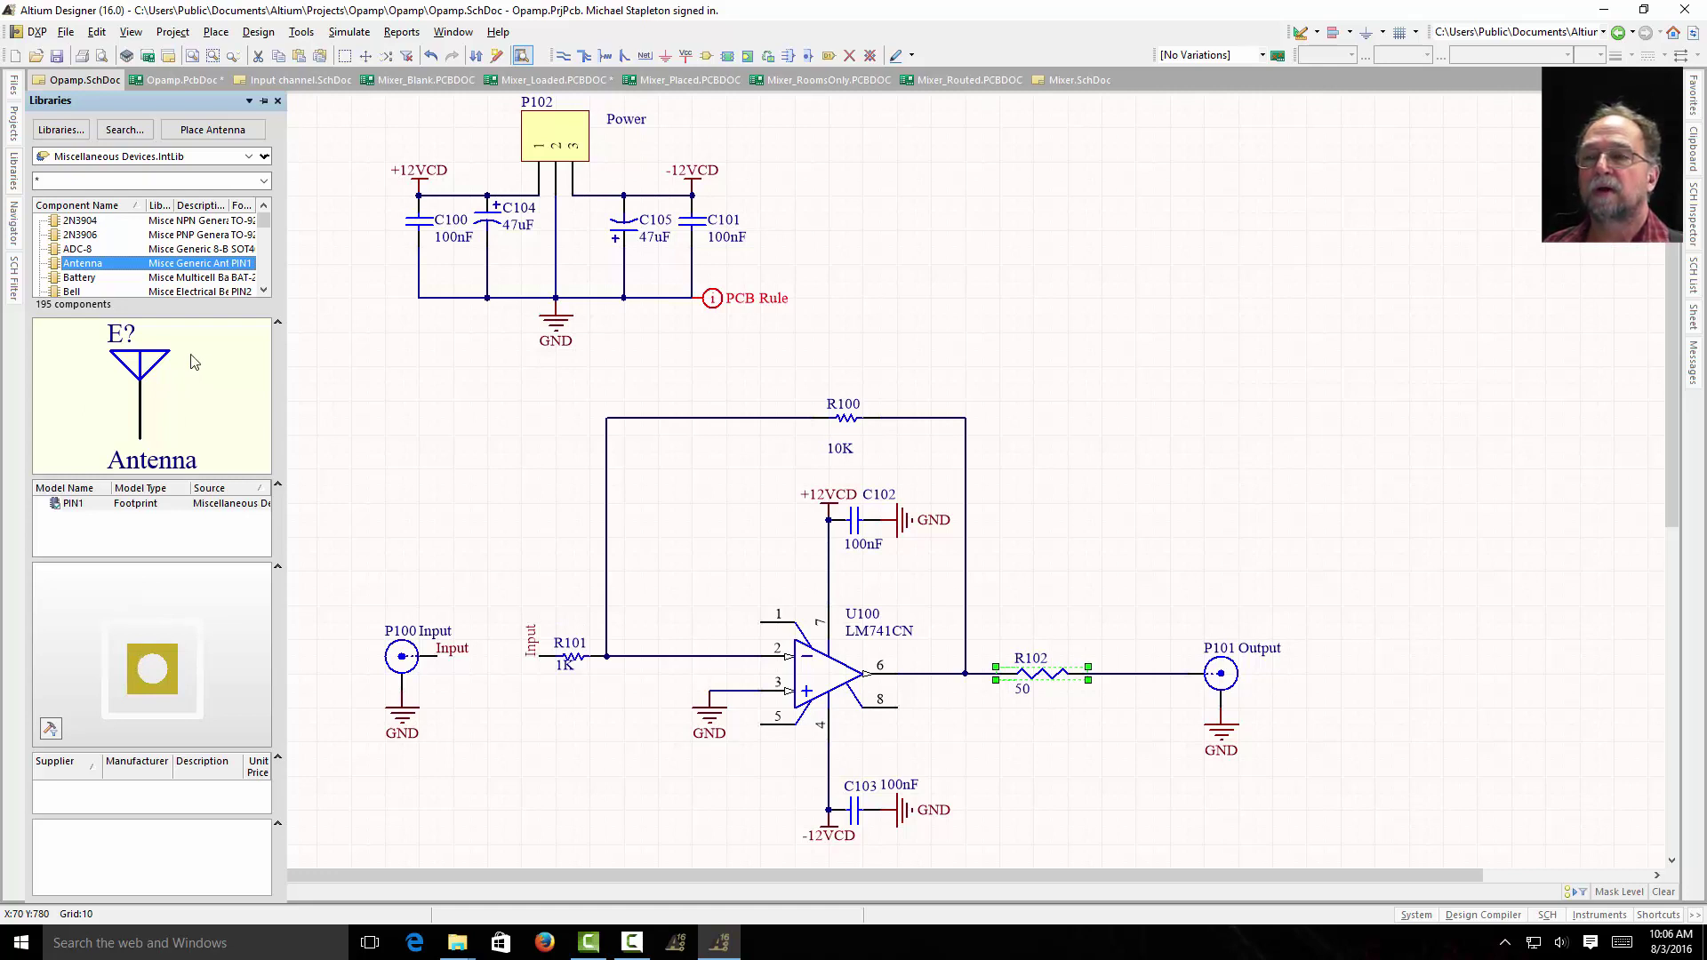
{"action": "mouse_move", "coordinate": [264, 221]}
{"action": "left_mouse_down"}
{"action": "mouse_move", "coordinate": [264, 283]}
{"action": "mouse_move", "coordinate": [264, 221]}
{"action": "left_mouse_up"}
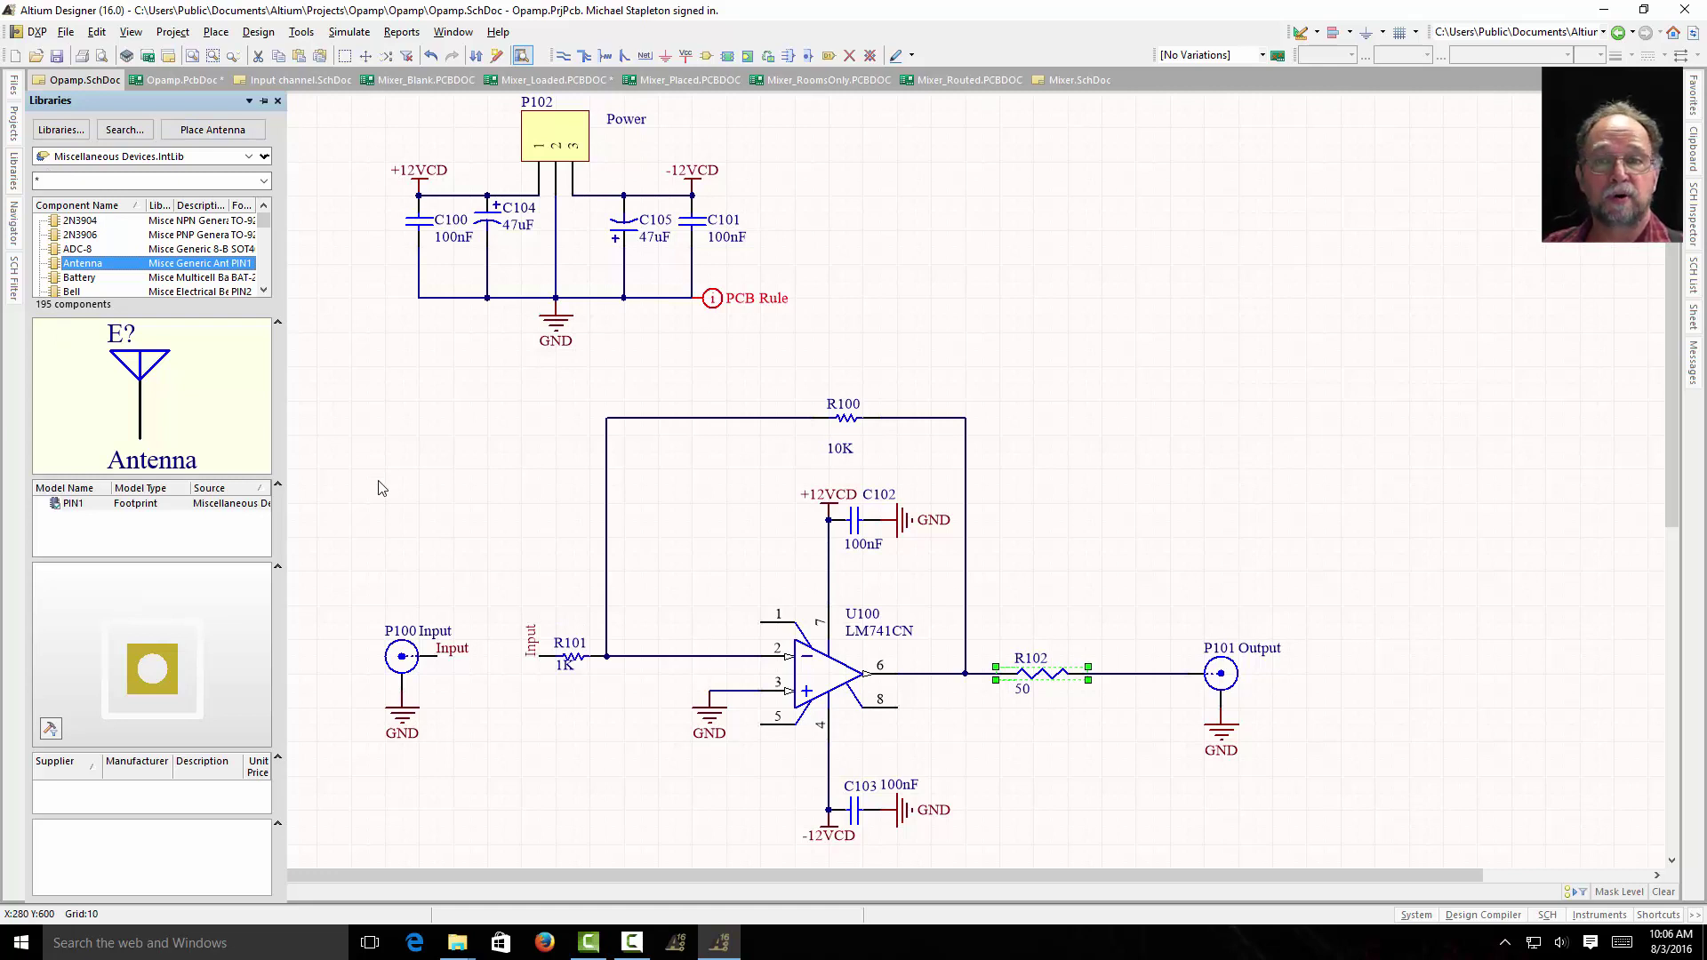
Place four Antenna components in an evenly spaced horizontal row in the empty upper-right area of the schematic.
{"action": "left_click", "coordinate": [212, 129]}
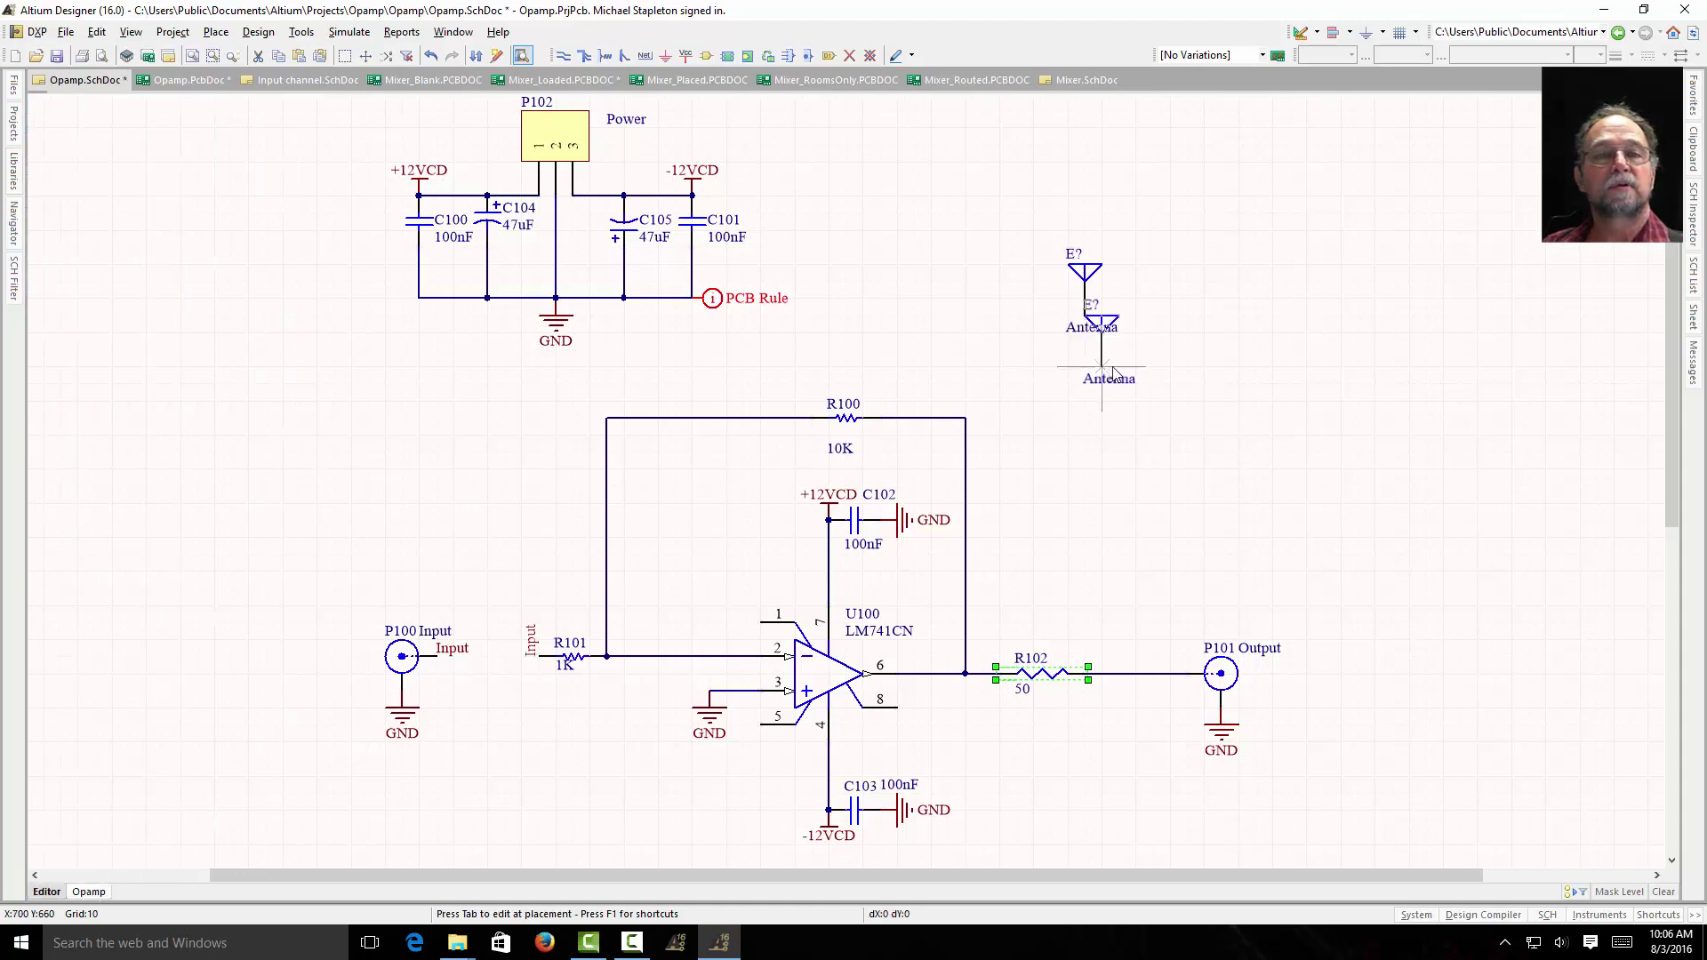
{"action": "left_click", "coordinate": [1084, 316]}
{"action": "left_click", "coordinate": [1153, 316]}
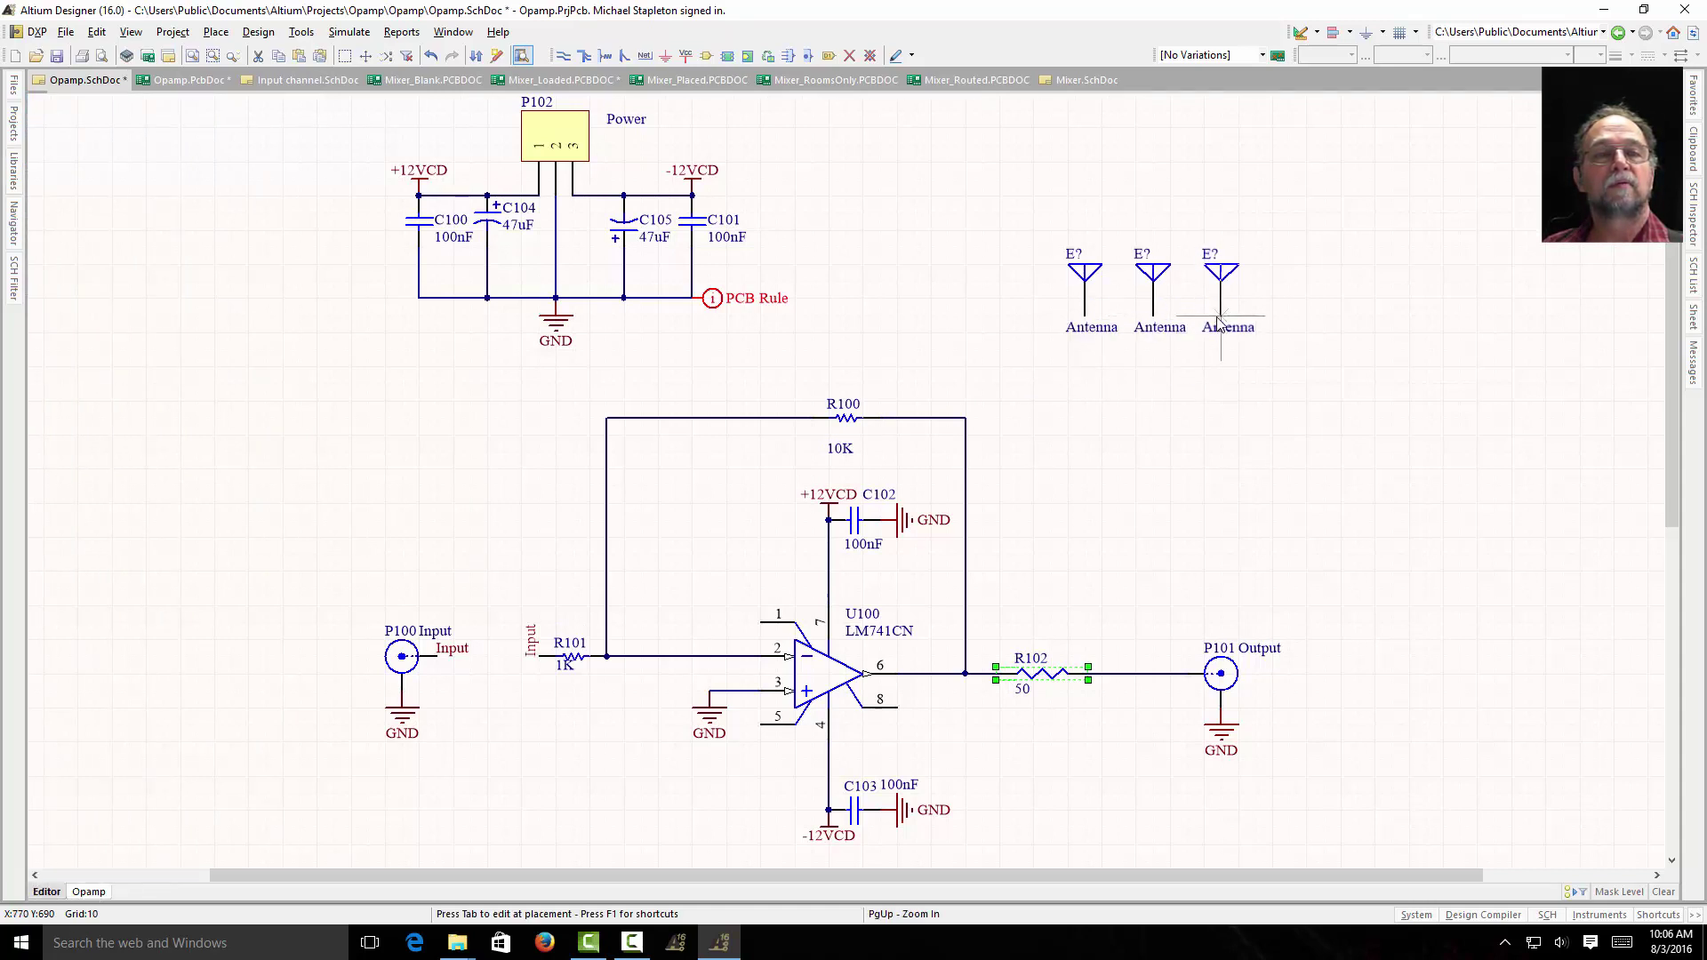
{"action": "left_click", "coordinate": [1220, 317]}
{"action": "left_click", "coordinate": [1288, 316]}
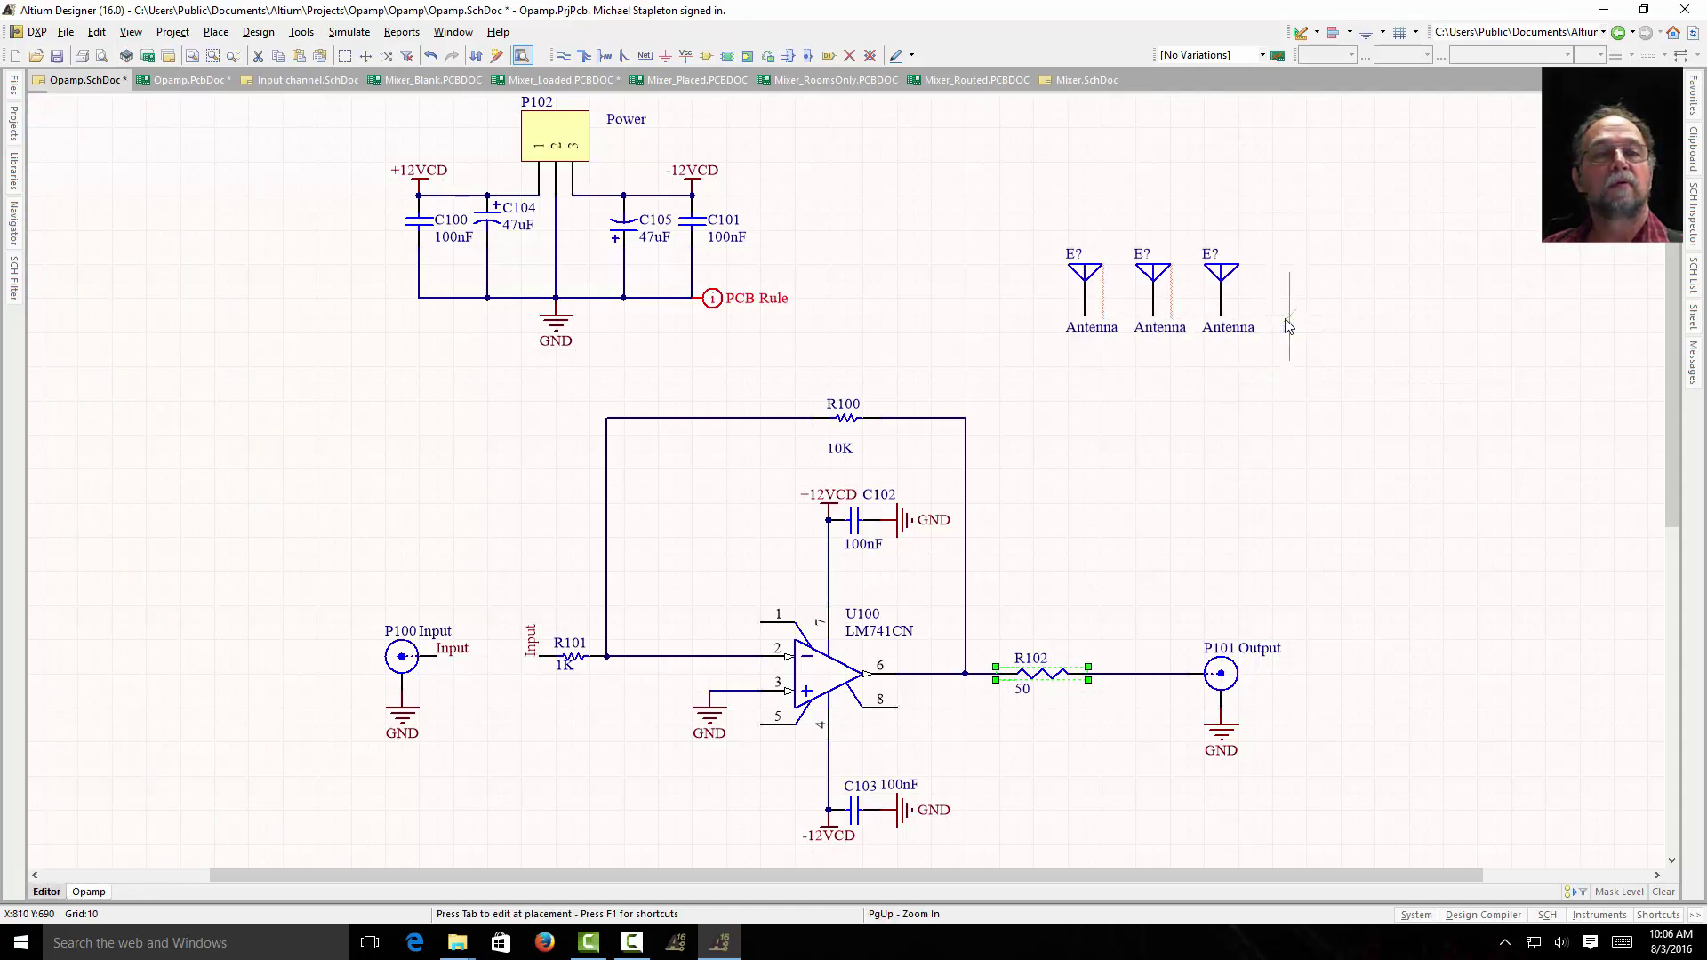
{"action": "right_click", "coordinate": [1354, 477]}
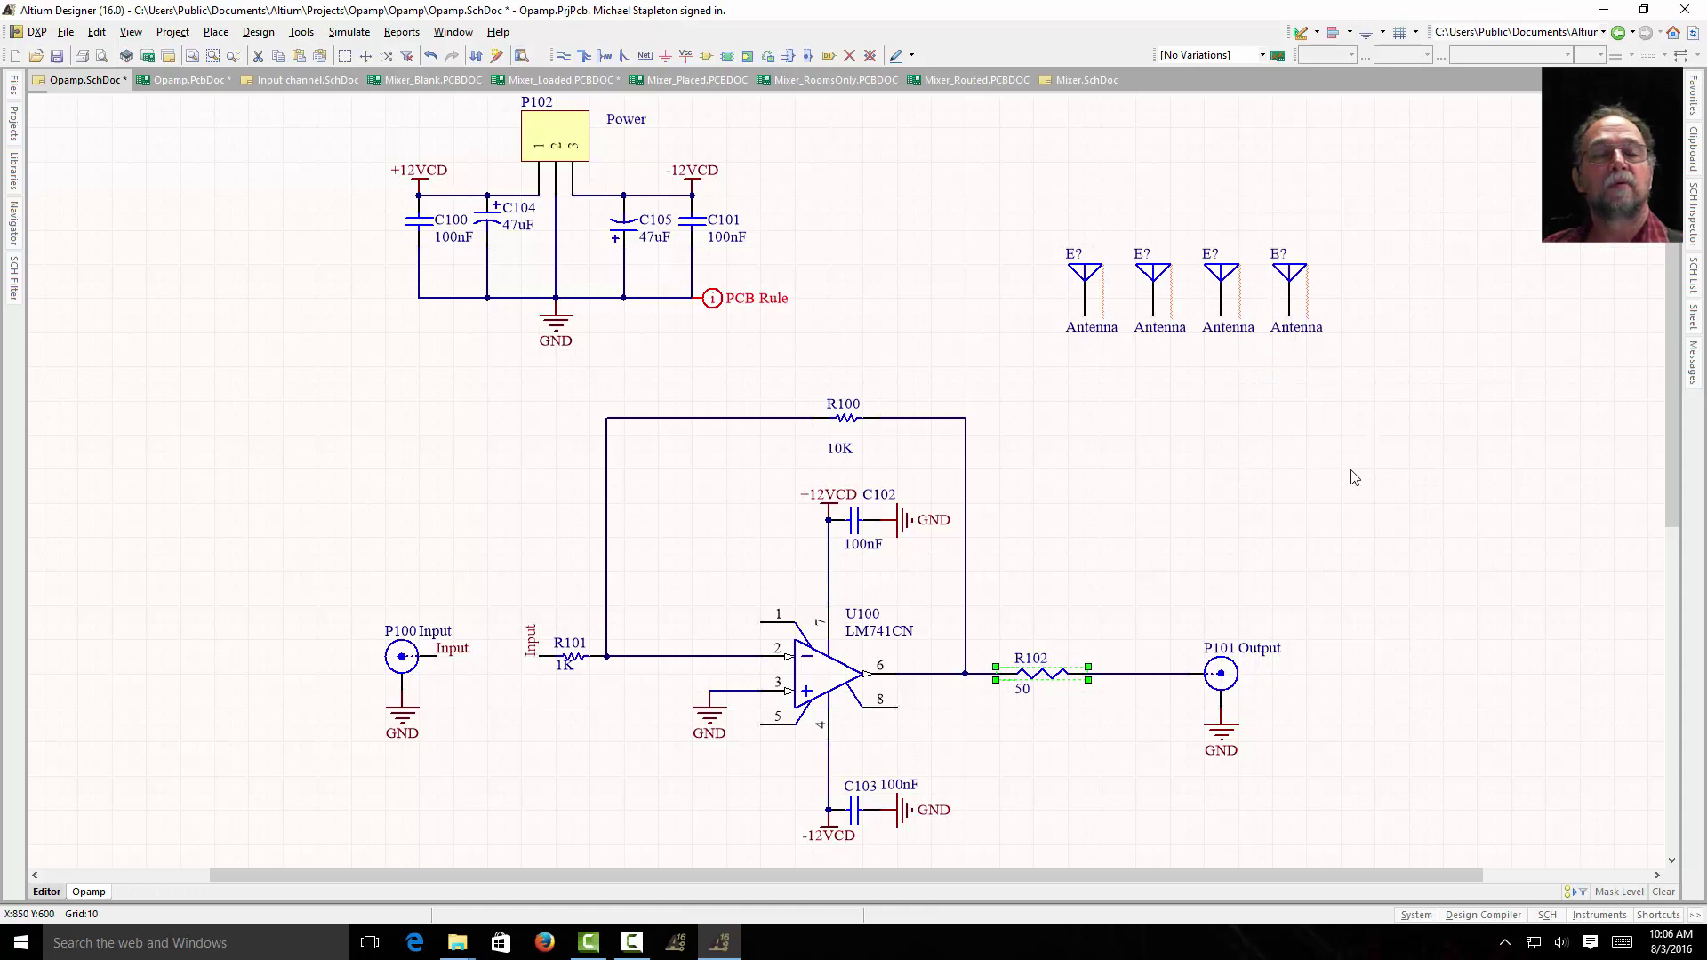
Set the comment of the leftmost antenna component to Mount.
{"action": "double_click", "coordinate": [1085, 270]}
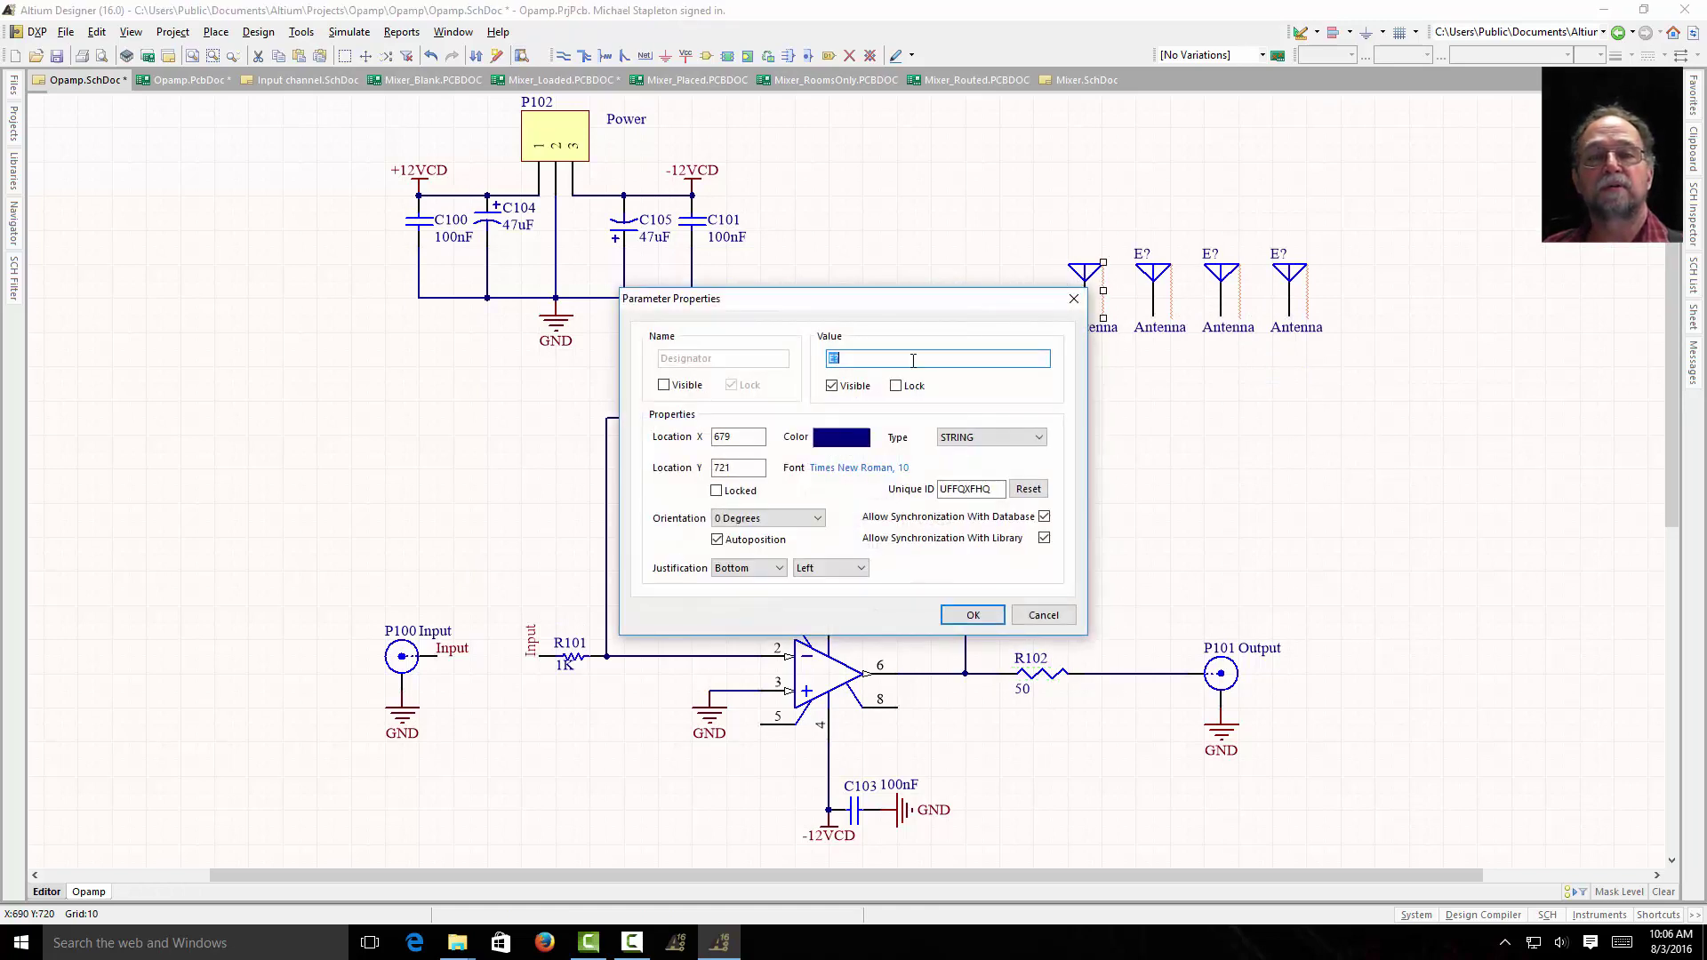
{"action": "left_click", "coordinate": [1018, 622]}
{"action": "double_click", "coordinate": [1086, 267]}
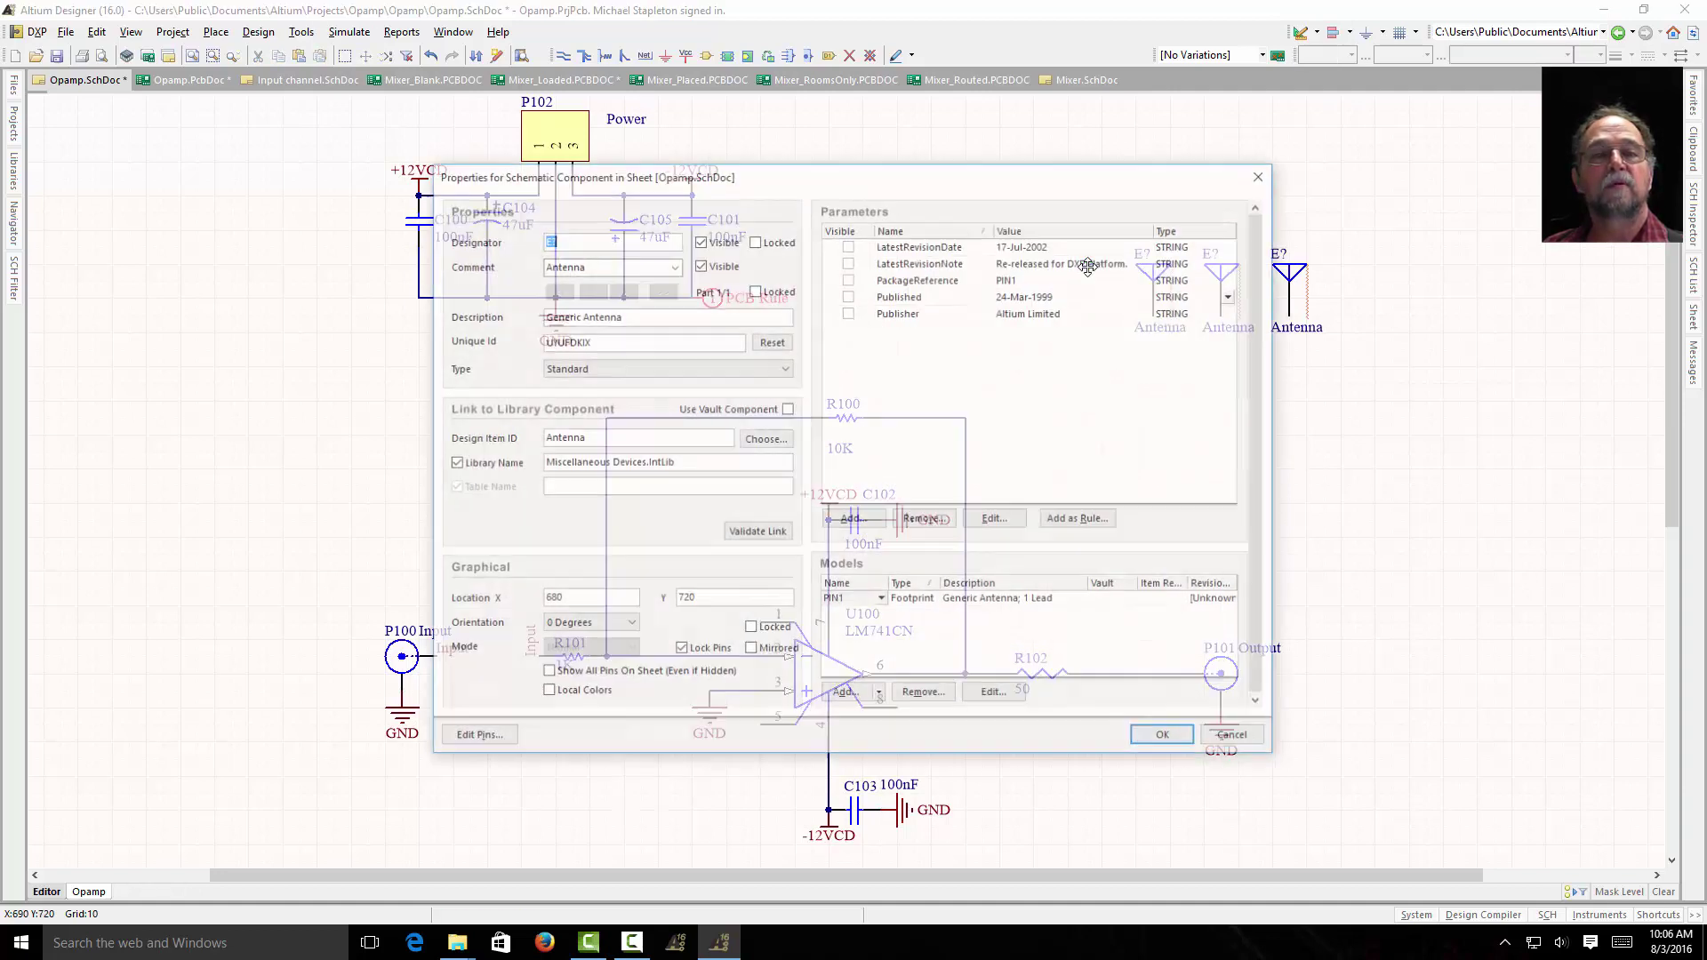
{"action": "key", "text": "Tab"}
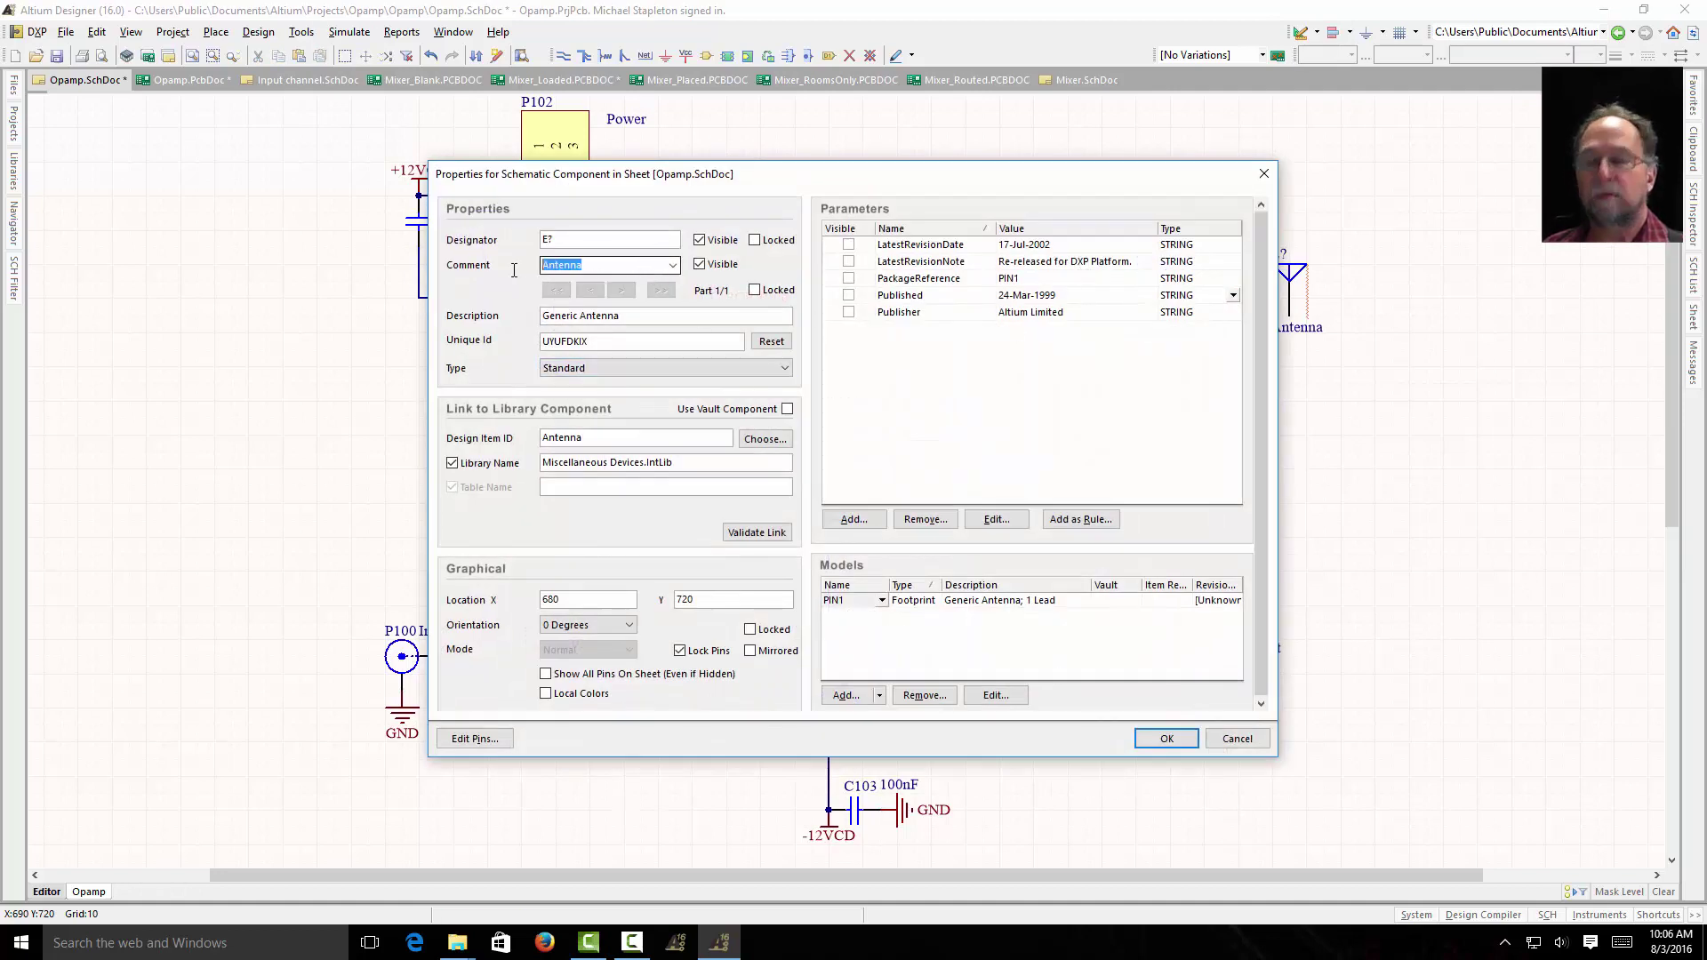
{"action": "type", "text": "Mount"}
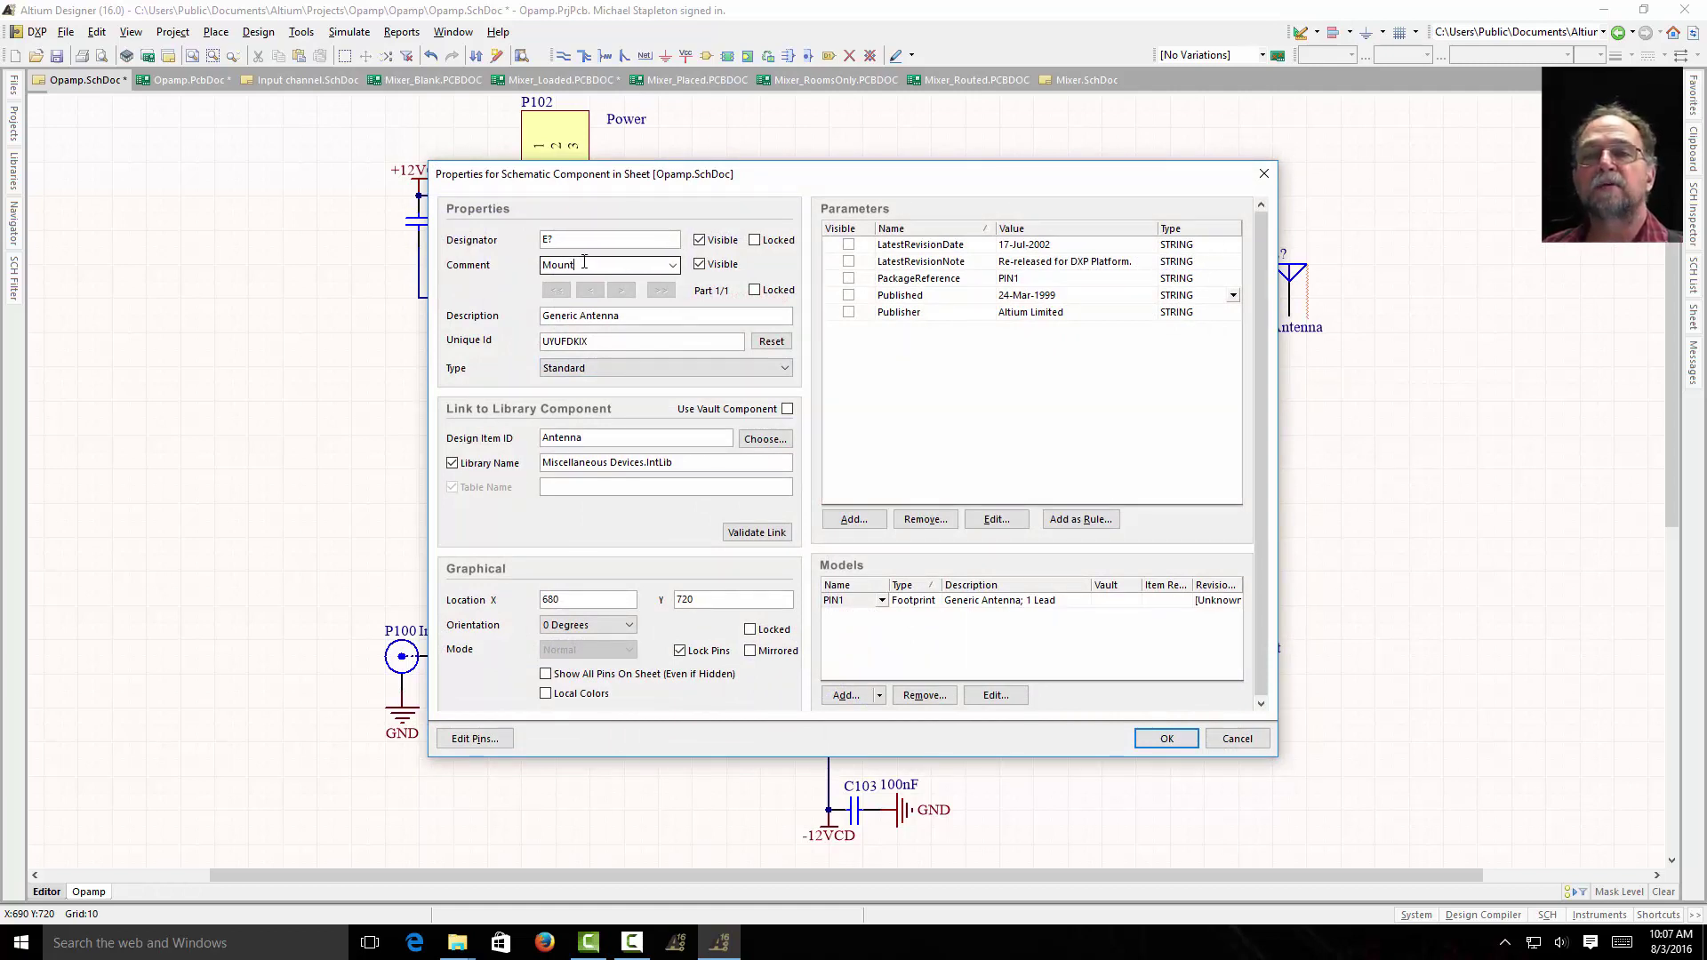
{"action": "left_click_drag", "start_coordinate": [584, 262], "coordinate": [532, 271]}
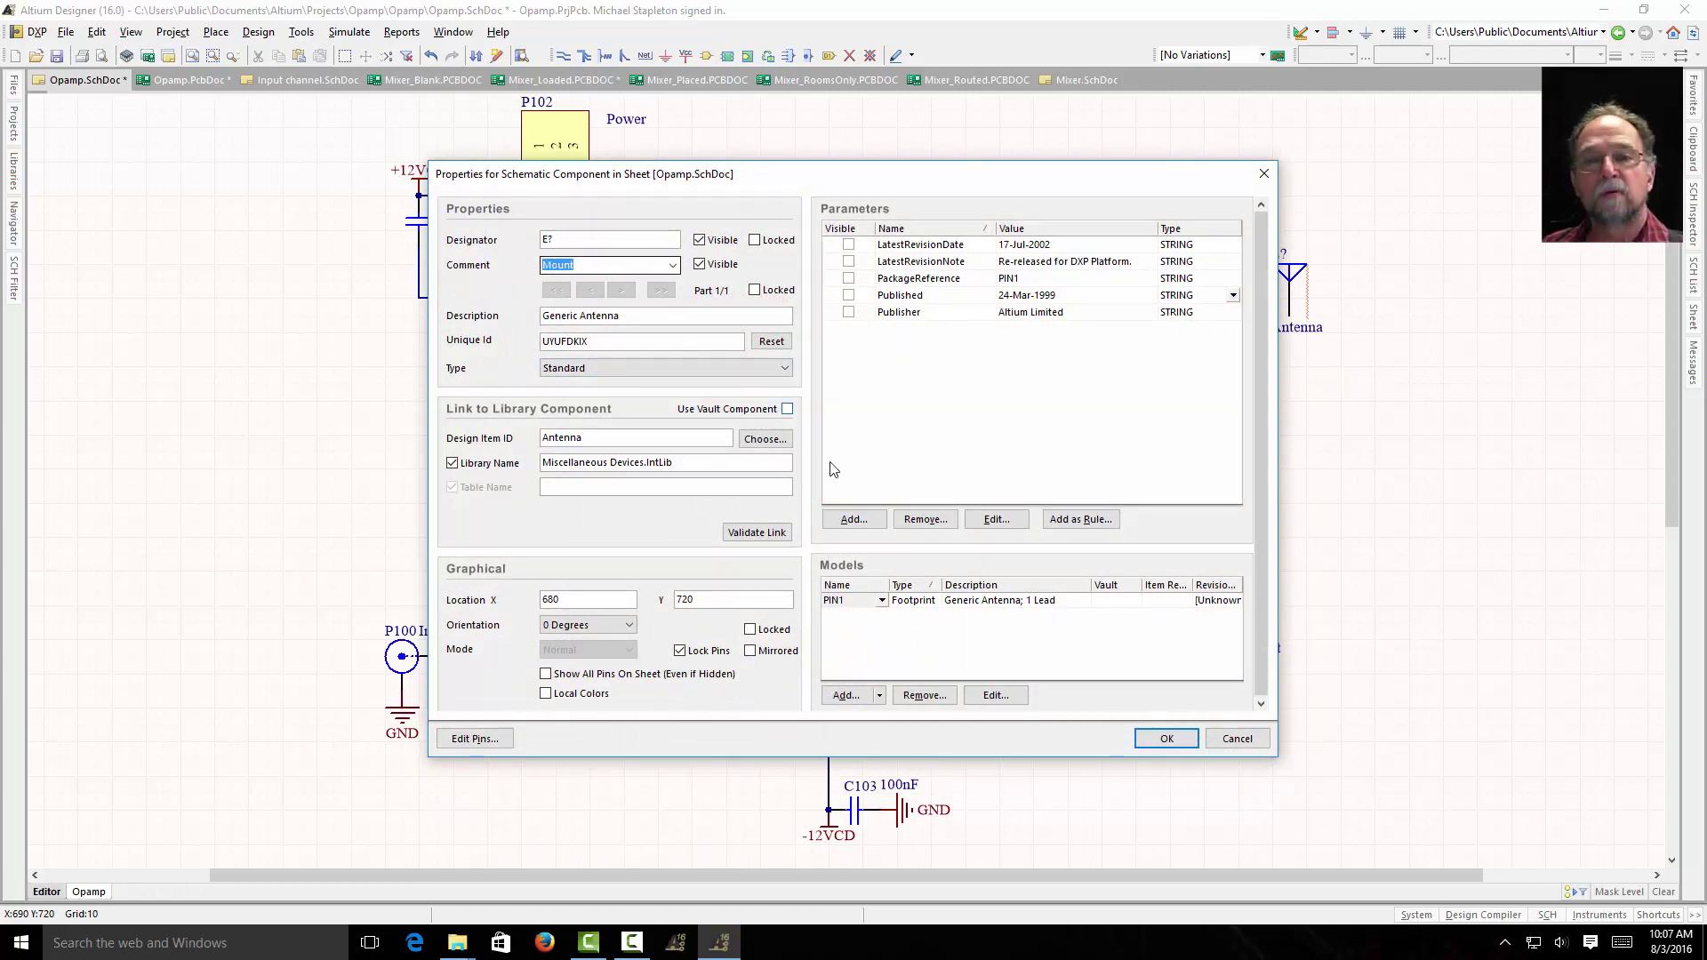
{"action": "left_click", "coordinate": [1159, 738]}
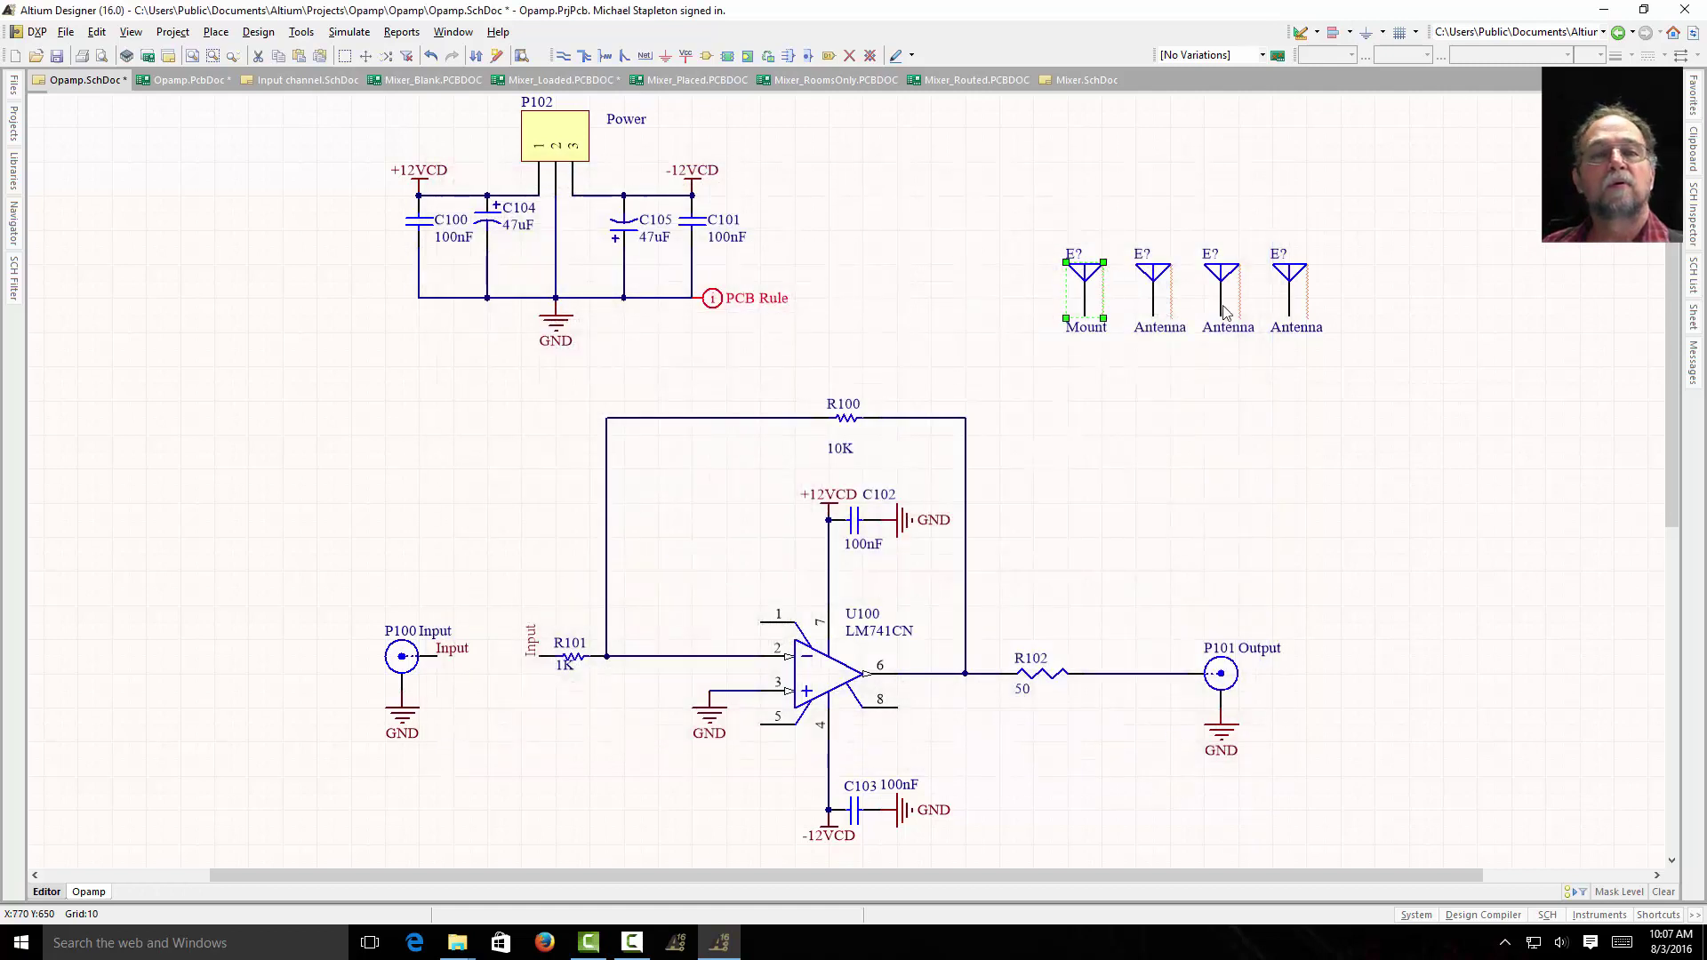
Set the comment of each of the other three antenna components to Mount.
{"action": "double_click", "coordinate": [1167, 281]}
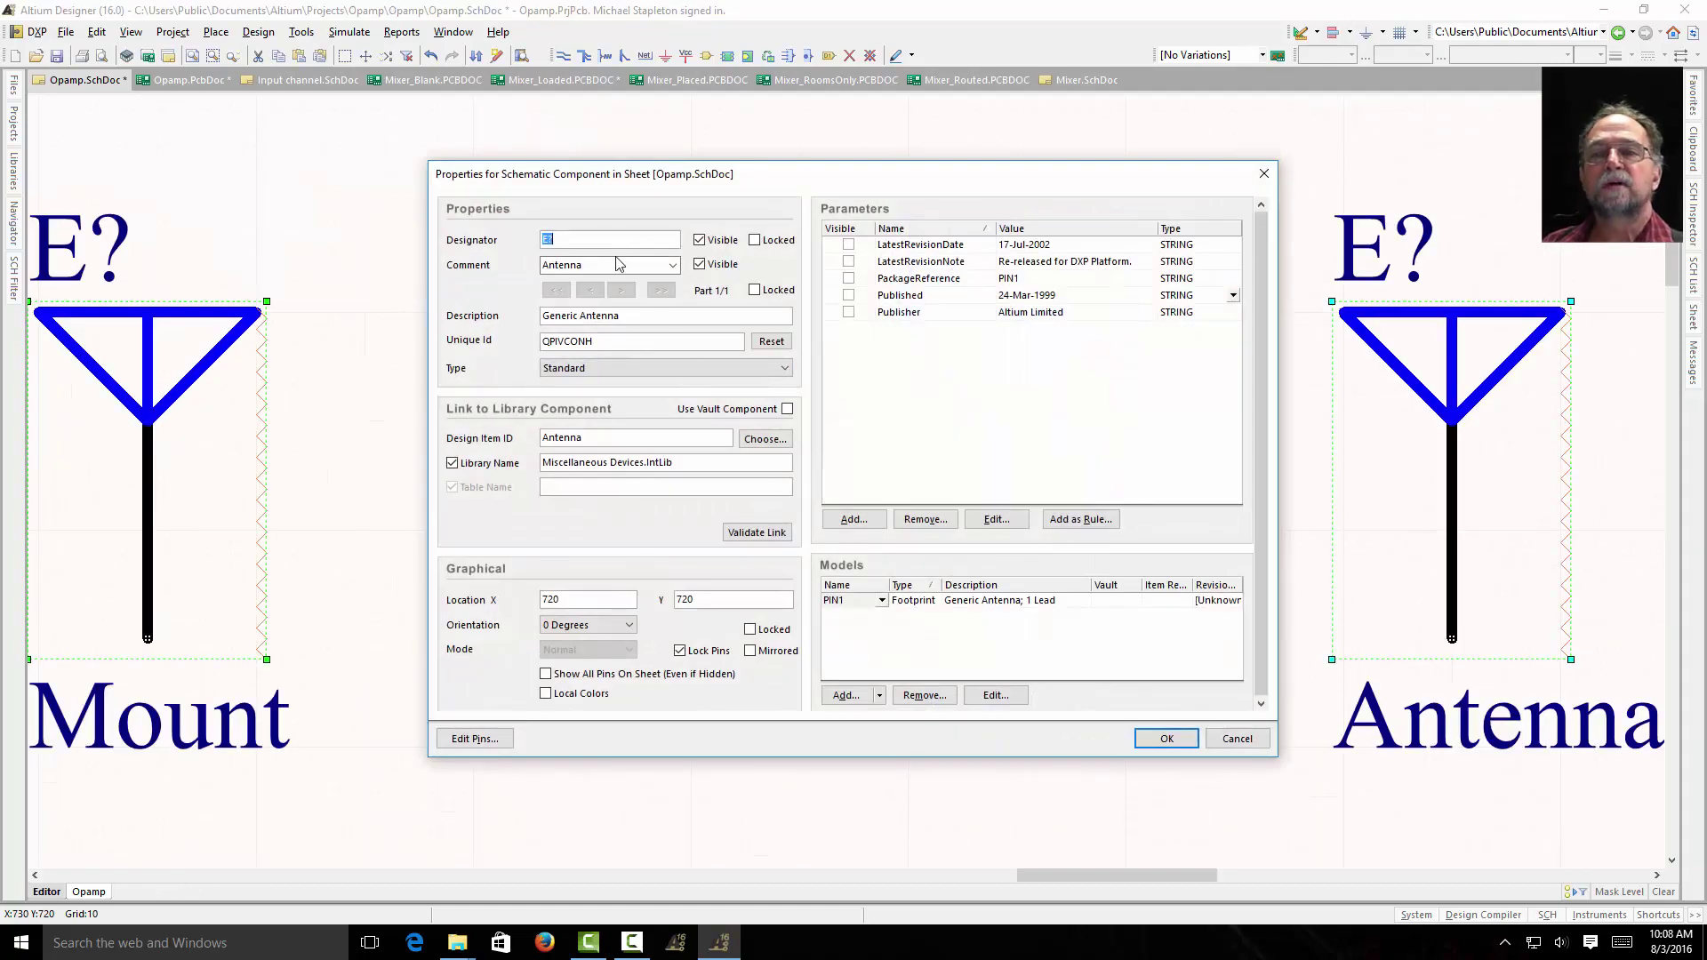
{"action": "left_click_drag", "start_coordinate": [619, 263], "coordinate": [426, 287]}
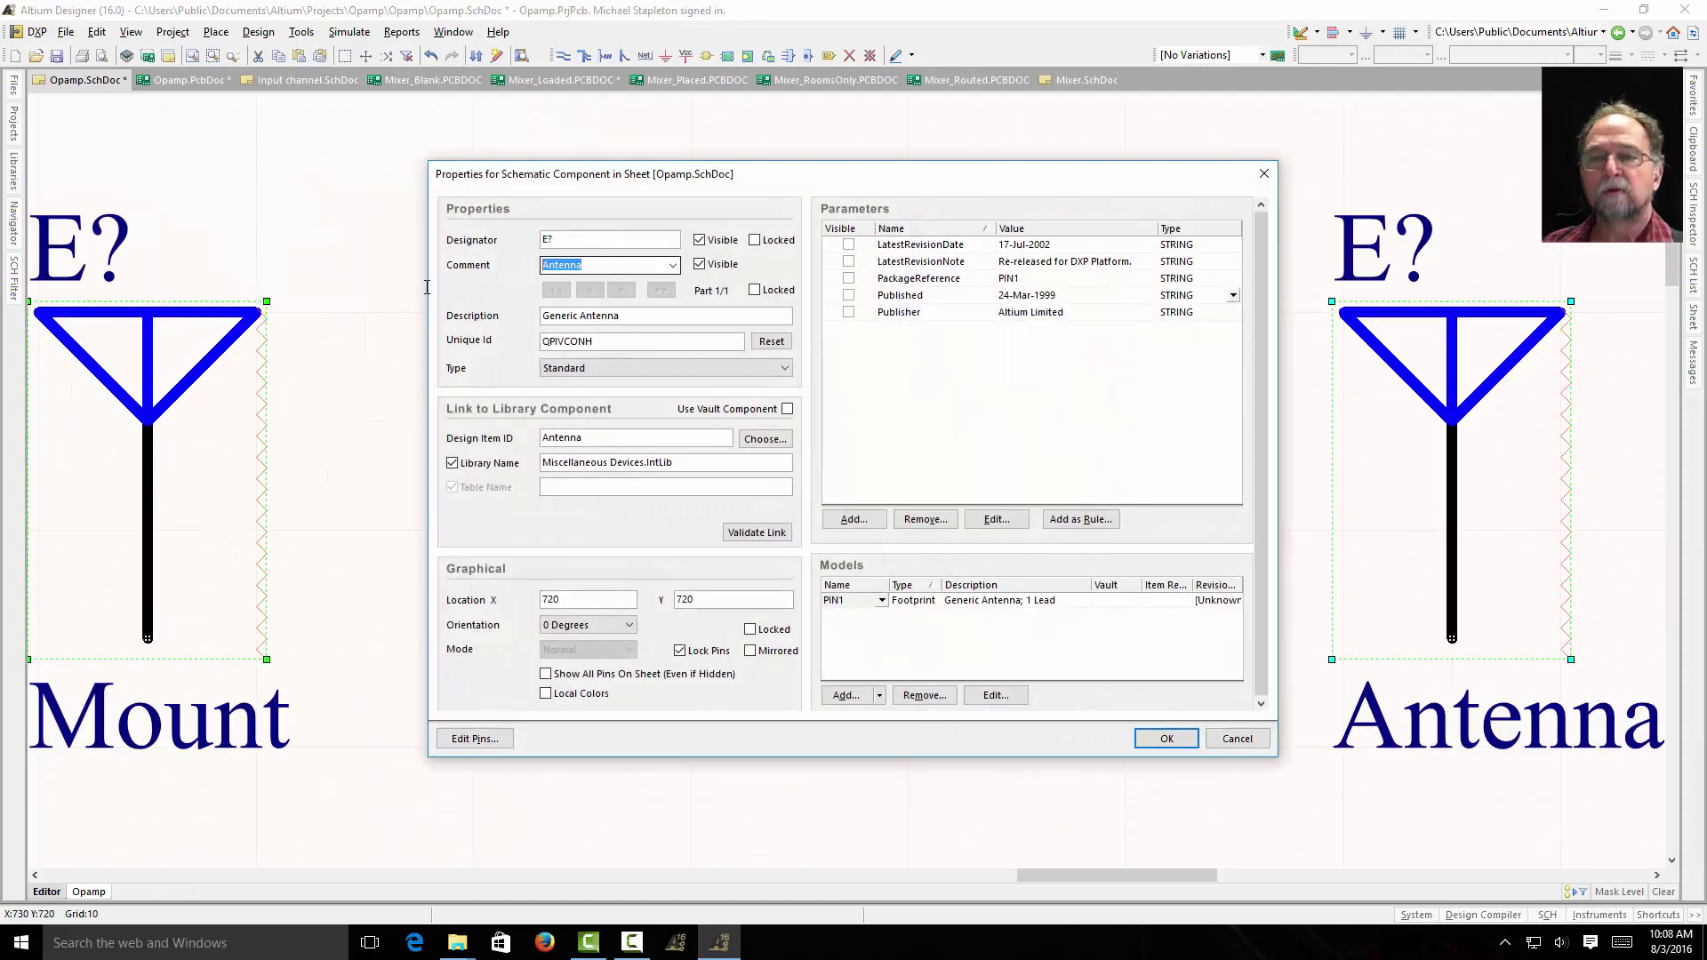
{"action": "type", "text": "Mount"}
{"action": "left_click", "coordinate": [1165, 739]}
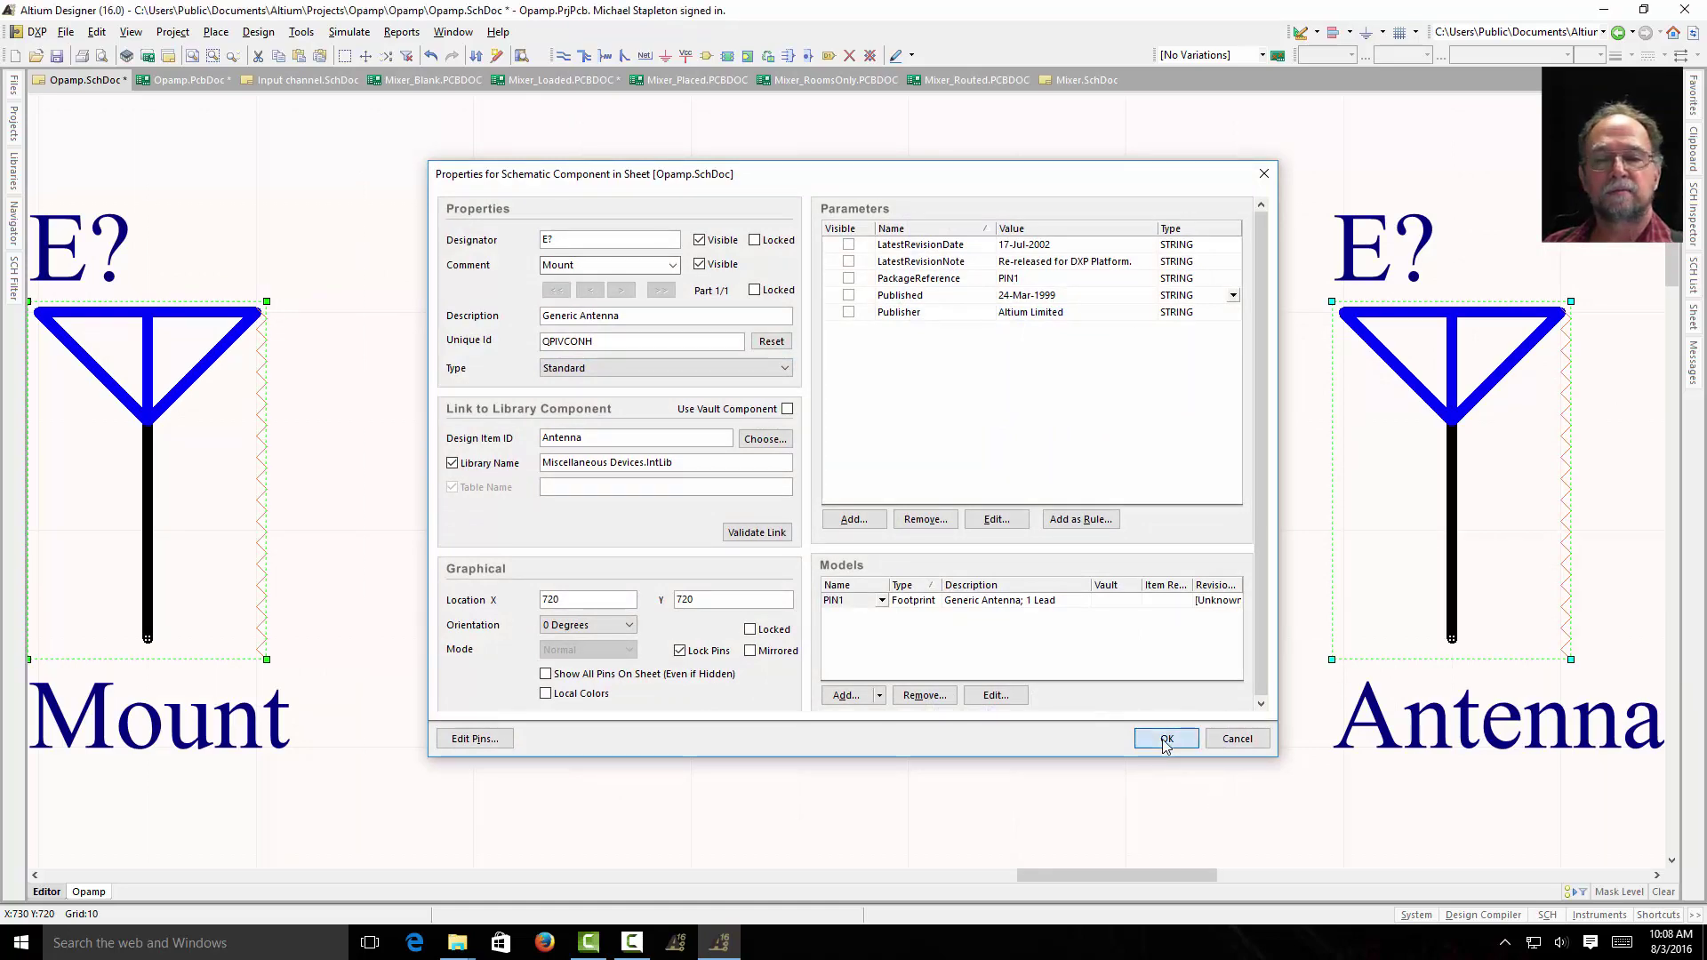
{"action": "double_click", "coordinate": [1016, 396]}
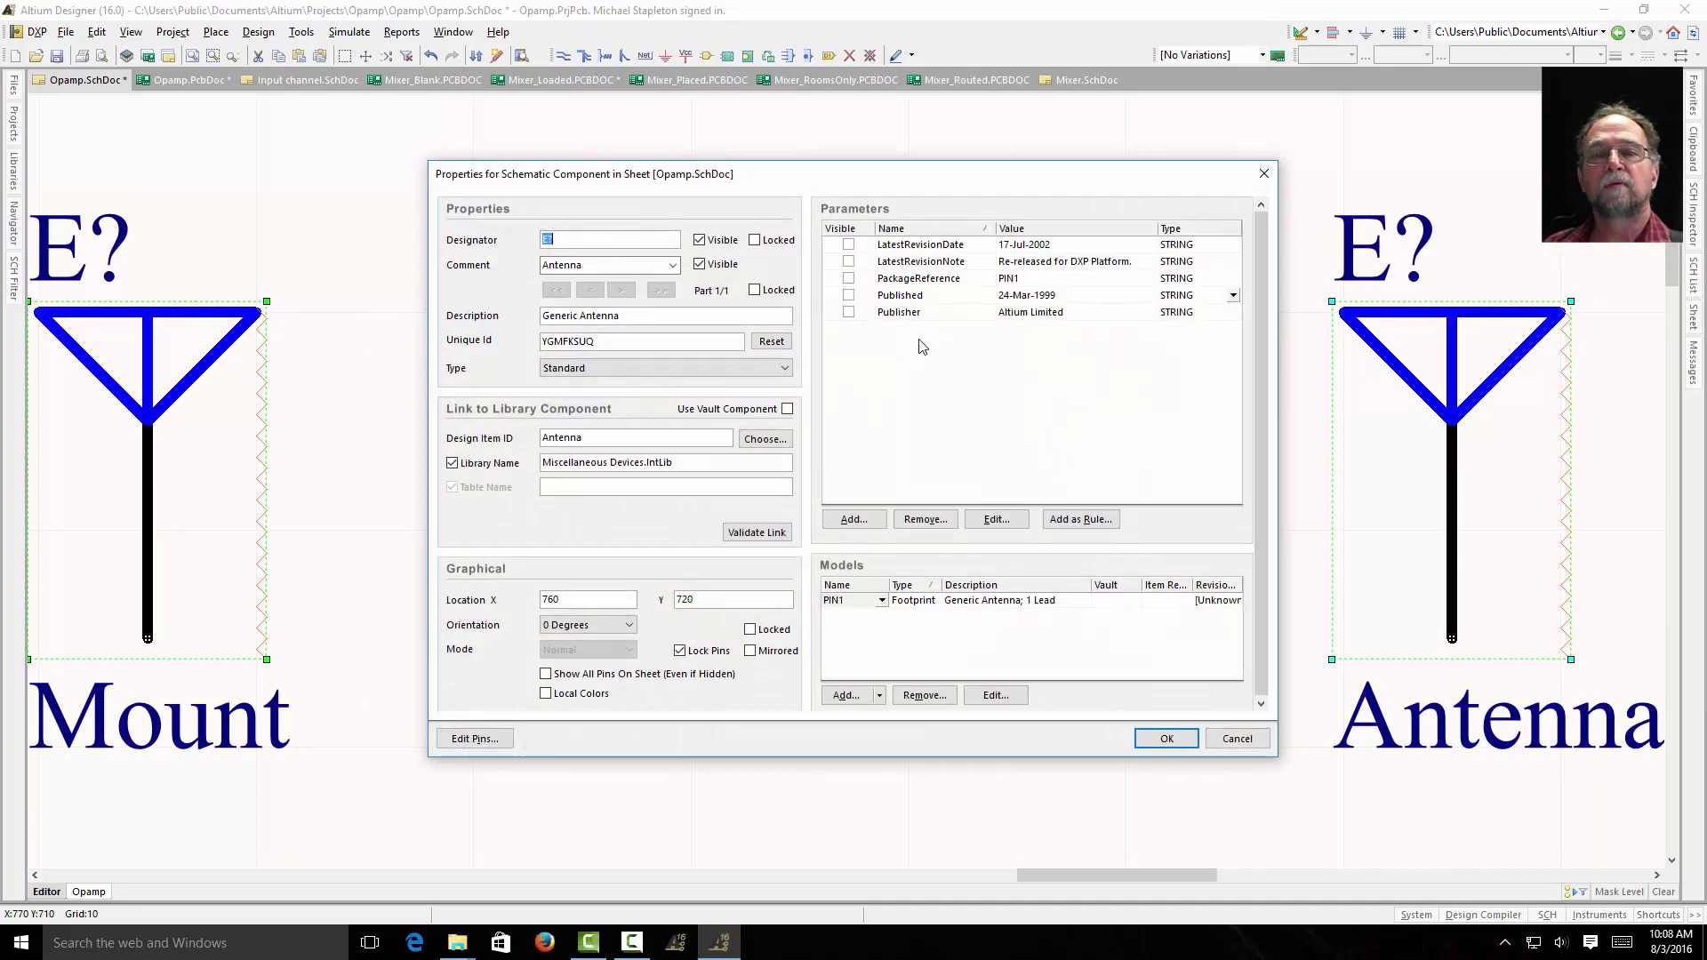
{"action": "left_click_drag", "start_coordinate": [613, 264], "coordinate": [523, 286]}
{"action": "type", "text": "Mount"}
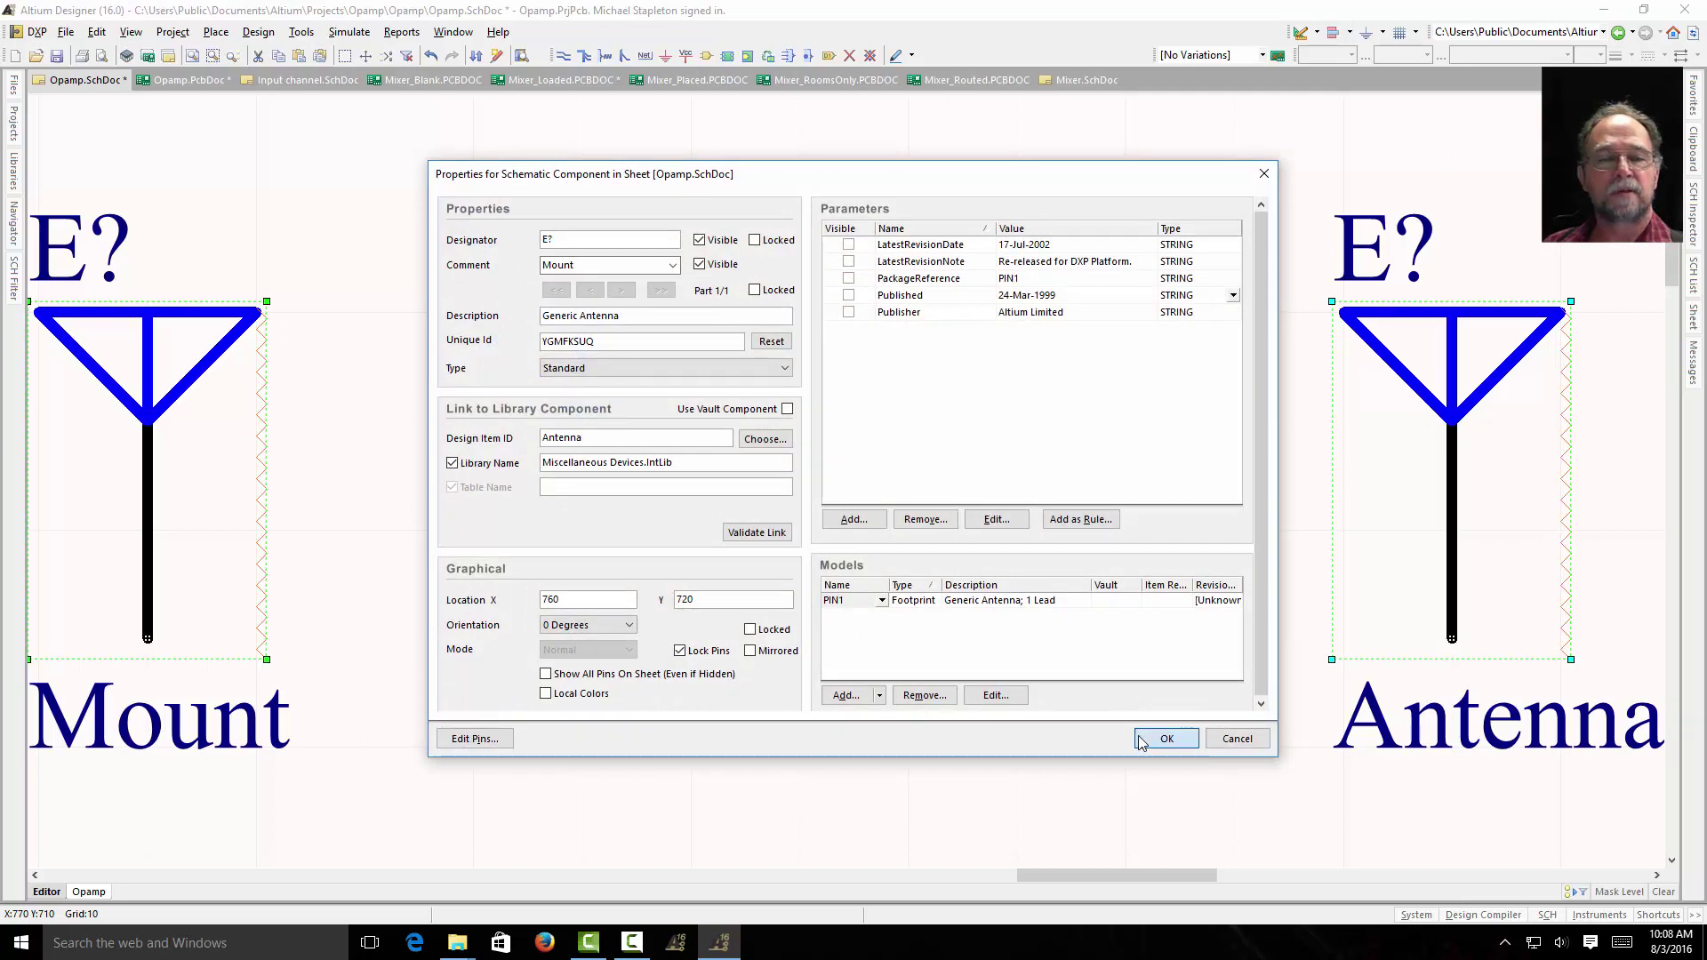
{"action": "left_click", "coordinate": [1165, 739]}
{"action": "double_click", "coordinate": [1472, 360]}
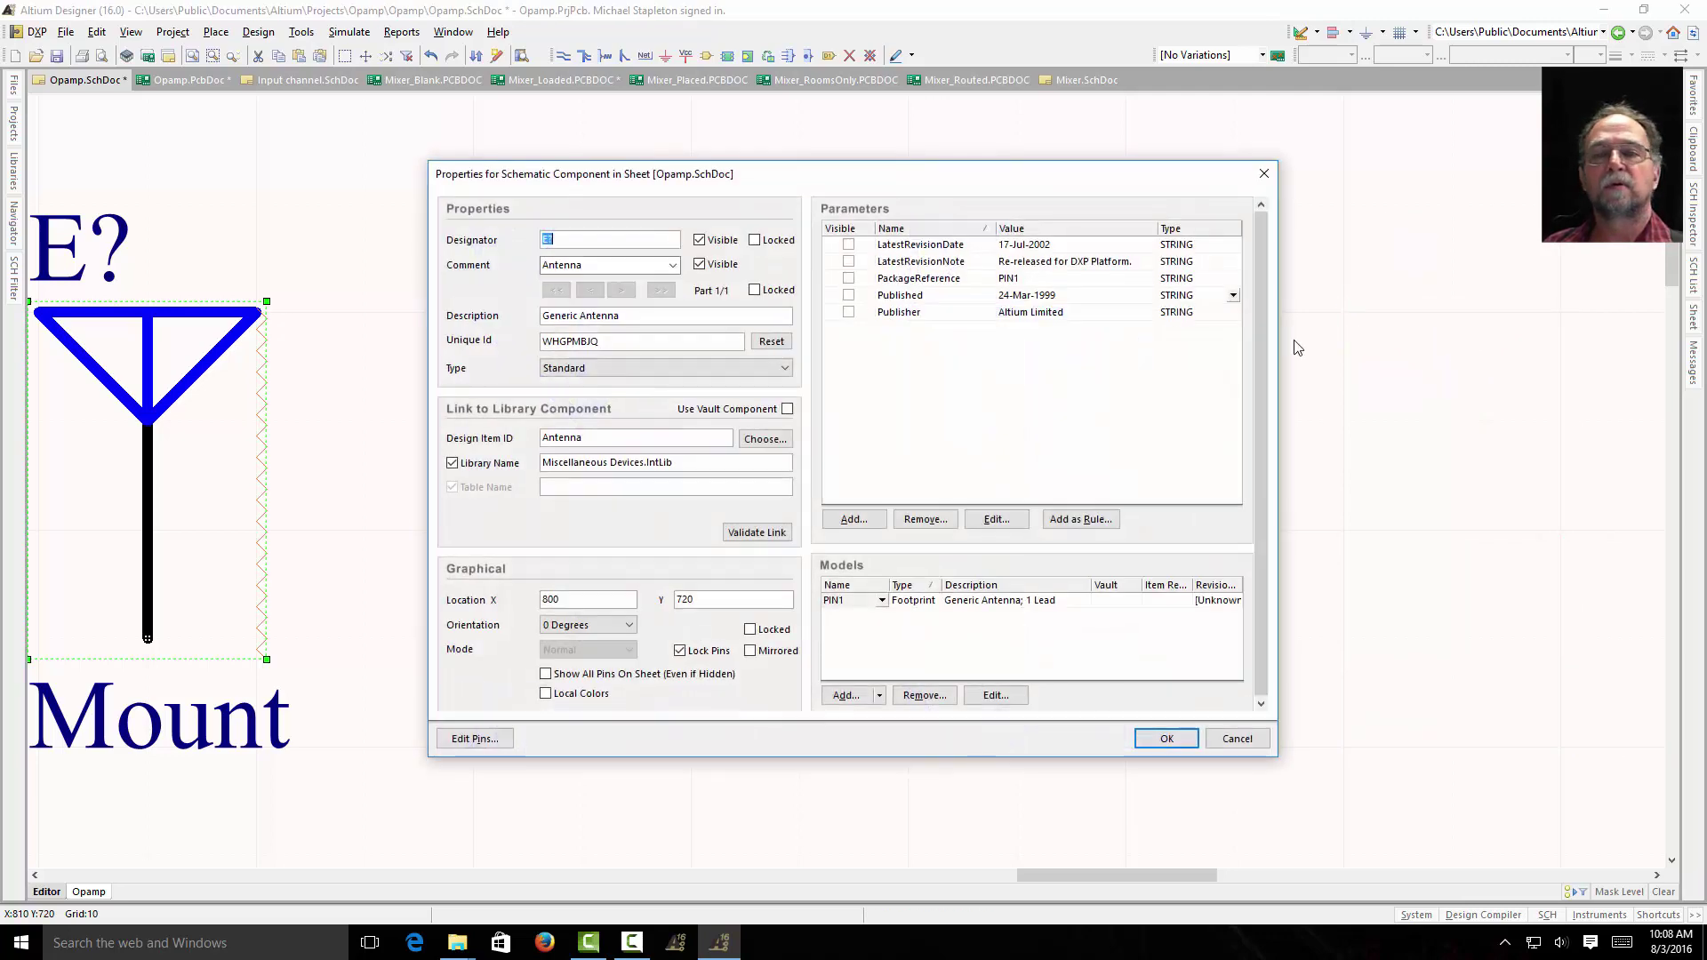
{"action": "left_click_drag", "start_coordinate": [613, 264], "coordinate": [542, 265]}
{"action": "type", "text": "Mount"}
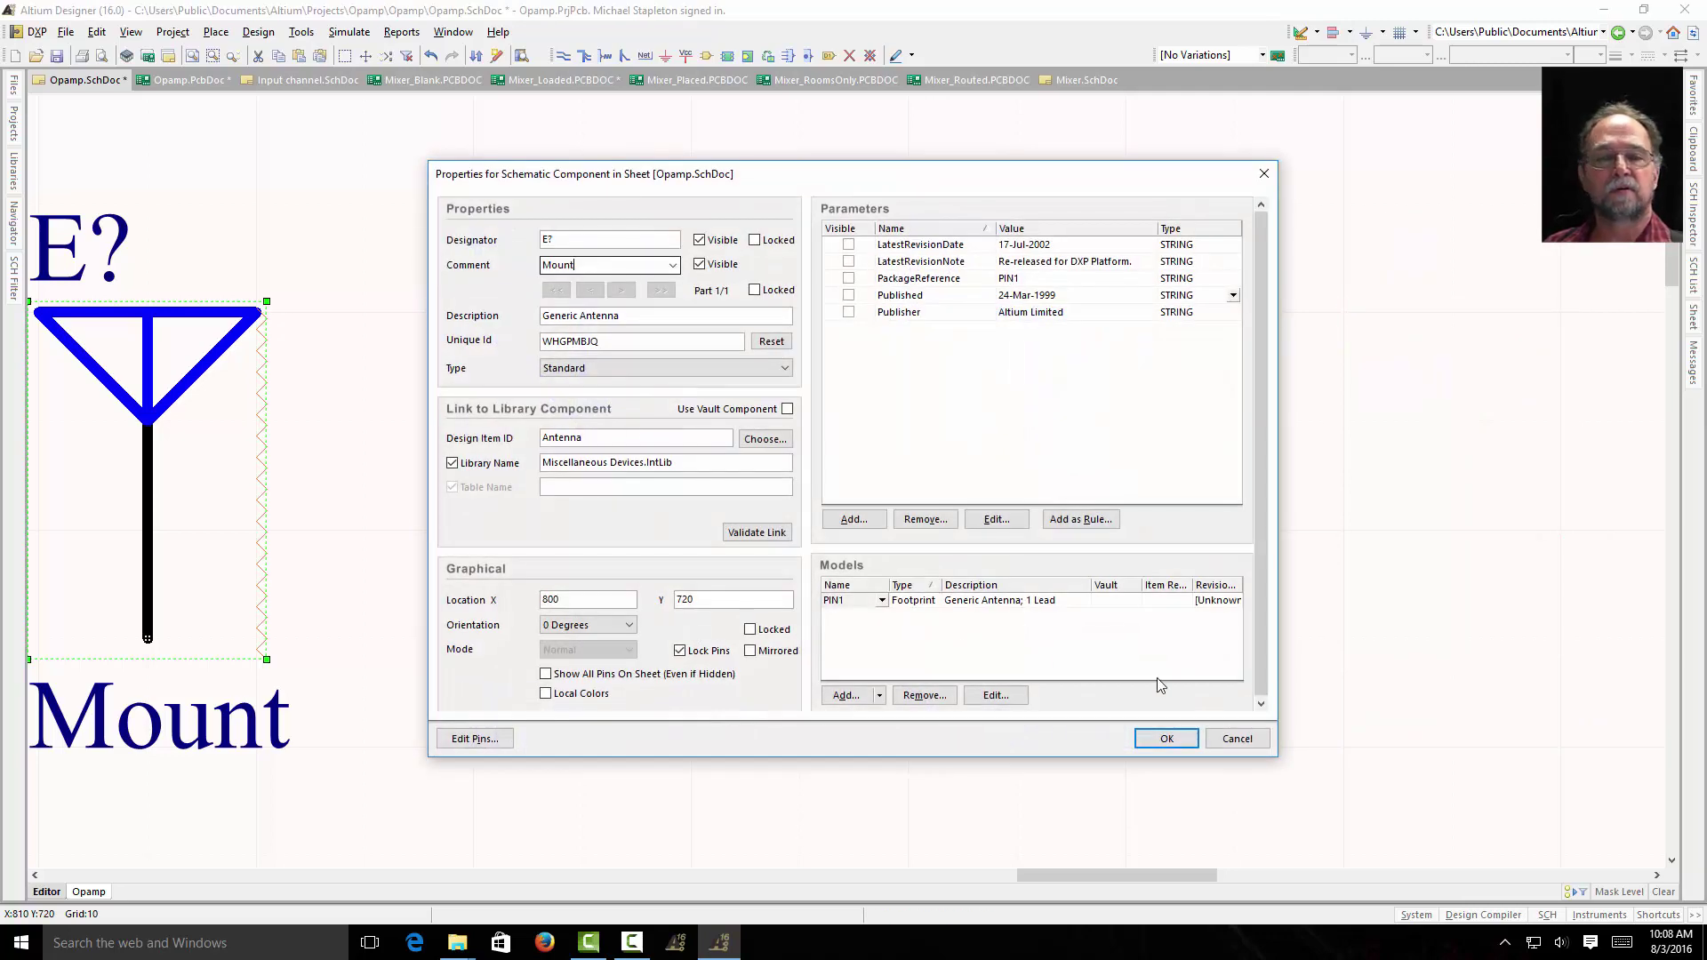
{"action": "left_click", "coordinate": [1165, 739]}
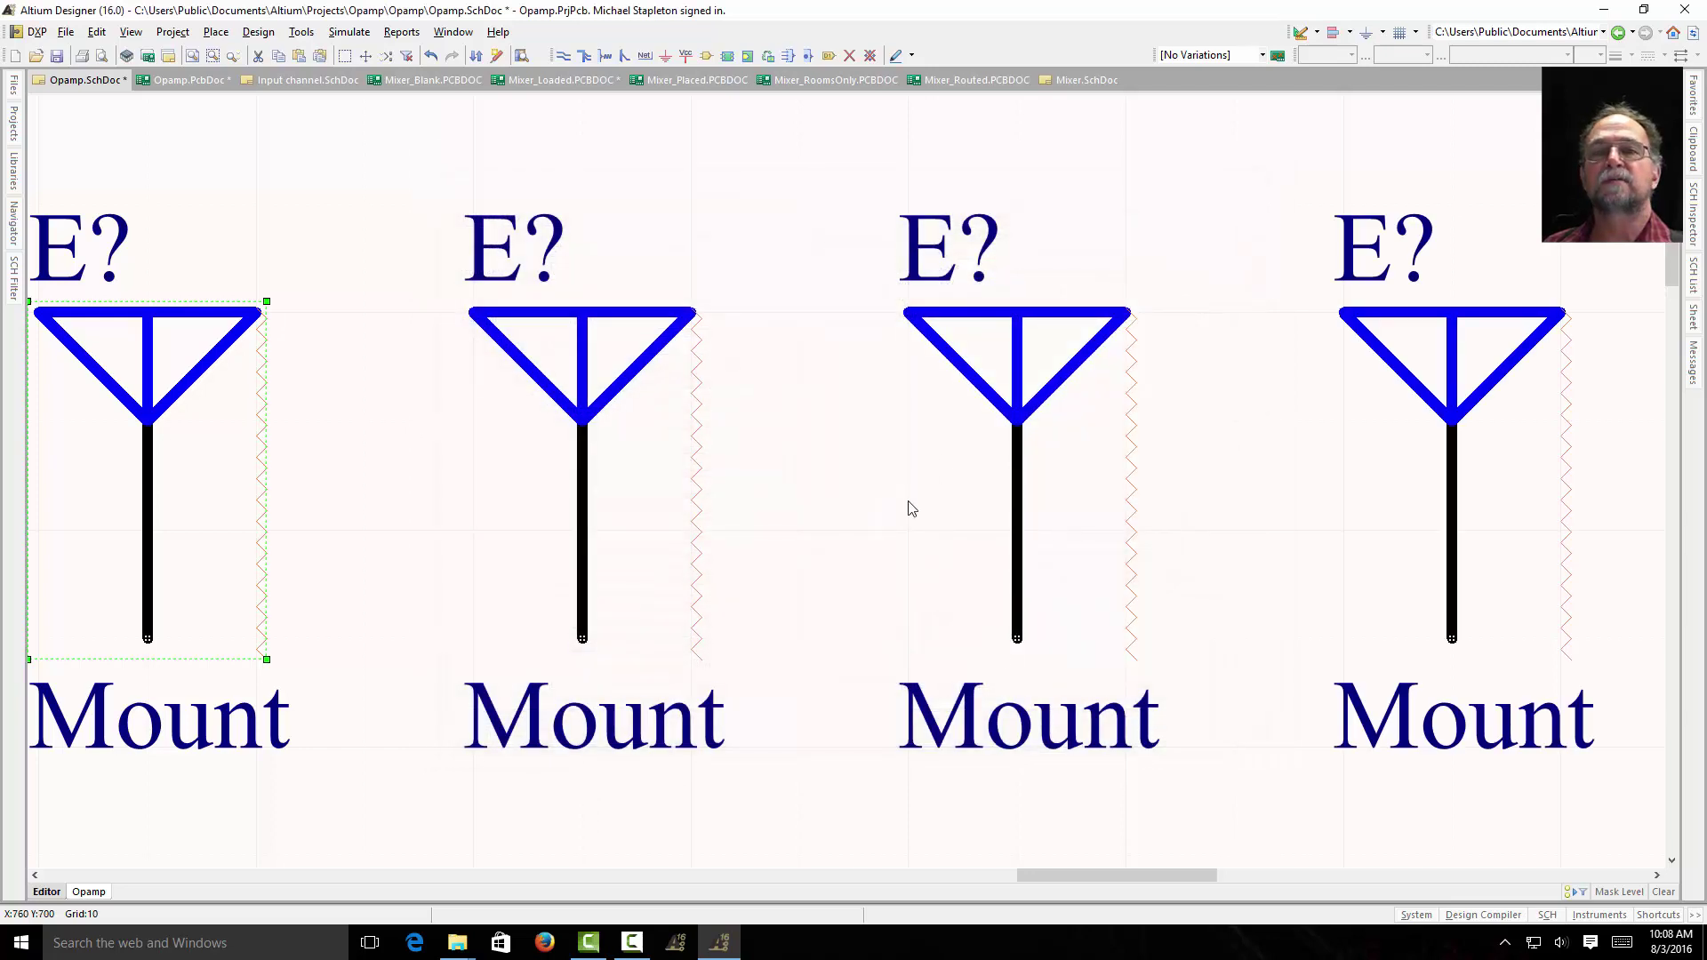
Place a GND power port just below the row, midway between the first and second Mount components.
{"action": "left_click", "coordinate": [665, 55]}
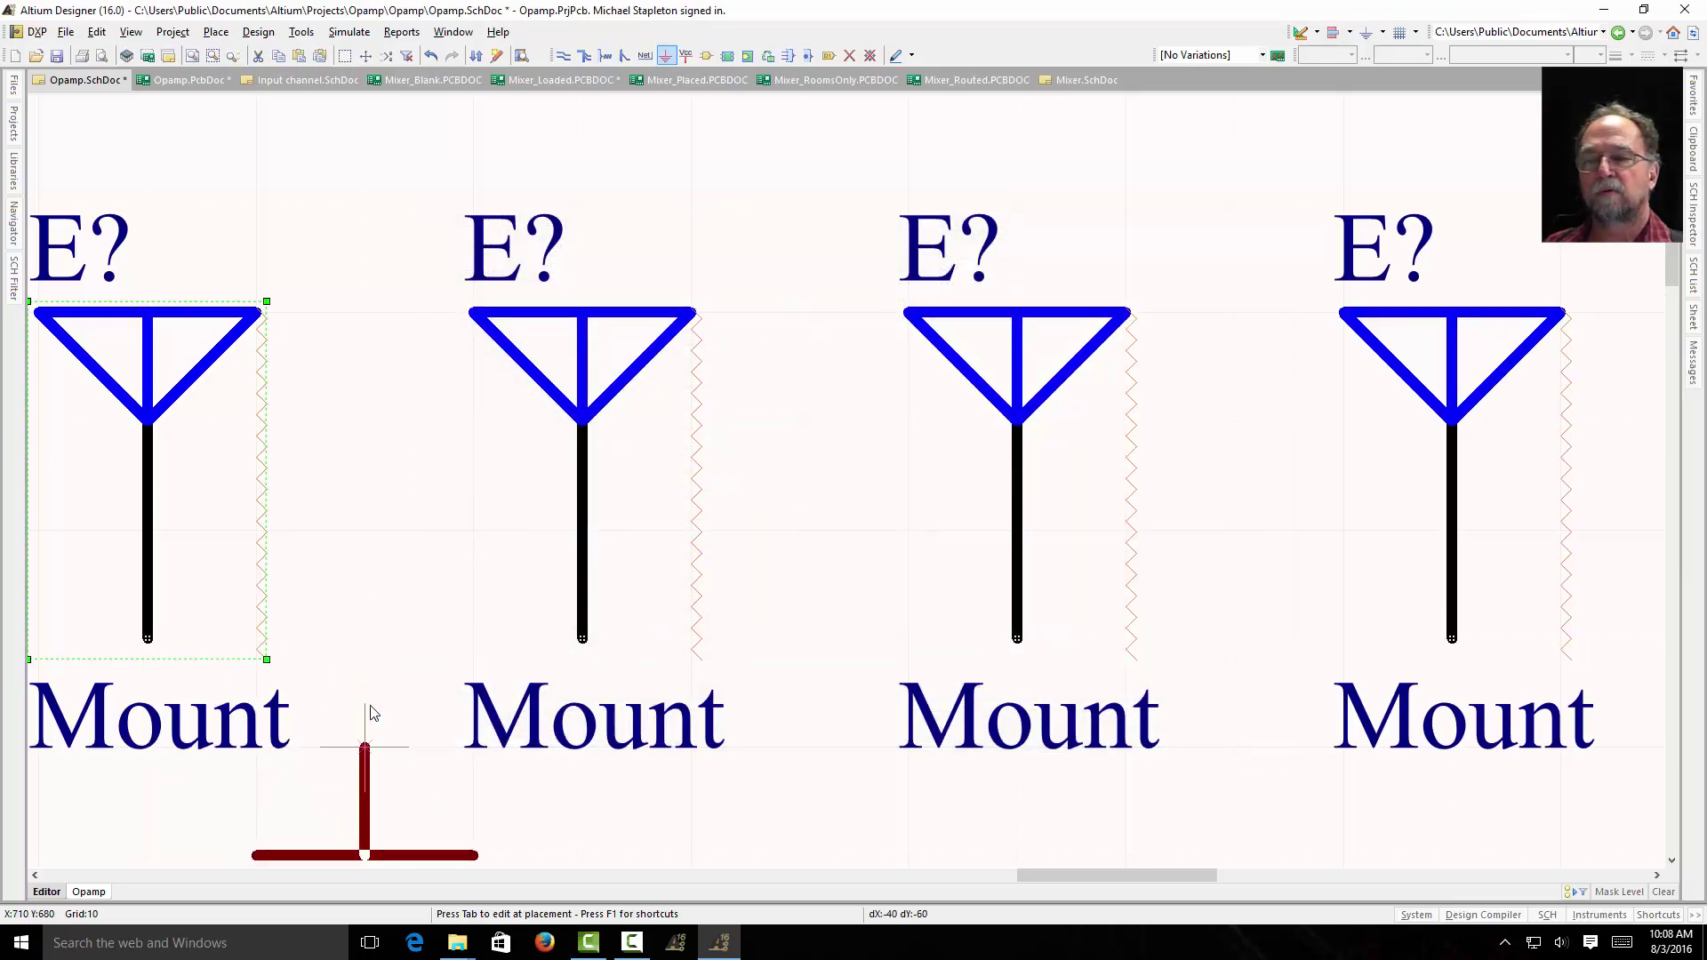
{"action": "left_click", "coordinate": [367, 745]}
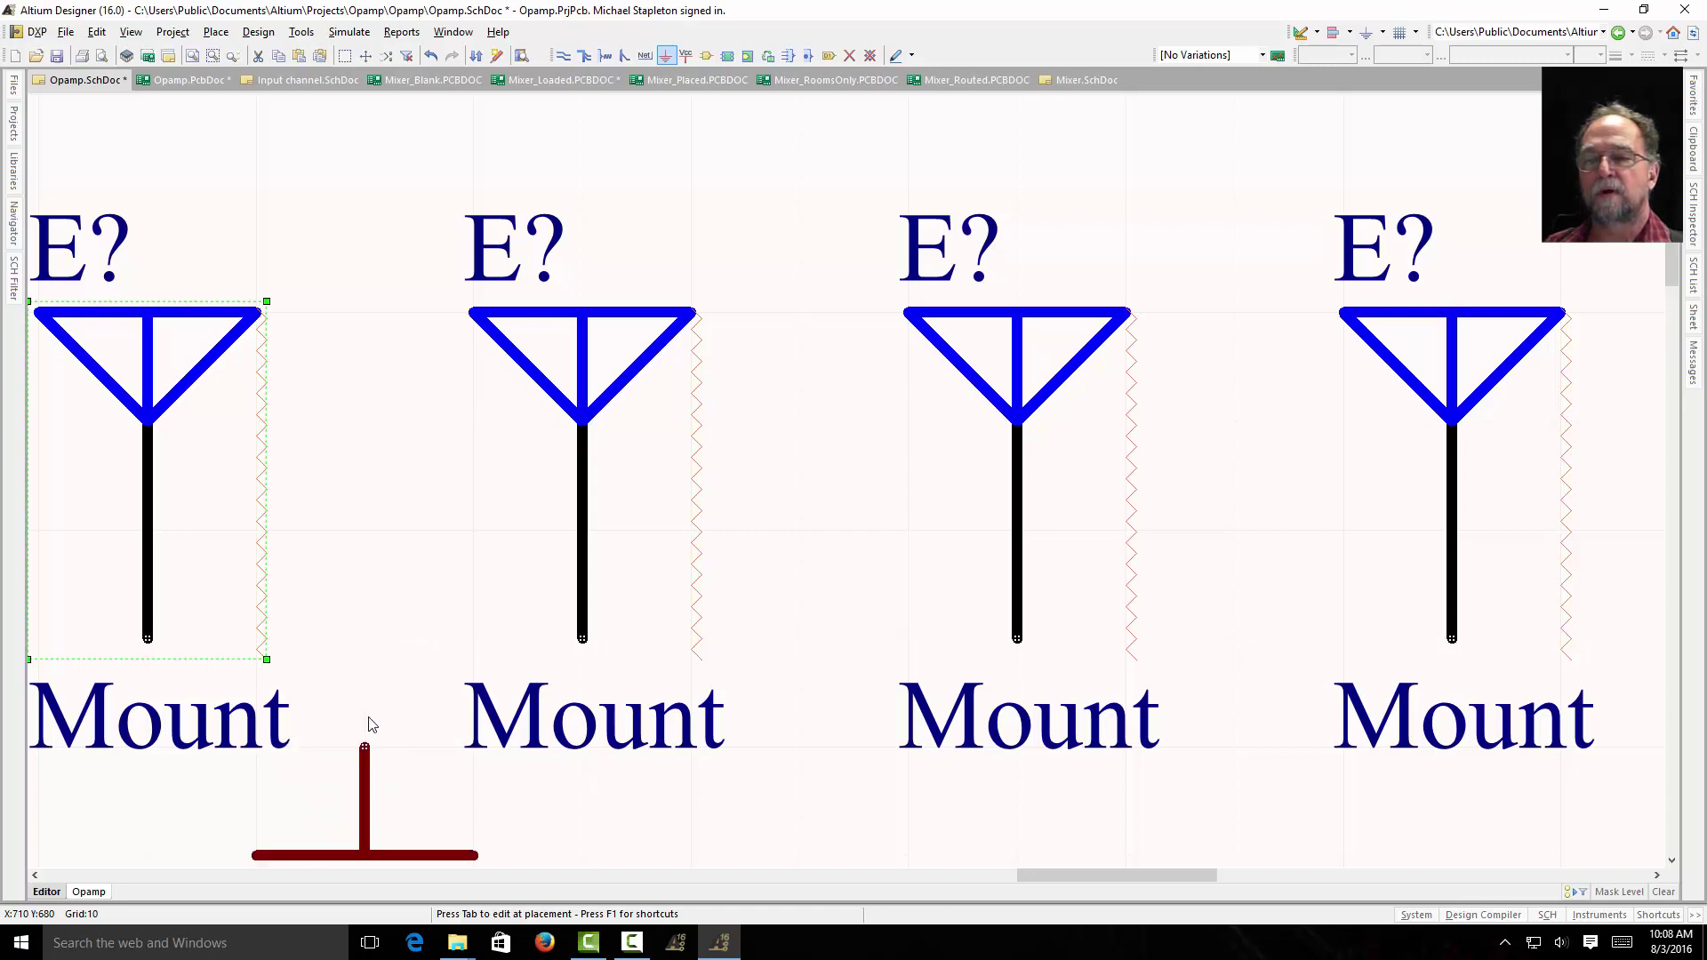
{"action": "key", "text": "Escape"}
Wire the pins of all four Mount components together and connect that wire to the GND power port.
{"action": "left_click", "coordinate": [563, 56]}
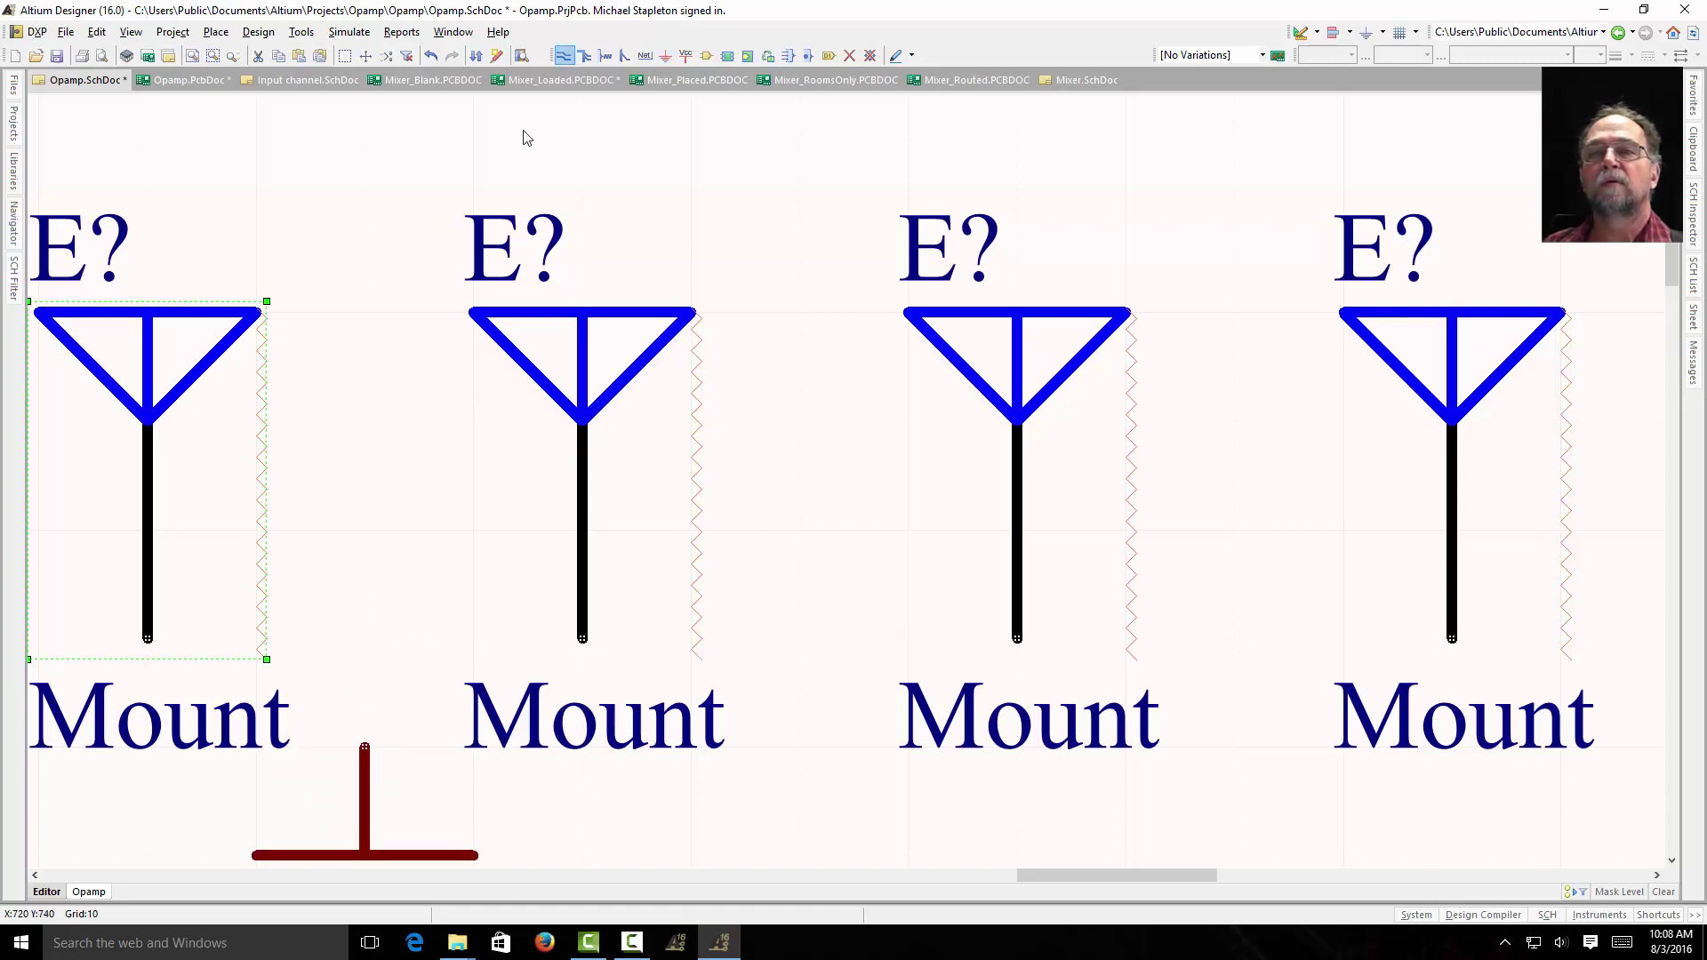
{"action": "left_click", "coordinate": [148, 638]}
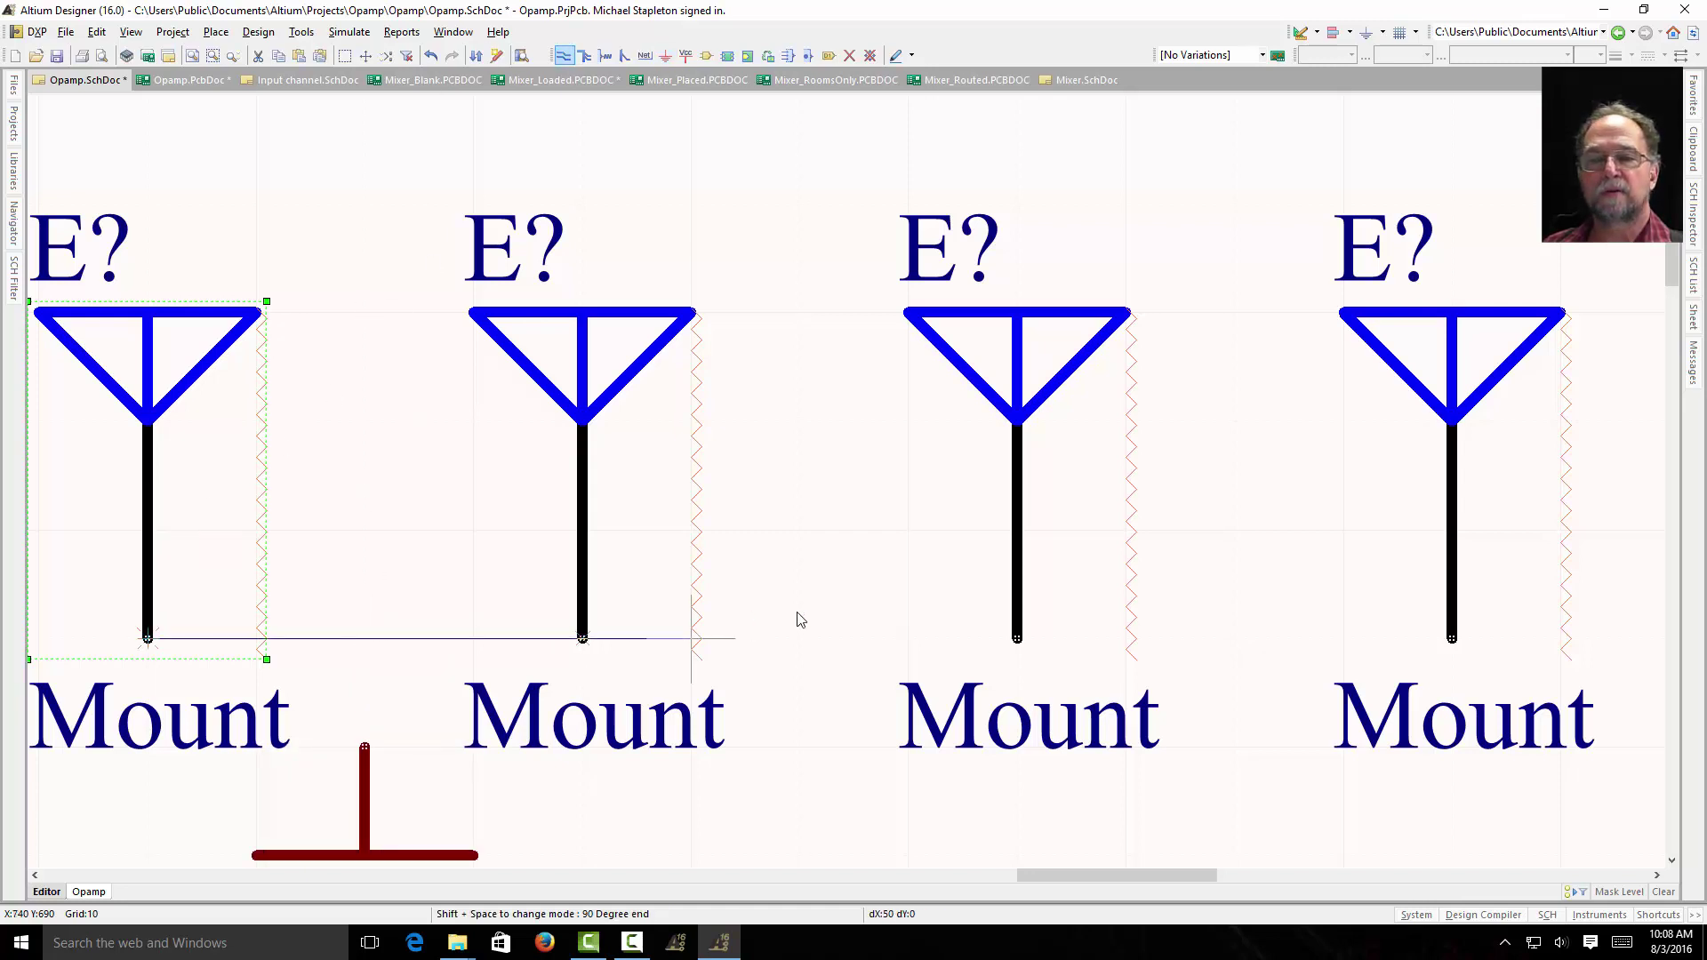
{"action": "left_click", "coordinate": [1452, 638]}
{"action": "left_click", "coordinate": [364, 747]}
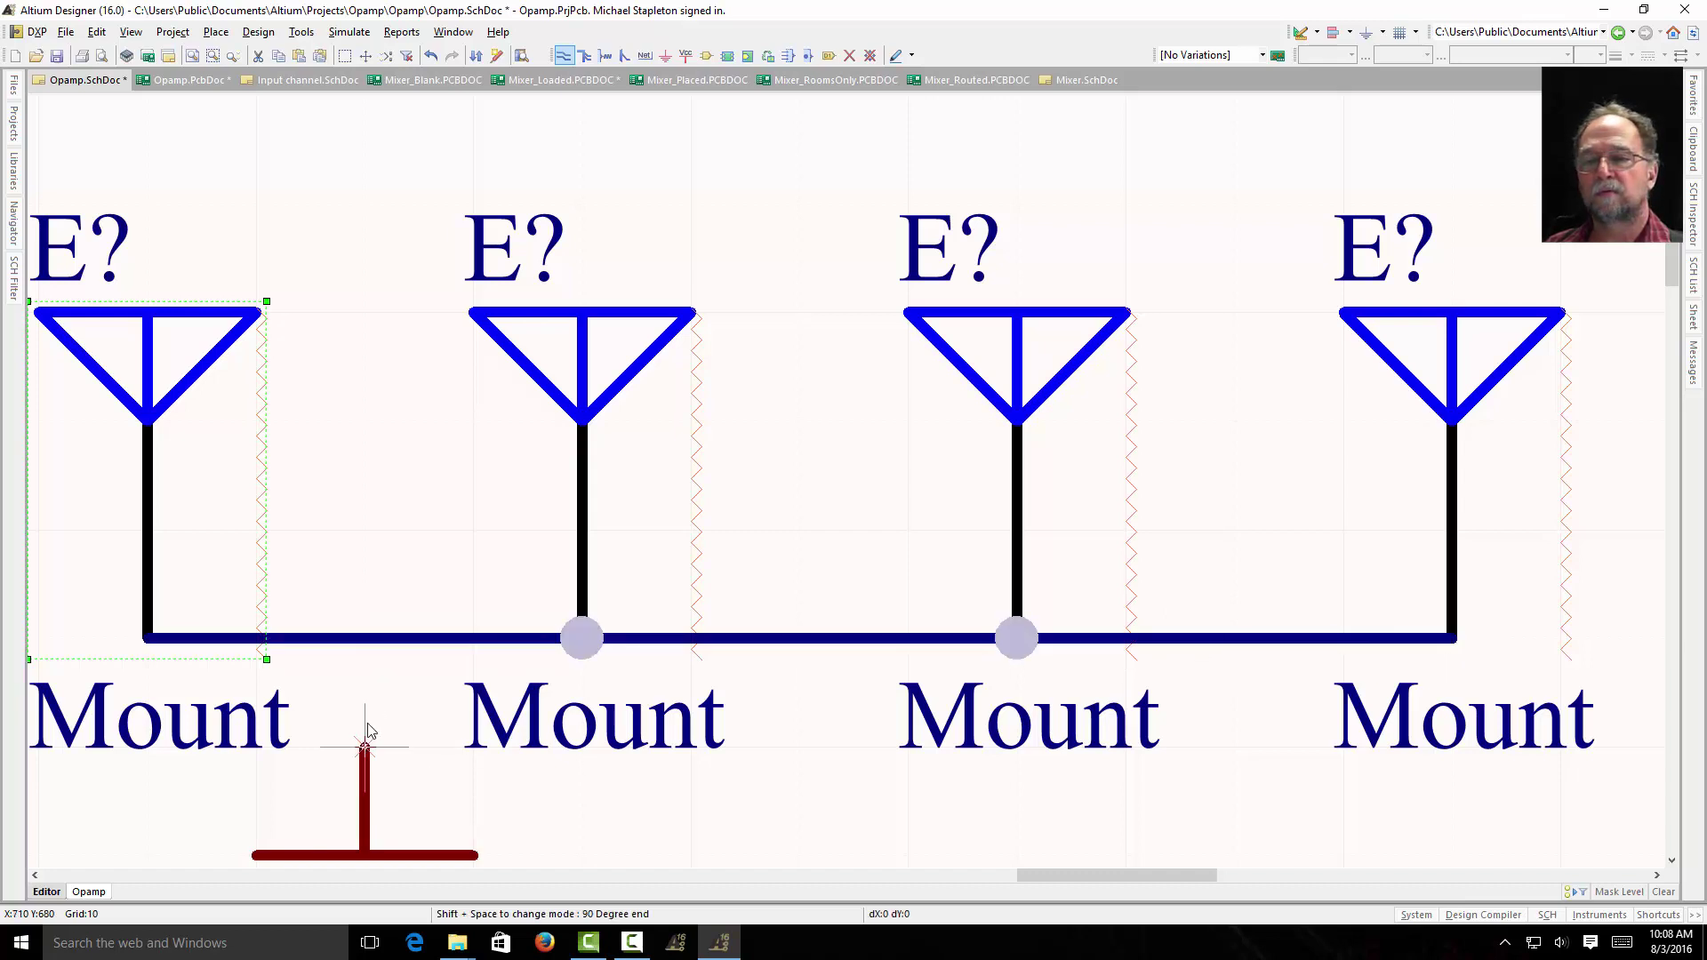
{"action": "left_click", "coordinate": [364, 638]}
{"action": "key", "text": "Escape"}
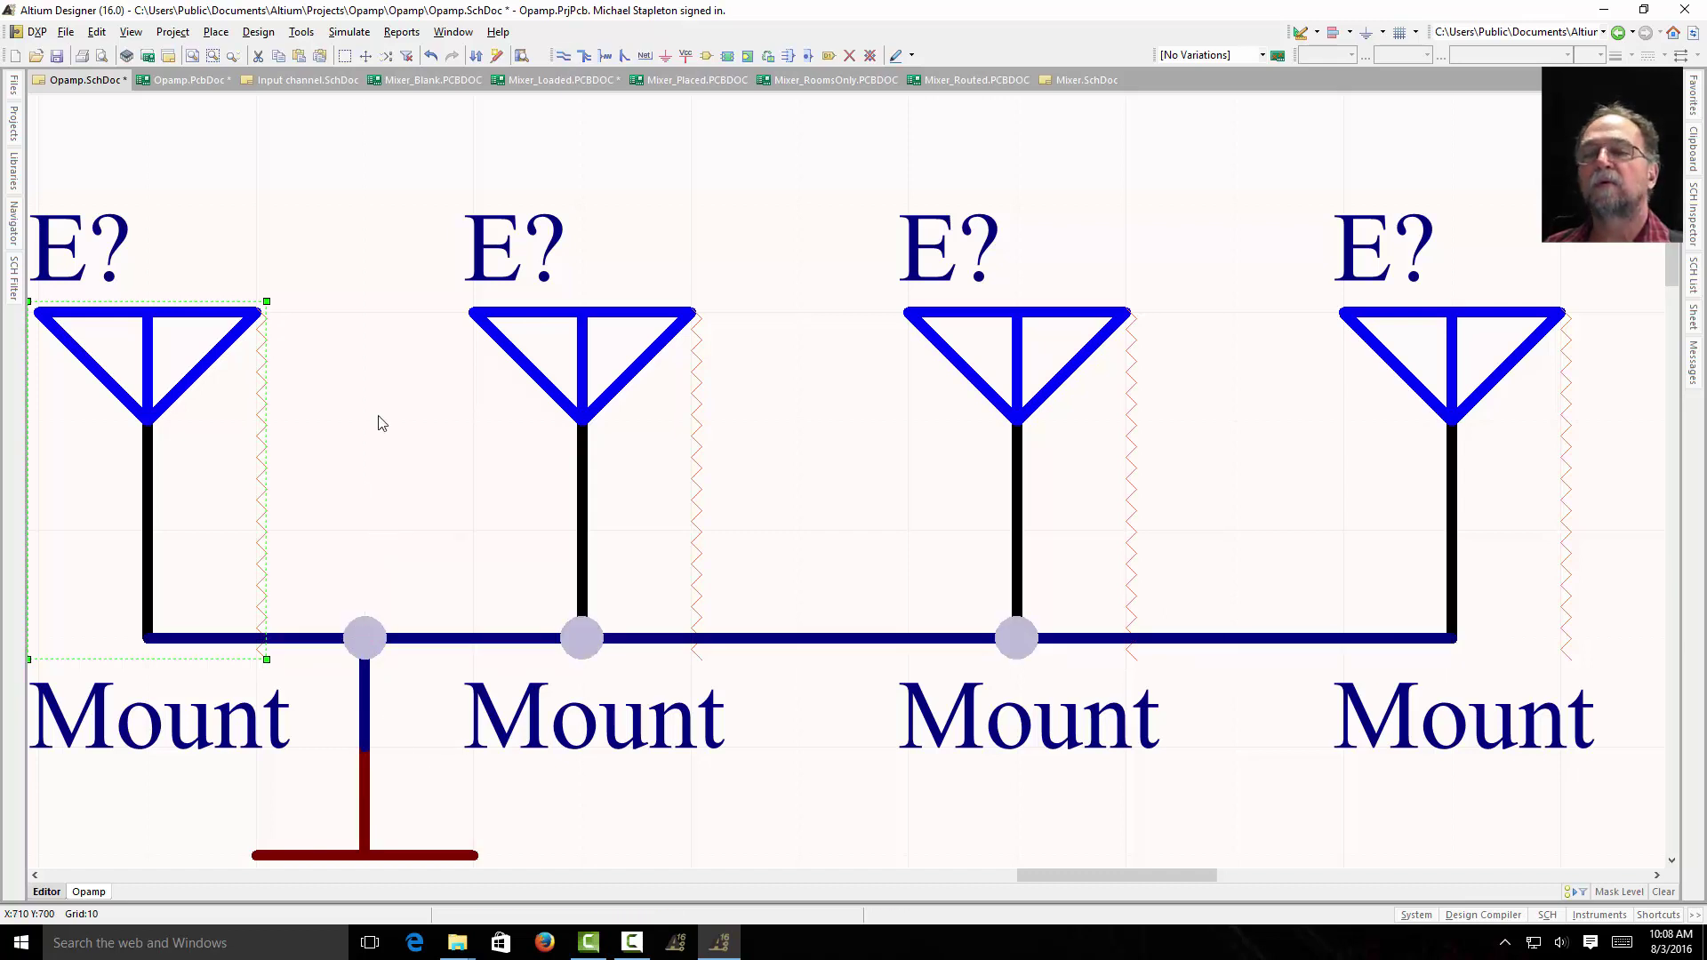
Annotate the schematic quietly to assign designators to the four Mount components, and save the schematic.
{"action": "left_click", "coordinate": [301, 32]}
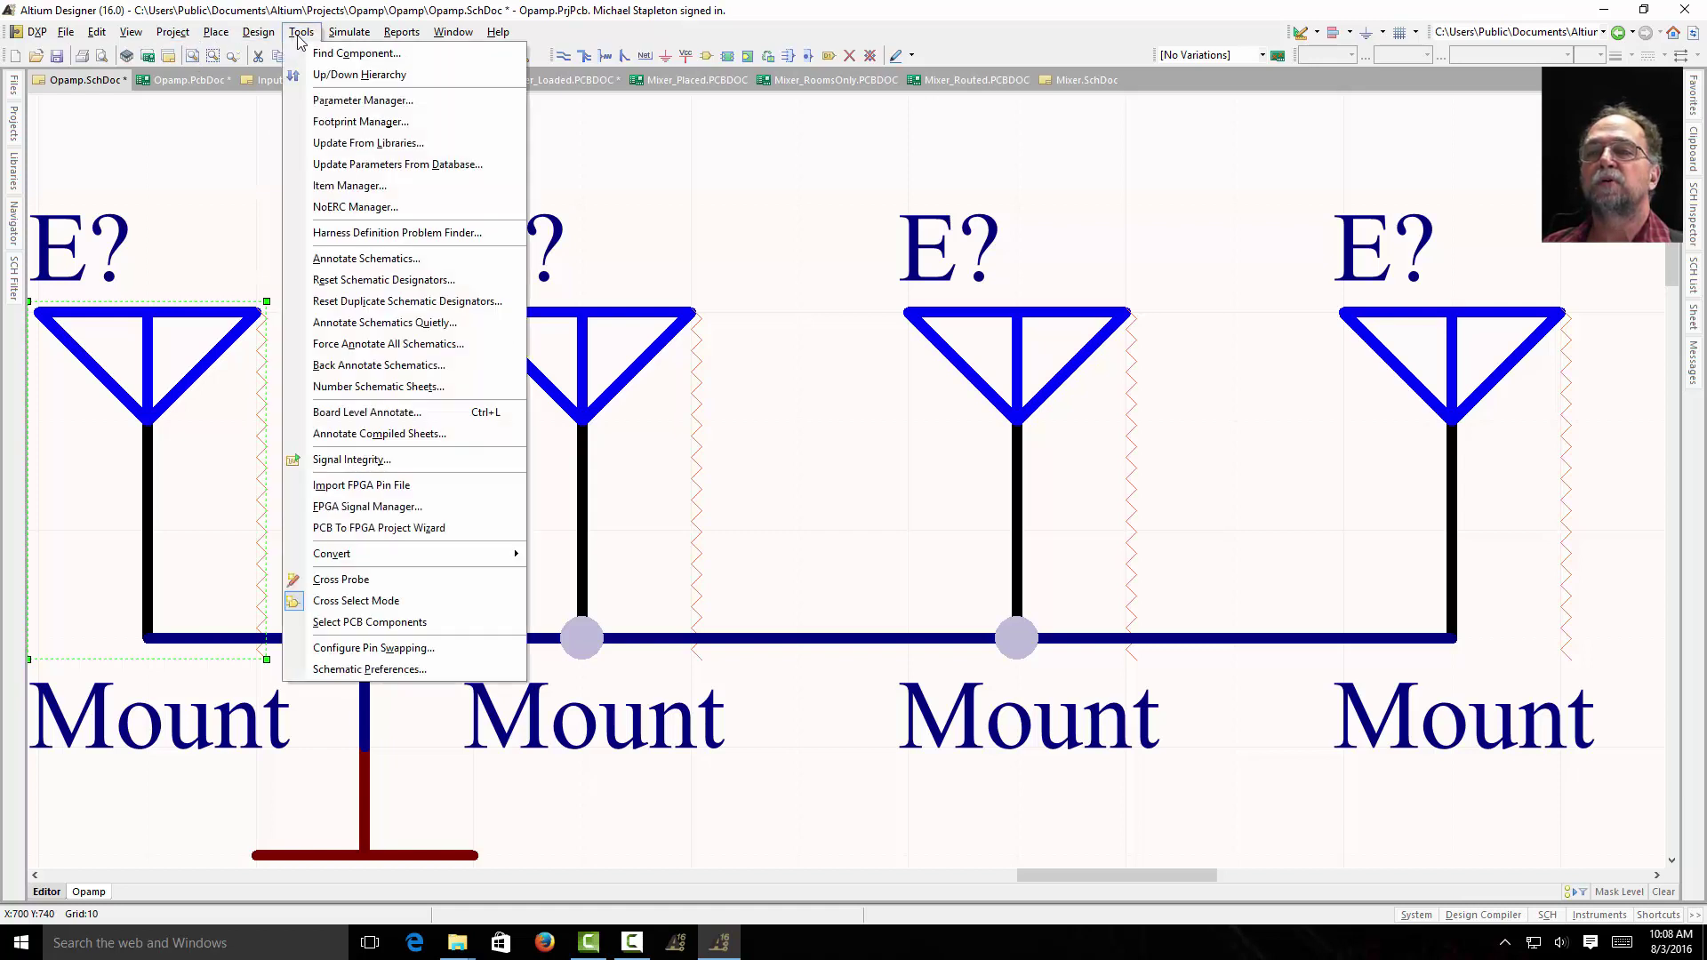
{"action": "left_click", "coordinate": [432, 323]}
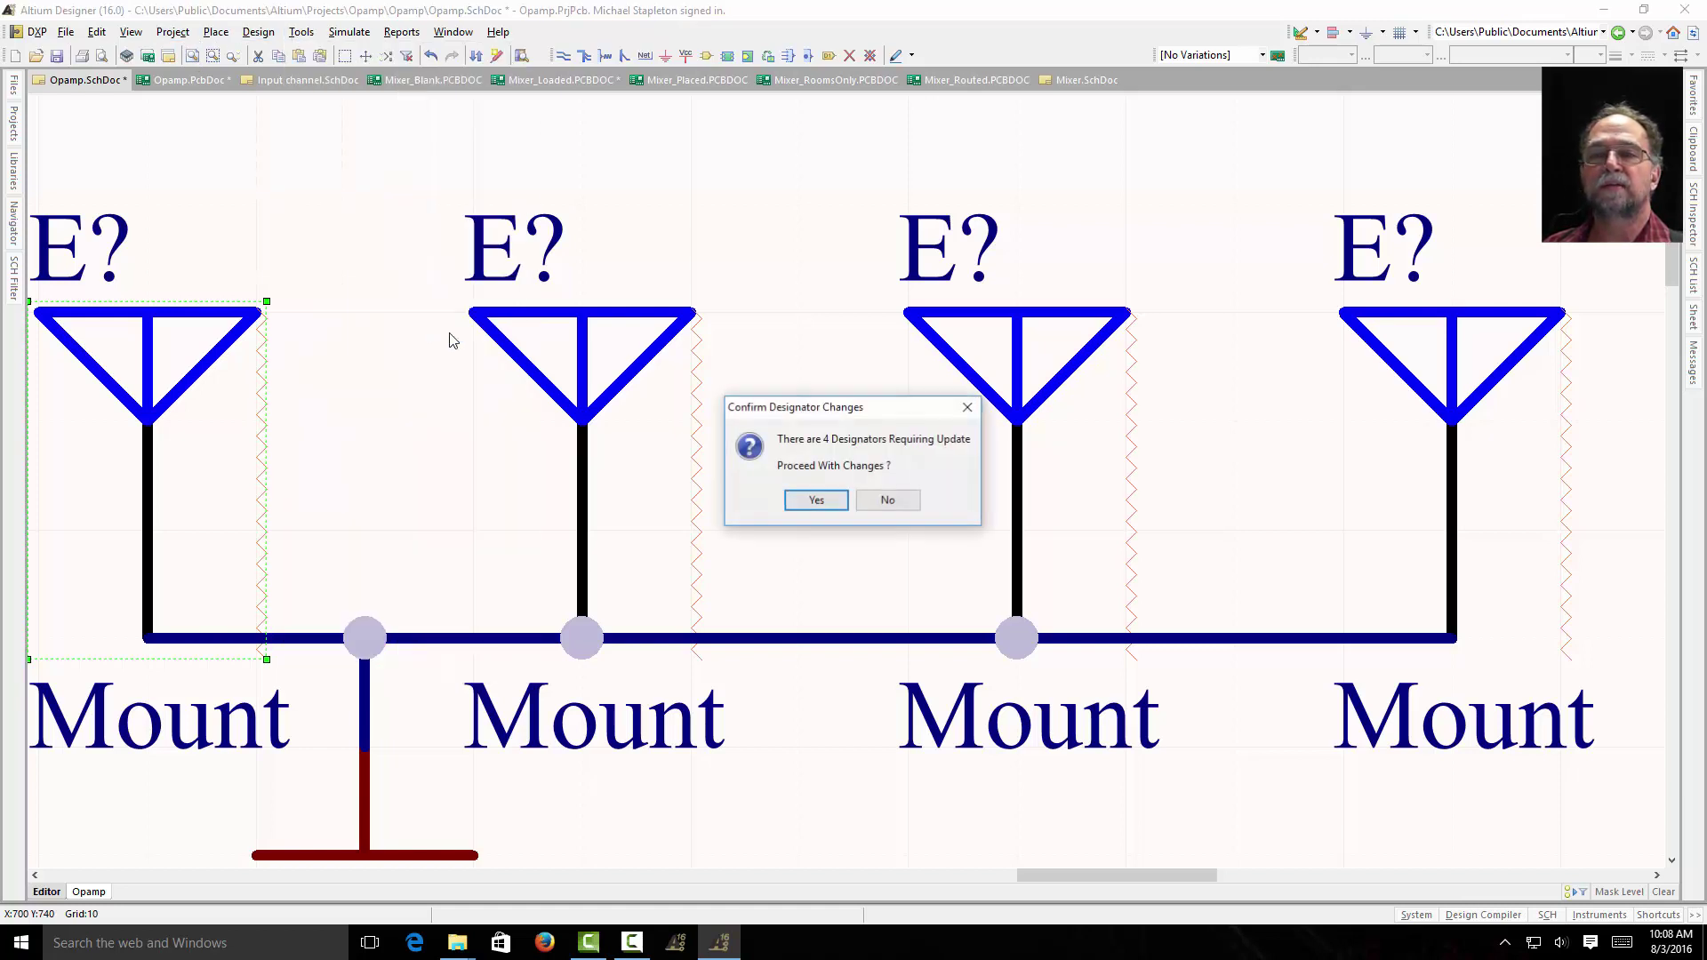
{"action": "left_click", "coordinate": [816, 501]}
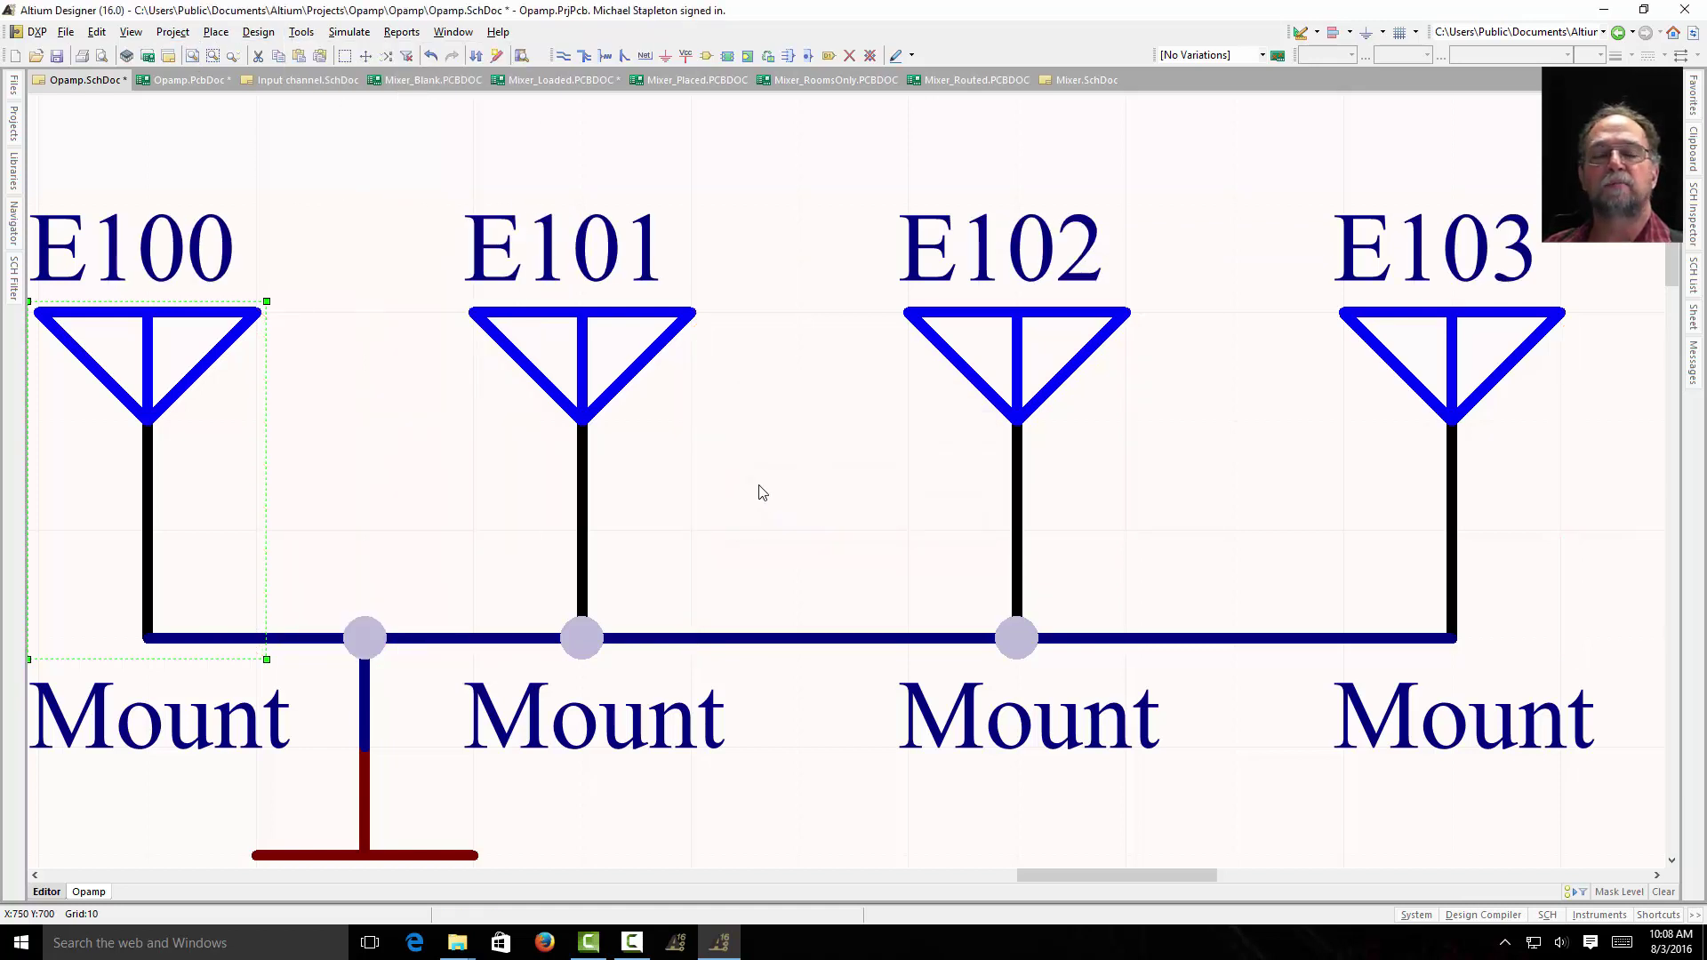
{"action": "left_click", "coordinate": [57, 56]}
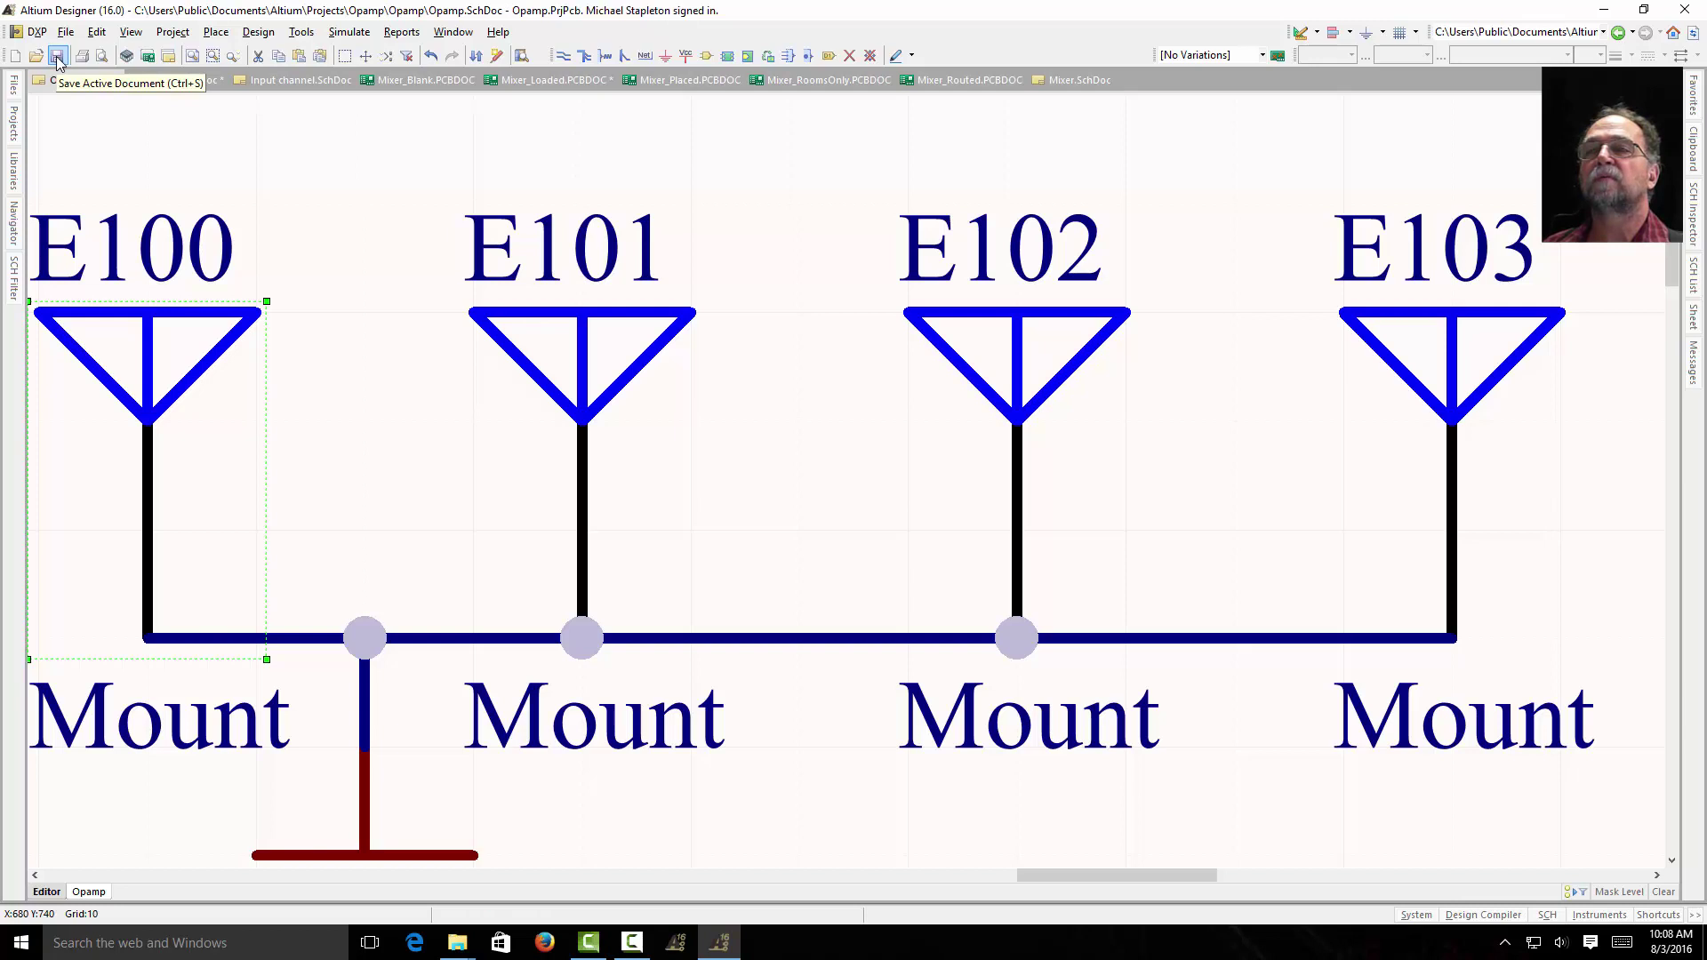
Update Opamp.PcbDoc from the schematic, executing all changes in the engineering change order.
{"action": "left_click", "coordinate": [258, 32]}
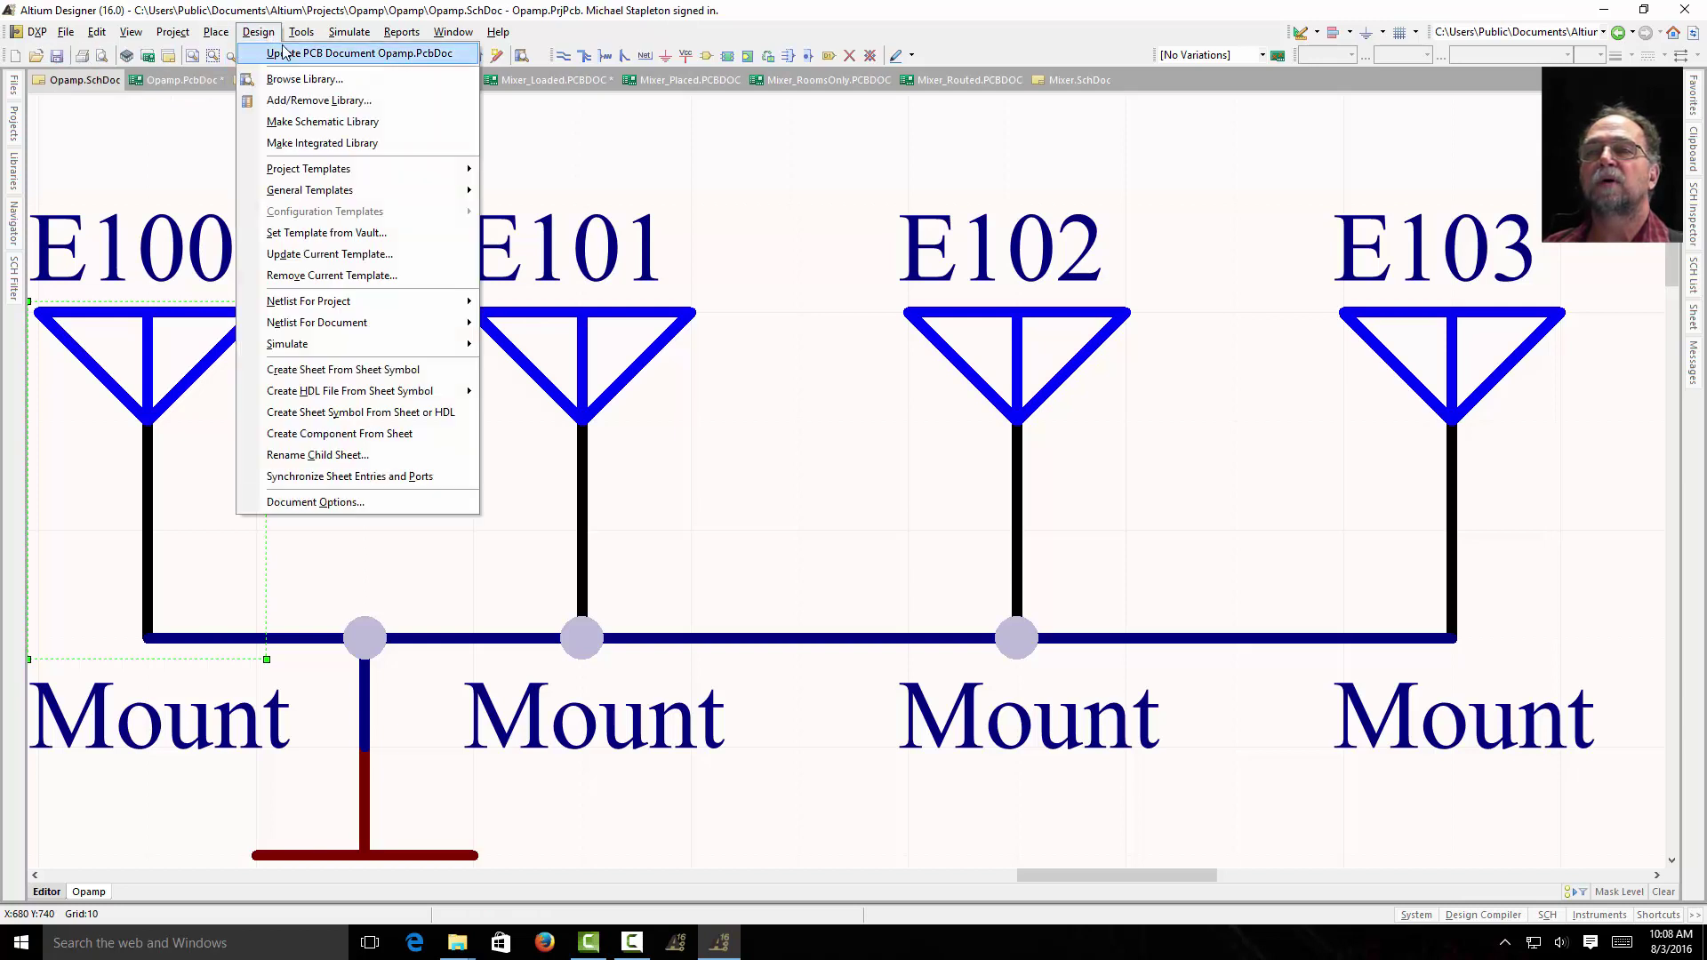
{"action": "left_click", "coordinate": [283, 52]}
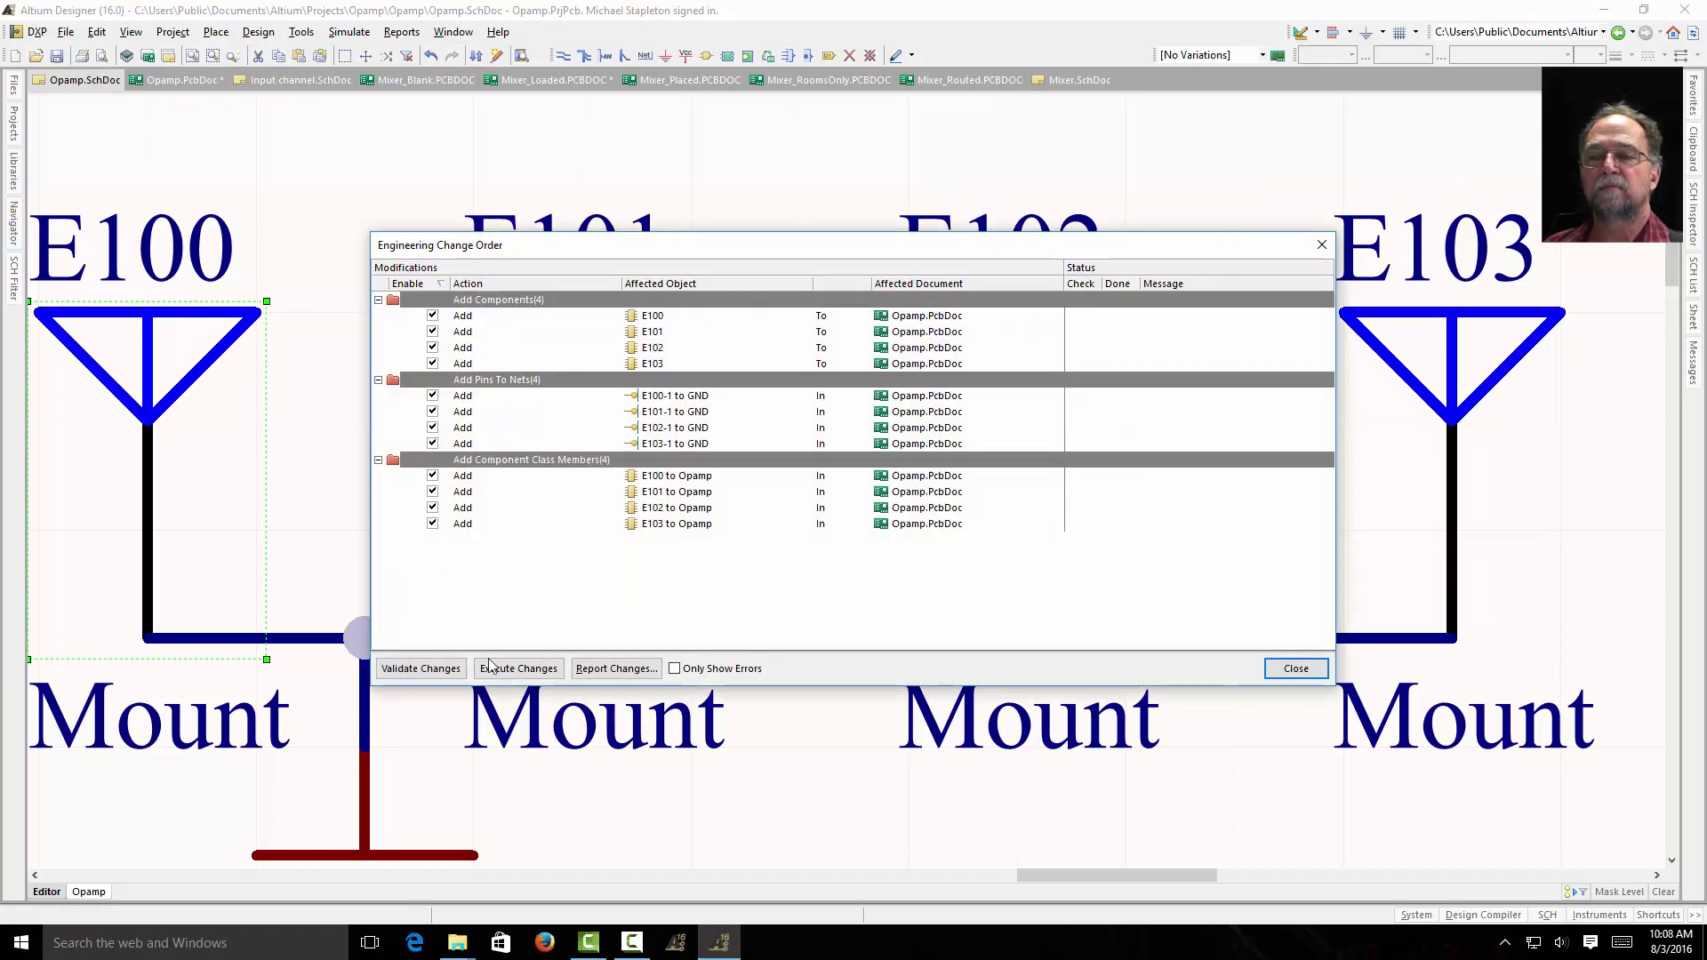
{"action": "left_click", "coordinate": [491, 667]}
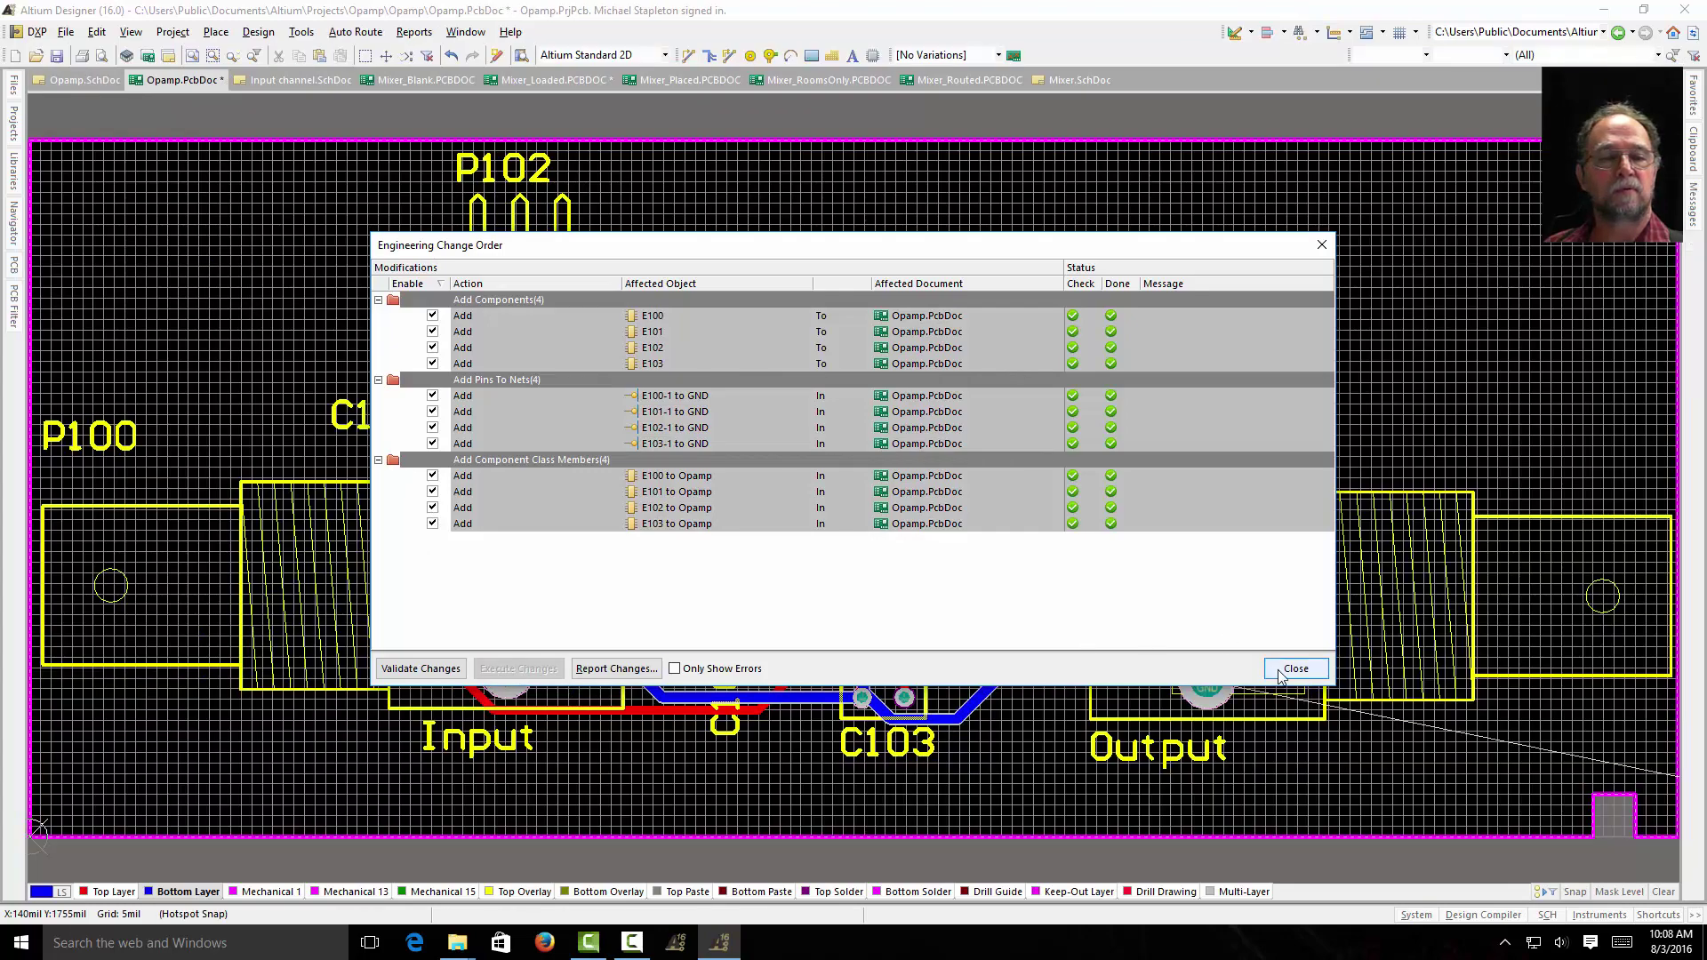
{"action": "left_click", "coordinate": [1279, 671]}
Move components E100 to E103 together to just below the board's lower edge and deselect them.
{"action": "right_click_drag", "start_coordinate": [1318, 376], "coordinate": [572, 230]}
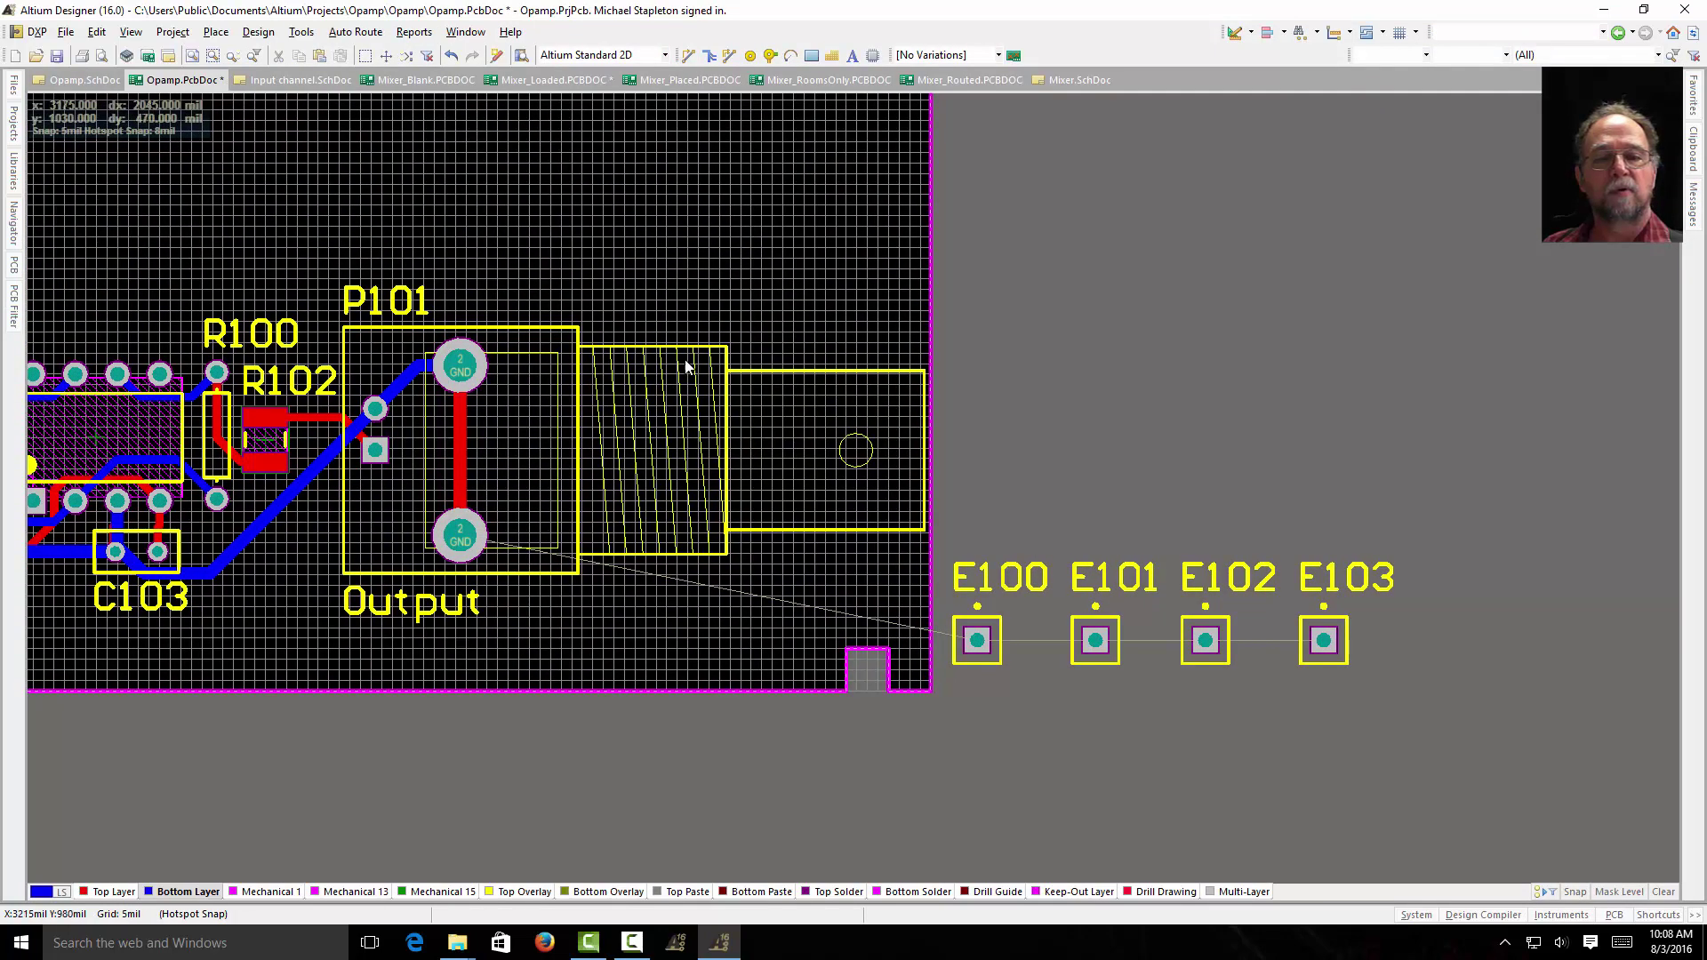
{"action": "left_click_drag", "start_coordinate": [1454, 531], "coordinate": [913, 723]}
{"action": "left_click_drag", "start_coordinate": [1088, 640], "coordinate": [54, 789]}
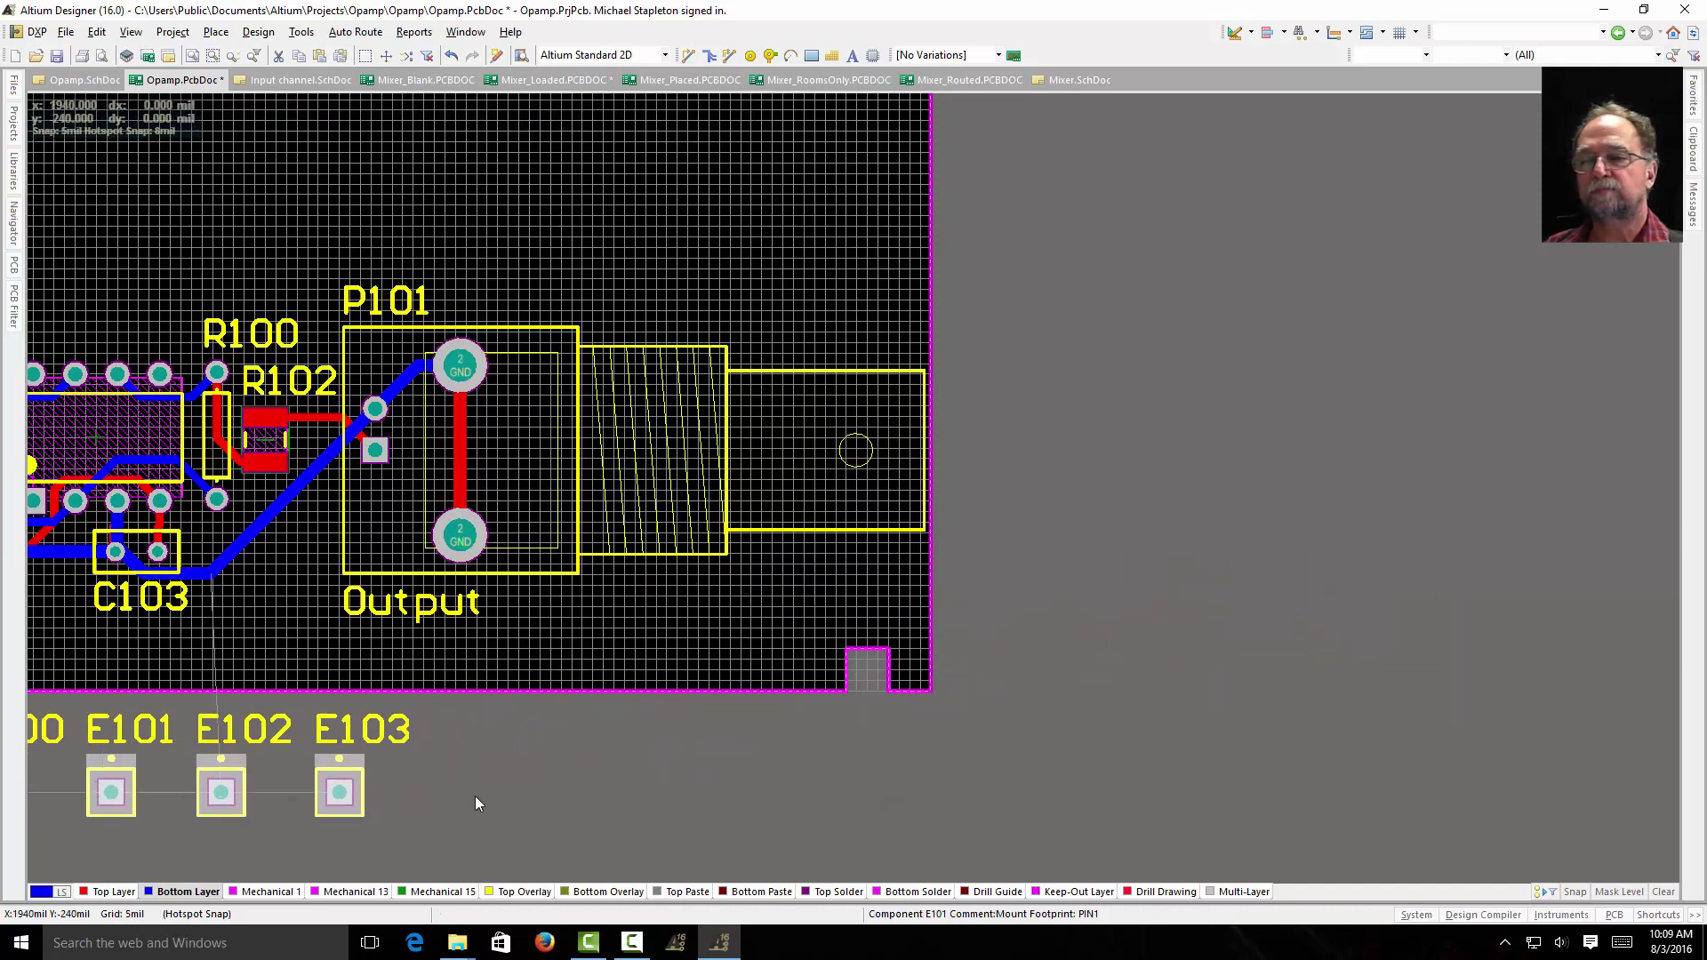
{"action": "left_click", "coordinate": [191, 56]}
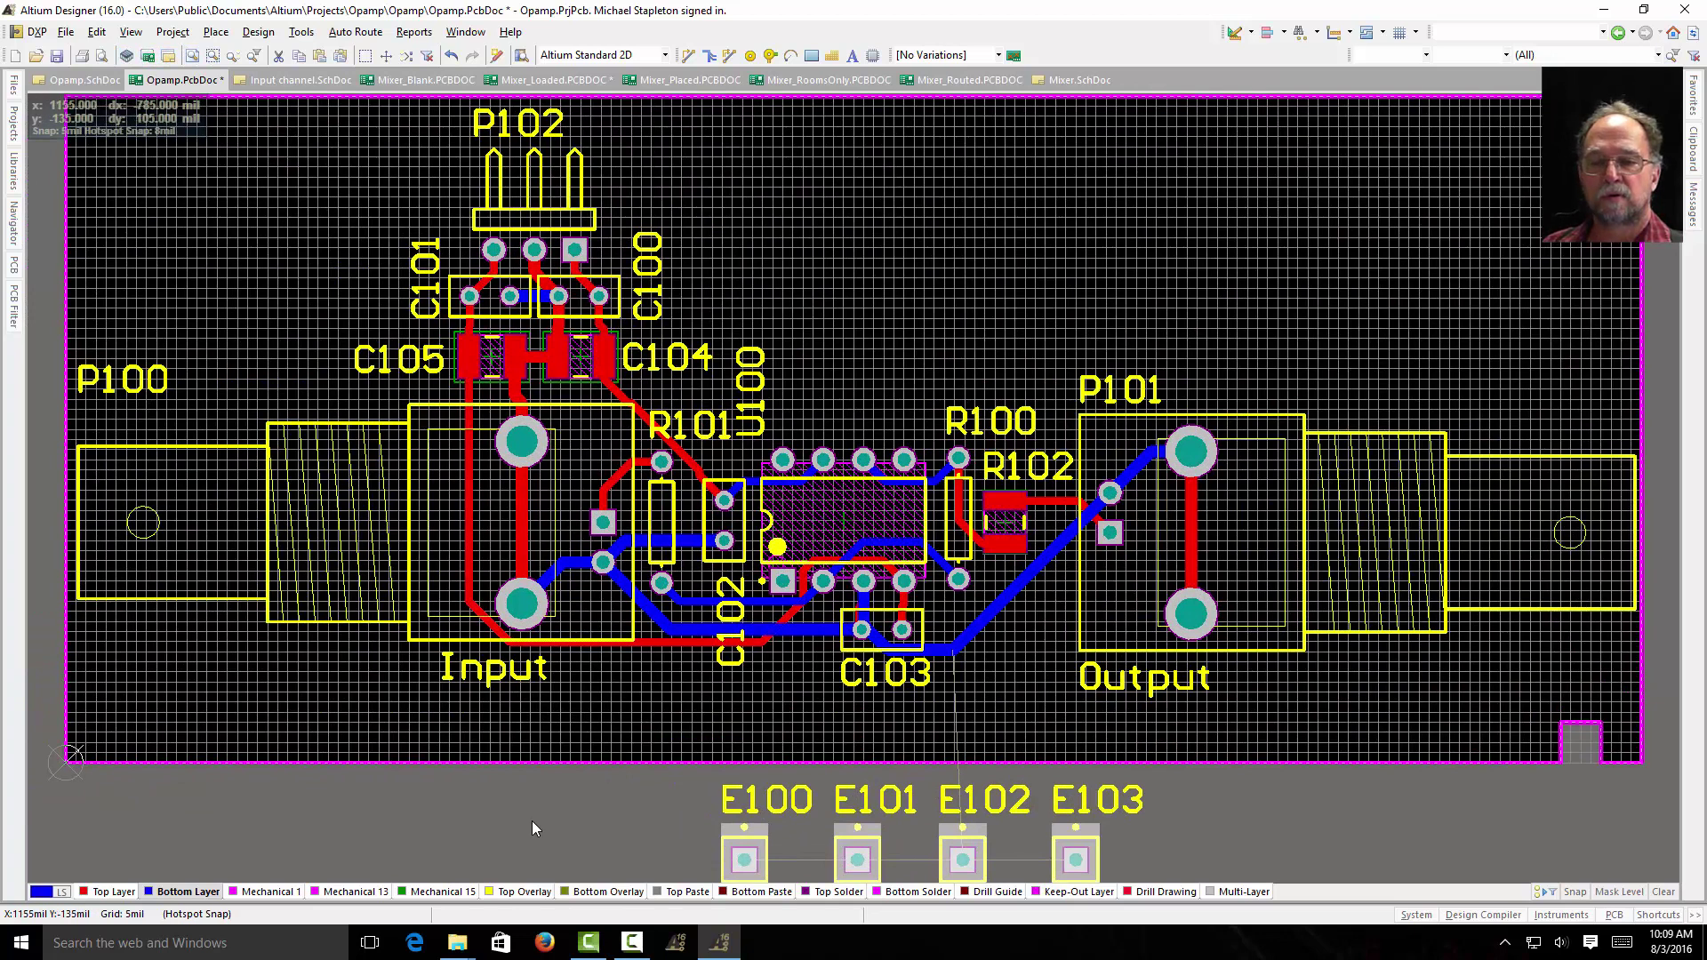
{"action": "left_click", "coordinate": [532, 829]}
Place E100 in the board's lower-left corner, E101 in the upper-left corner and E102 in the upper-right corner.
{"action": "left_click_drag", "start_coordinate": [744, 859], "coordinate": [103, 726]}
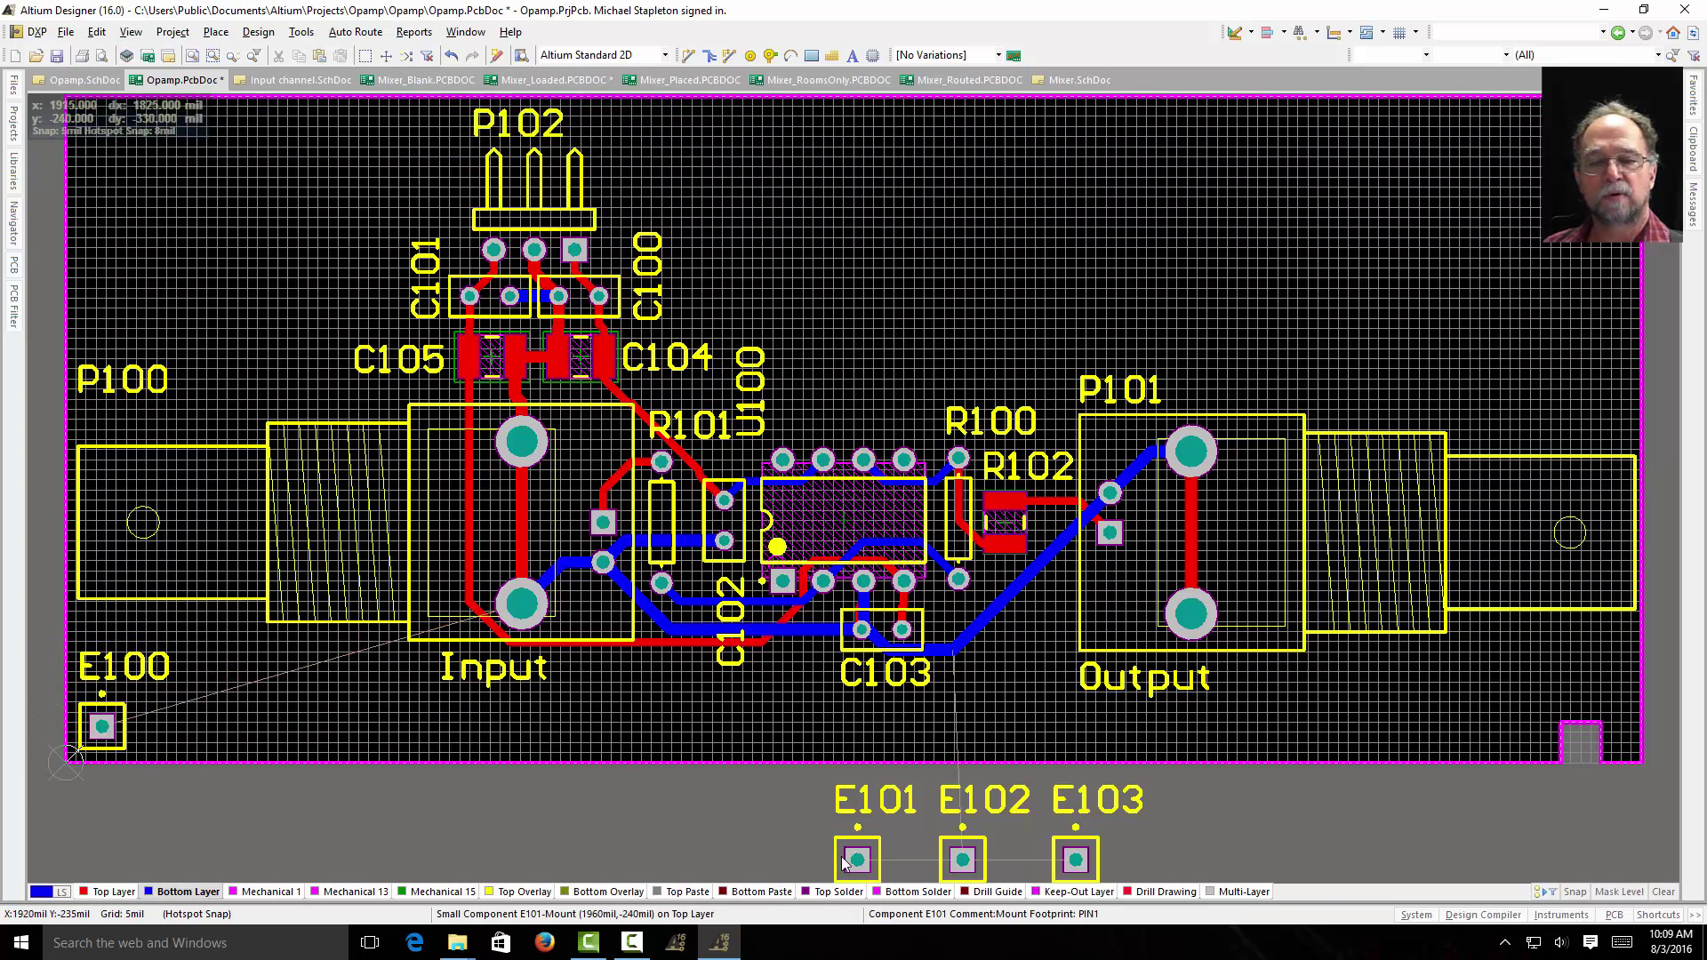
{"action": "left_click_drag", "start_coordinate": [843, 862], "coordinate": [103, 281]}
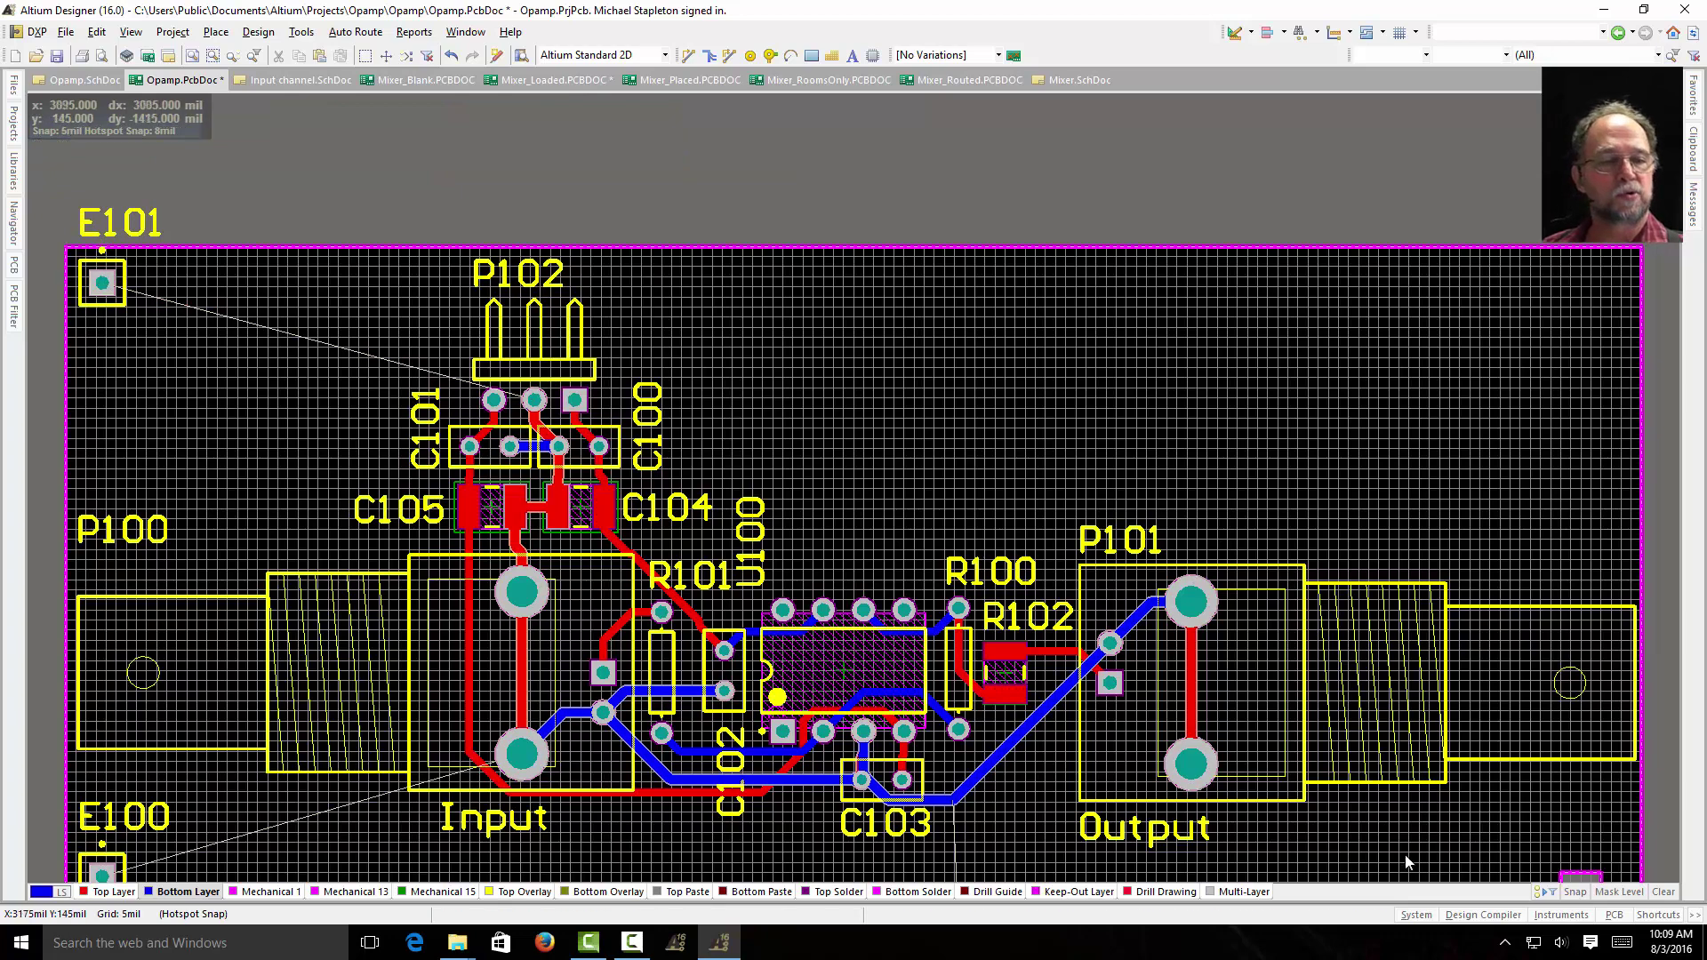
{"action": "right_click_drag", "start_coordinate": [1369, 764], "coordinate": [1193, 581]}
{"action": "left_click_drag", "start_coordinate": [788, 827], "coordinate": [1271, 331]}
Move the E101 and E102 designators inside the board outline, beside their components.
{"action": "right_click_drag", "start_coordinate": [771, 175], "coordinate": [1228, 178]}
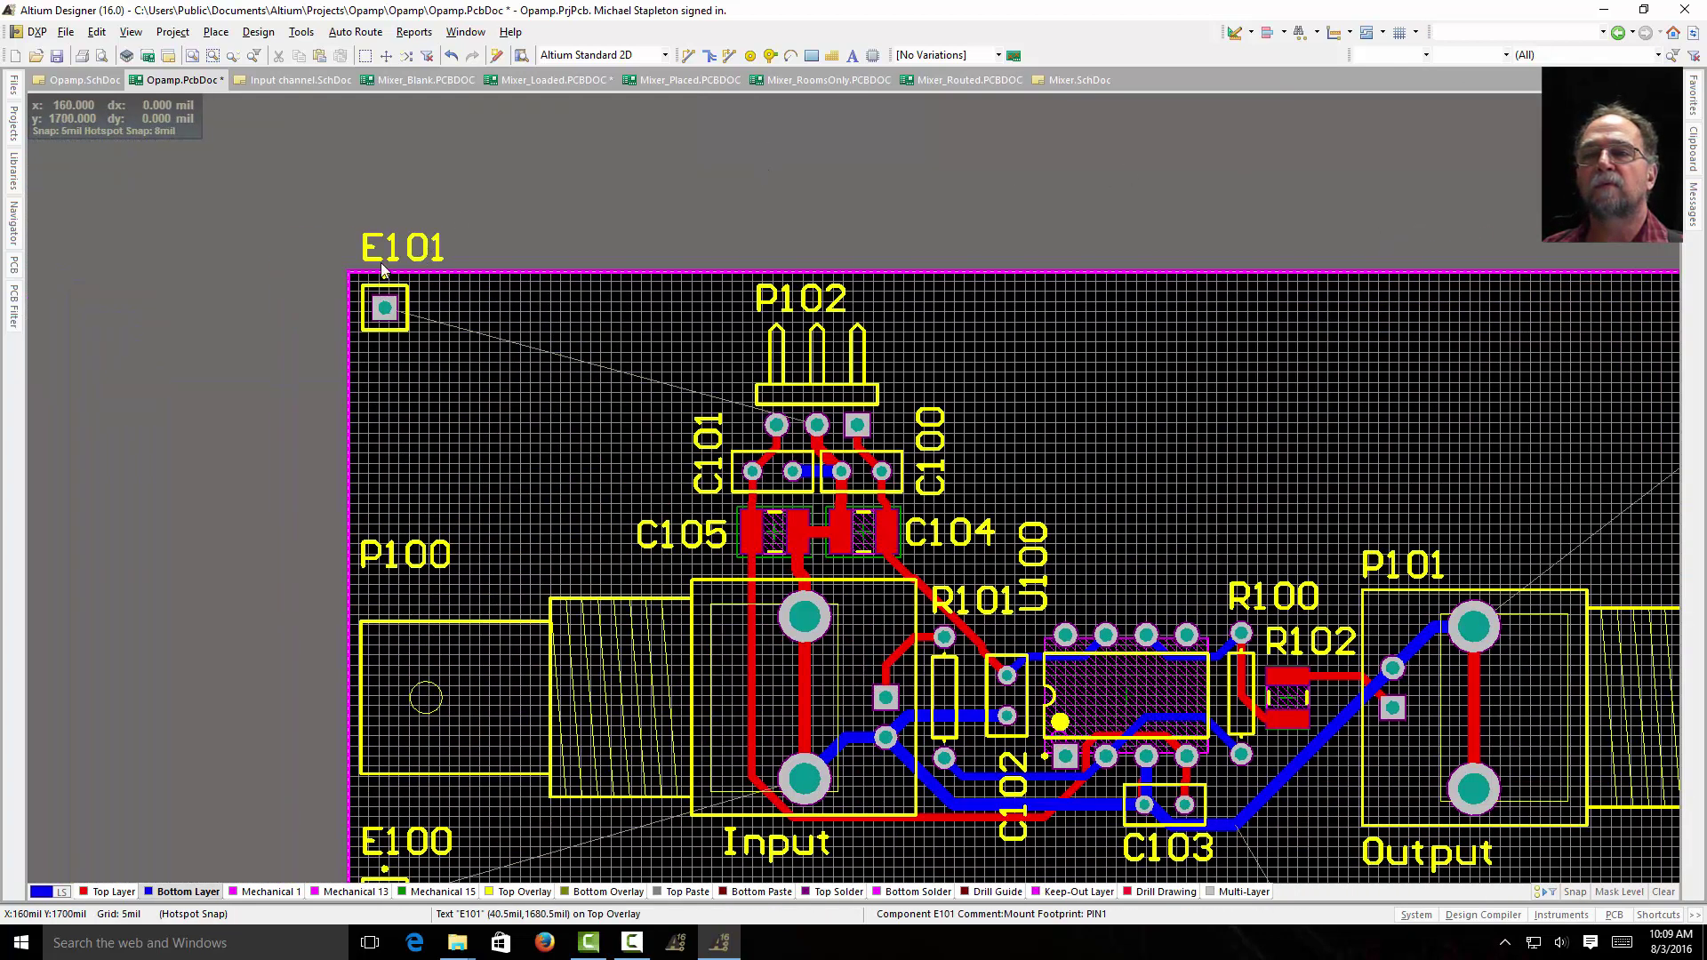
{"action": "left_click_drag", "start_coordinate": [384, 263], "coordinate": [458, 321]}
{"action": "right_click_drag", "start_coordinate": [1175, 201], "coordinate": [375, 65]}
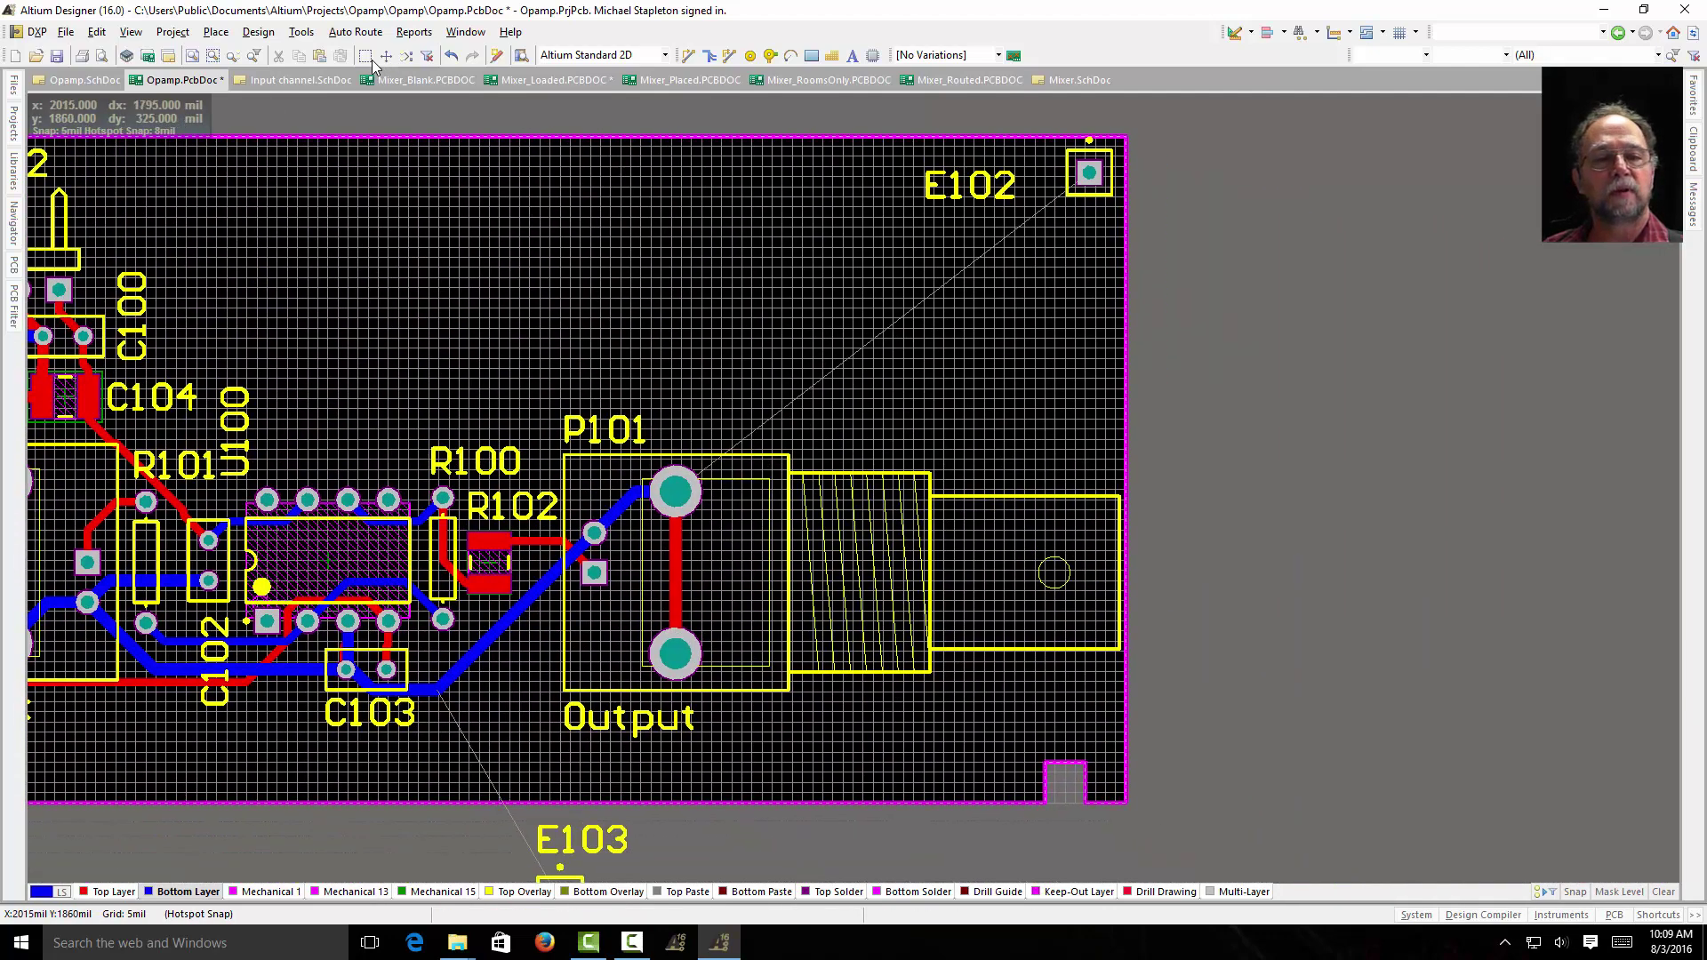
Place E103 above the notch near the board's lower-right corner and move its designator to the component's left side.
{"action": "left_click_drag", "start_coordinate": [597, 853], "coordinate": [443, 866]}
{"action": "left_click_drag", "start_coordinate": [582, 882], "coordinate": [1390, 405]}
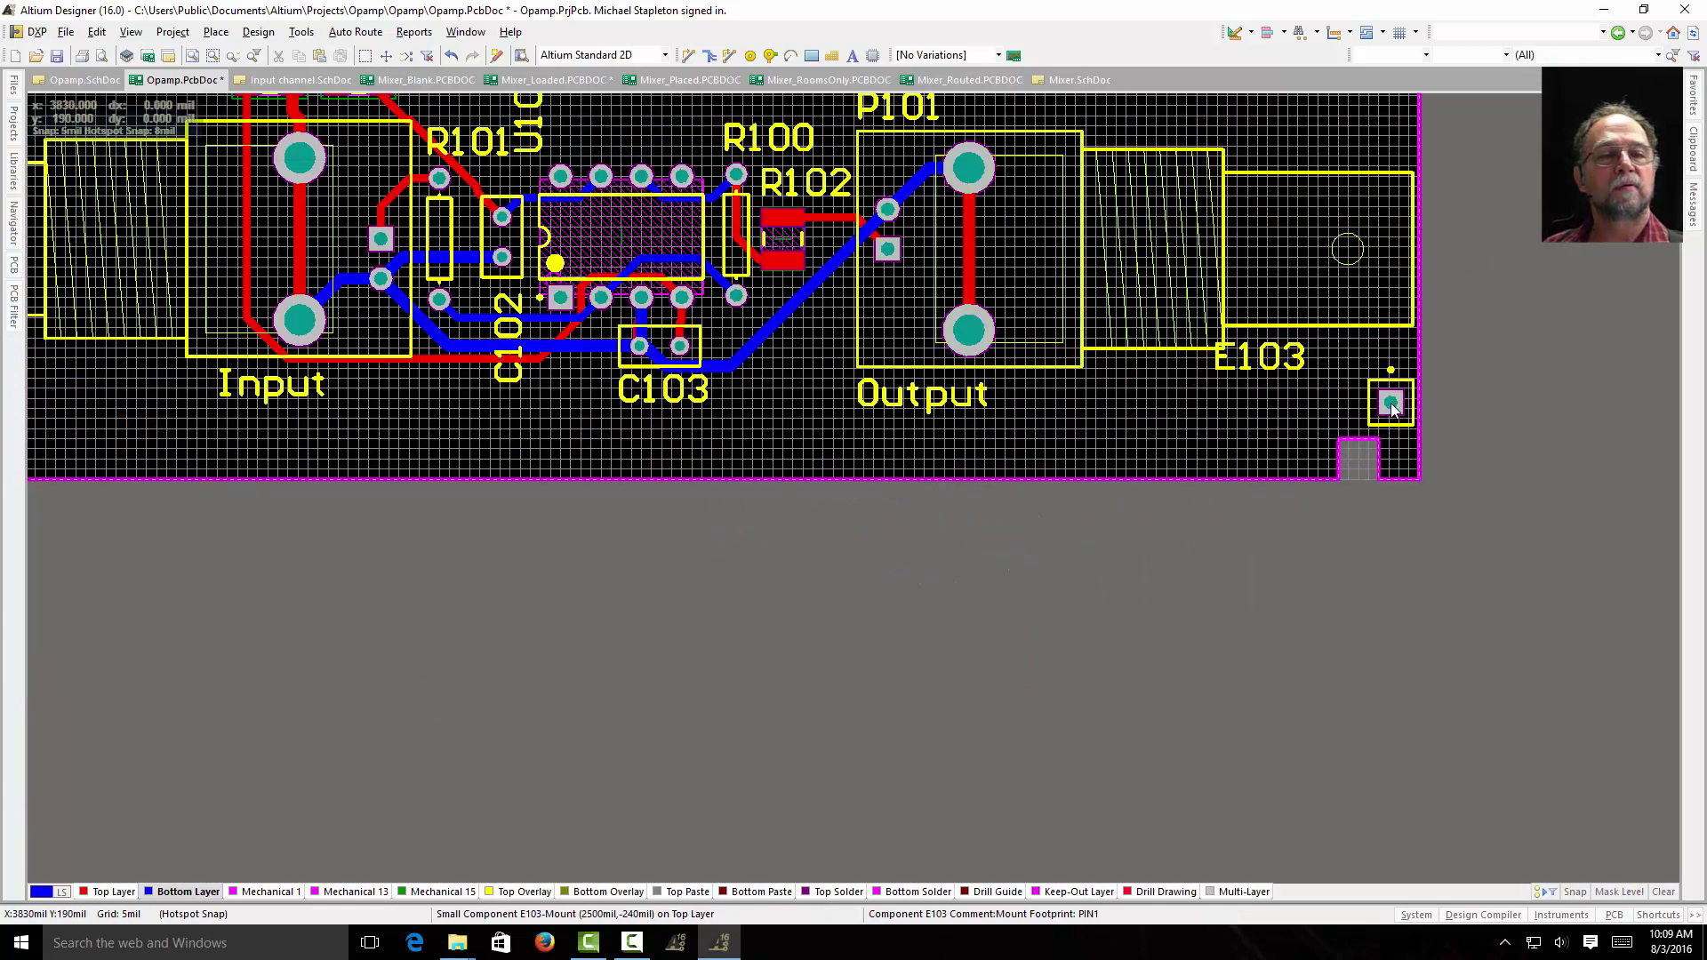
{"action": "left_click", "coordinate": [1290, 369]}
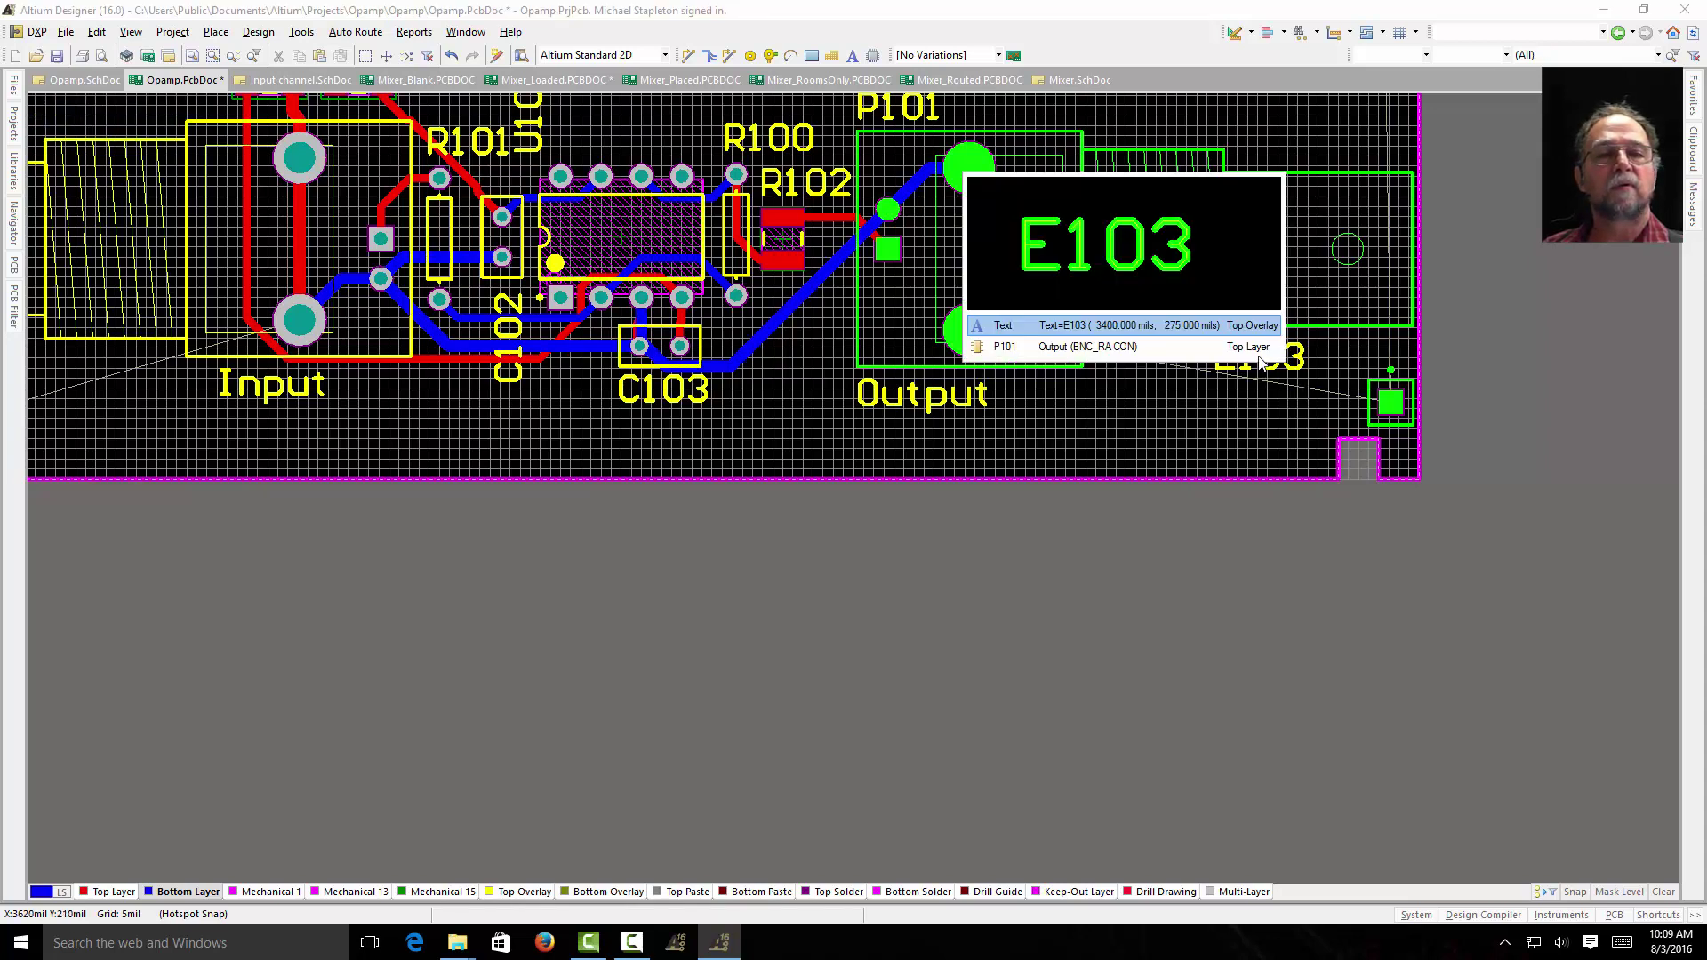
{"action": "left_click", "coordinate": [1232, 330]}
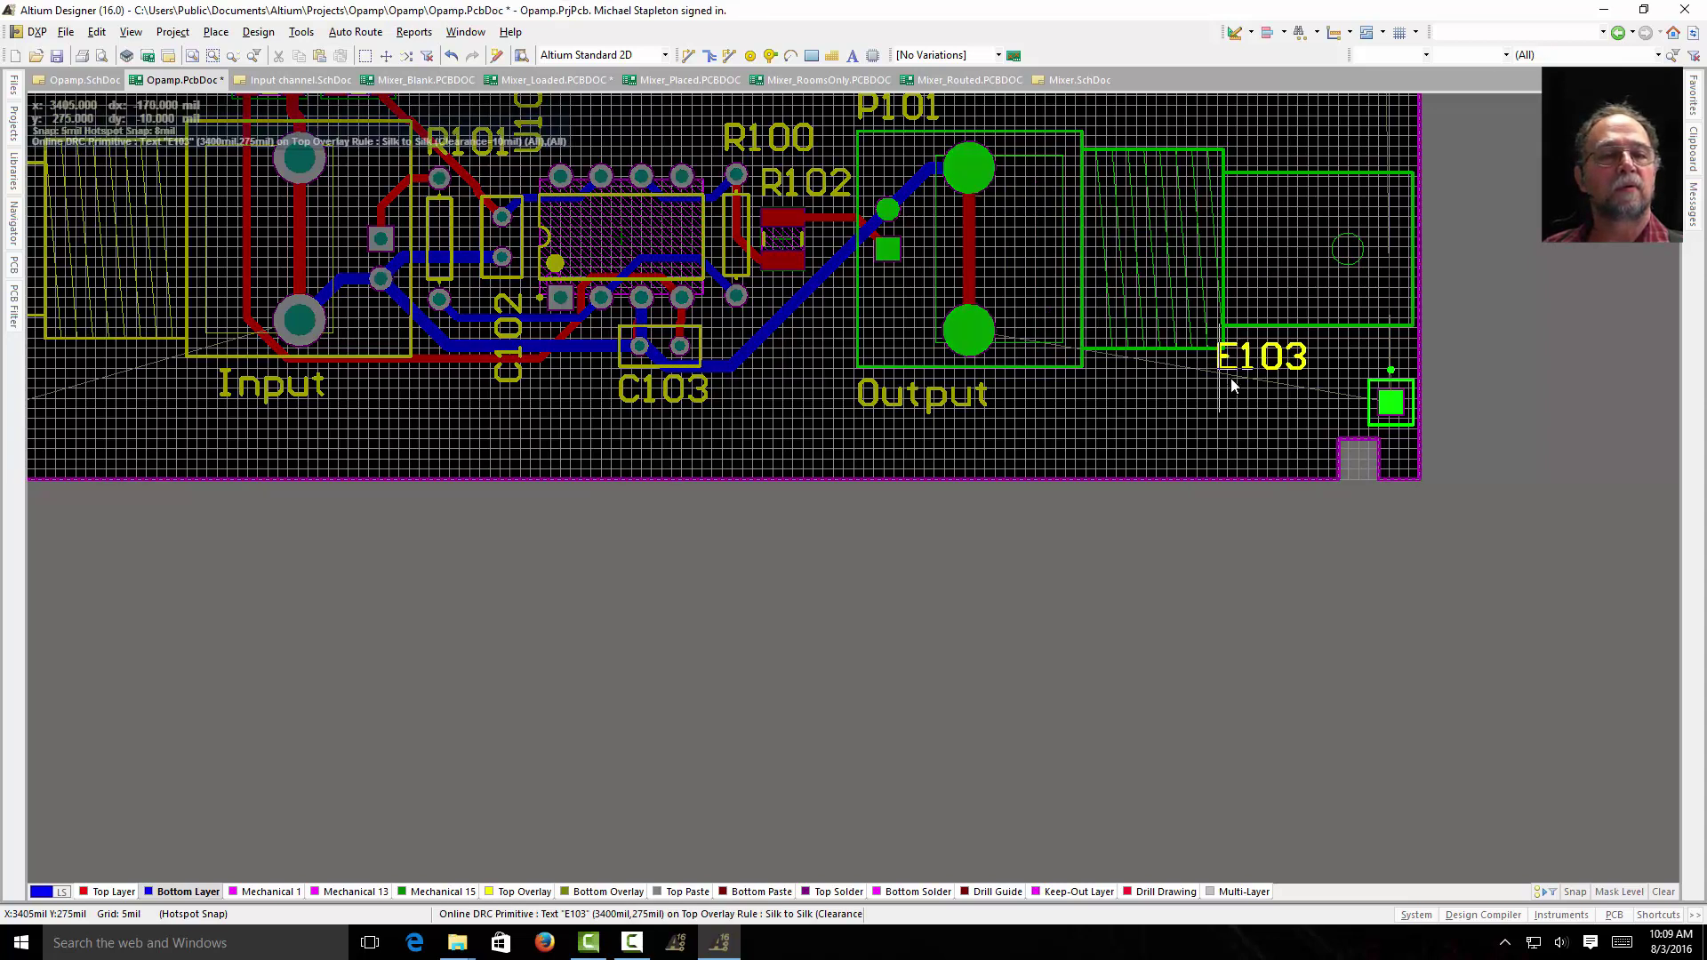
{"action": "left_click", "coordinate": [1273, 419]}
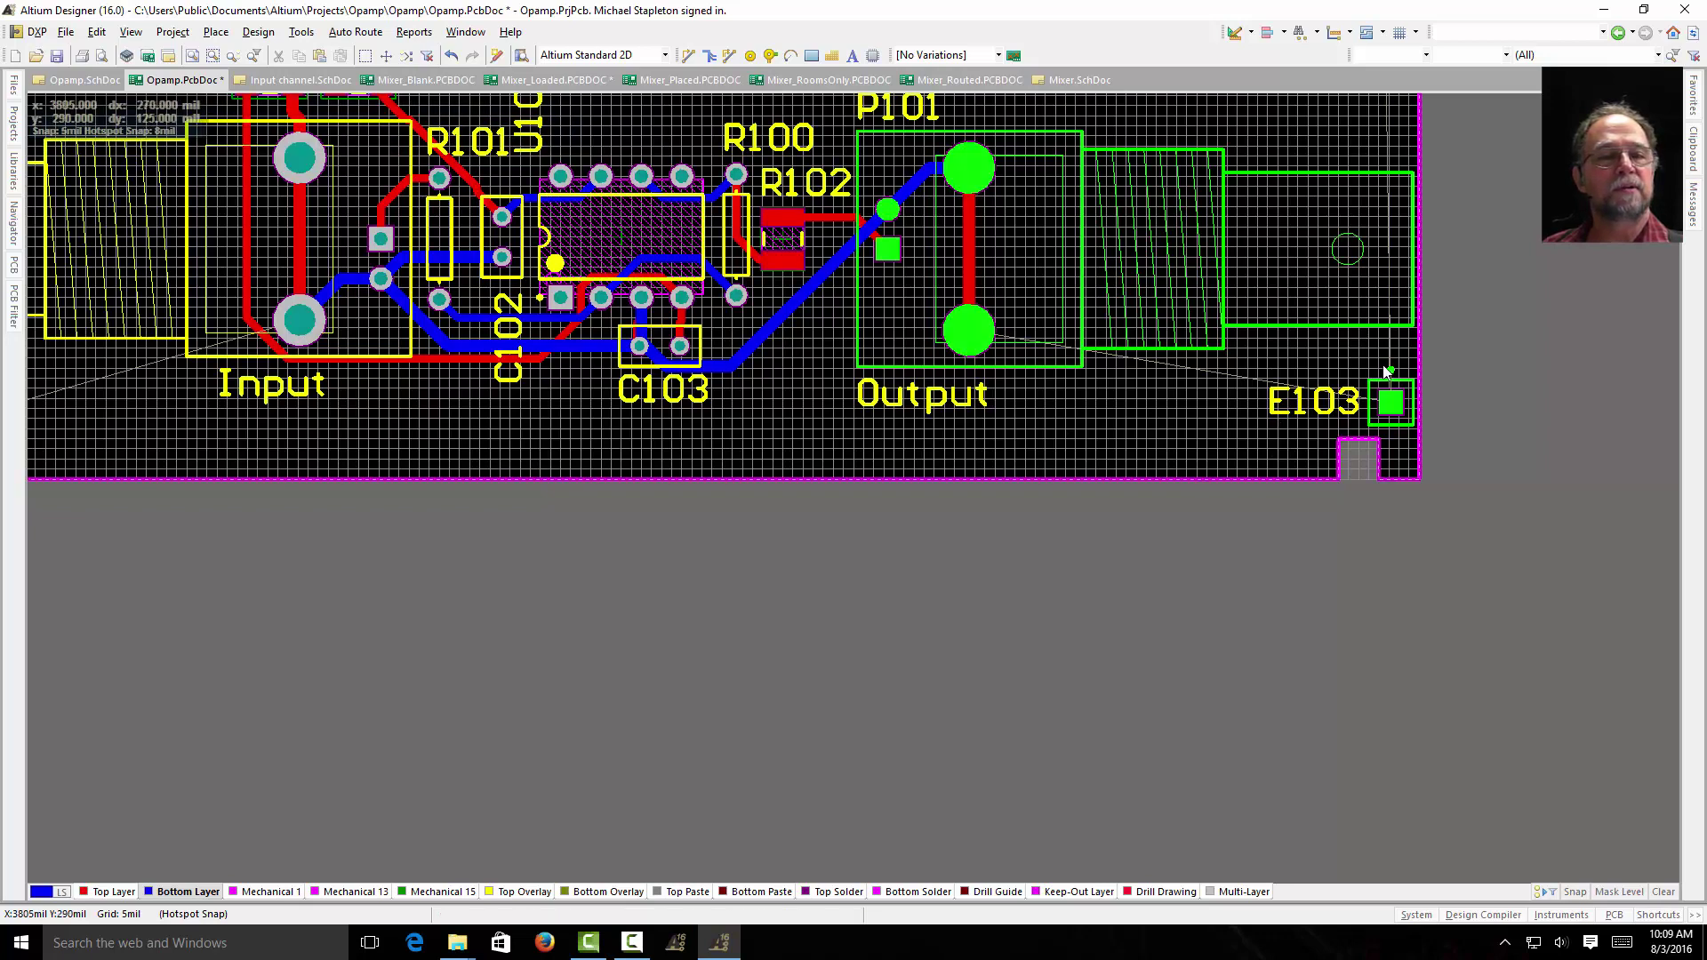
Move E103 to X 3610 mil, Y 90 mil, just left of the notch, and save the PCB document.
{"action": "left_click_drag", "start_coordinate": [1391, 402], "coordinate": [1301, 444]}
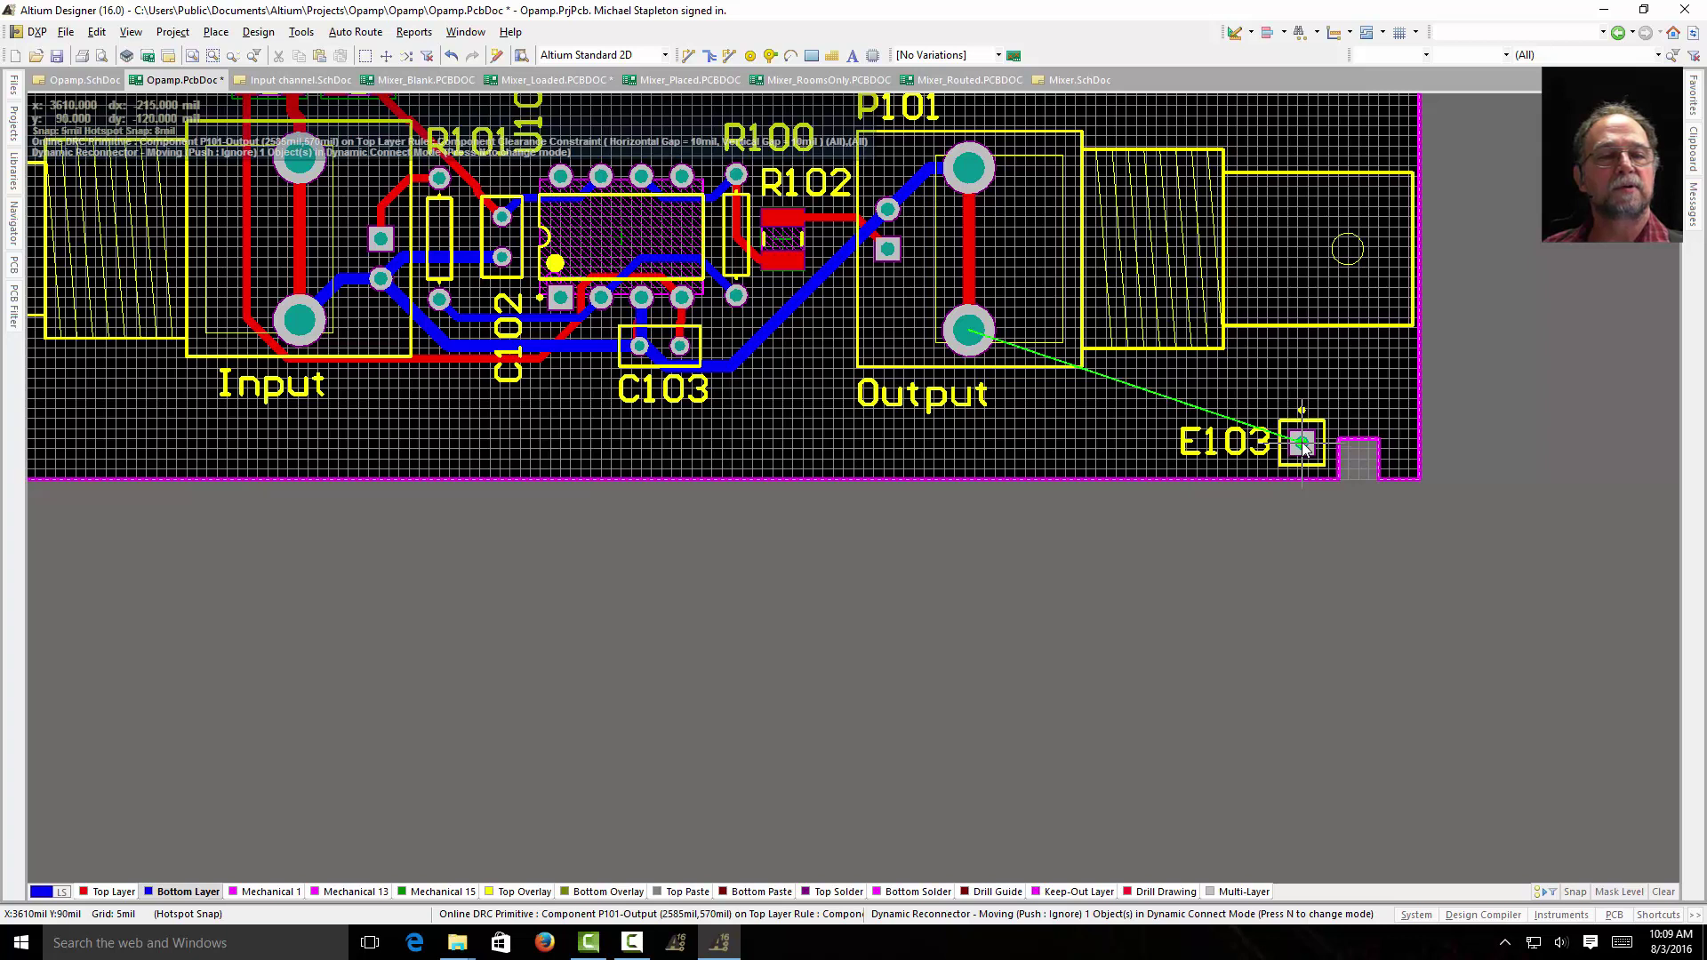
{"action": "left_click", "coordinate": [1302, 442]}
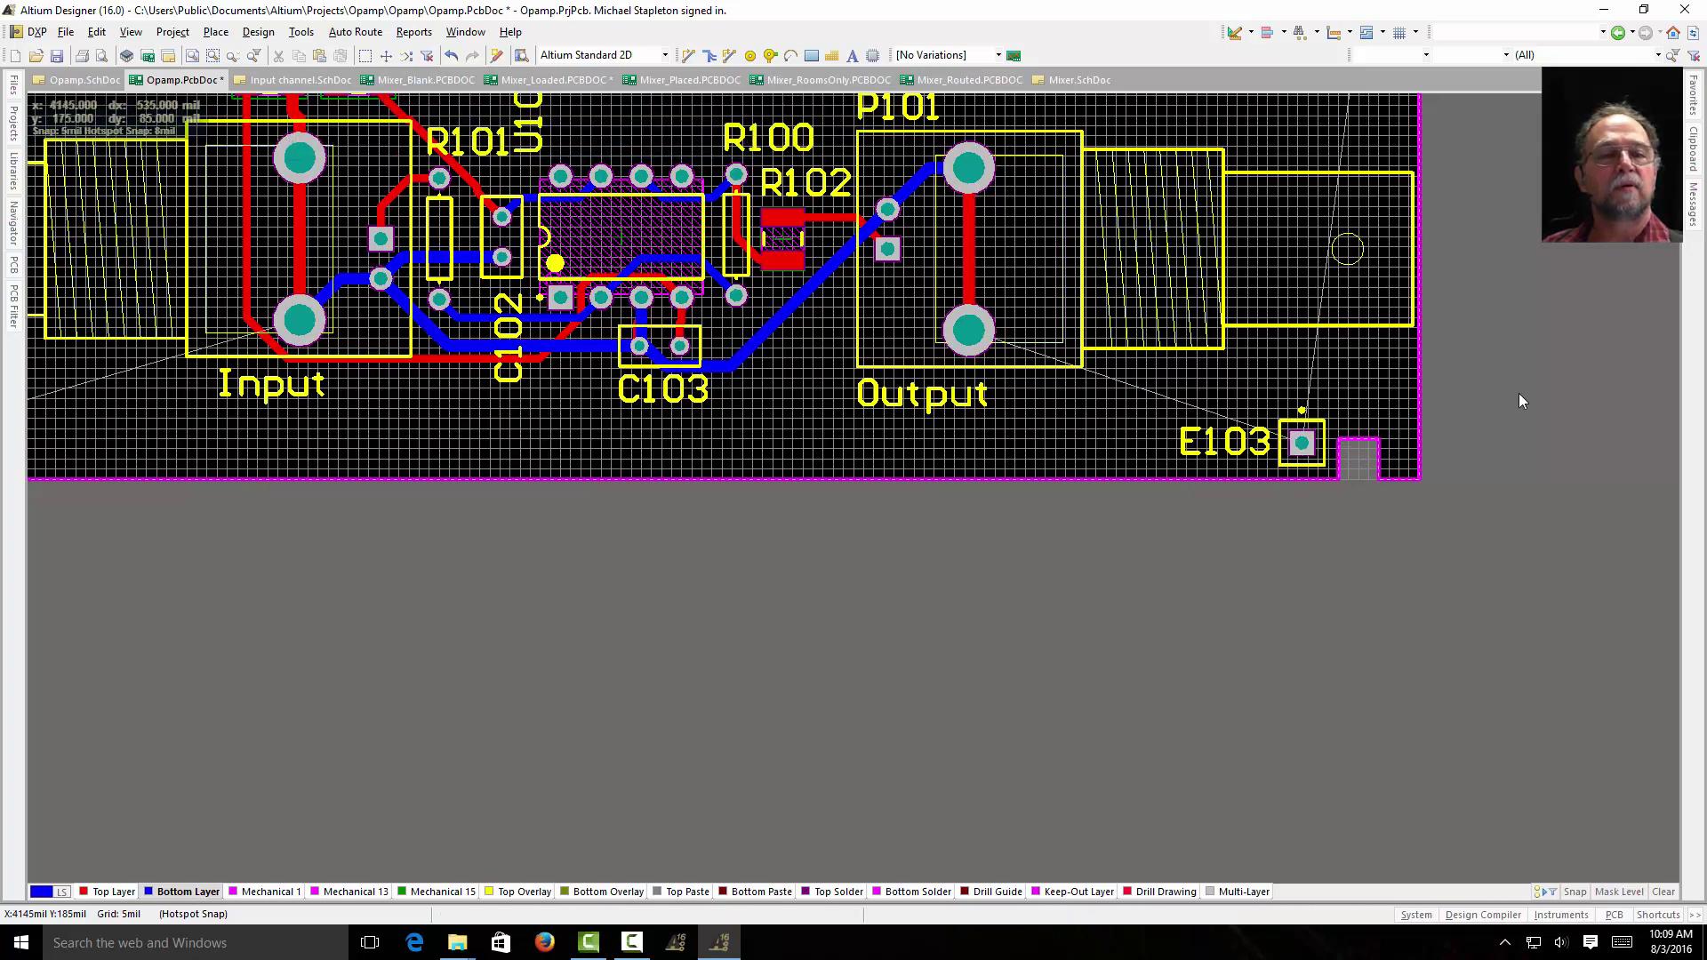
{"action": "left_click", "coordinate": [57, 57]}
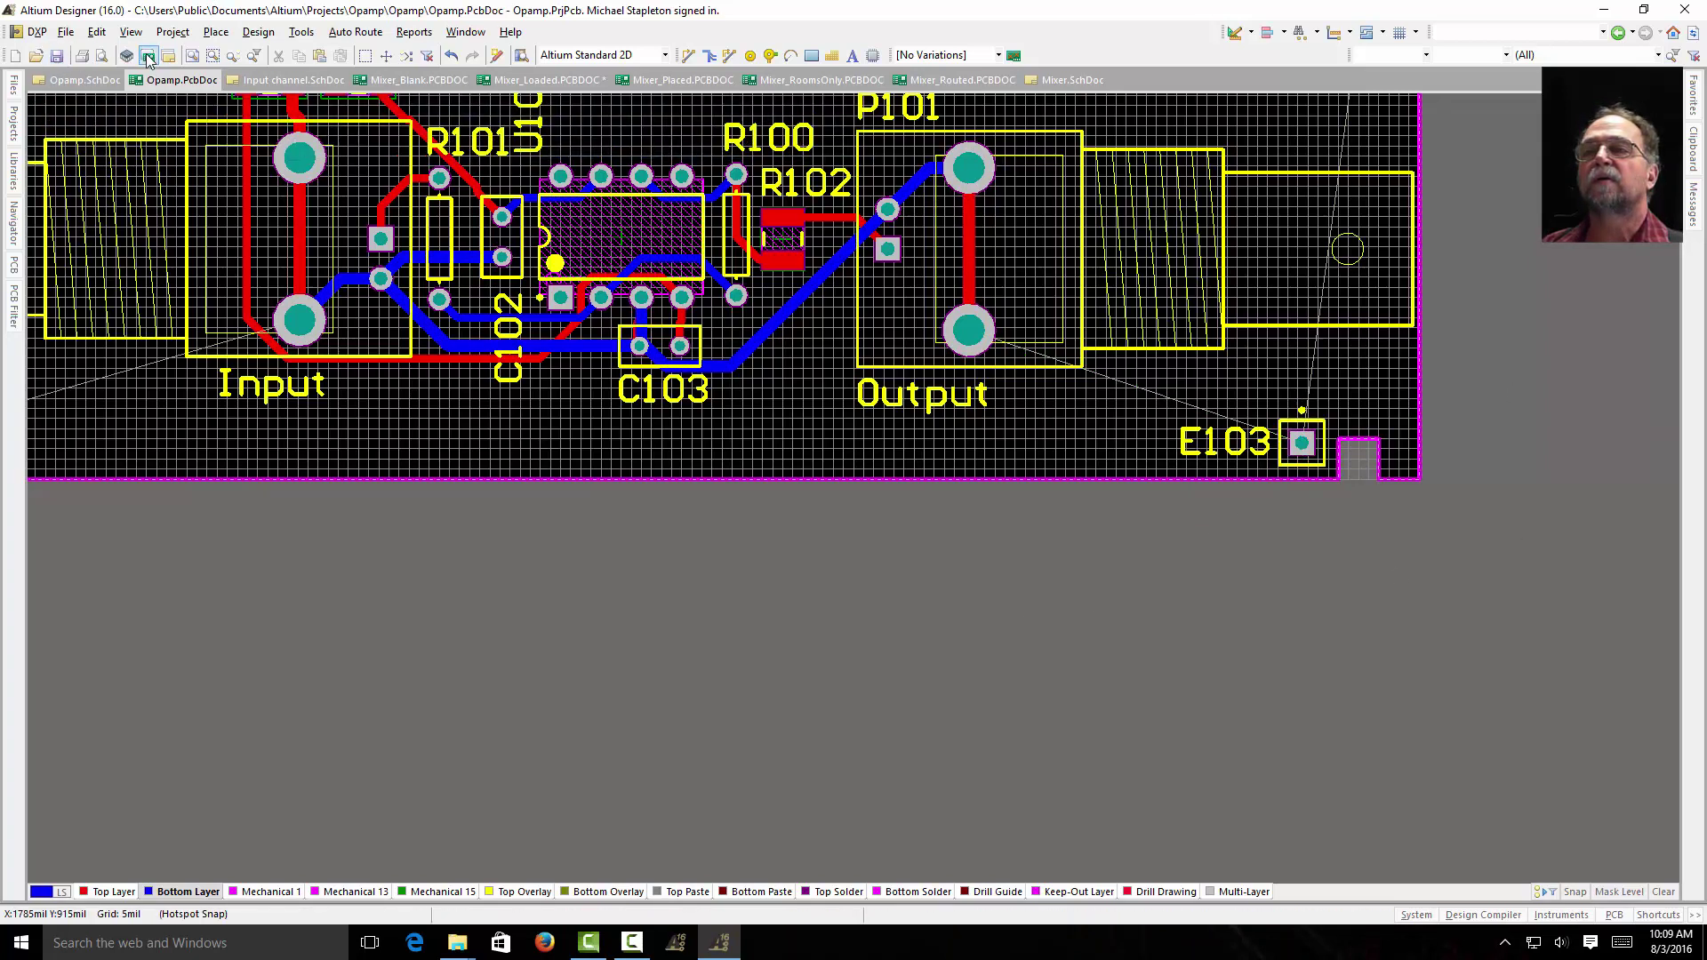
Autoroute the whole board with the Default 2 Layer Board strategy.
{"action": "left_click", "coordinate": [193, 57]}
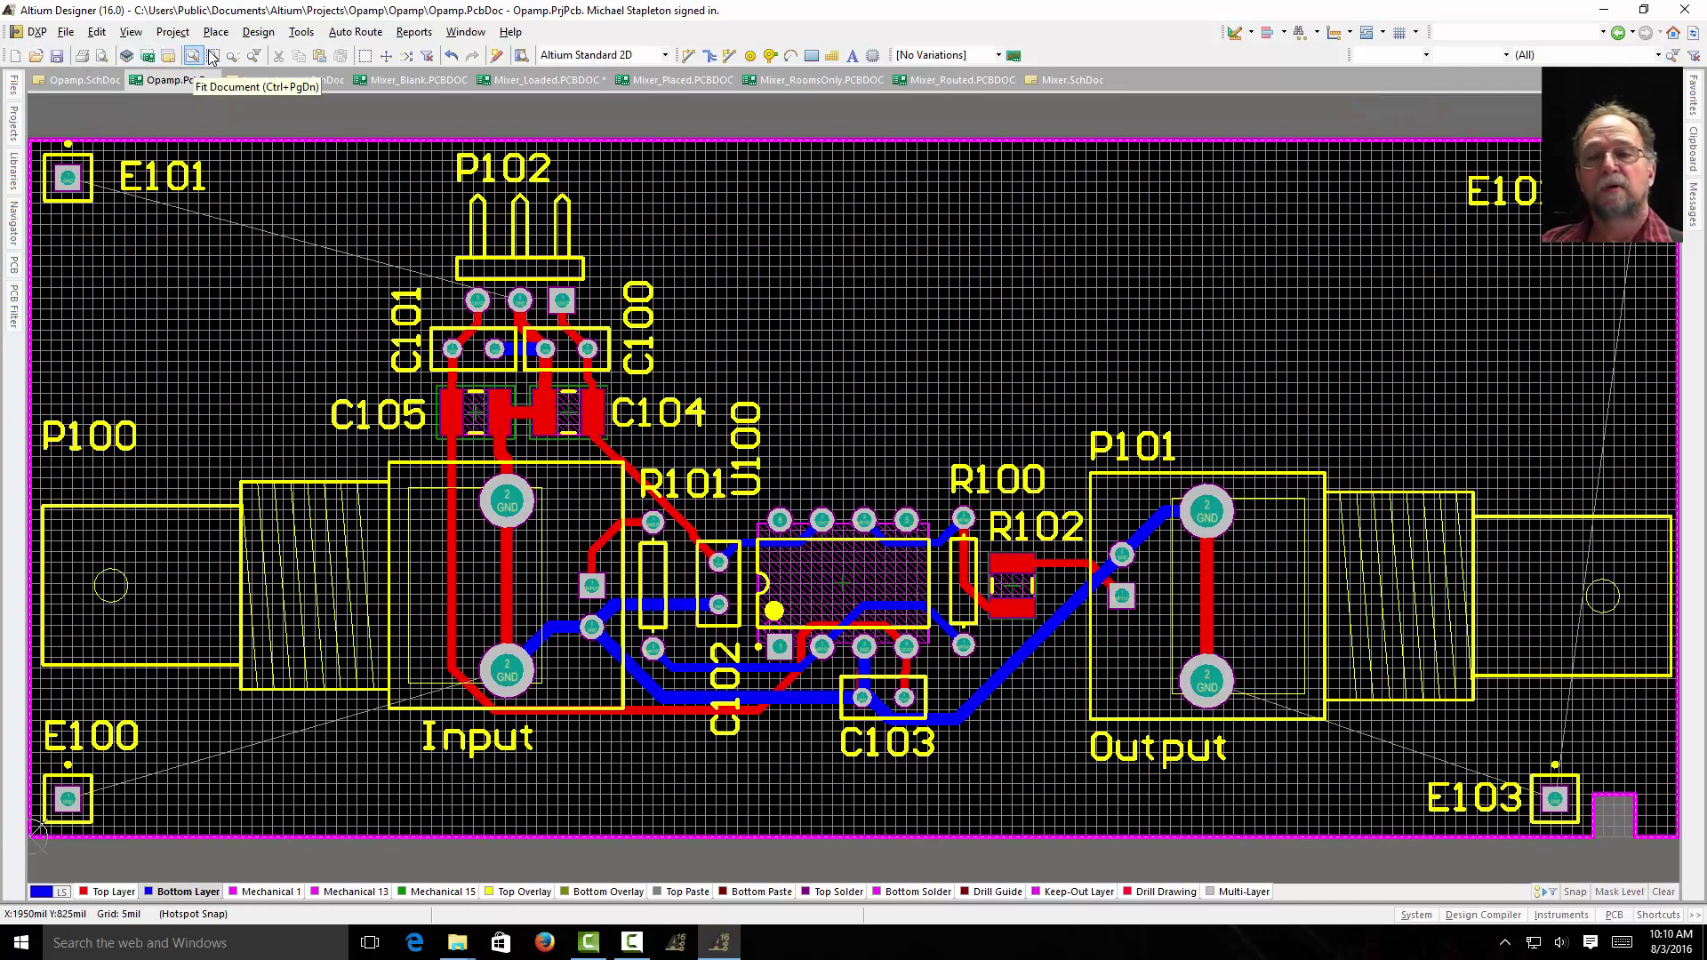
{"action": "left_click", "coordinate": [349, 34]}
{"action": "left_click", "coordinate": [350, 49]}
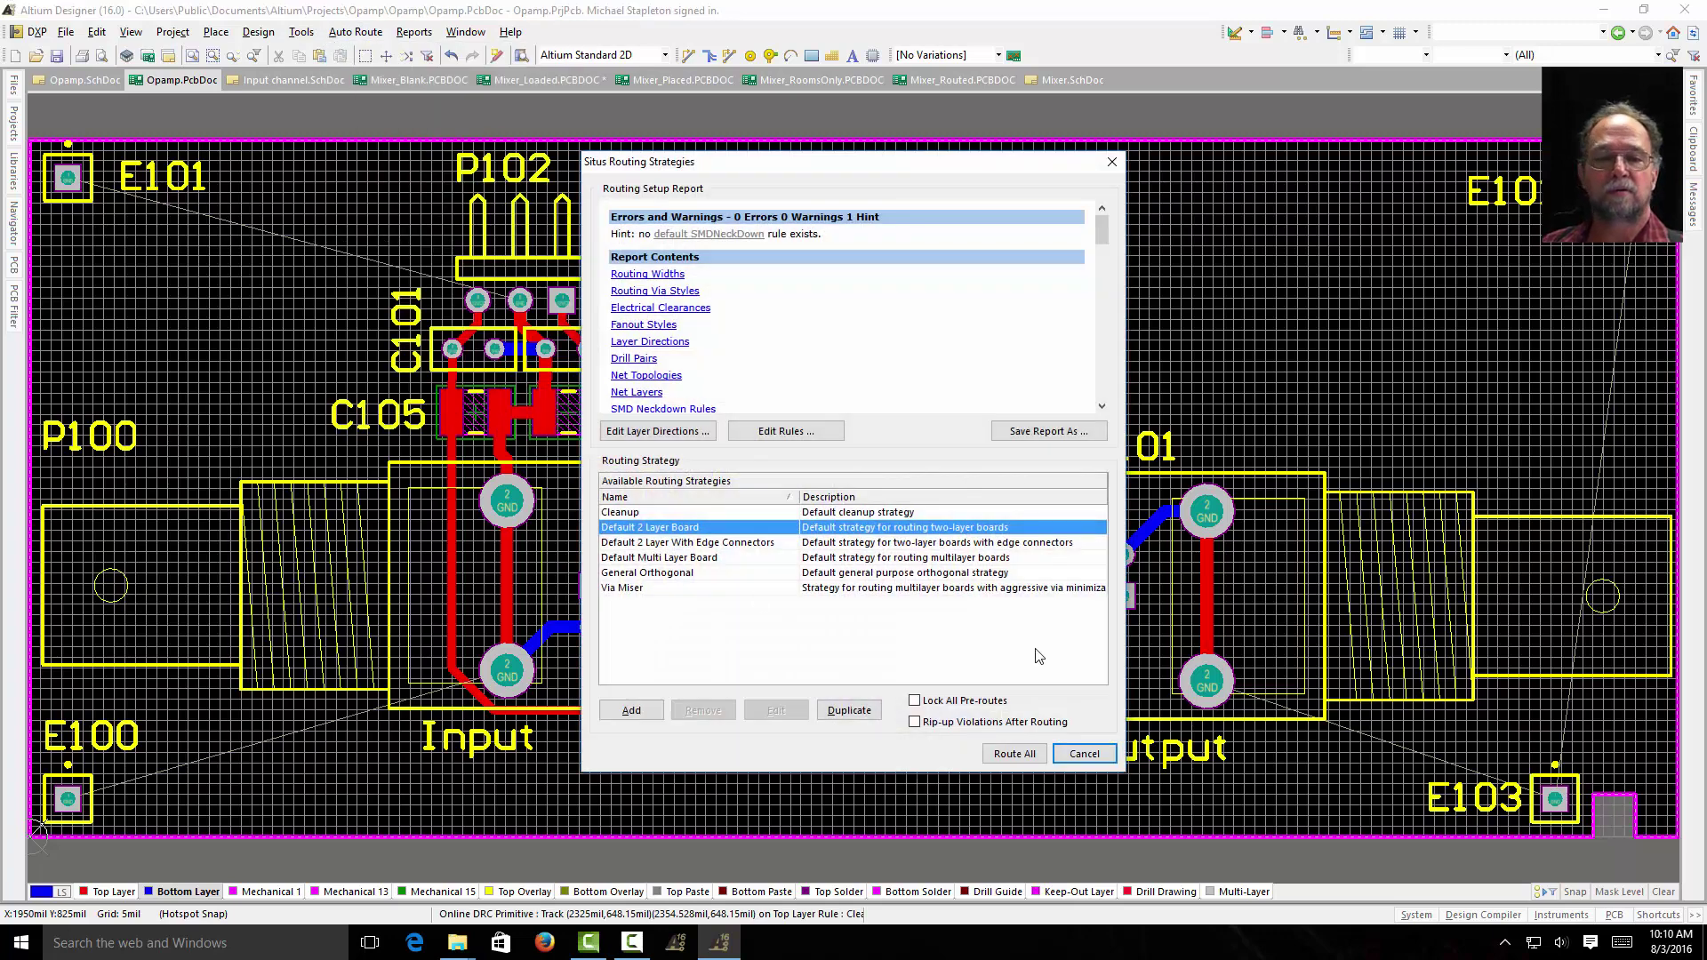
{"action": "left_click", "coordinate": [1015, 755]}
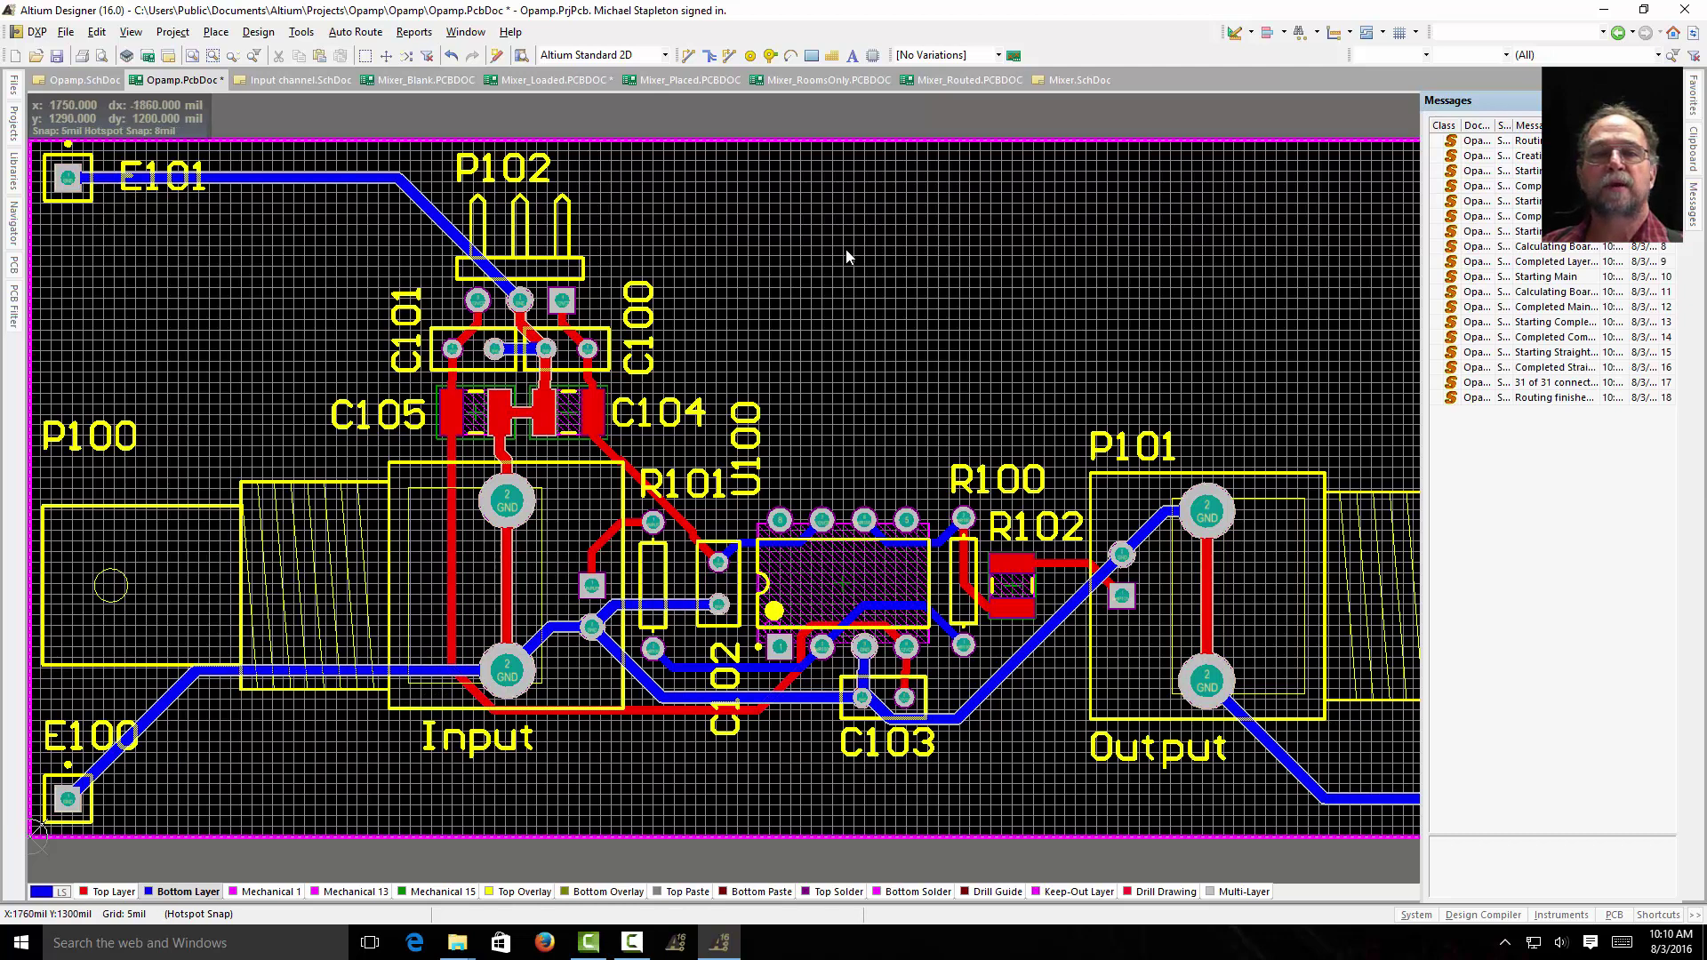
Show the board in 3D and tilt it to a pitch of about 22 degrees.
{"action": "key", "text": "shift"}
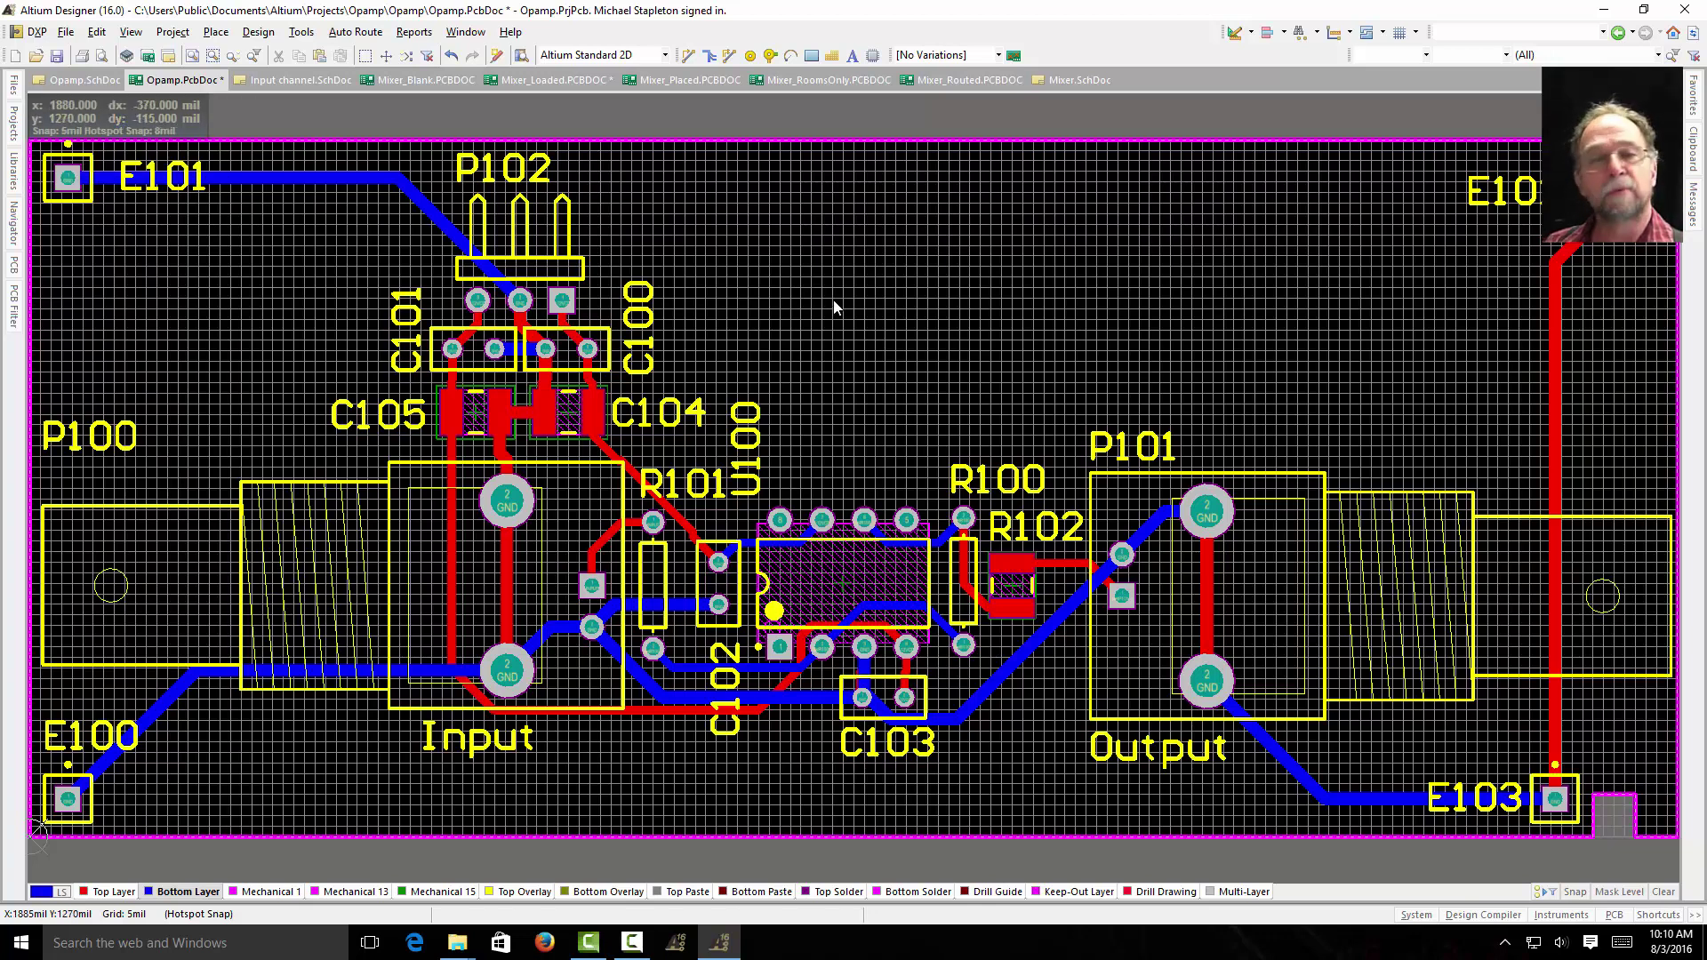
{"action": "key", "text": "3"}
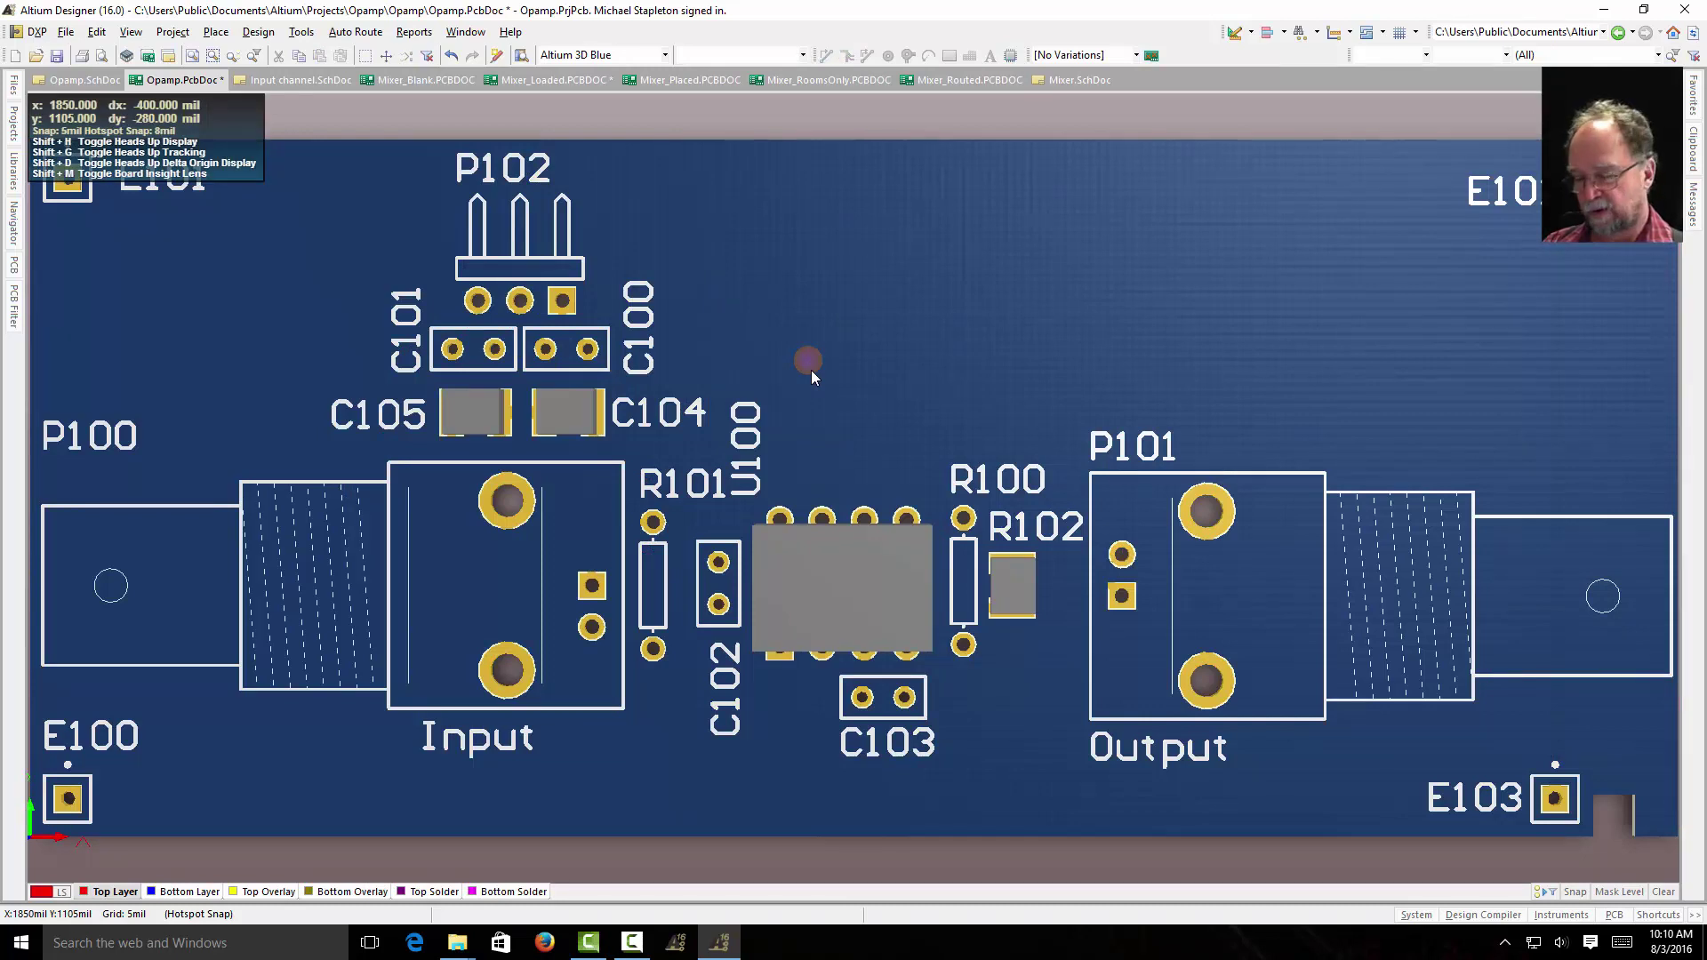
{"action": "key", "text": "shift"}
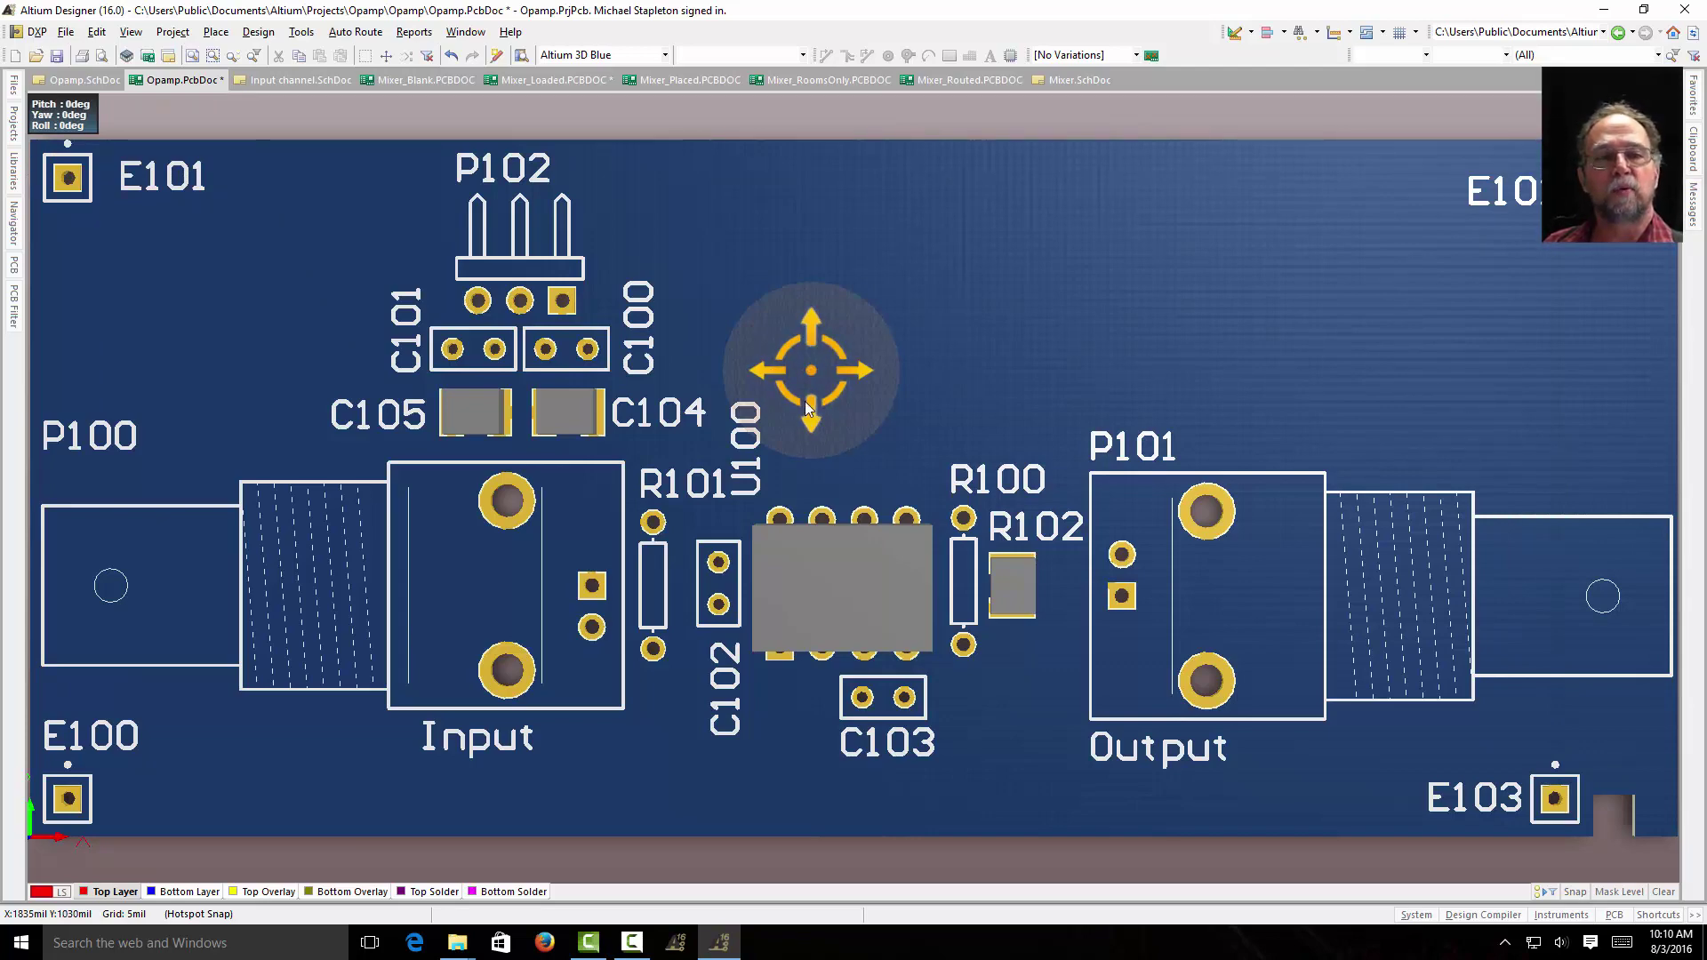
{"action": "right_click_drag", "start_coordinate": [810, 410], "coordinate": [980, 476], "text": "shift"}
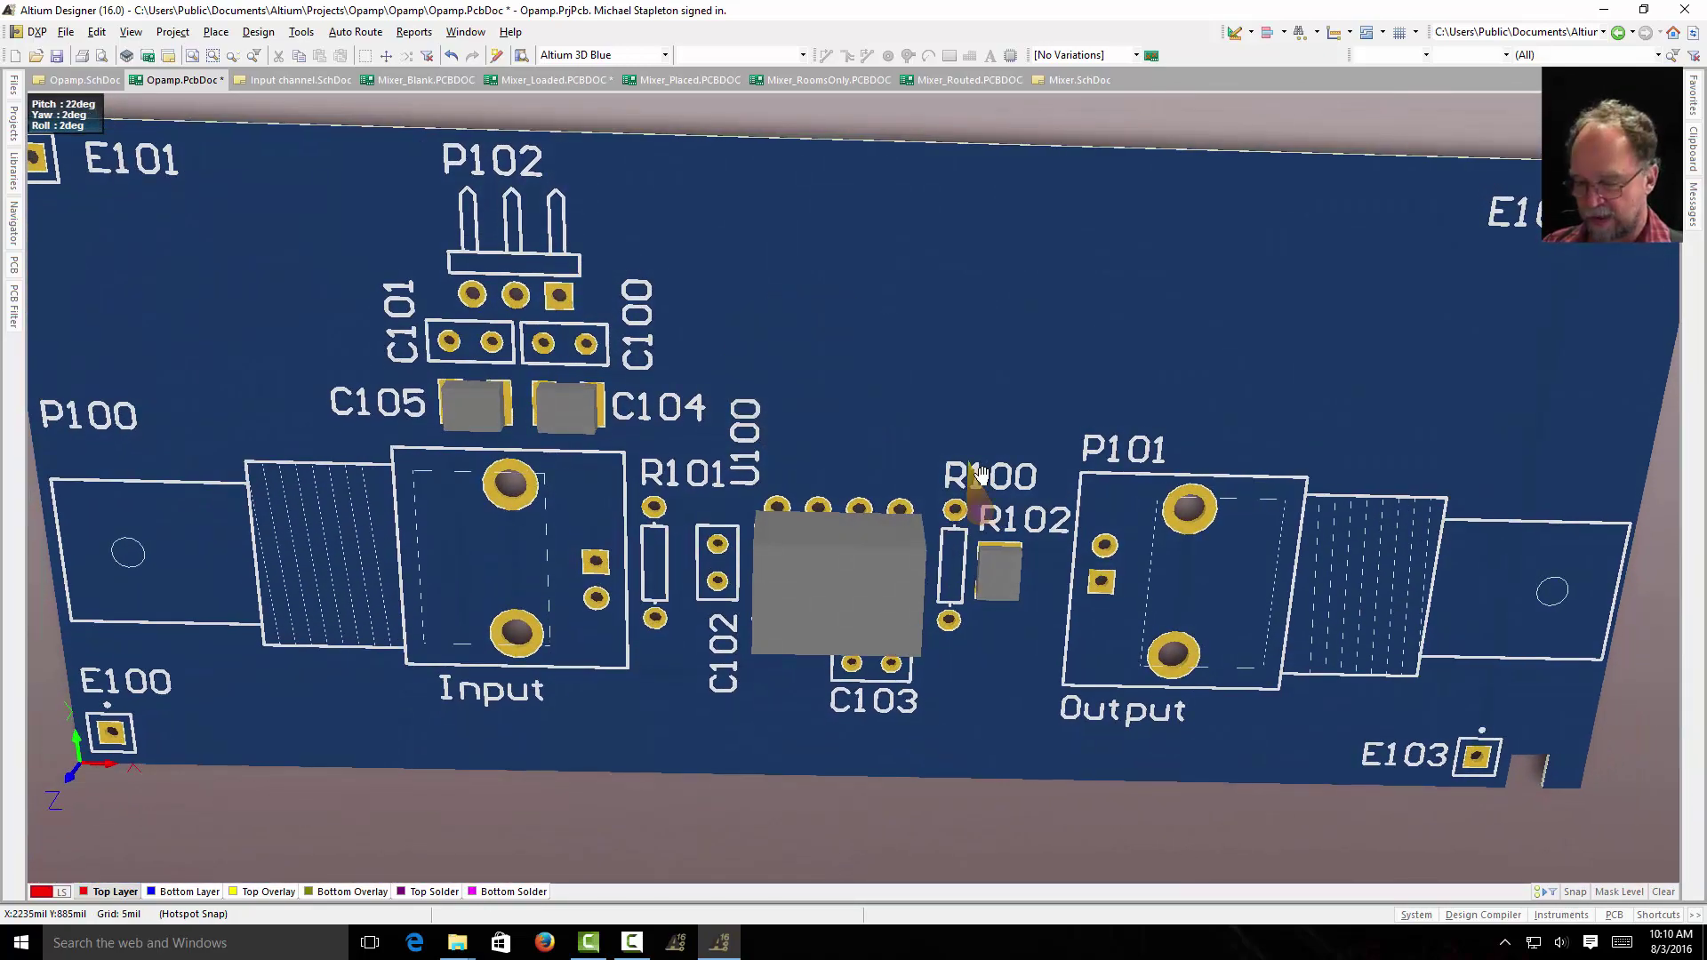
Compare the board in the 2D layout, 3D and board planning views, ending in 3D.
{"action": "key", "text": "2"}
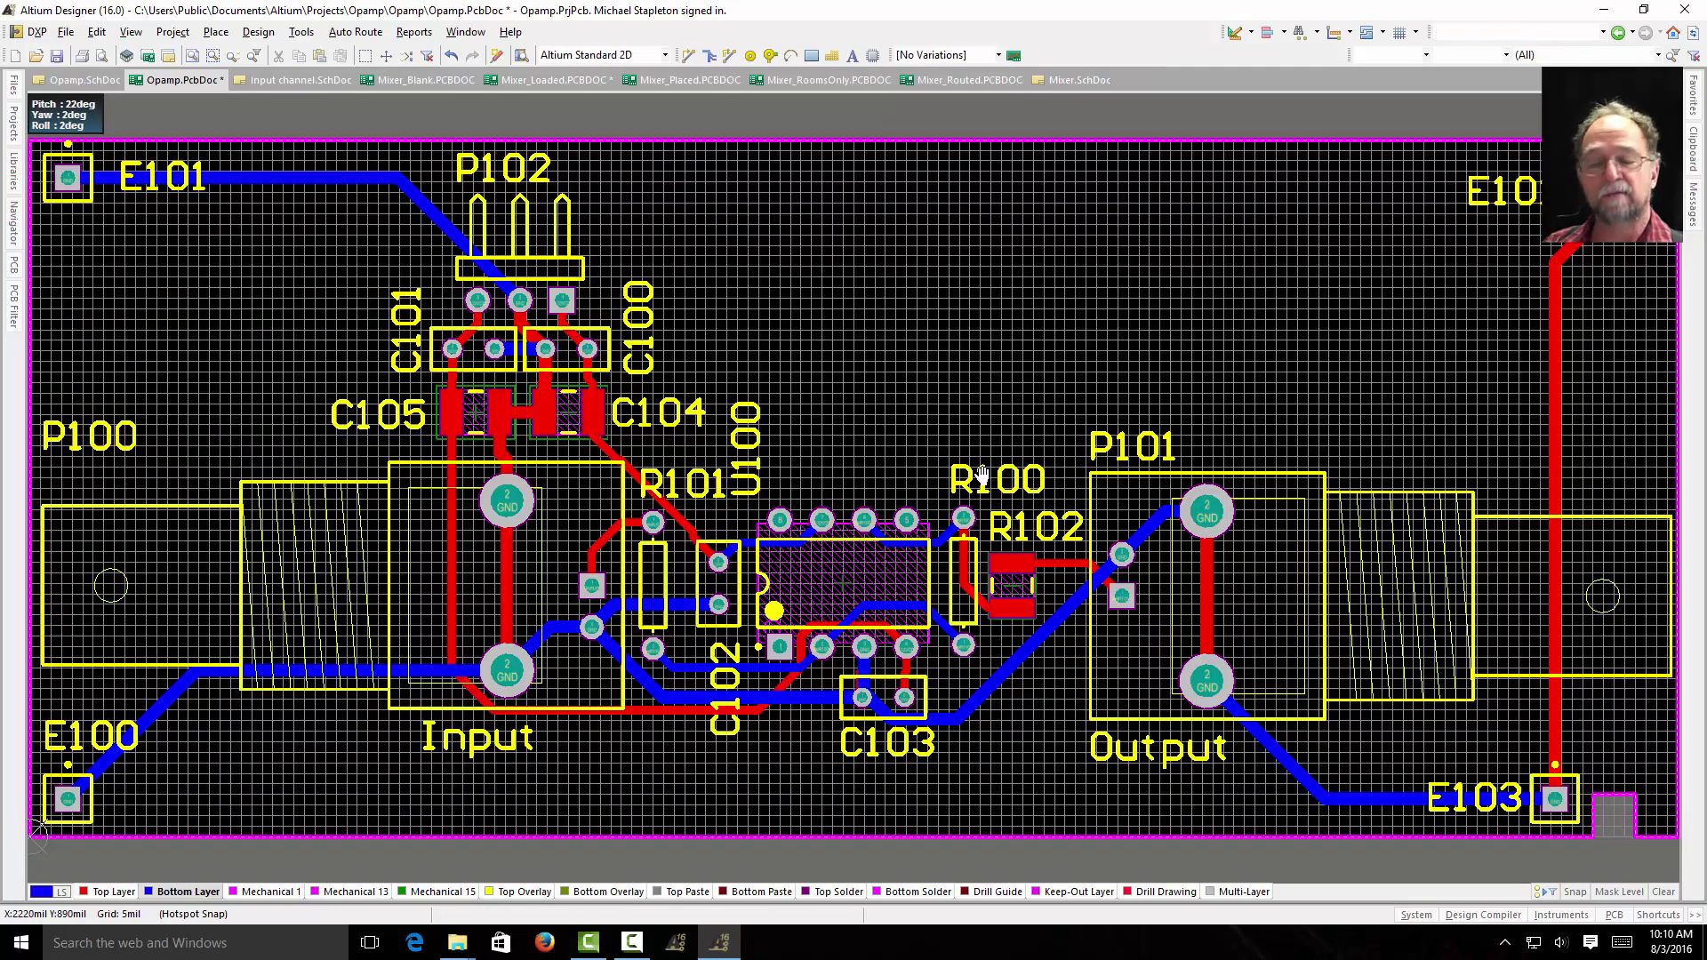
{"action": "key", "text": "3"}
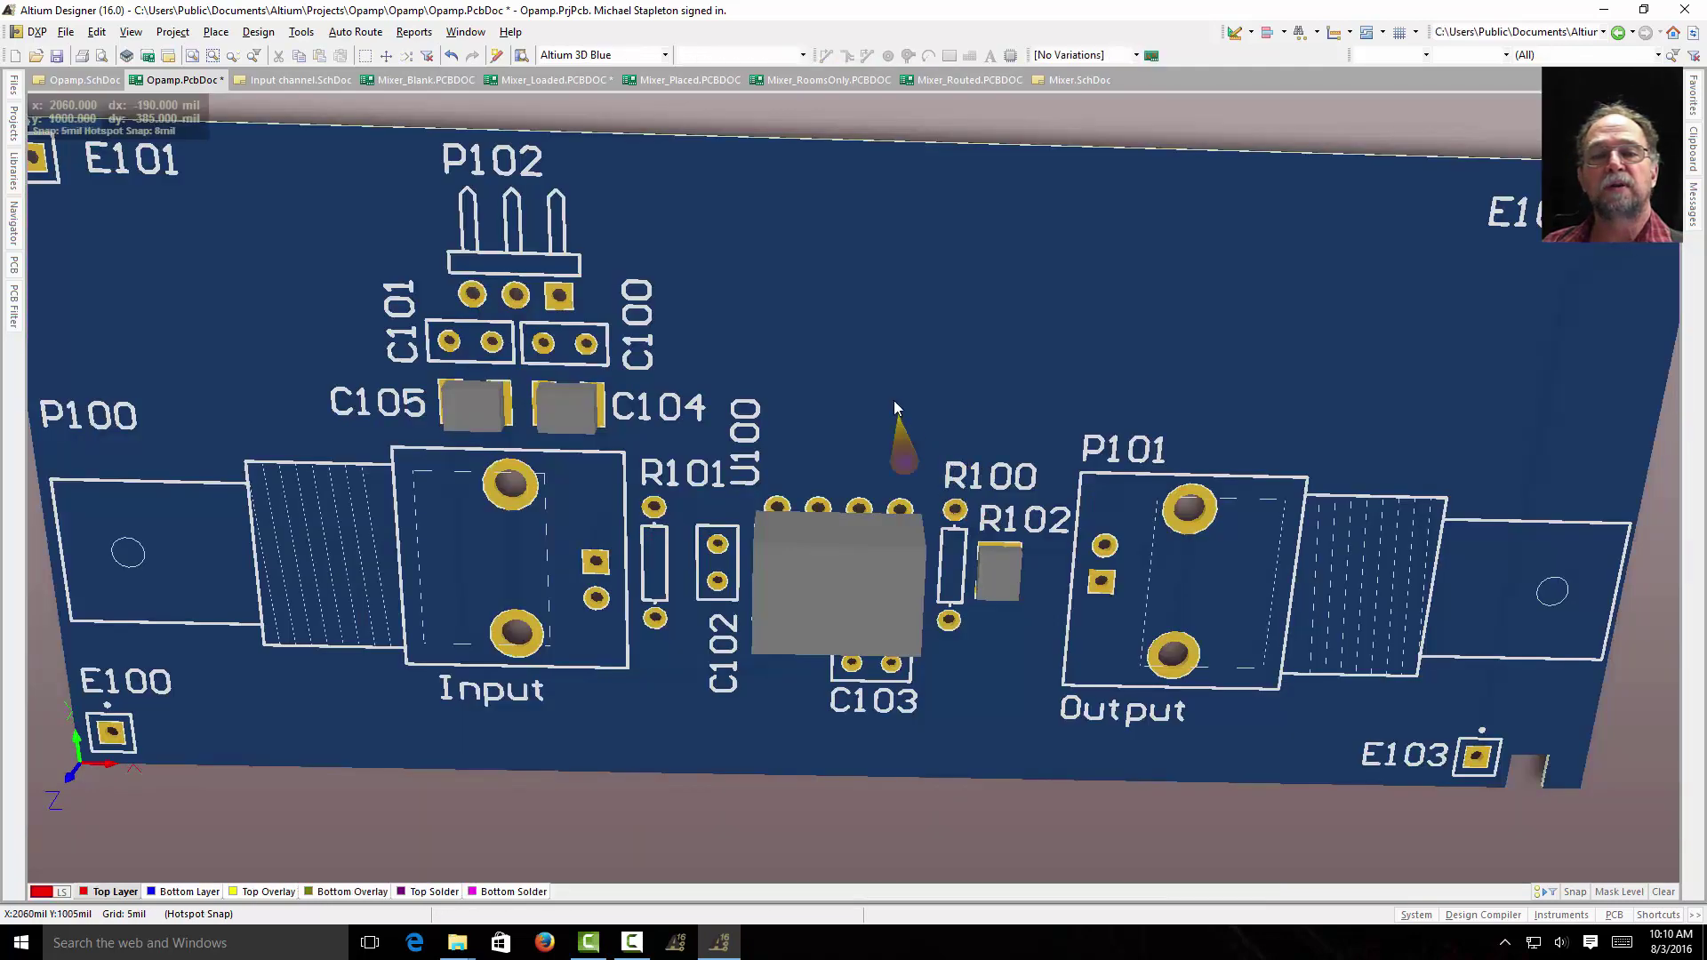
{"action": "key", "text": "1"}
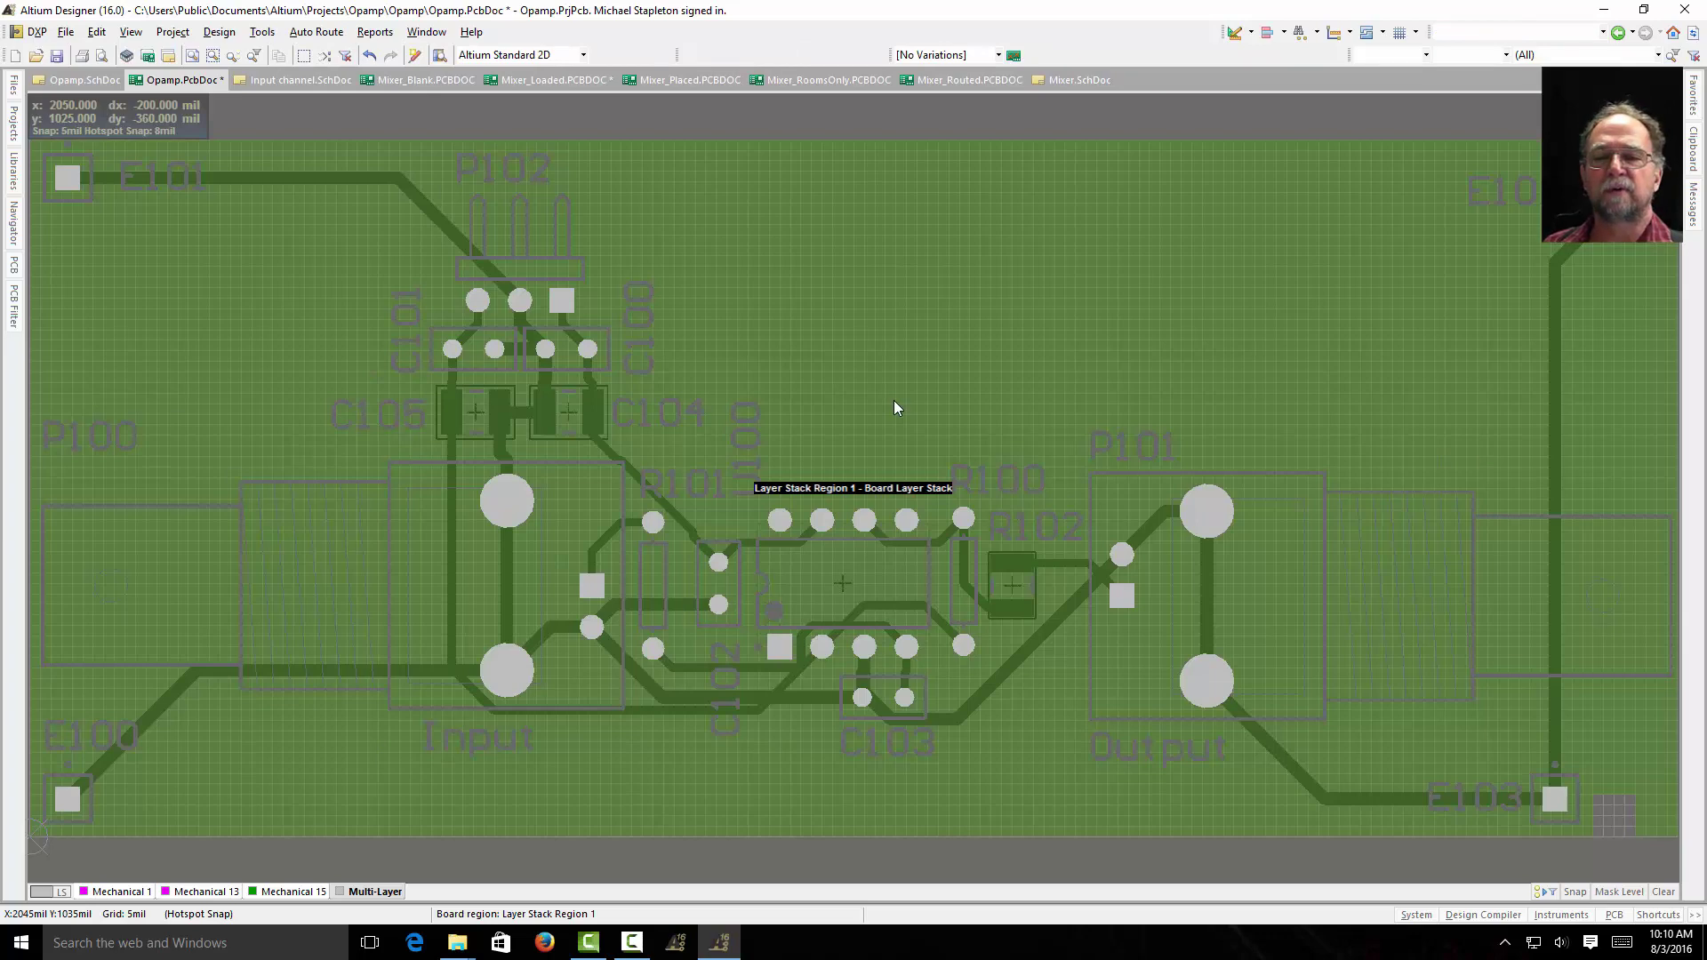
{"action": "key", "text": "2"}
{"action": "key", "text": "3"}
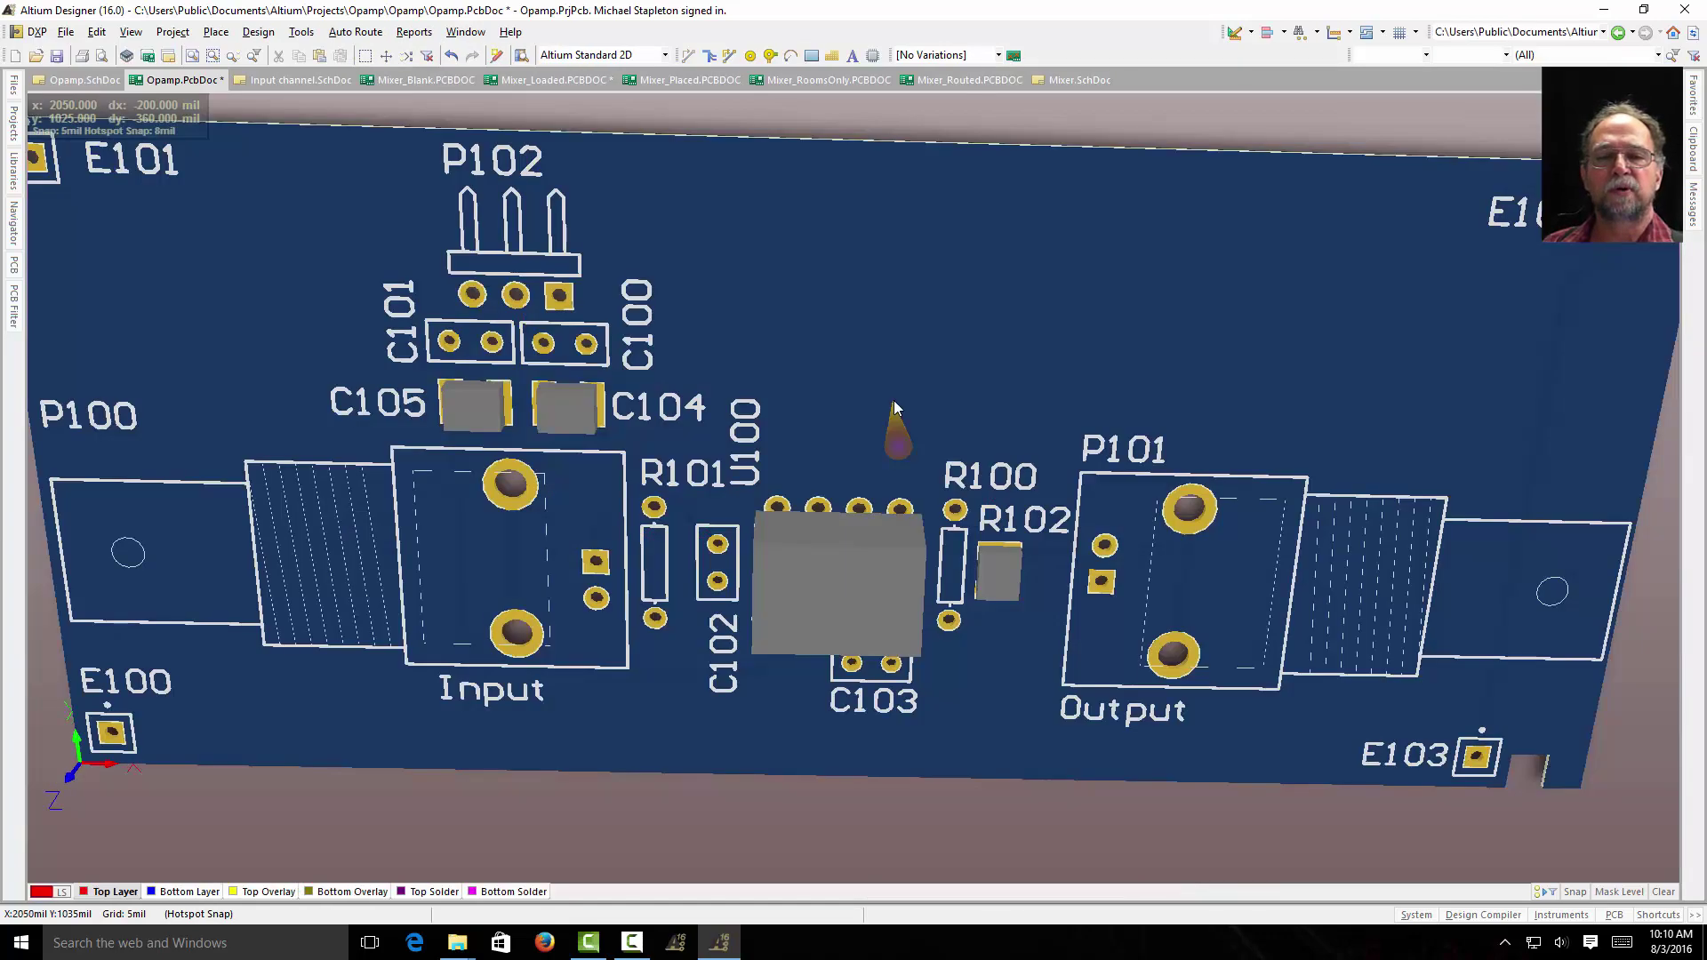
In the 2D layout, move the vertical GND track running up from E103 to the Bottom Layer.
{"action": "key", "text": "2"}
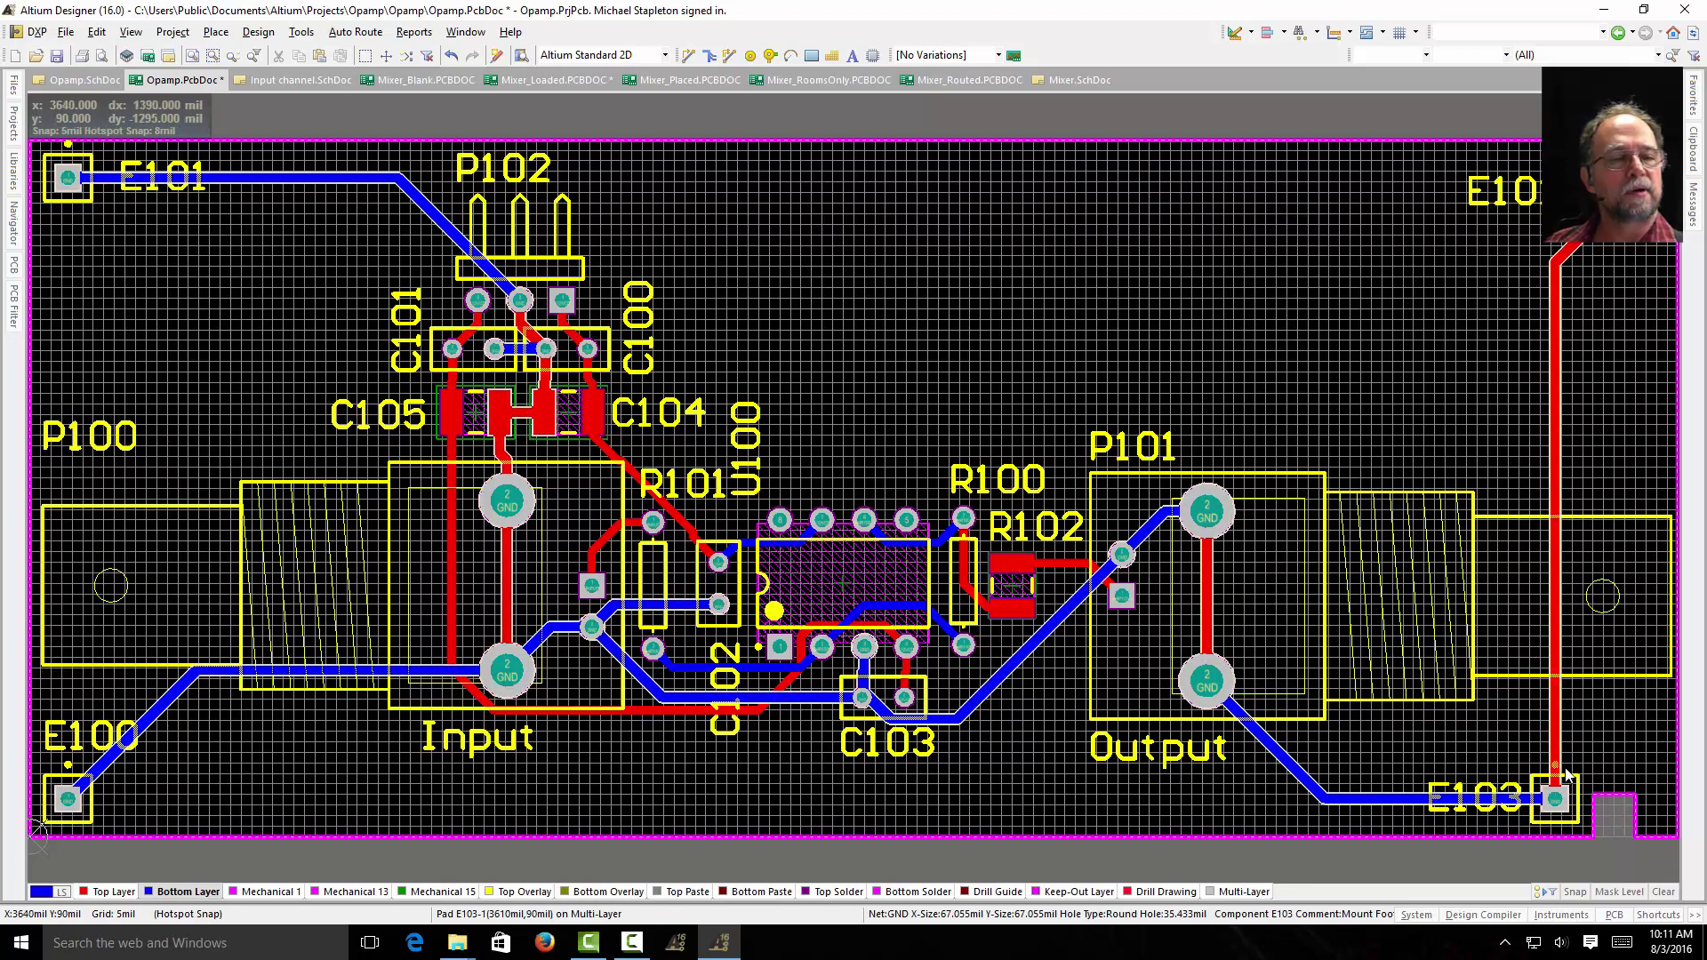
{"action": "left_click", "coordinate": [1555, 743]}
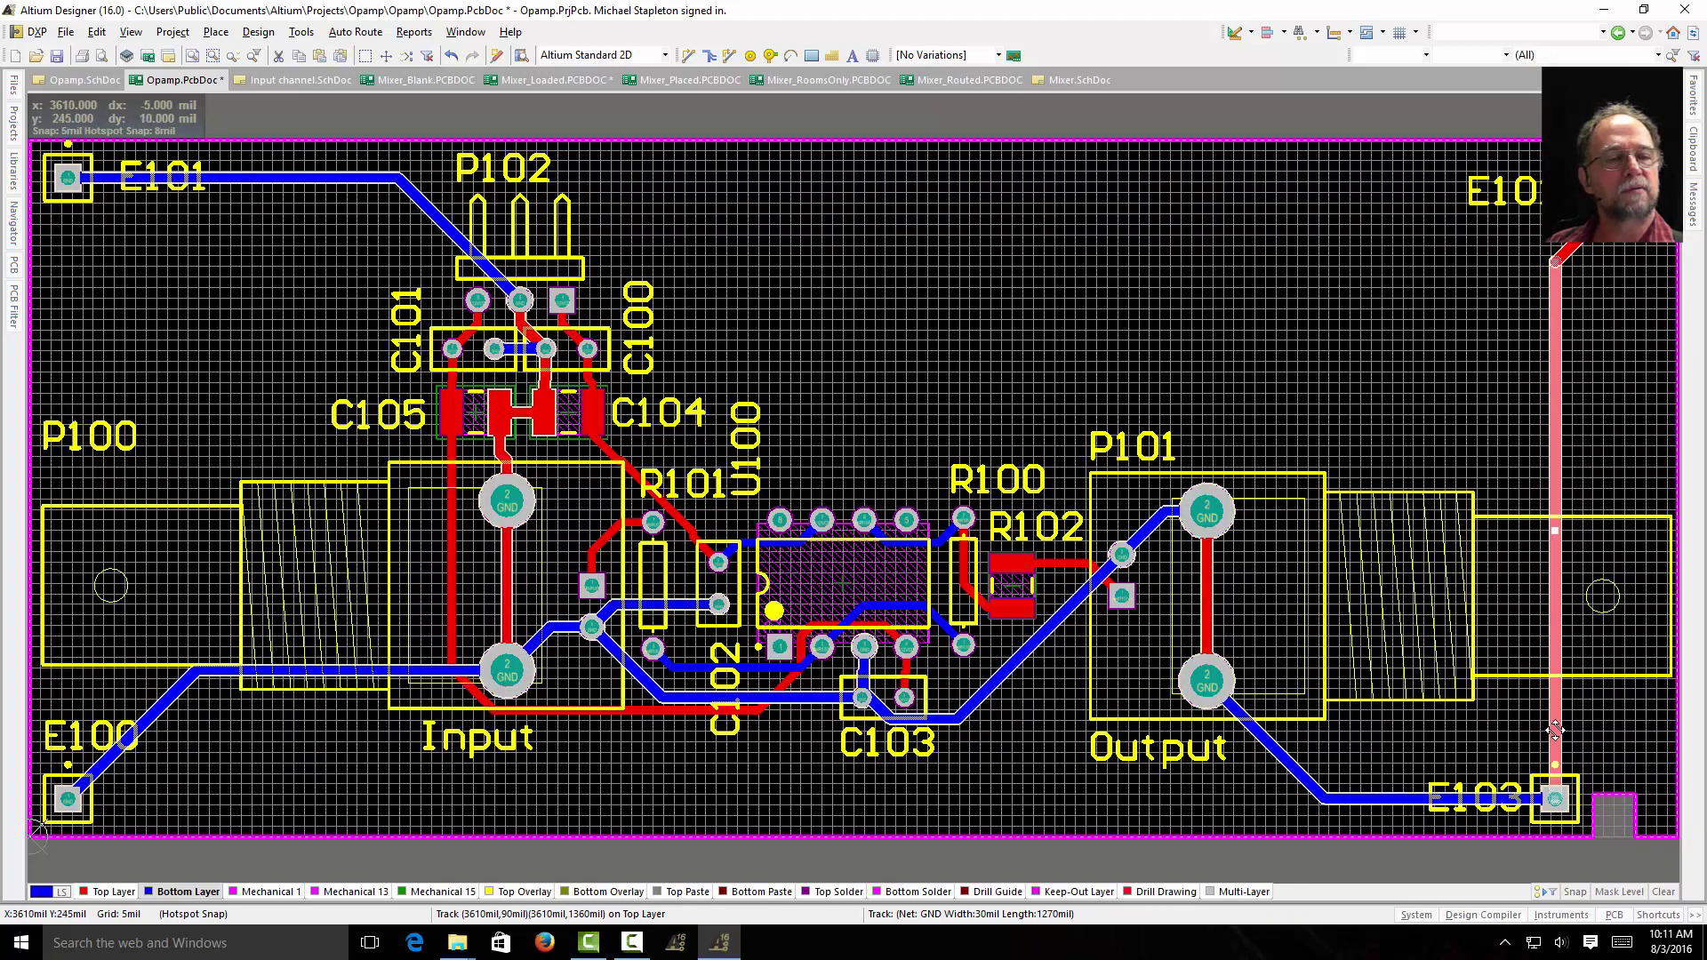
{"action": "double_click", "coordinate": [1554, 731]}
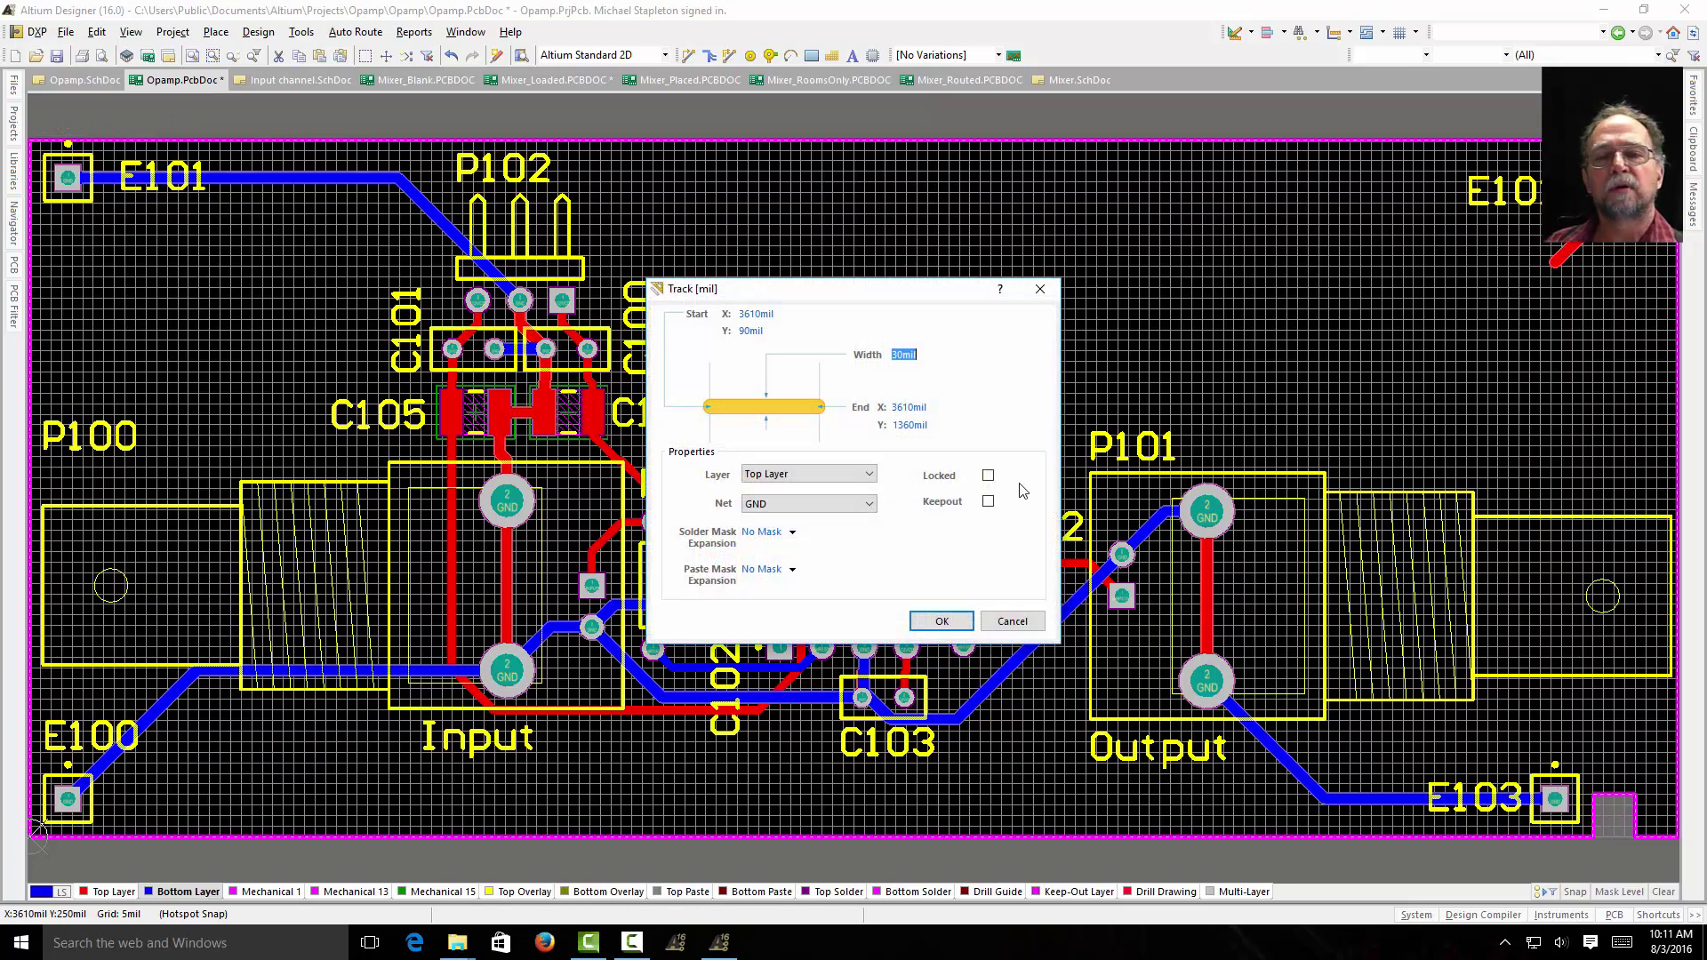
{"action": "left_click", "coordinate": [869, 474]}
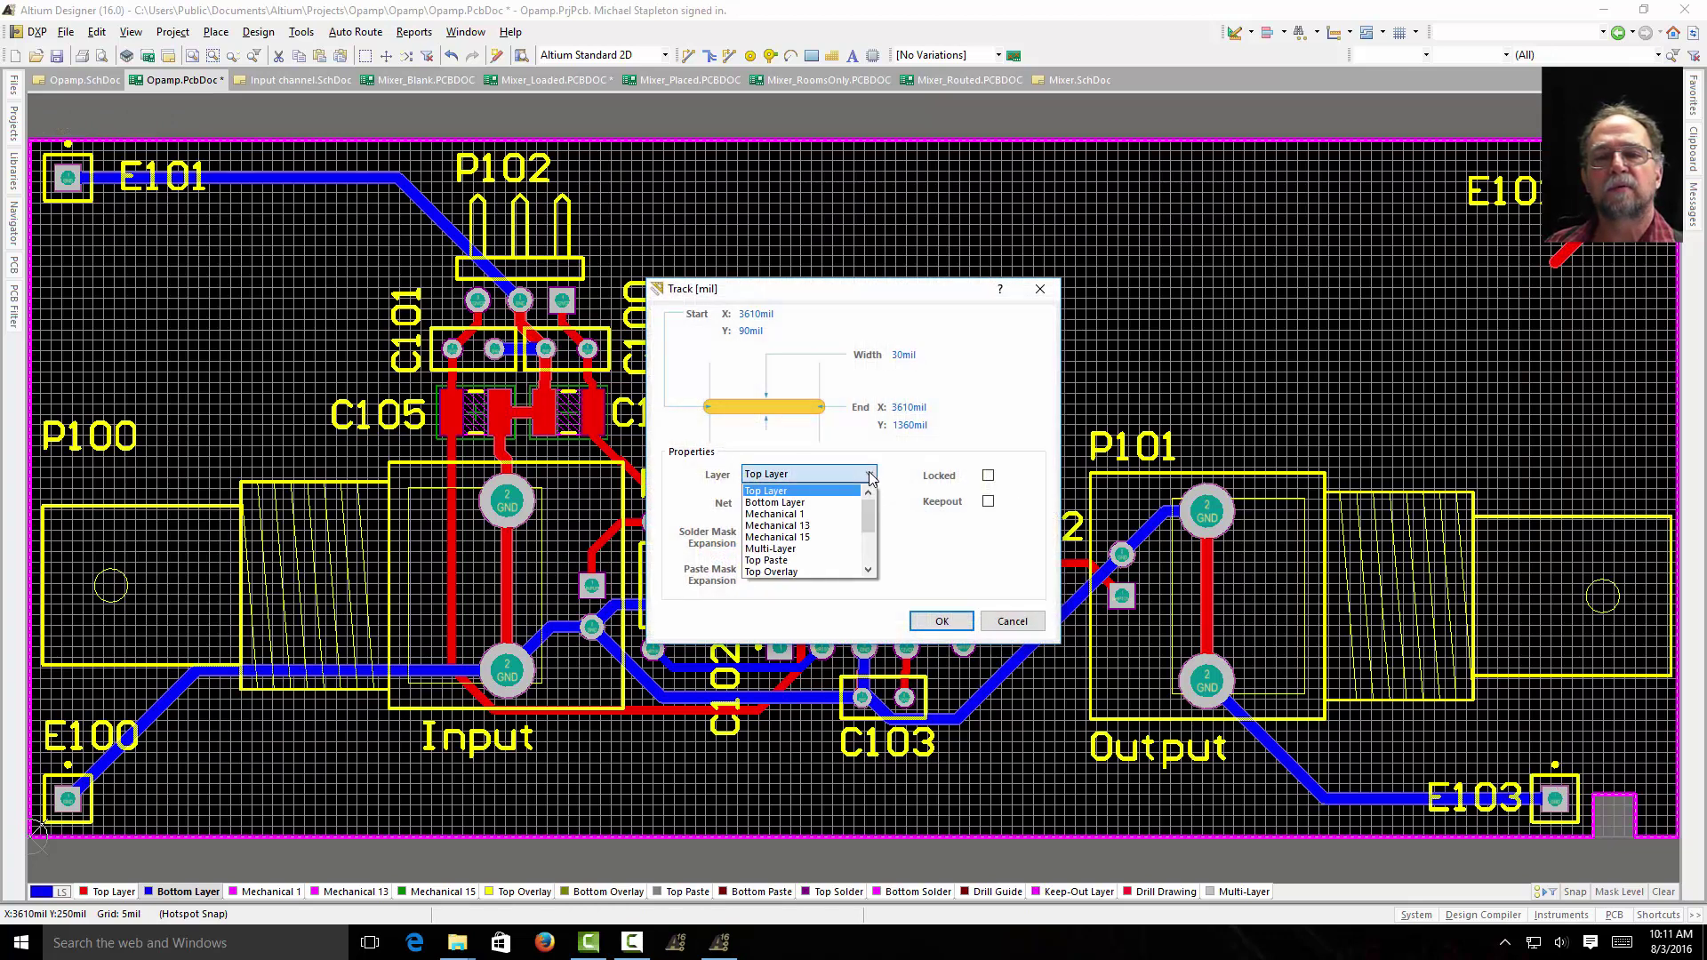
{"action": "left_click", "coordinate": [783, 503]}
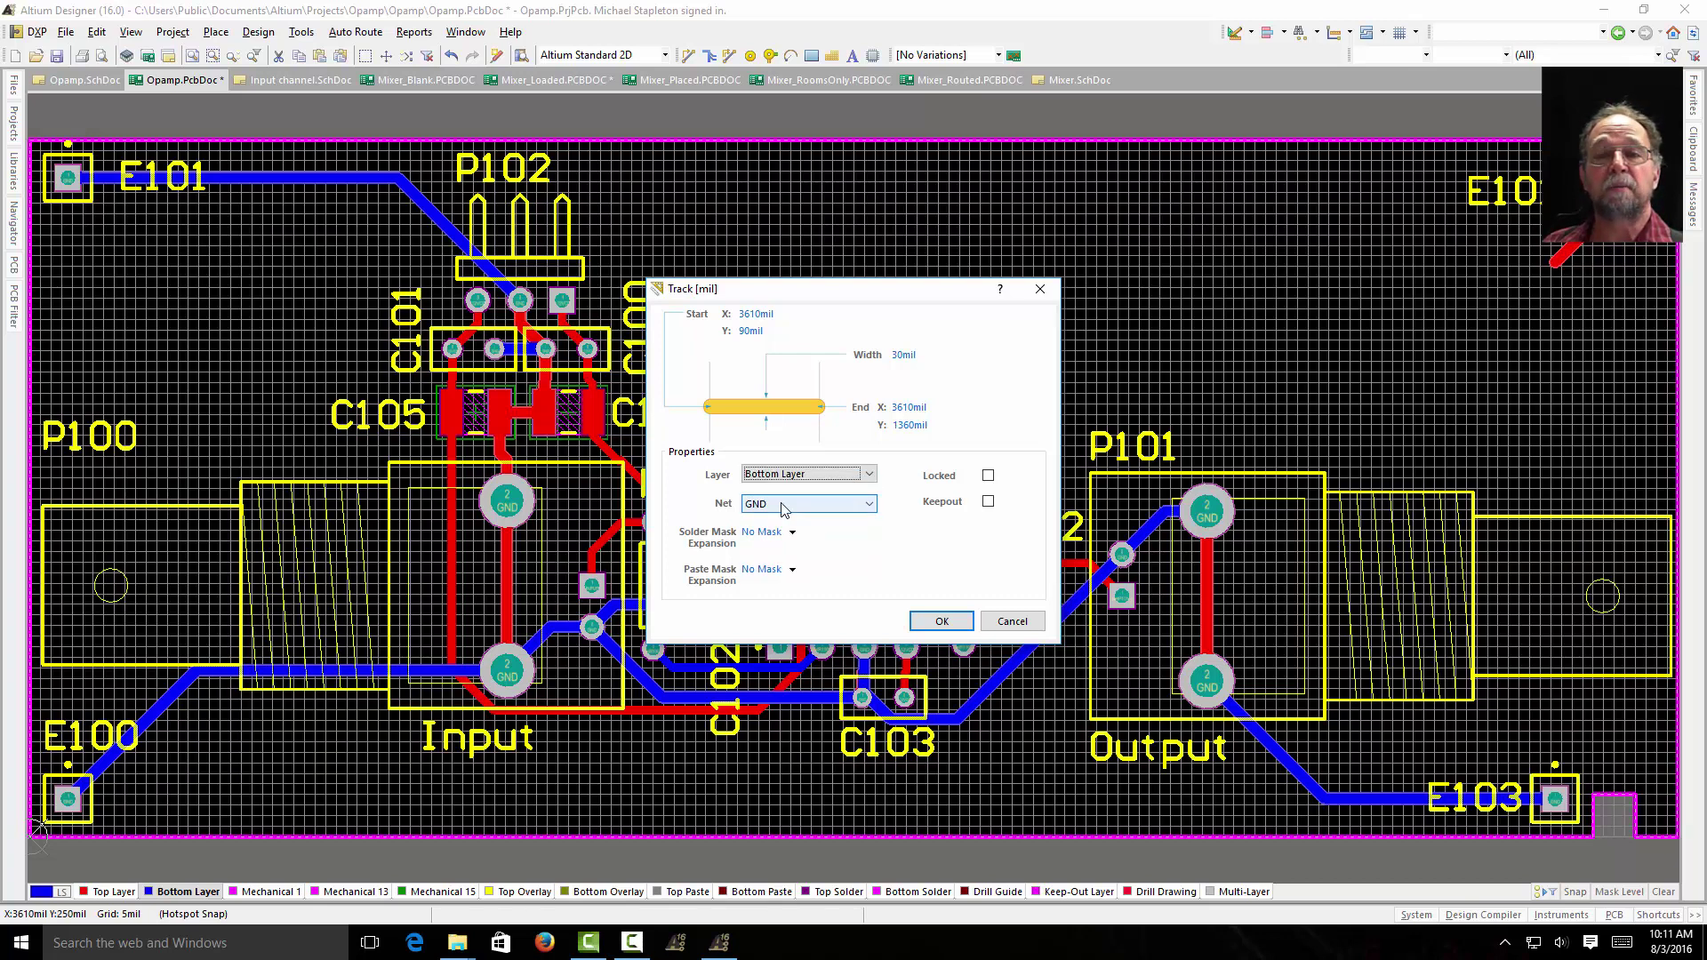
{"action": "left_click", "coordinate": [941, 621]}
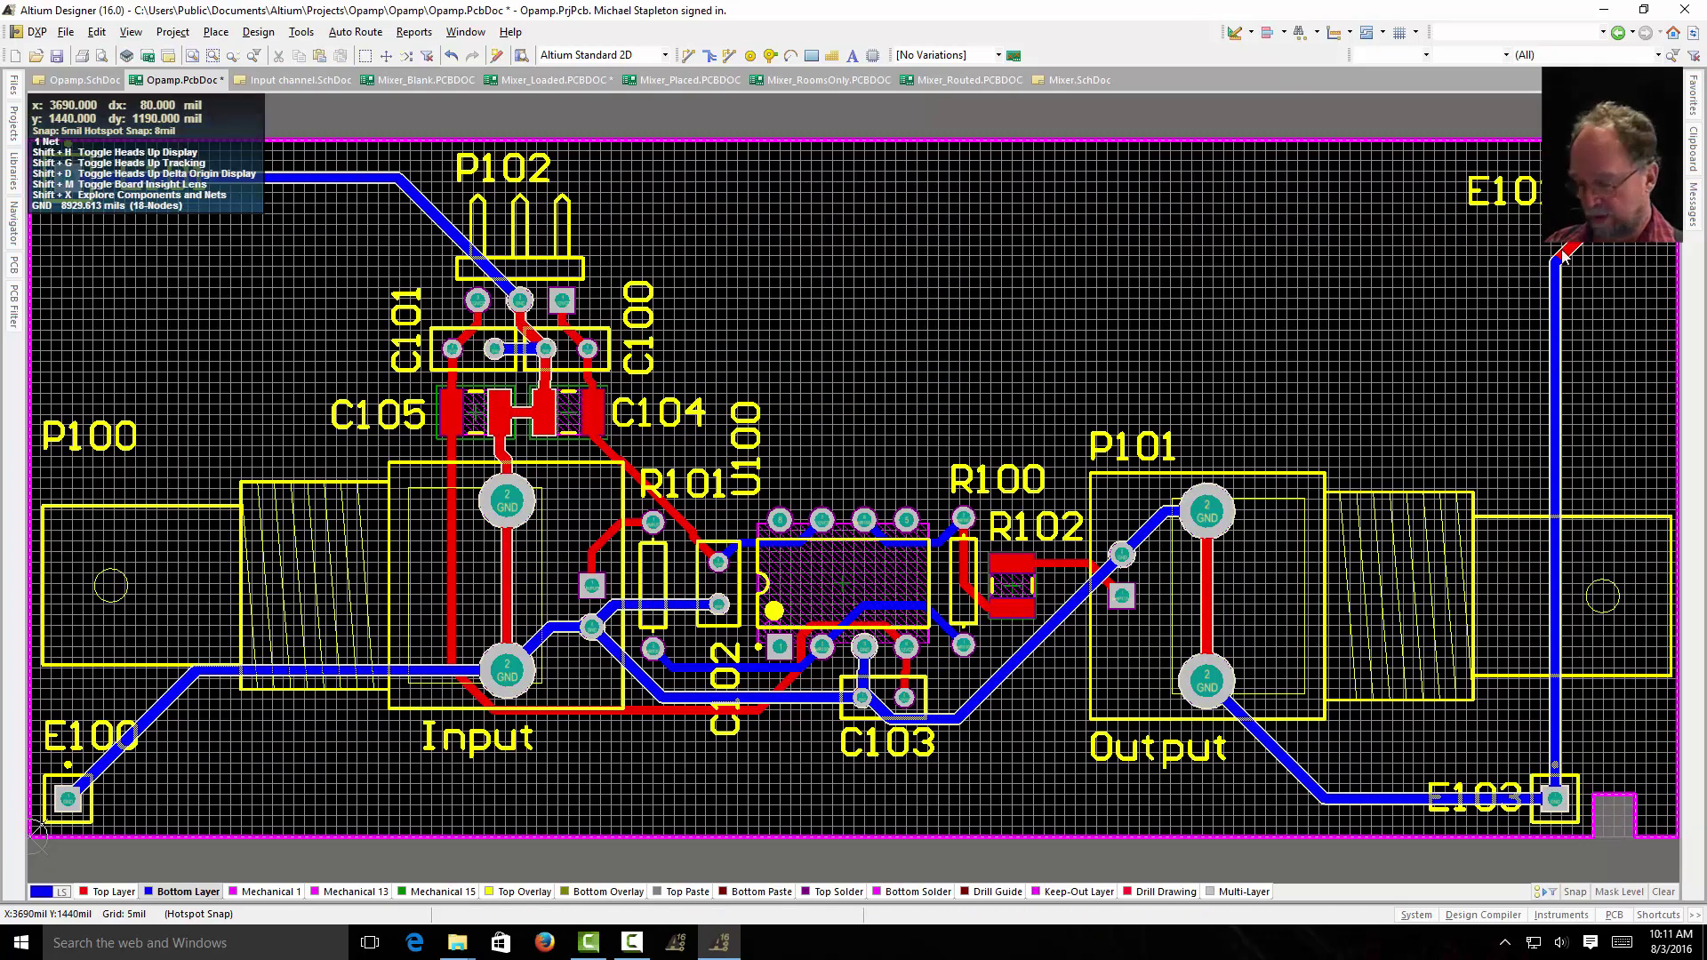
Place a via on the GND net at X 3610 mil, Y 1360 mil, where the vertical track meets the diagonal one from E102.
{"action": "scroll", "coordinate": [1535, 312], "scroll_direction": "up", "scroll_amount": 2, "text": "ctrl"}
{"action": "scroll", "coordinate": [1532, 316], "scroll_direction": "up", "scroll_amount": 2, "text": "ctrl"}
{"action": "right_click_drag", "start_coordinate": [1480, 252], "coordinate": [712, 777]}
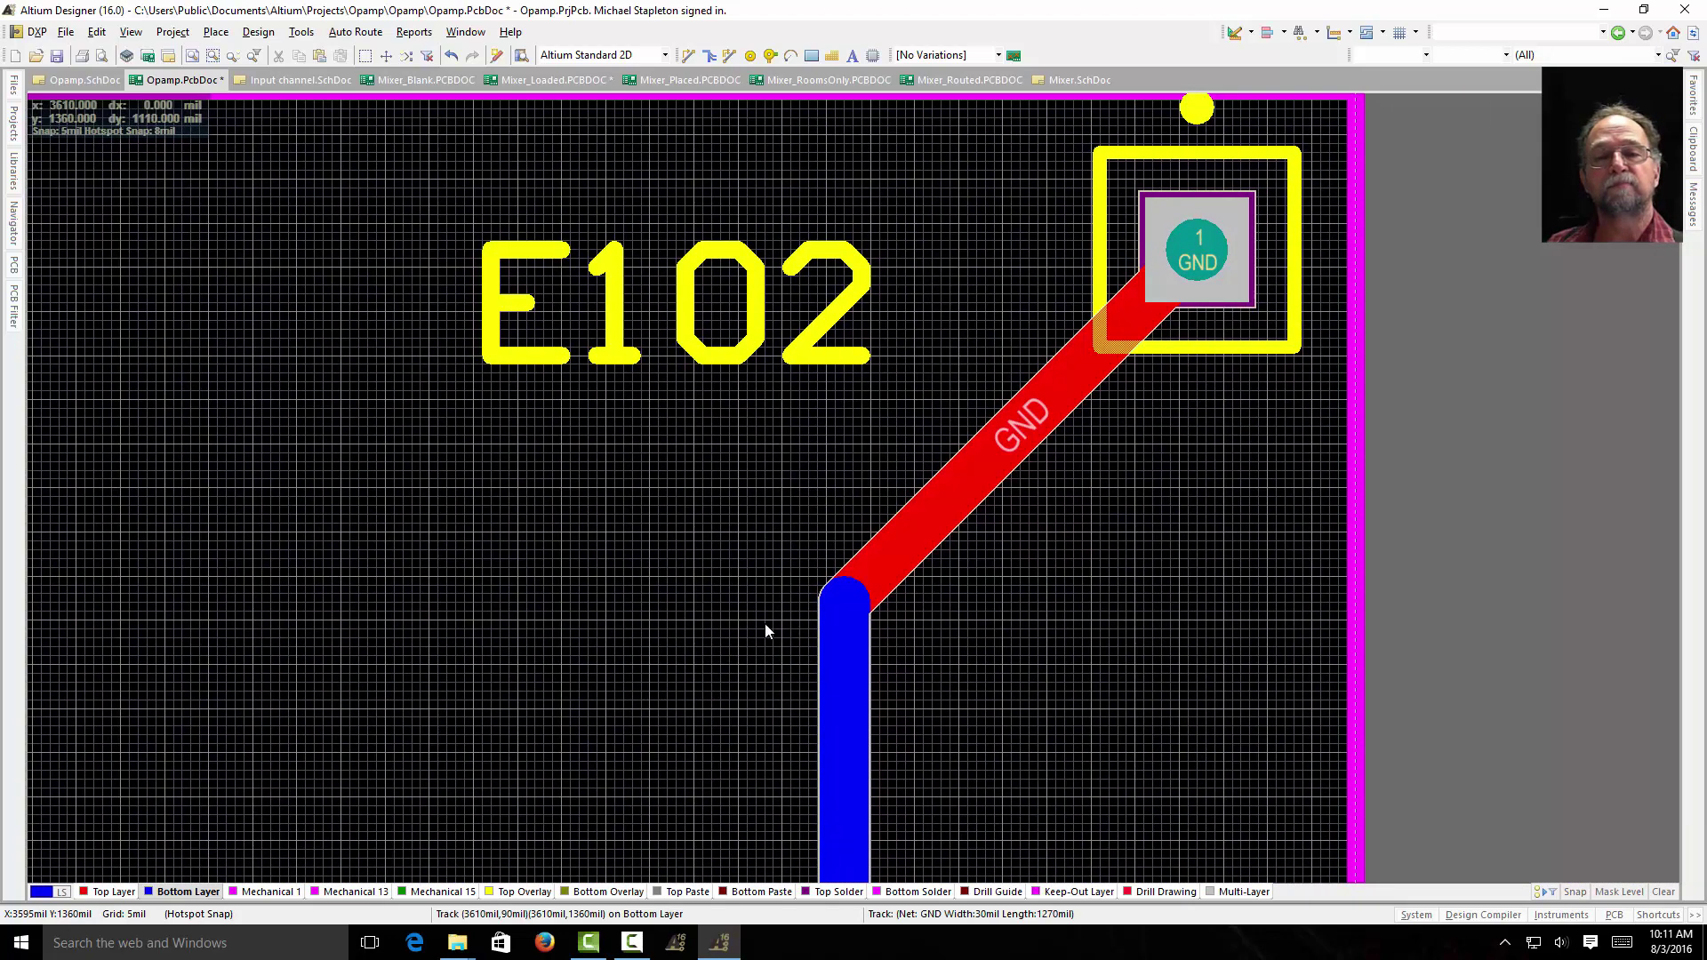
{"action": "left_click", "coordinate": [770, 59]}
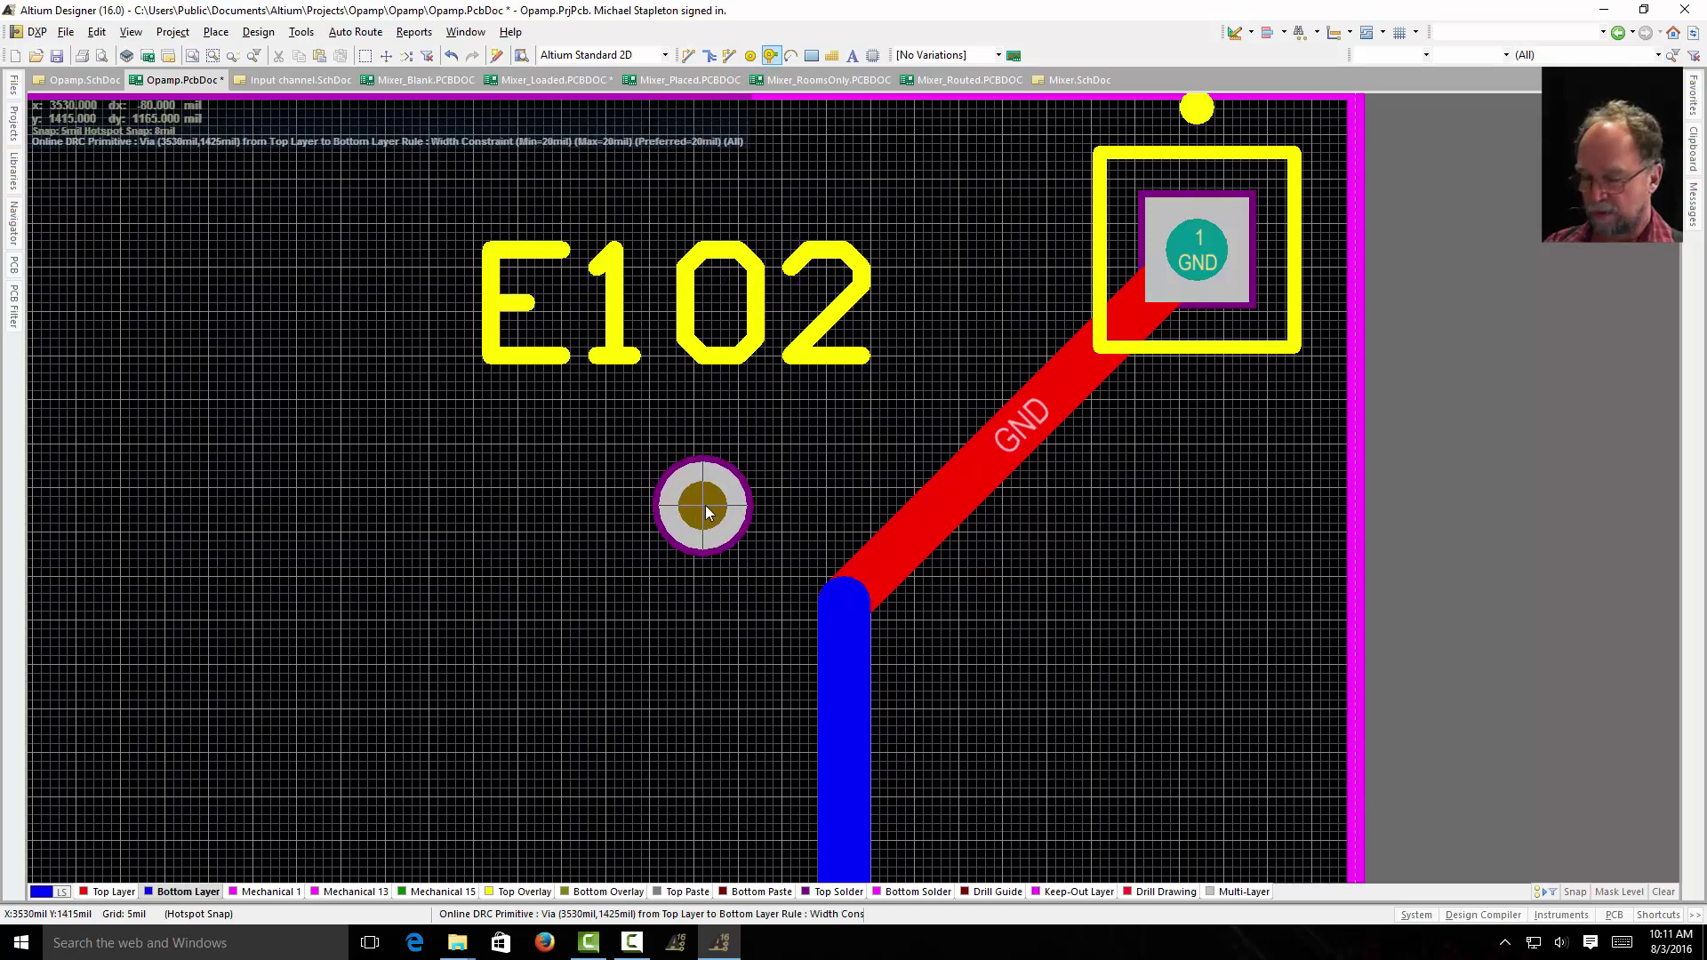
{"action": "key", "text": "Tab"}
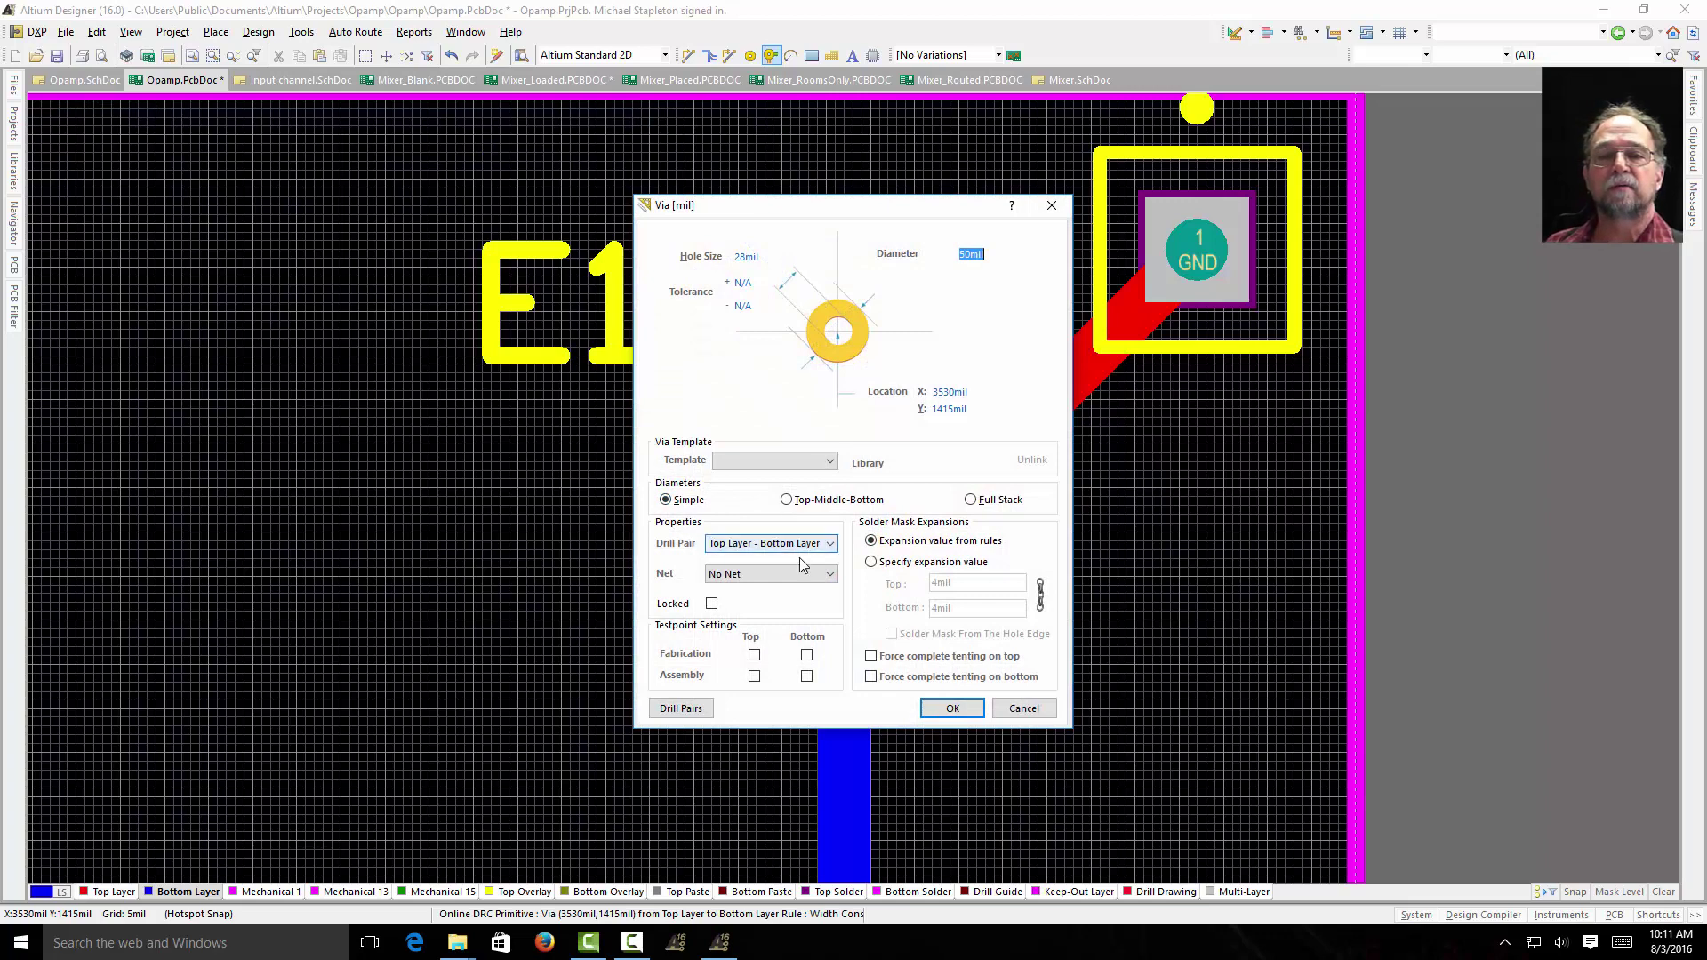
{"action": "left_click", "coordinate": [829, 575]}
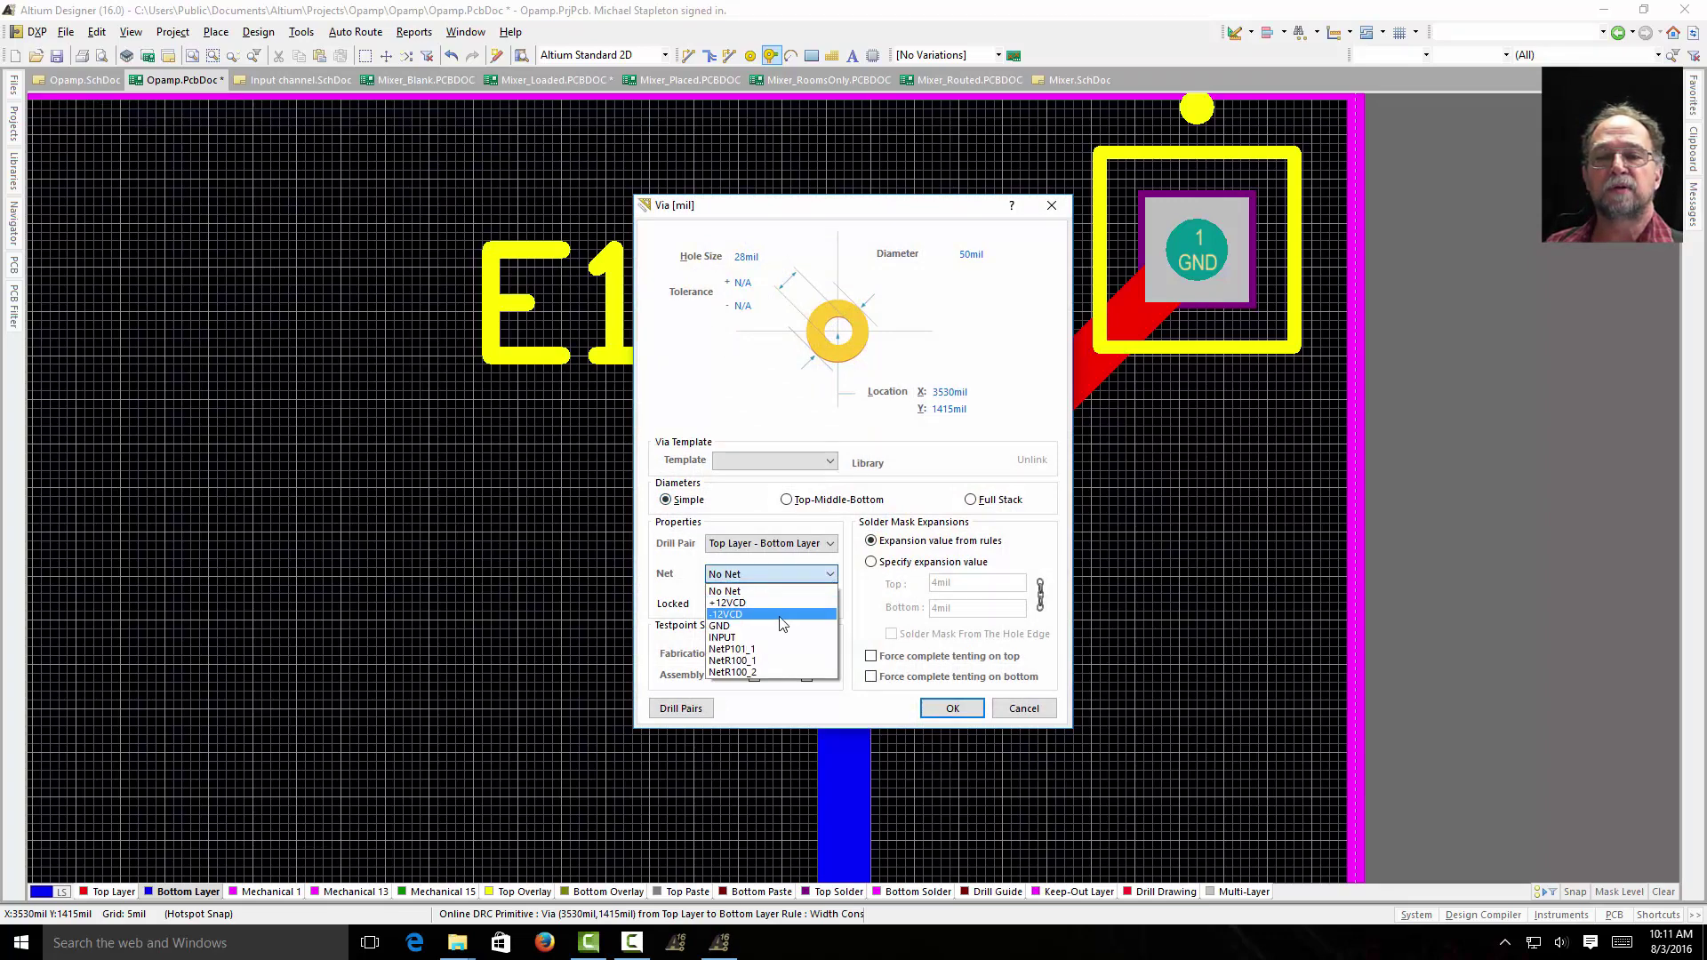
{"action": "left_click", "coordinate": [781, 626]}
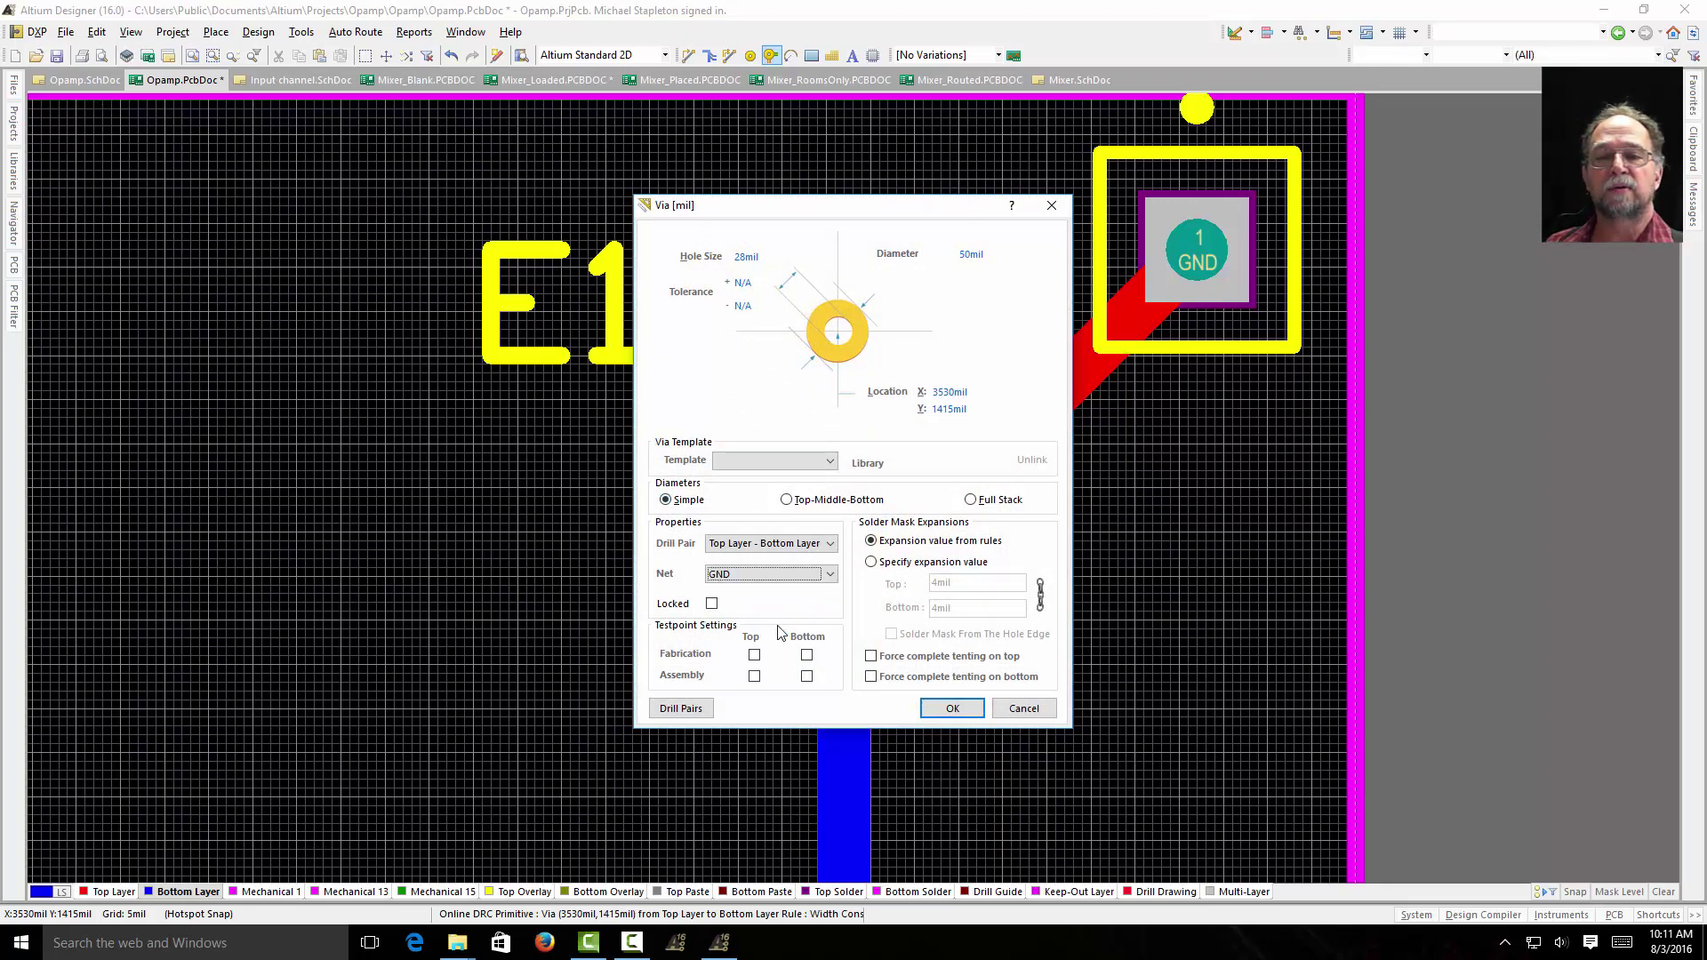
{"action": "left_click", "coordinate": [937, 708]}
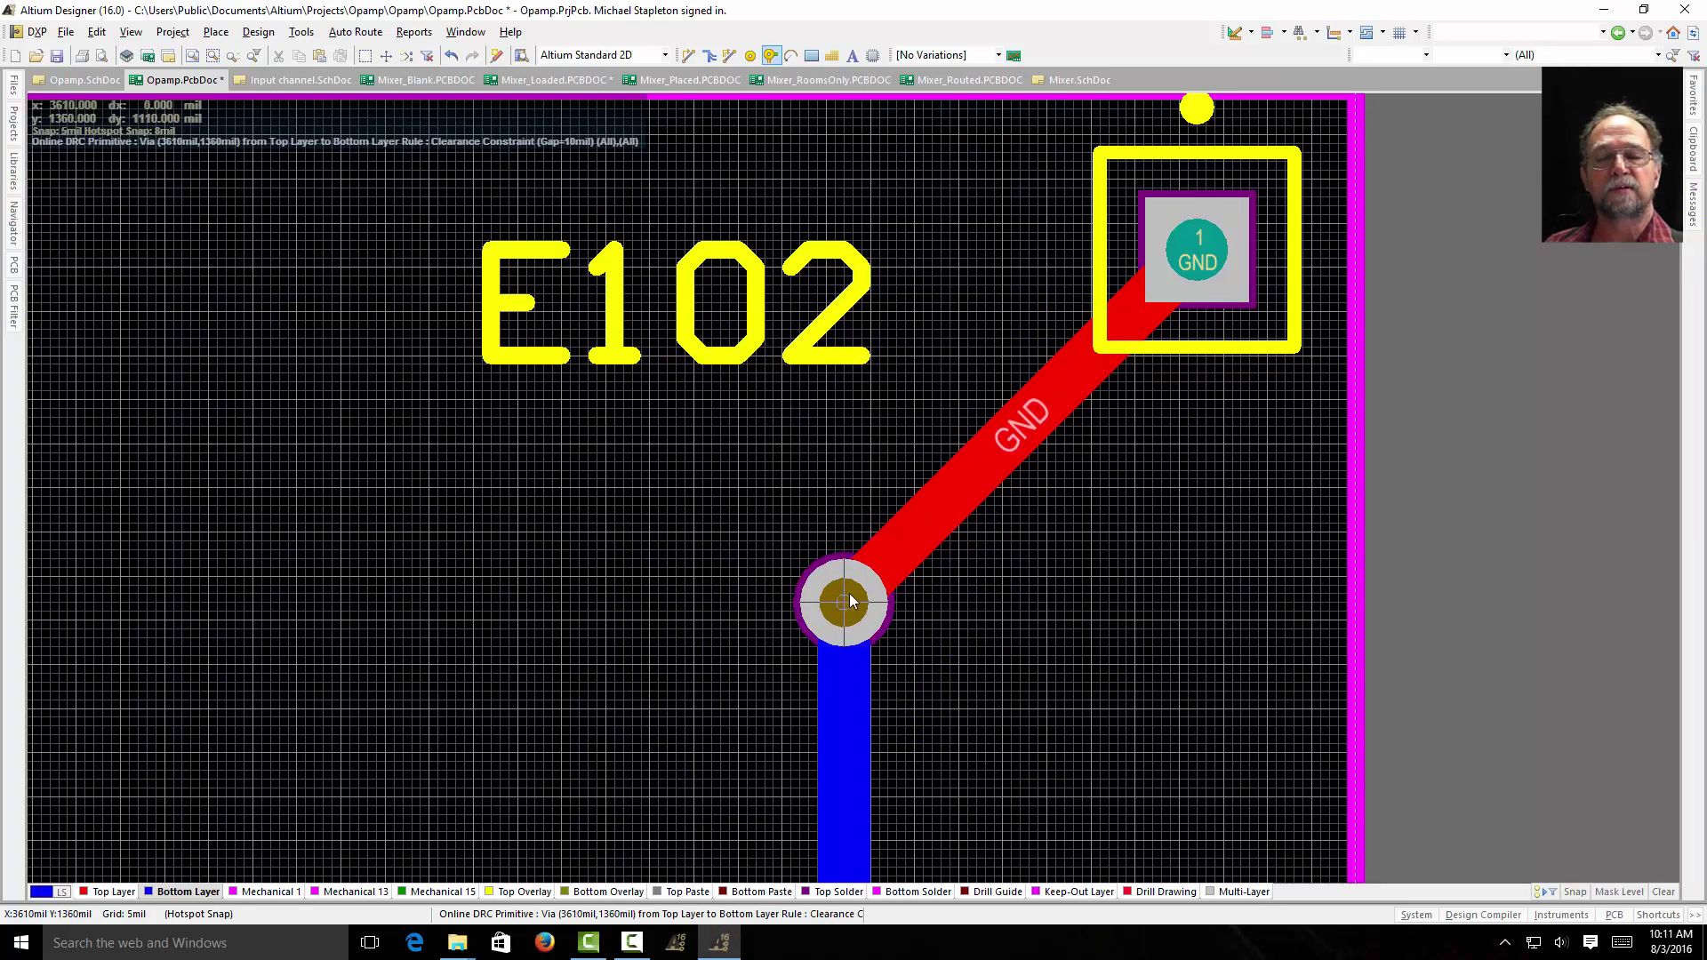
{"action": "left_click", "coordinate": [845, 602]}
{"action": "right_click", "coordinate": [975, 628]}
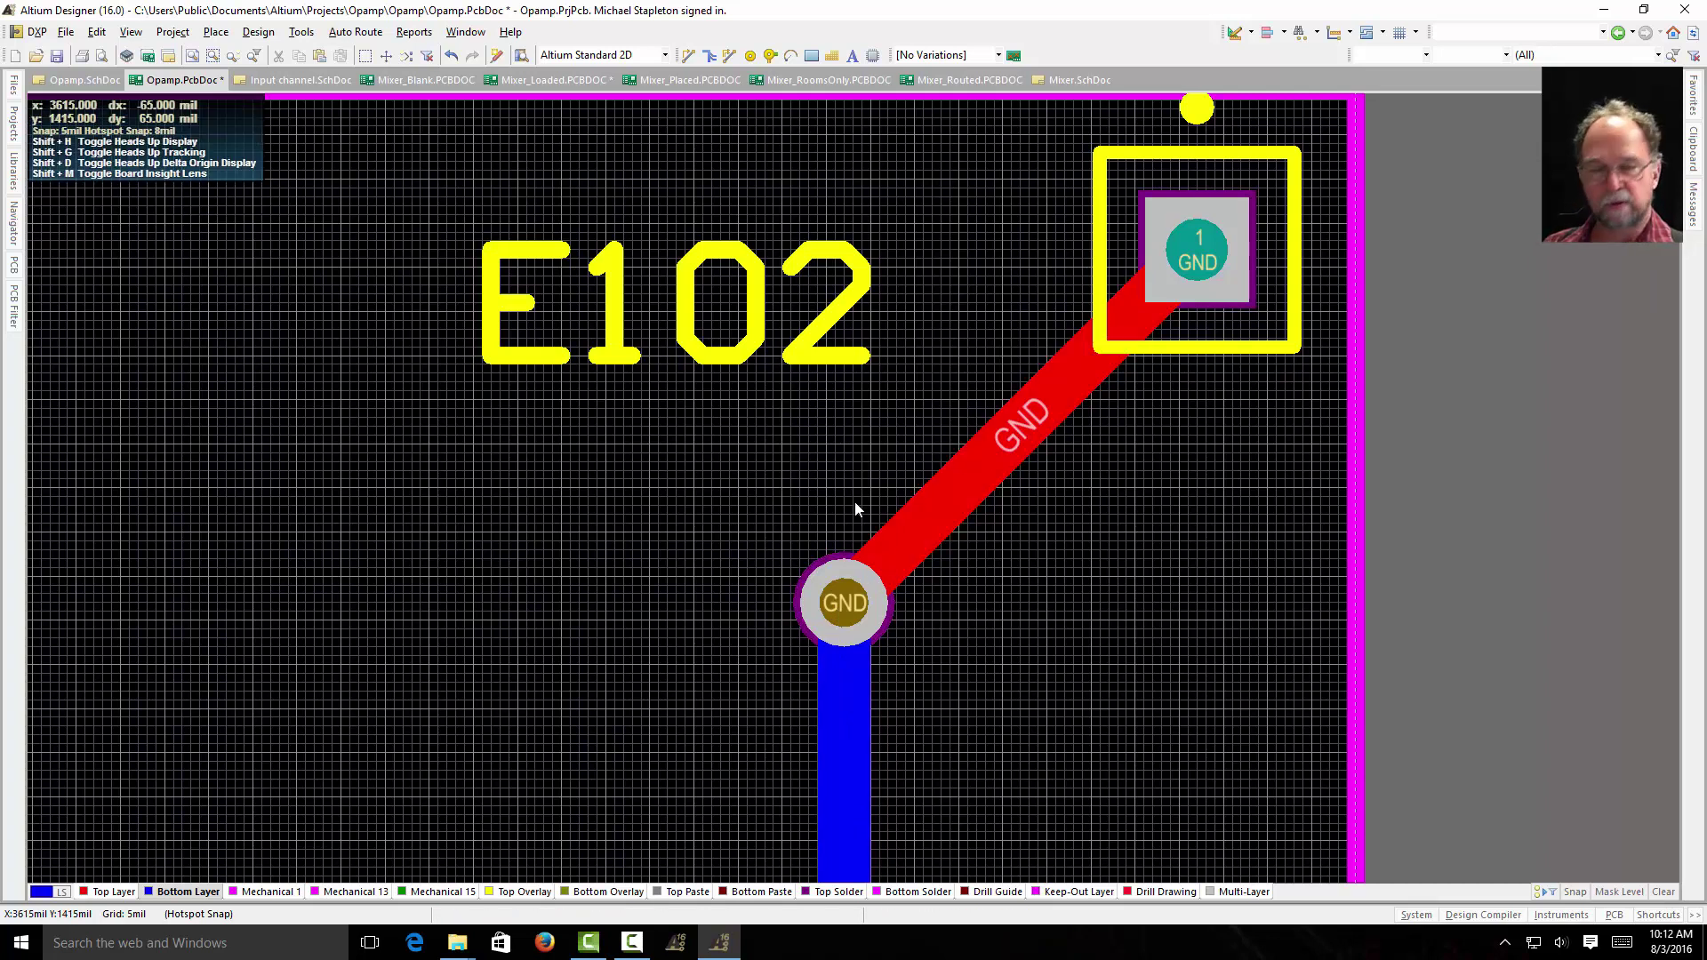
Inspect the new via in 3D and the properties of the horizontal GND track at E101 in the full 2D layout.
{"action": "key", "text": "3"}
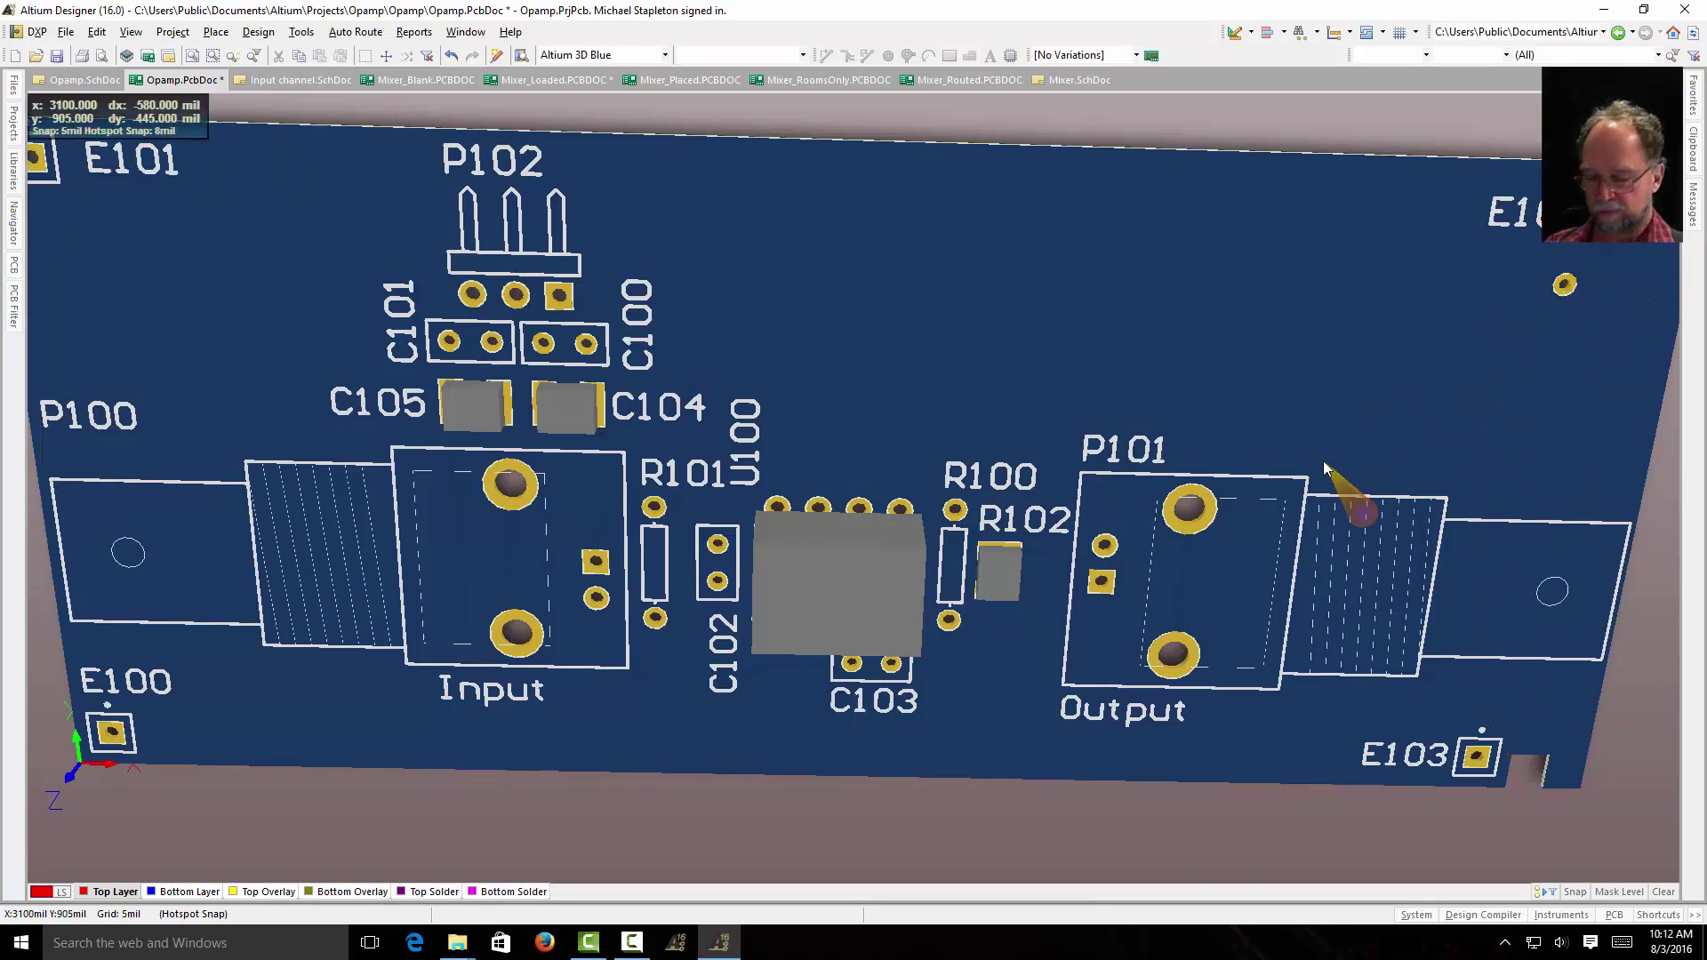
{"action": "key", "text": "2"}
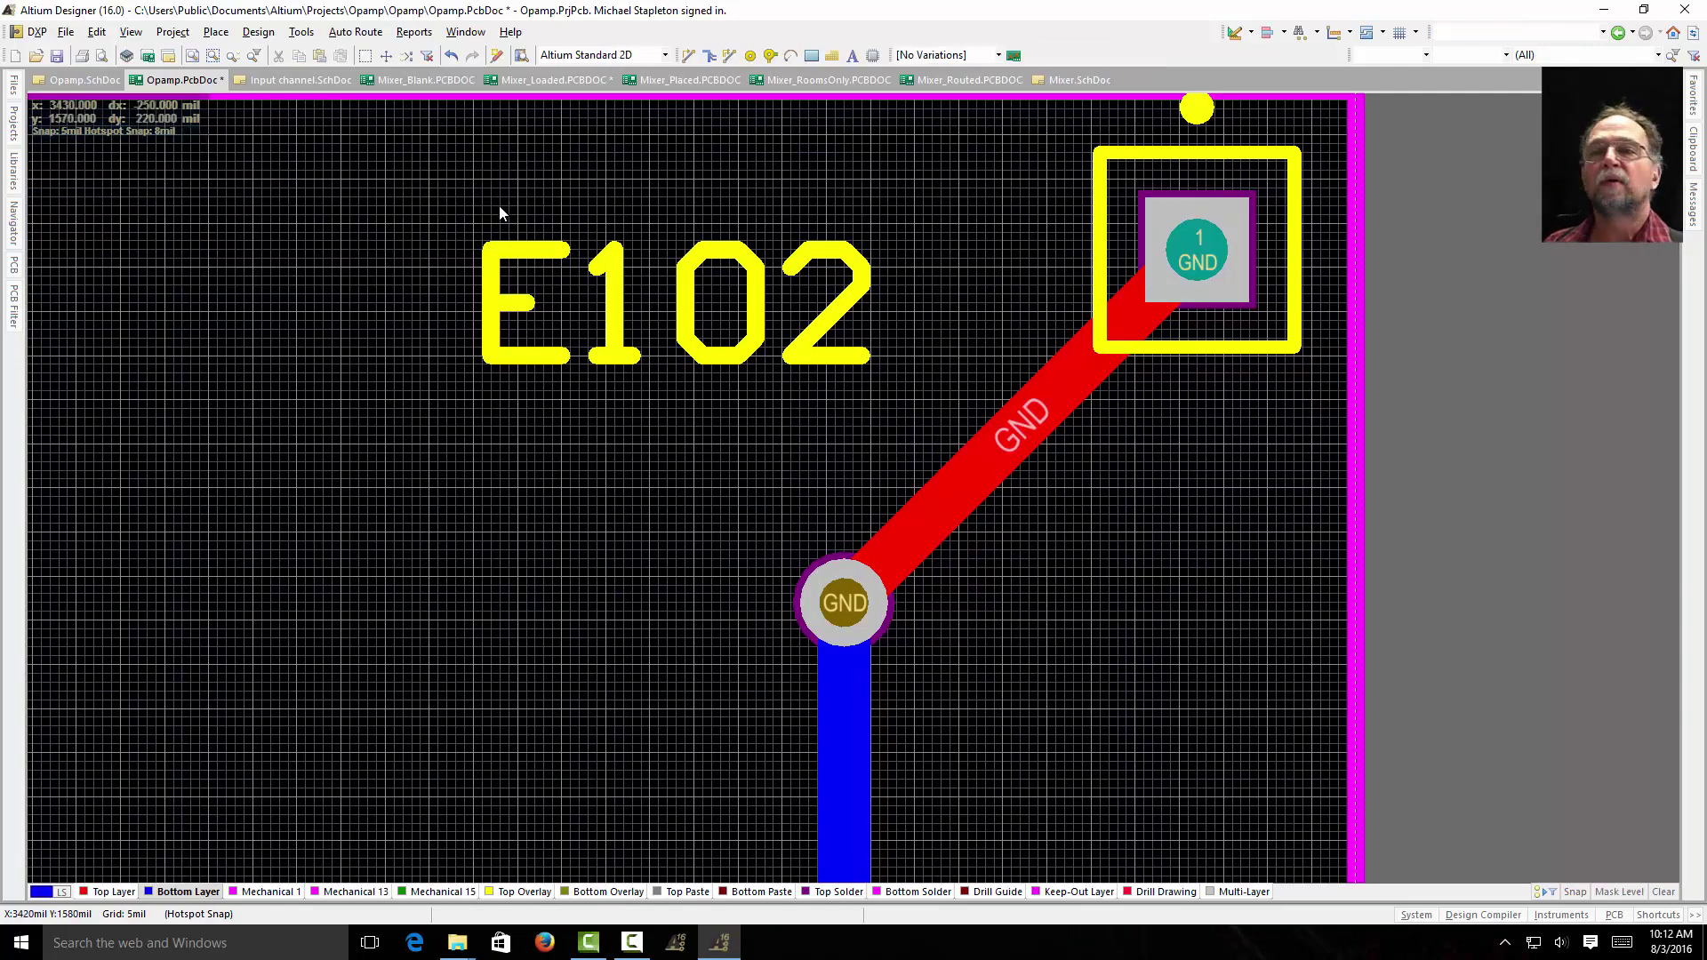
{"action": "left_click", "coordinate": [193, 55]}
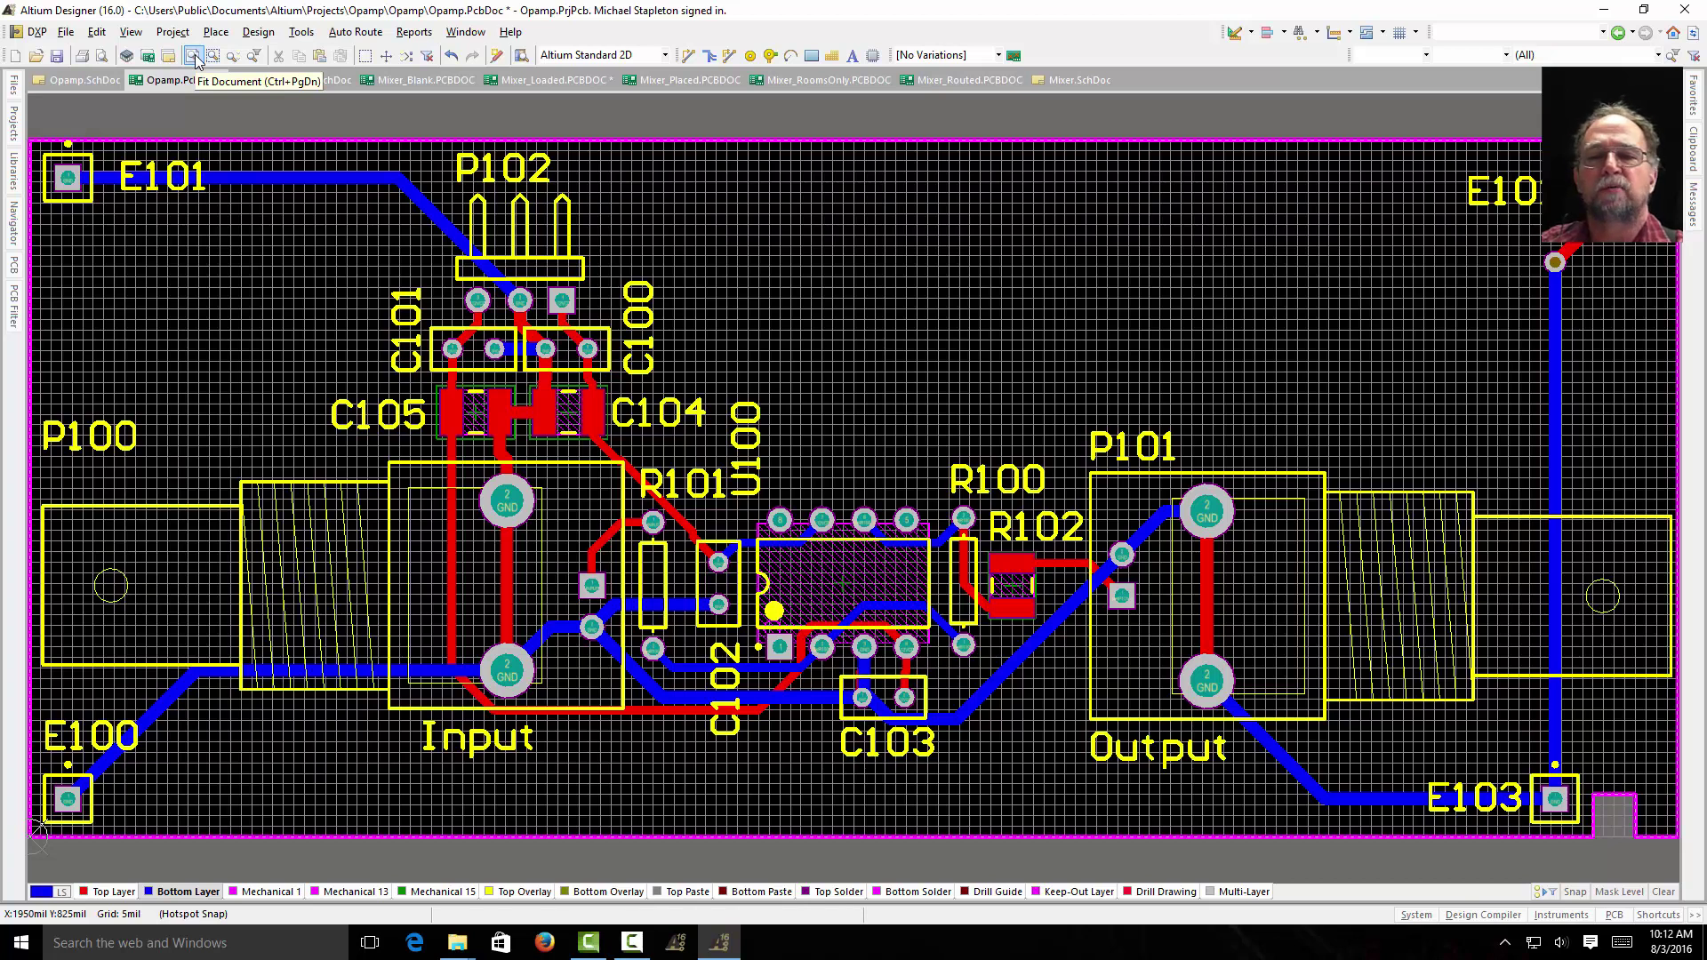
{"action": "left_click", "coordinate": [193, 56]}
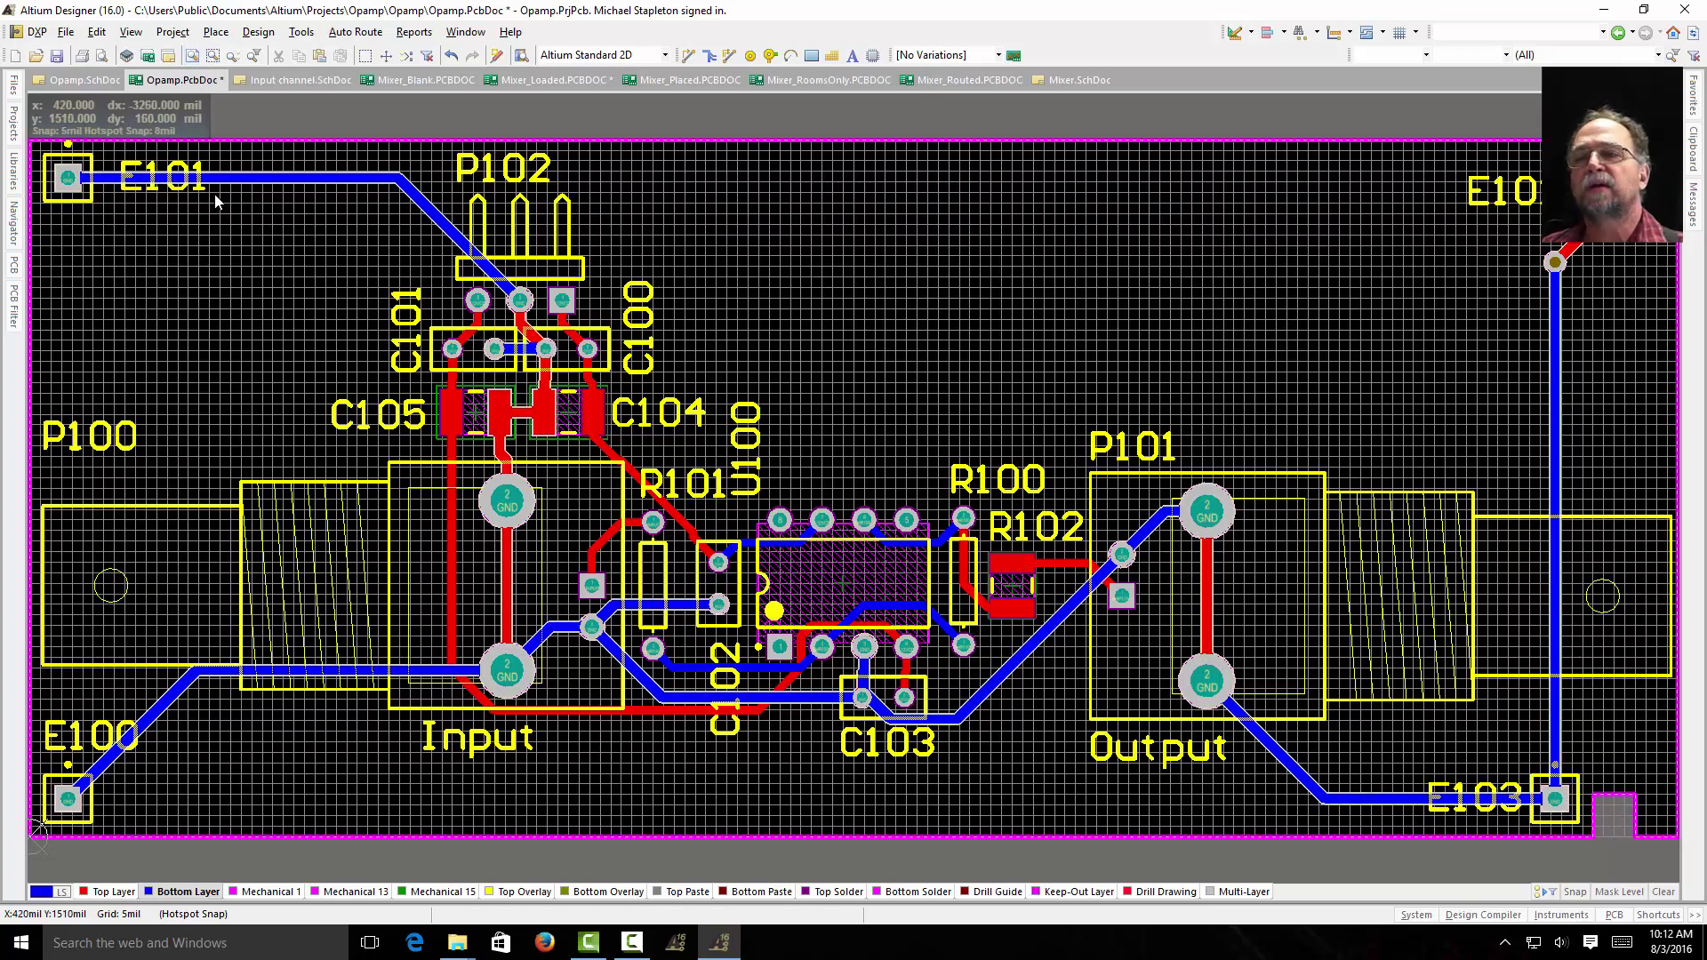
{"action": "double_click", "coordinate": [286, 185]}
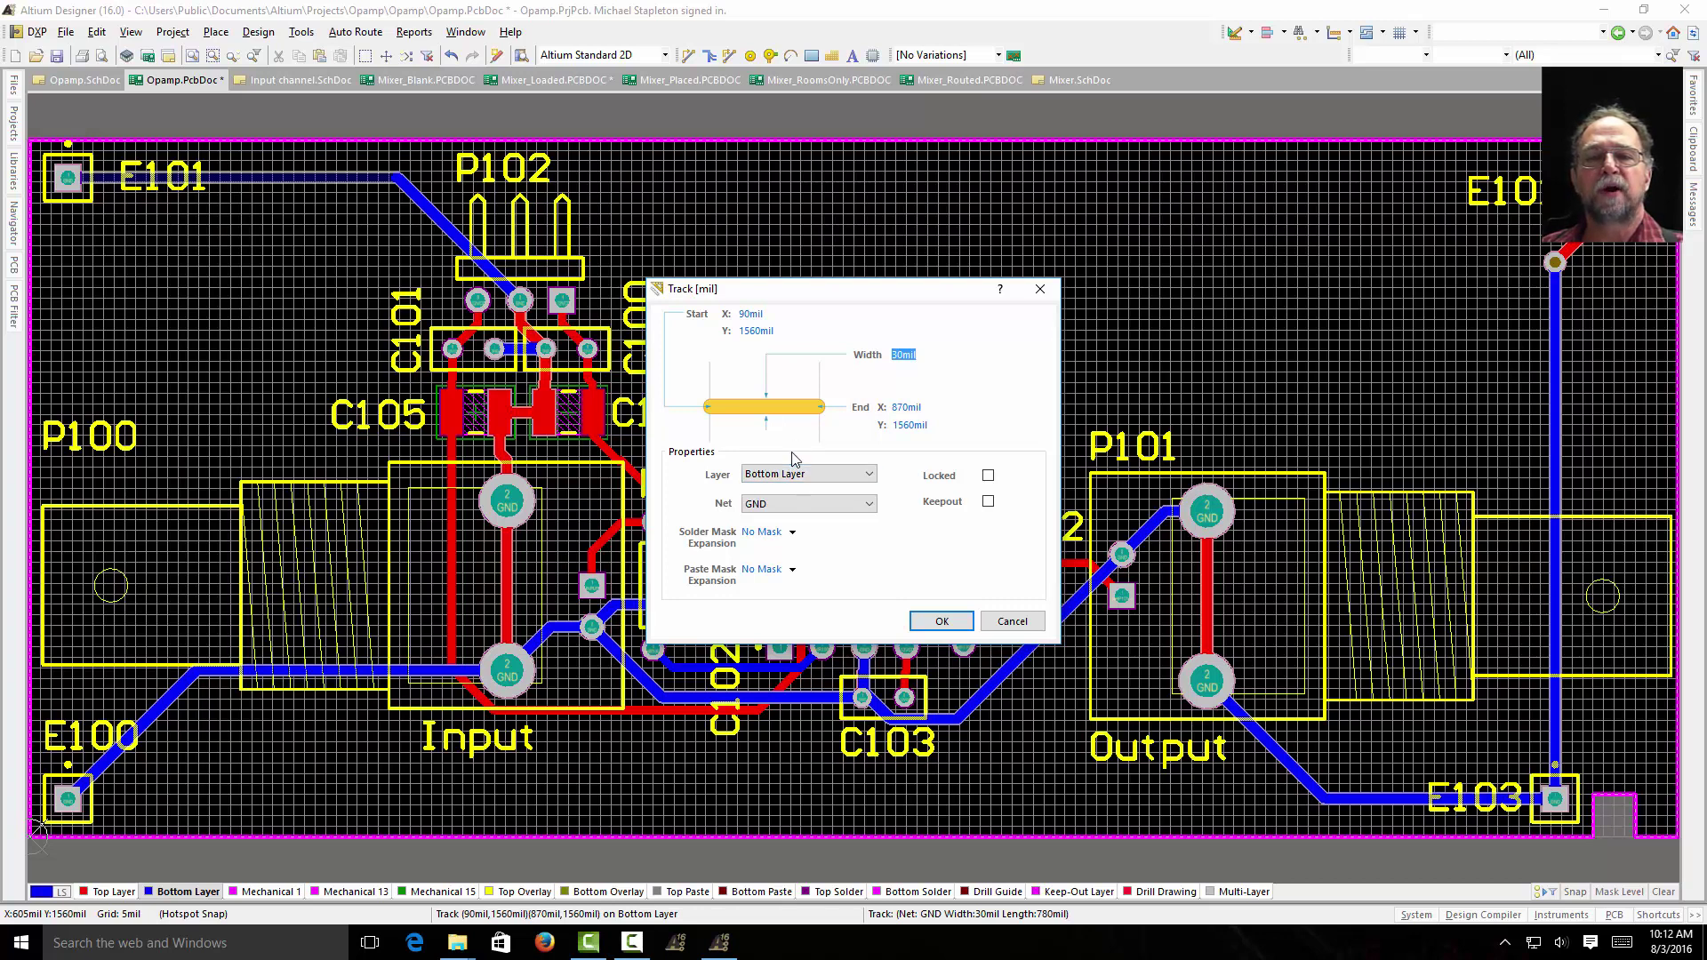
{"action": "left_click", "coordinate": [1013, 624]}
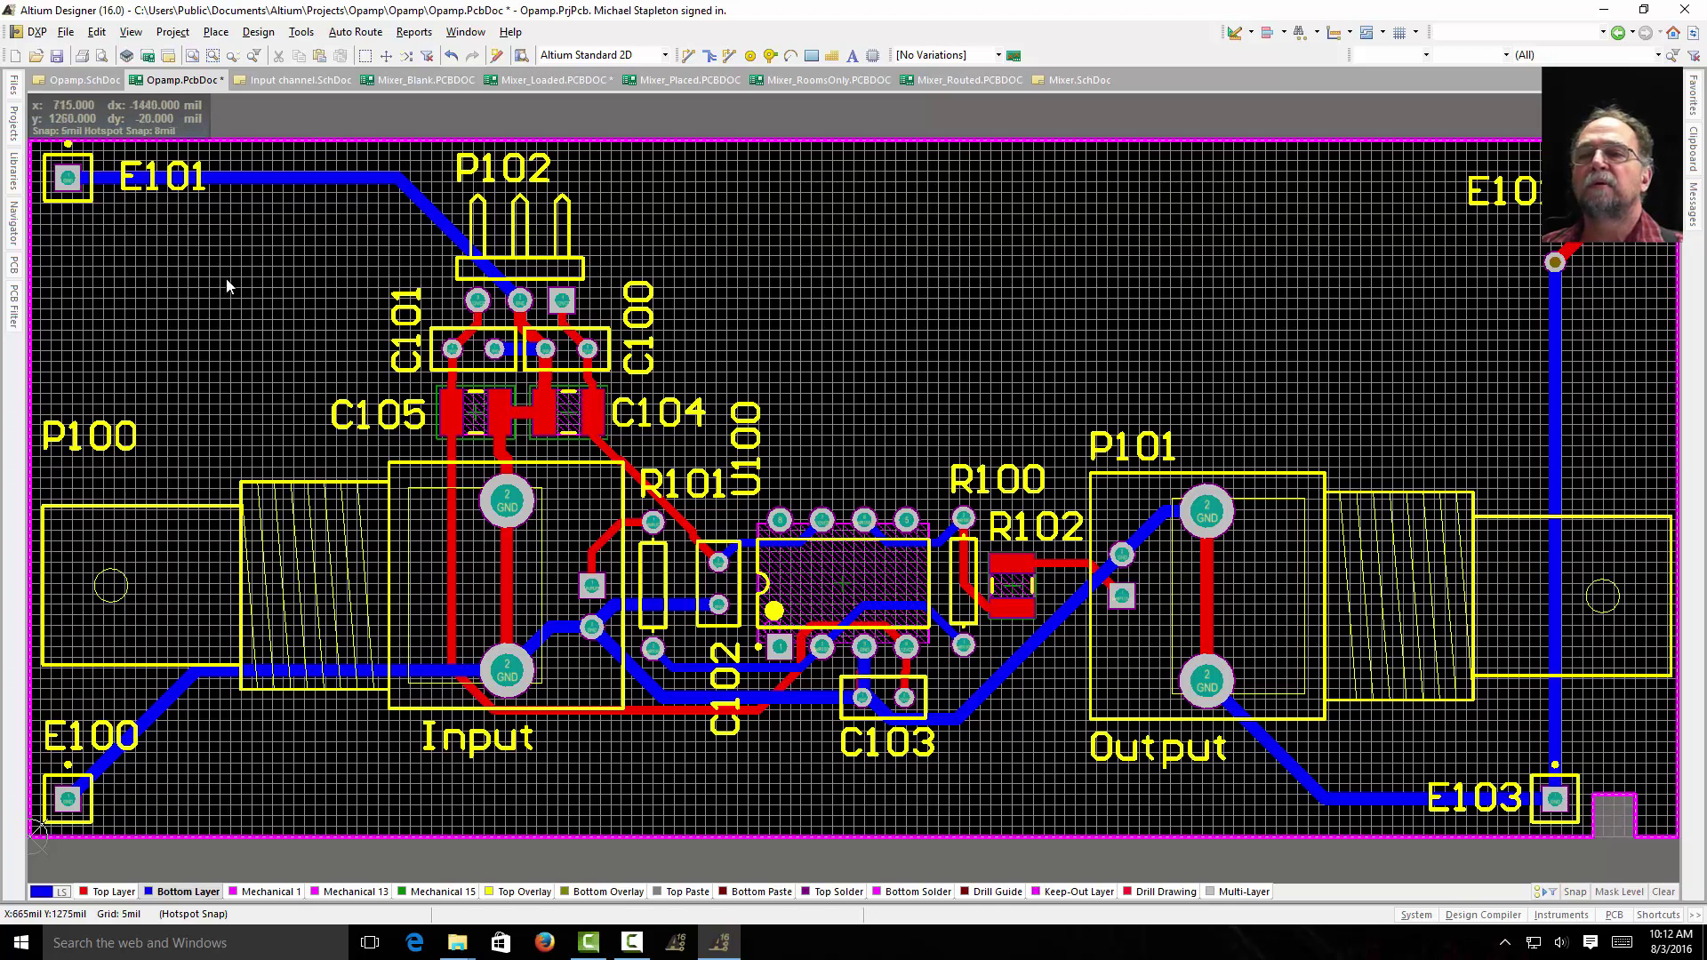
Place a Top Layer string with the owner's first name followed by "'s Board V 1.0" at X 1680 mil, Y 1525 mil.
{"action": "left_click", "coordinate": [114, 891]}
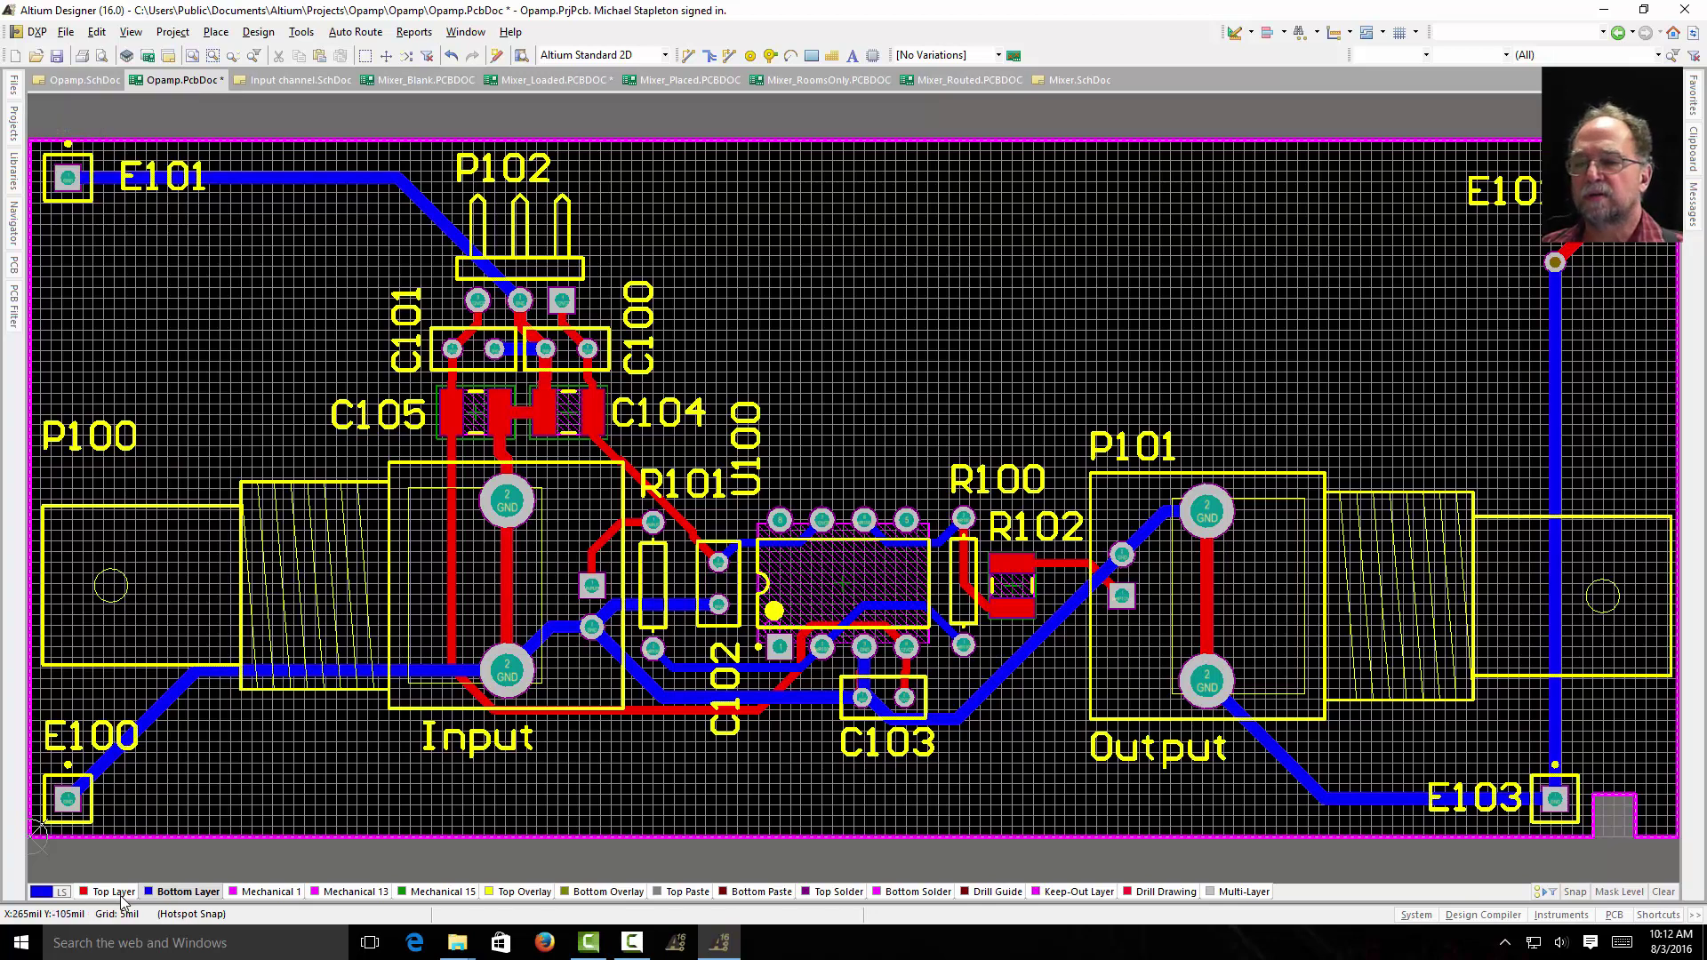
{"action": "left_click", "coordinate": [211, 33]}
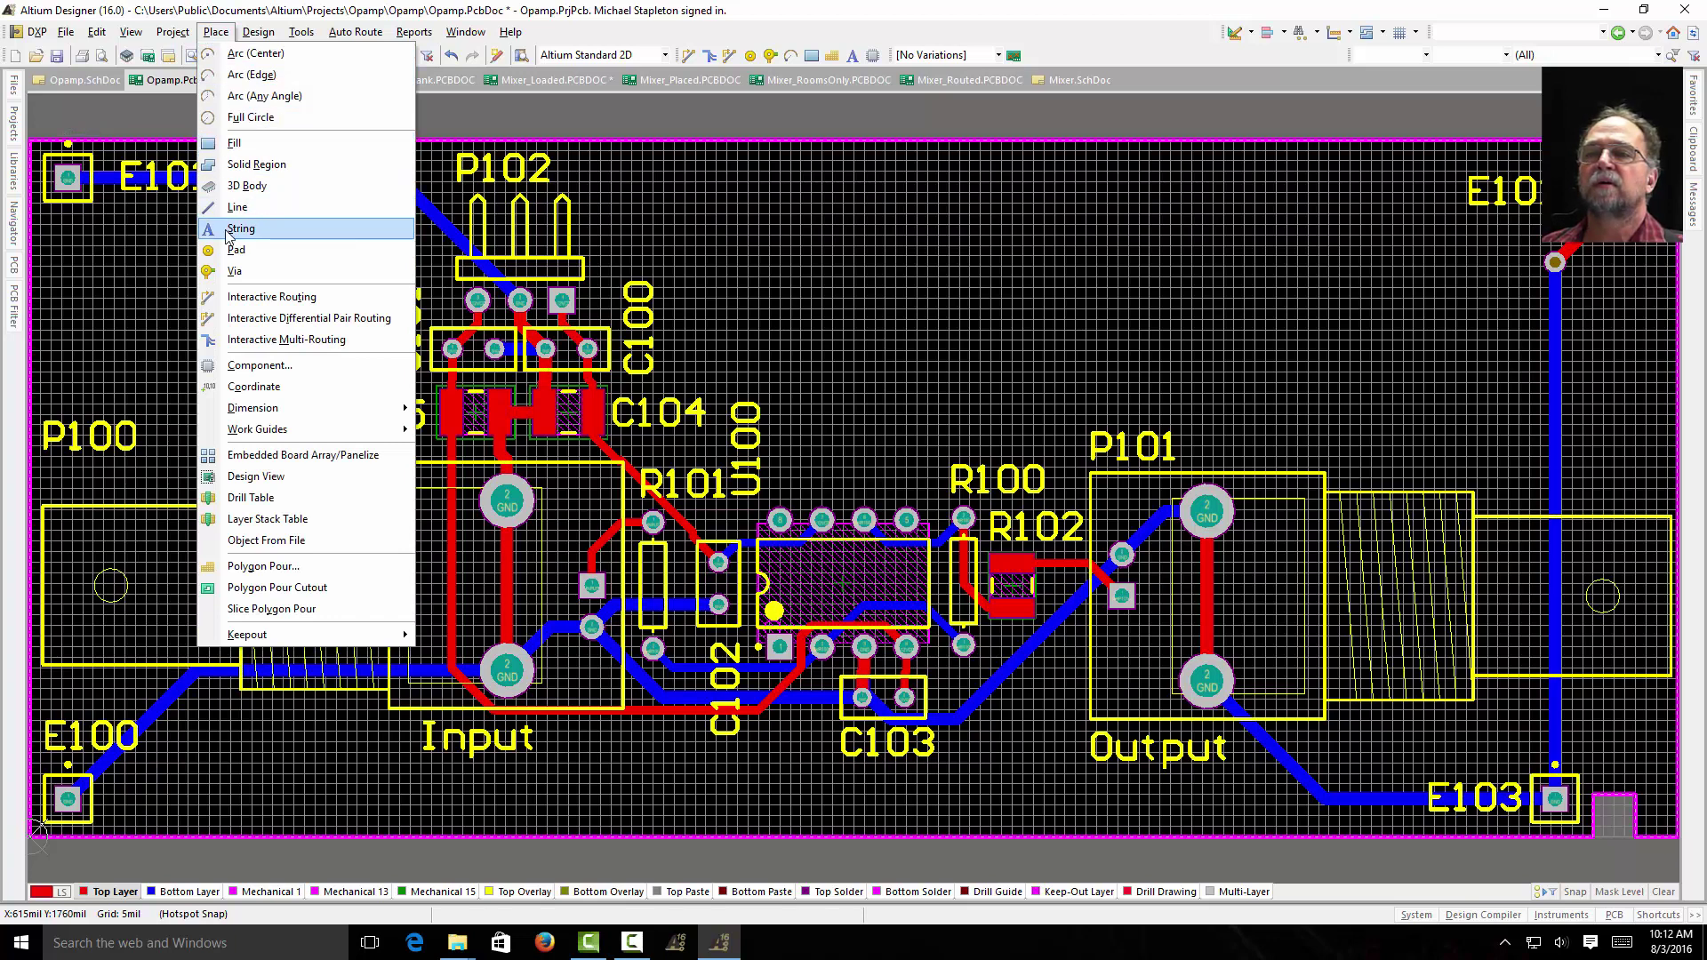
{"action": "left_click", "coordinate": [233, 229]}
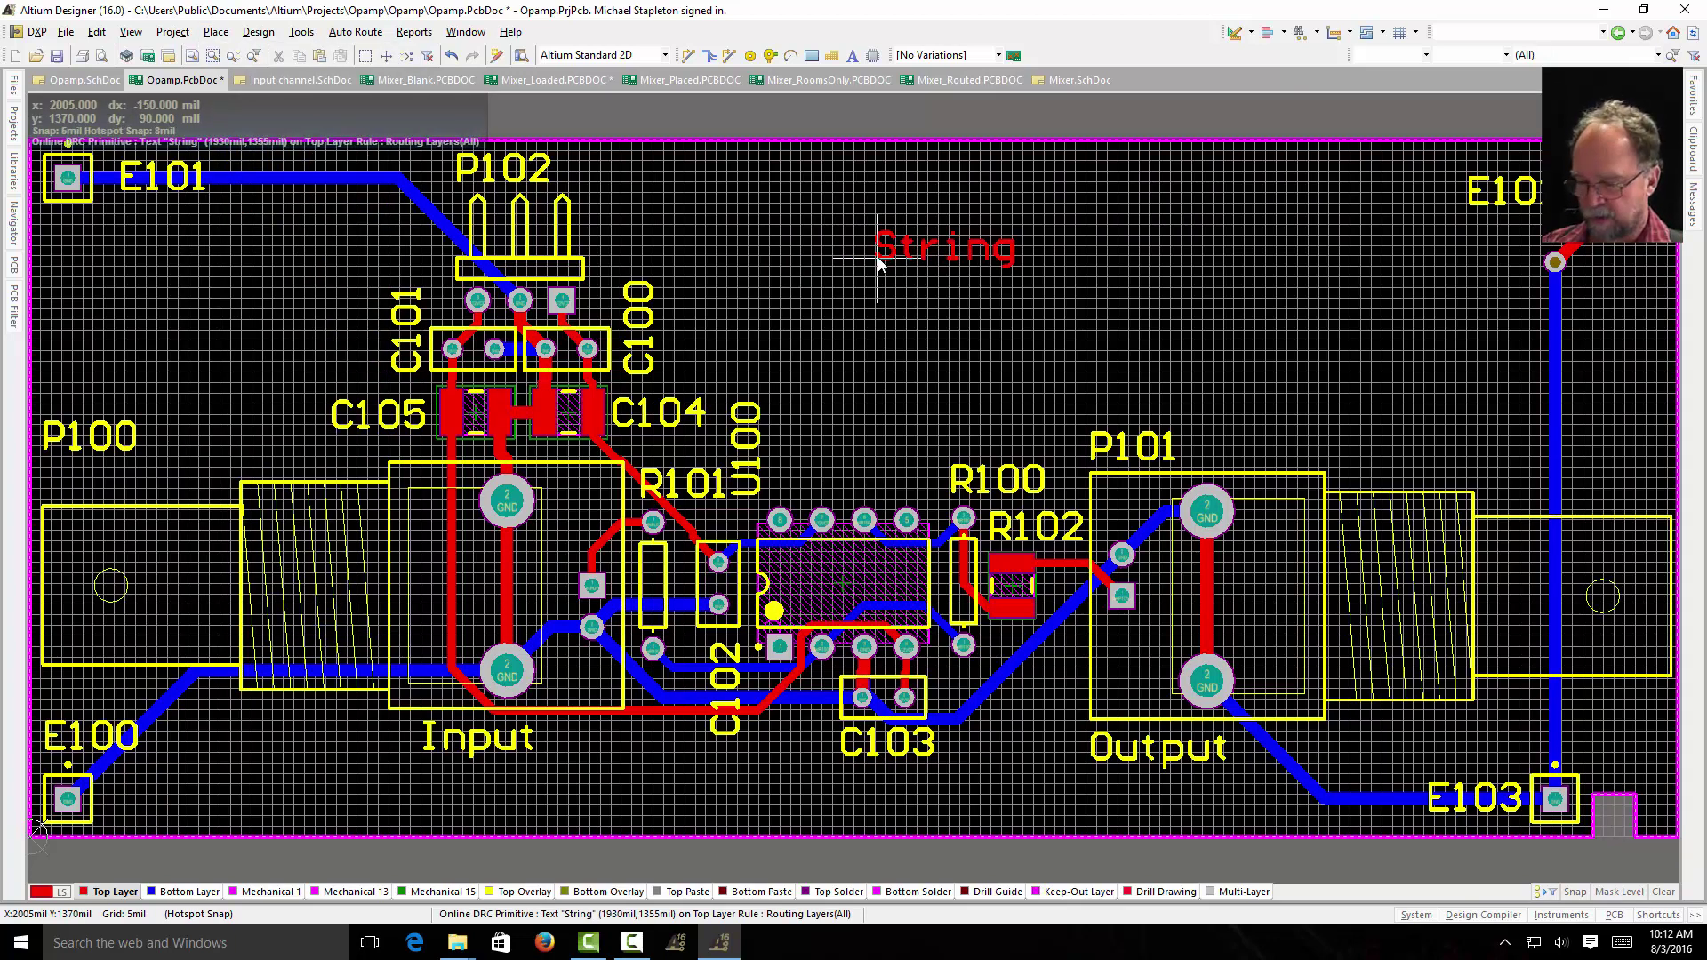
{"action": "key", "text": "Tab"}
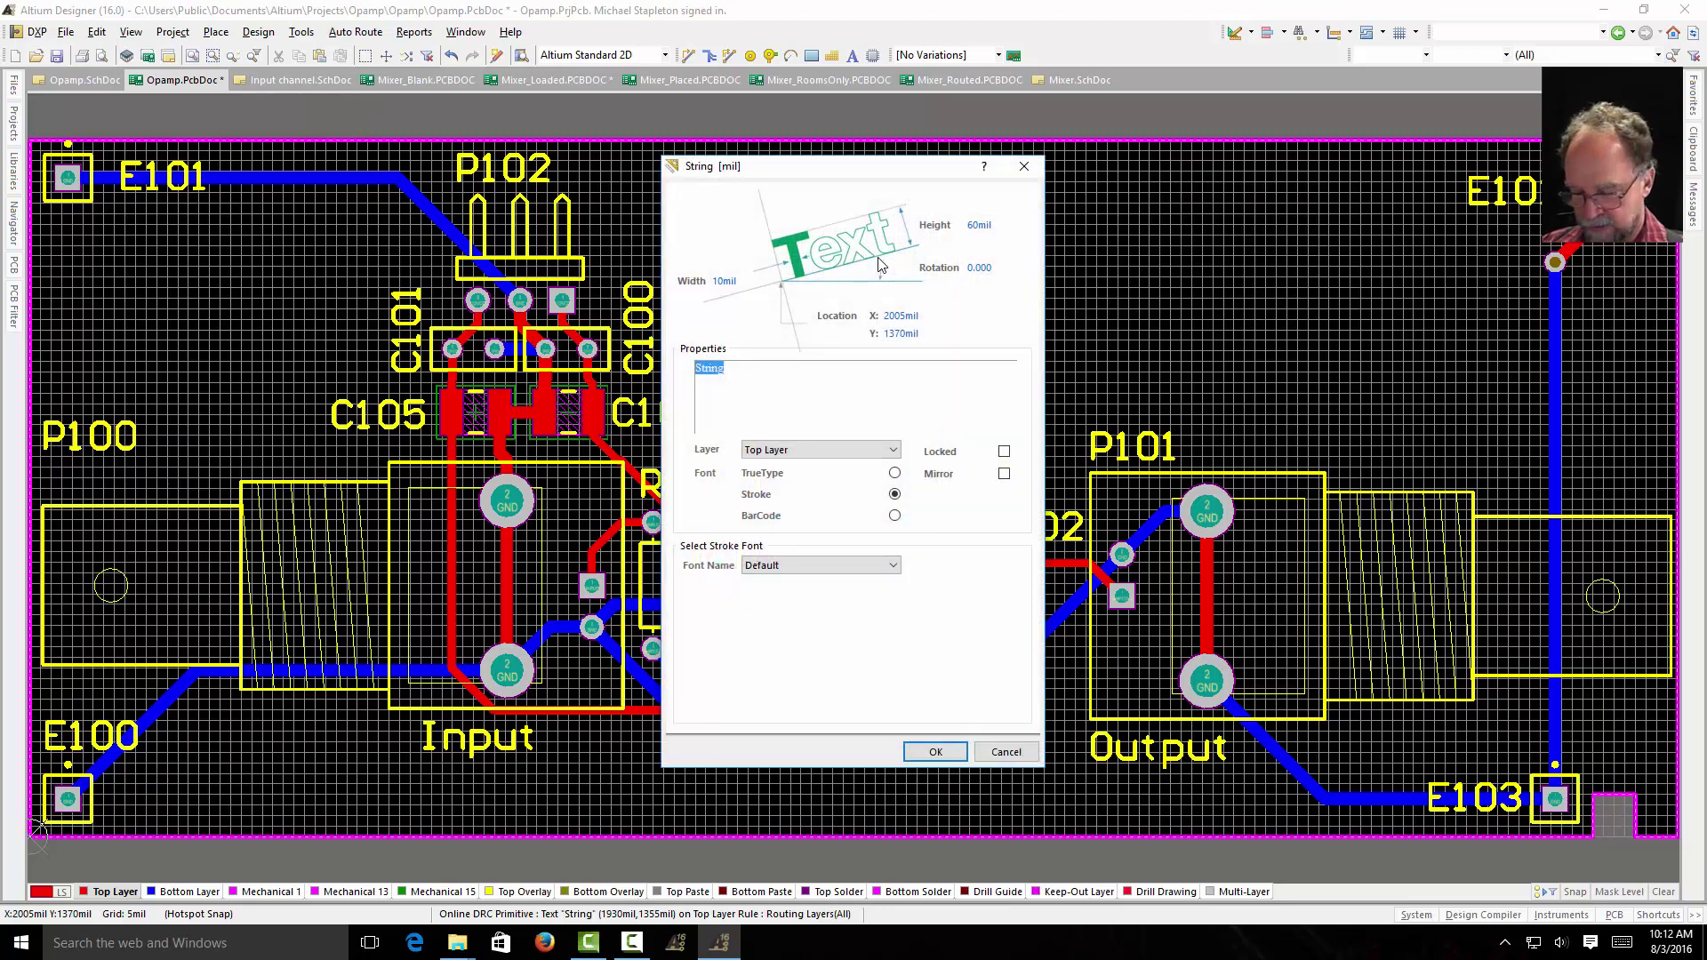
{"action": "type", "text": "Mike's Board V"}
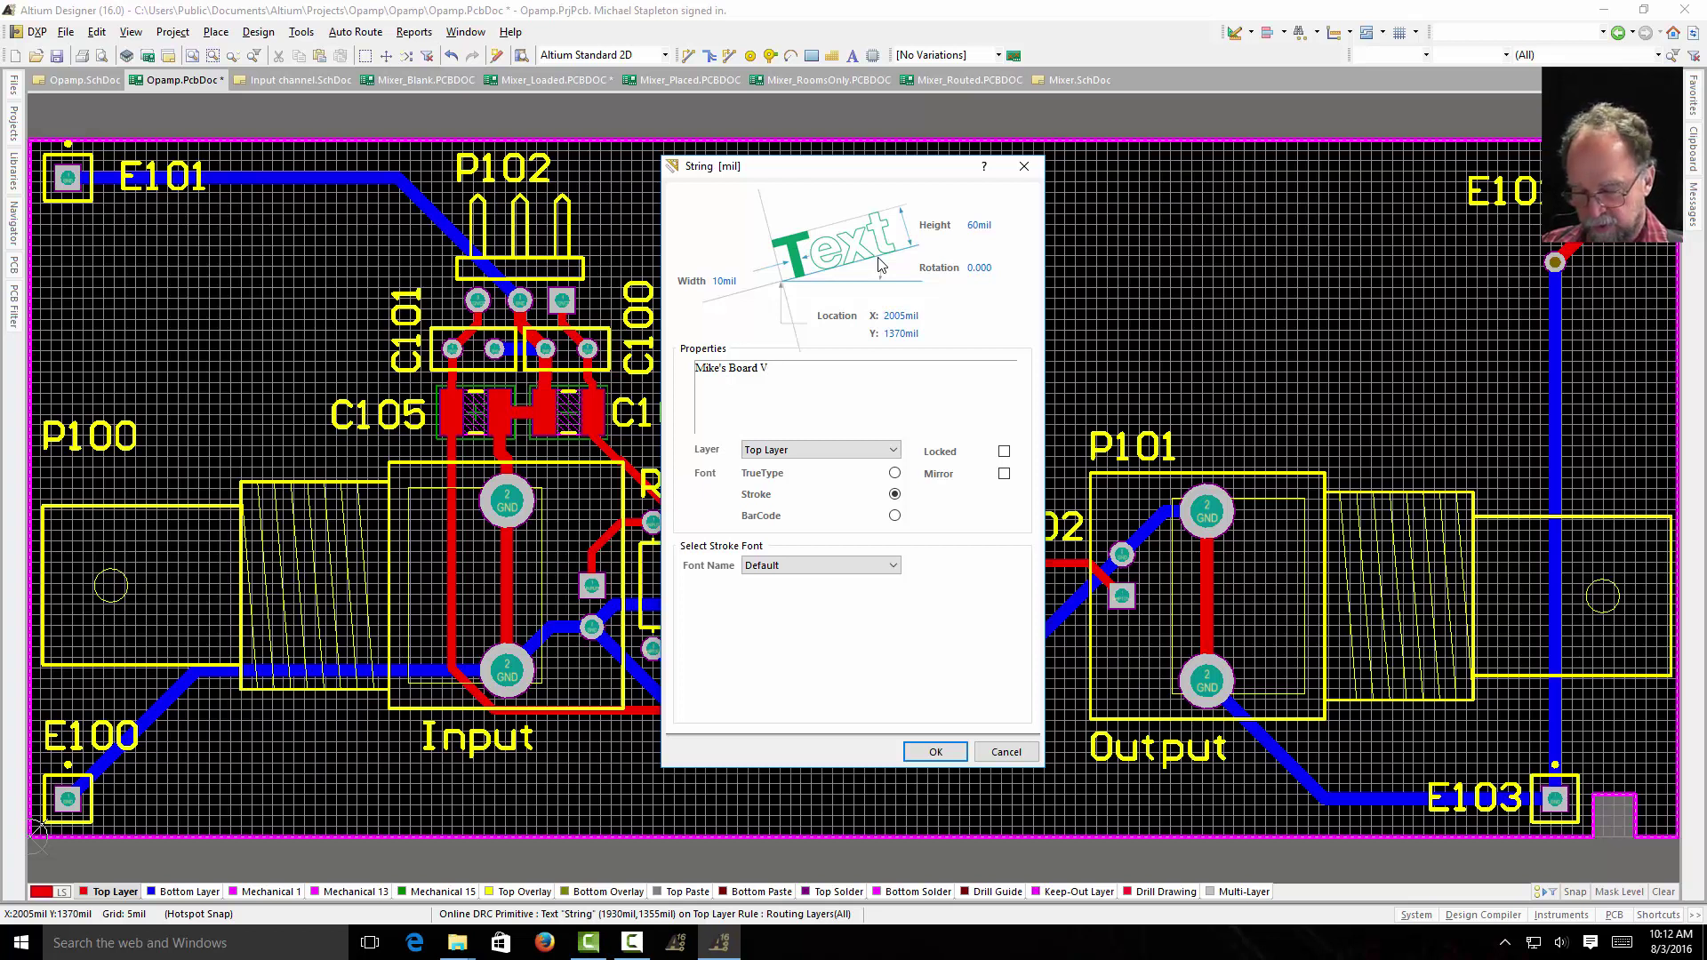
{"action": "type", "text": "0"}
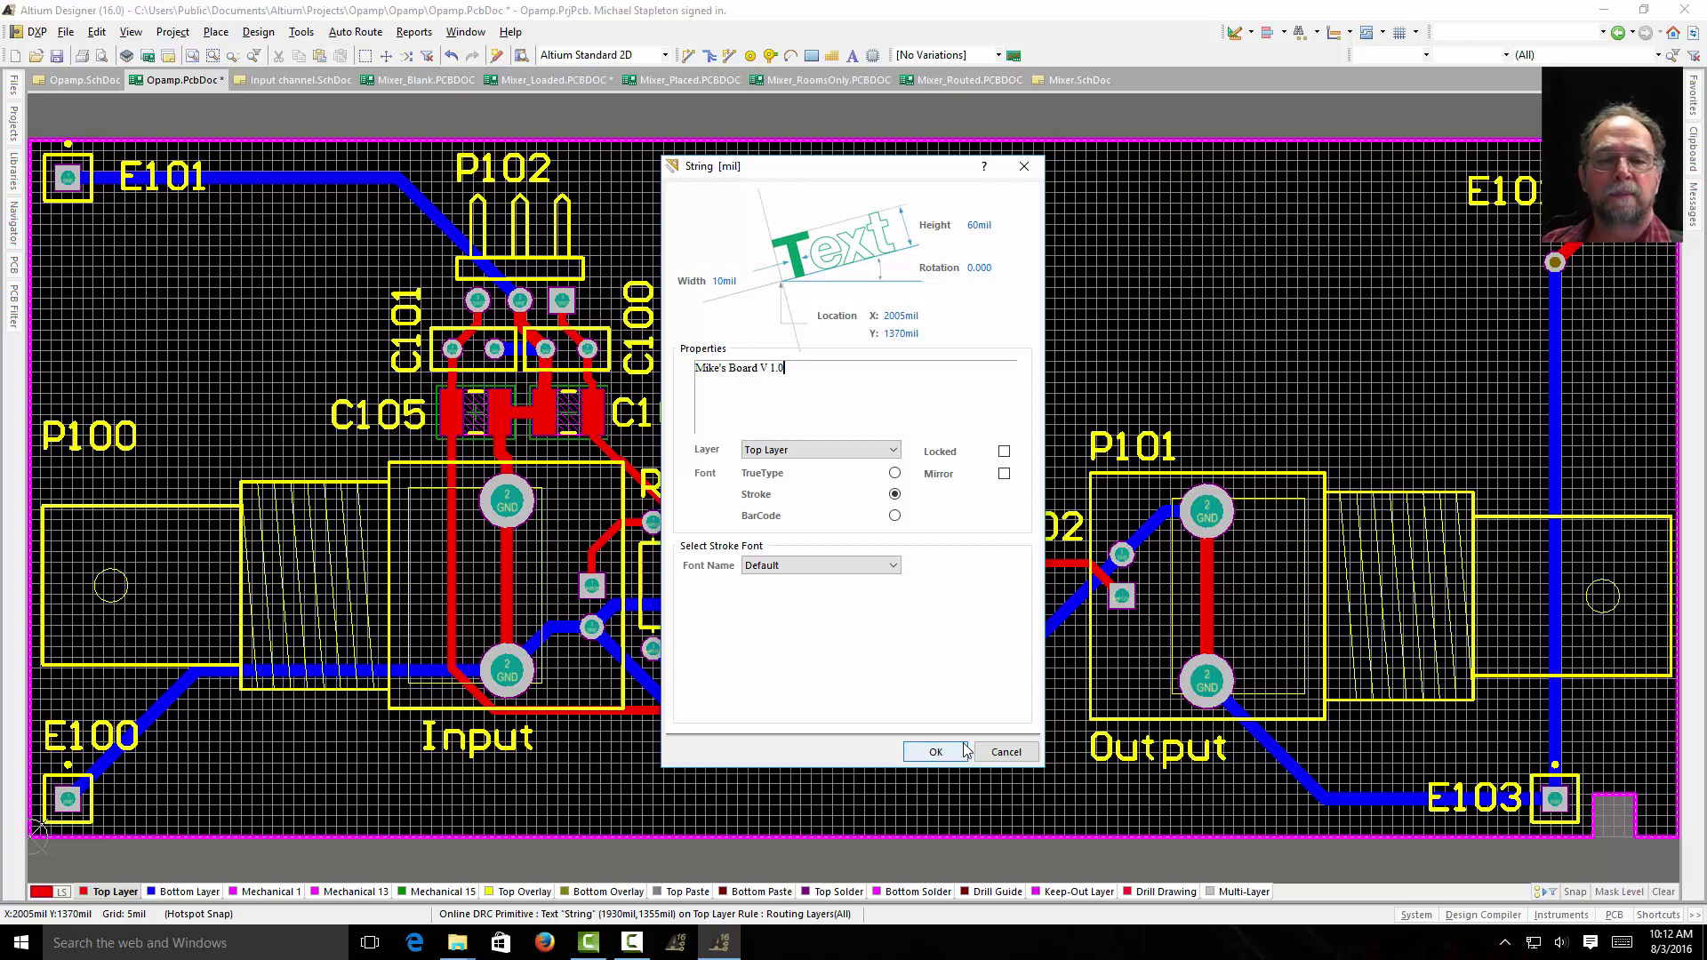
{"action": "left_click", "coordinate": [935, 752]}
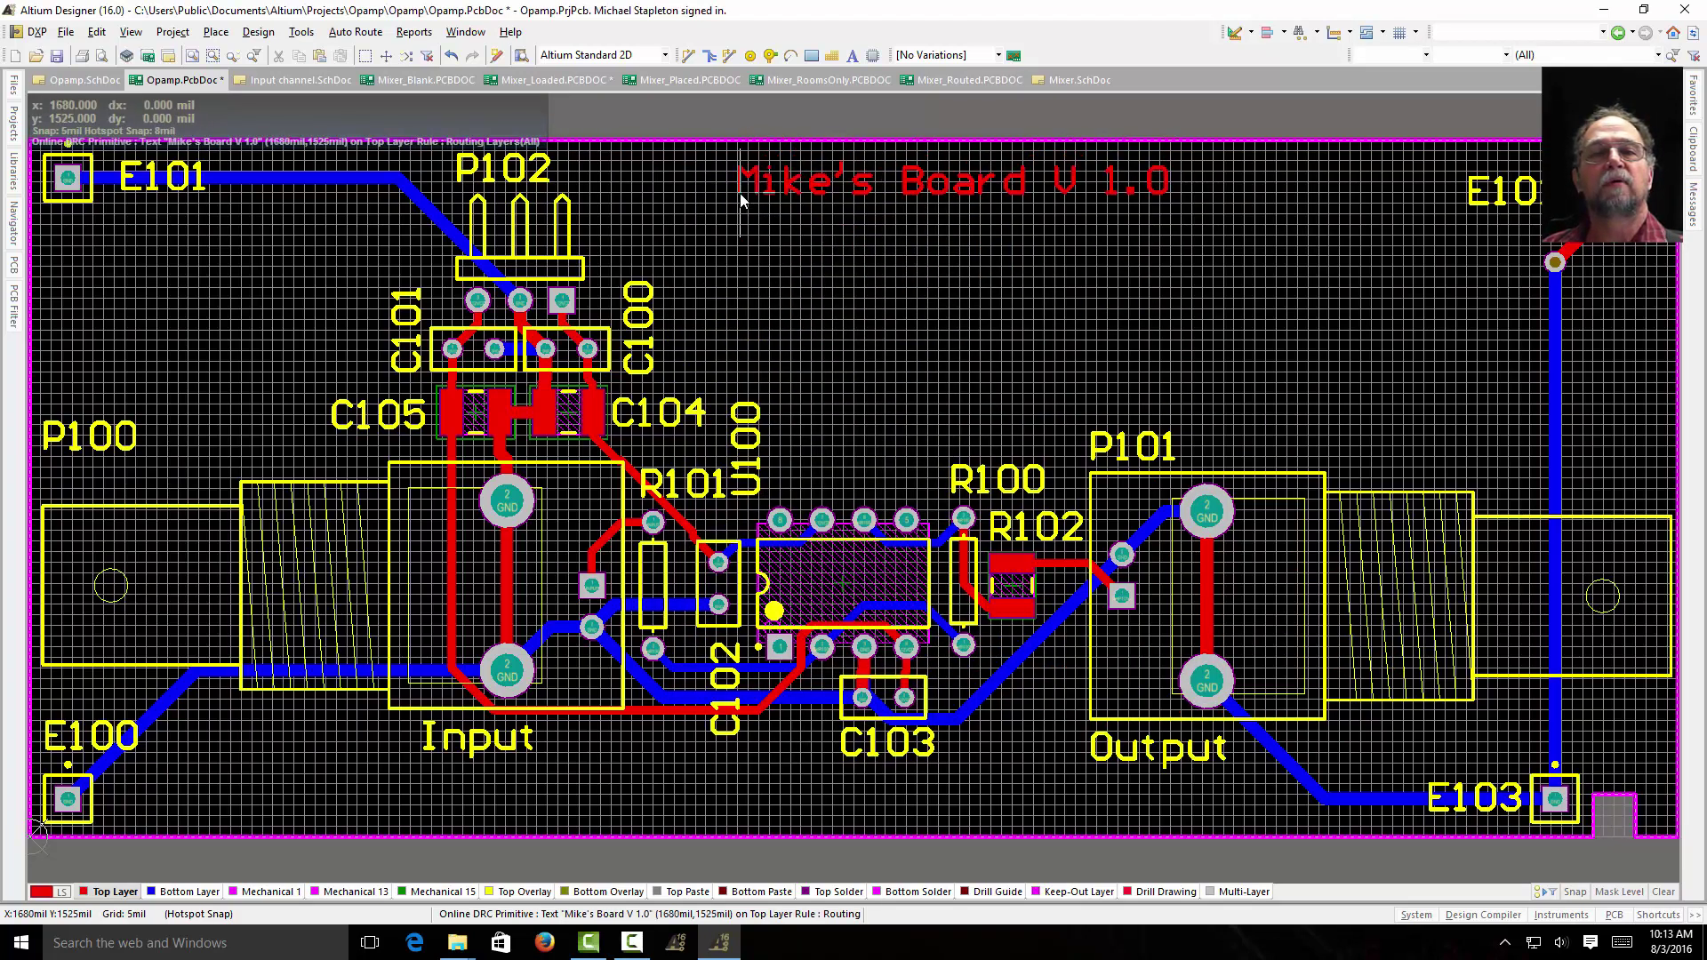
{"action": "left_click", "coordinate": [742, 191]}
{"action": "right_click", "coordinate": [887, 248]}
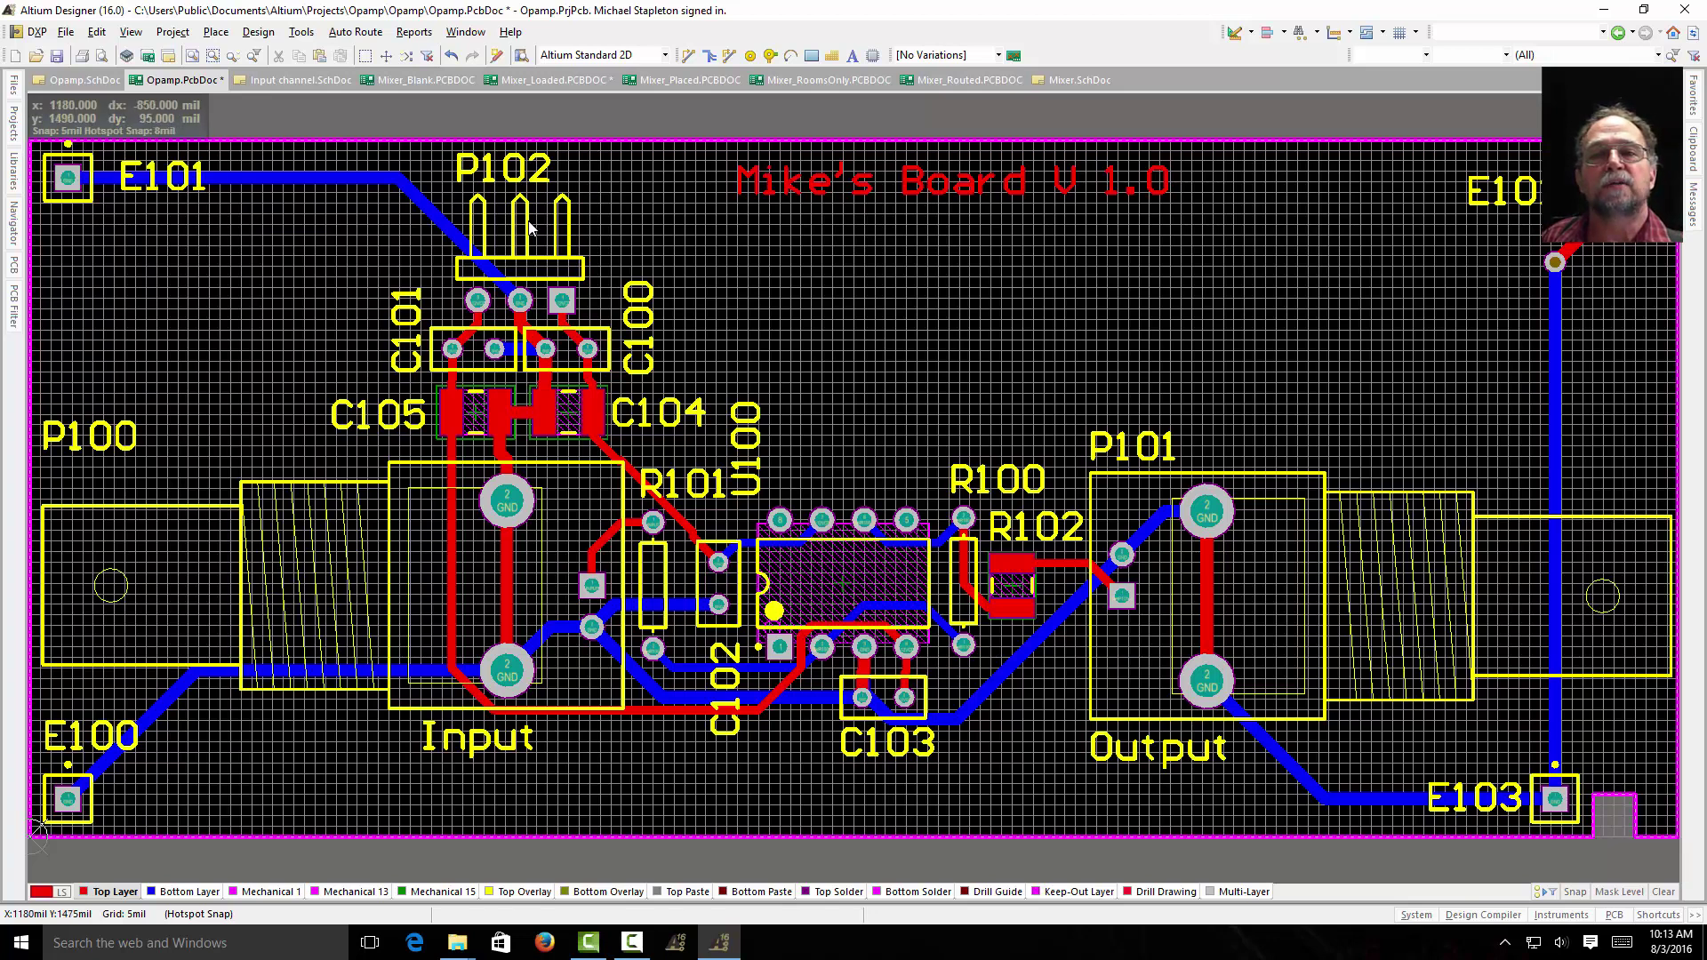
{"action": "key", "text": "shift"}
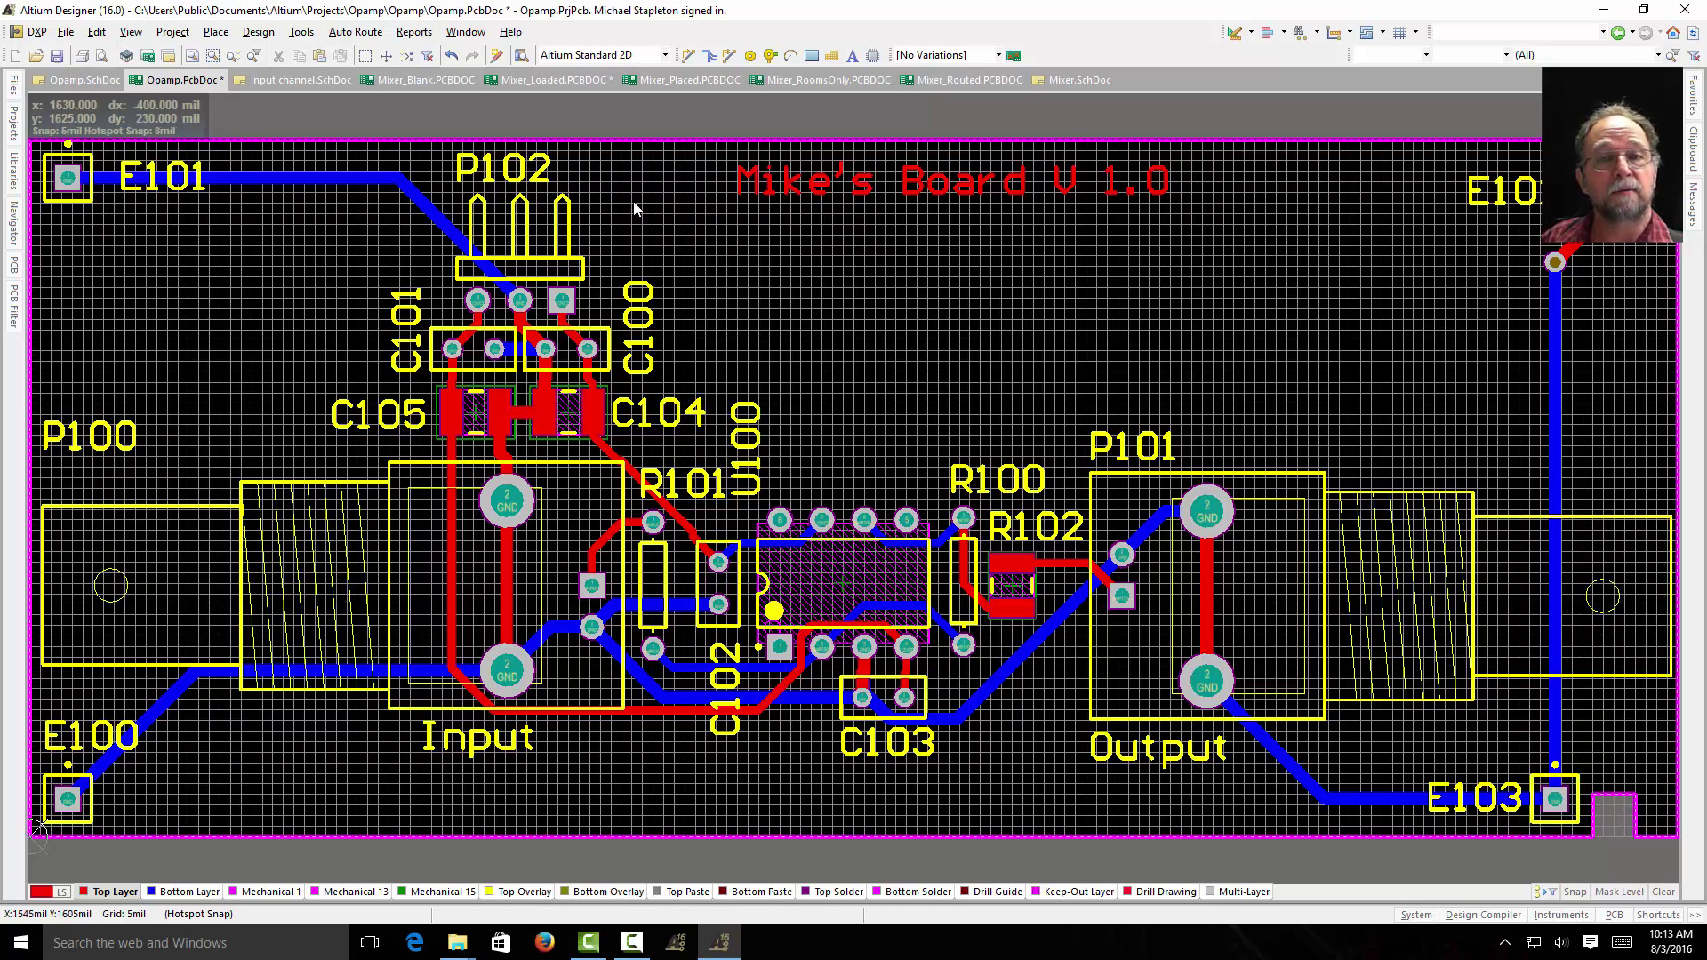
{"action": "key", "text": "shift"}
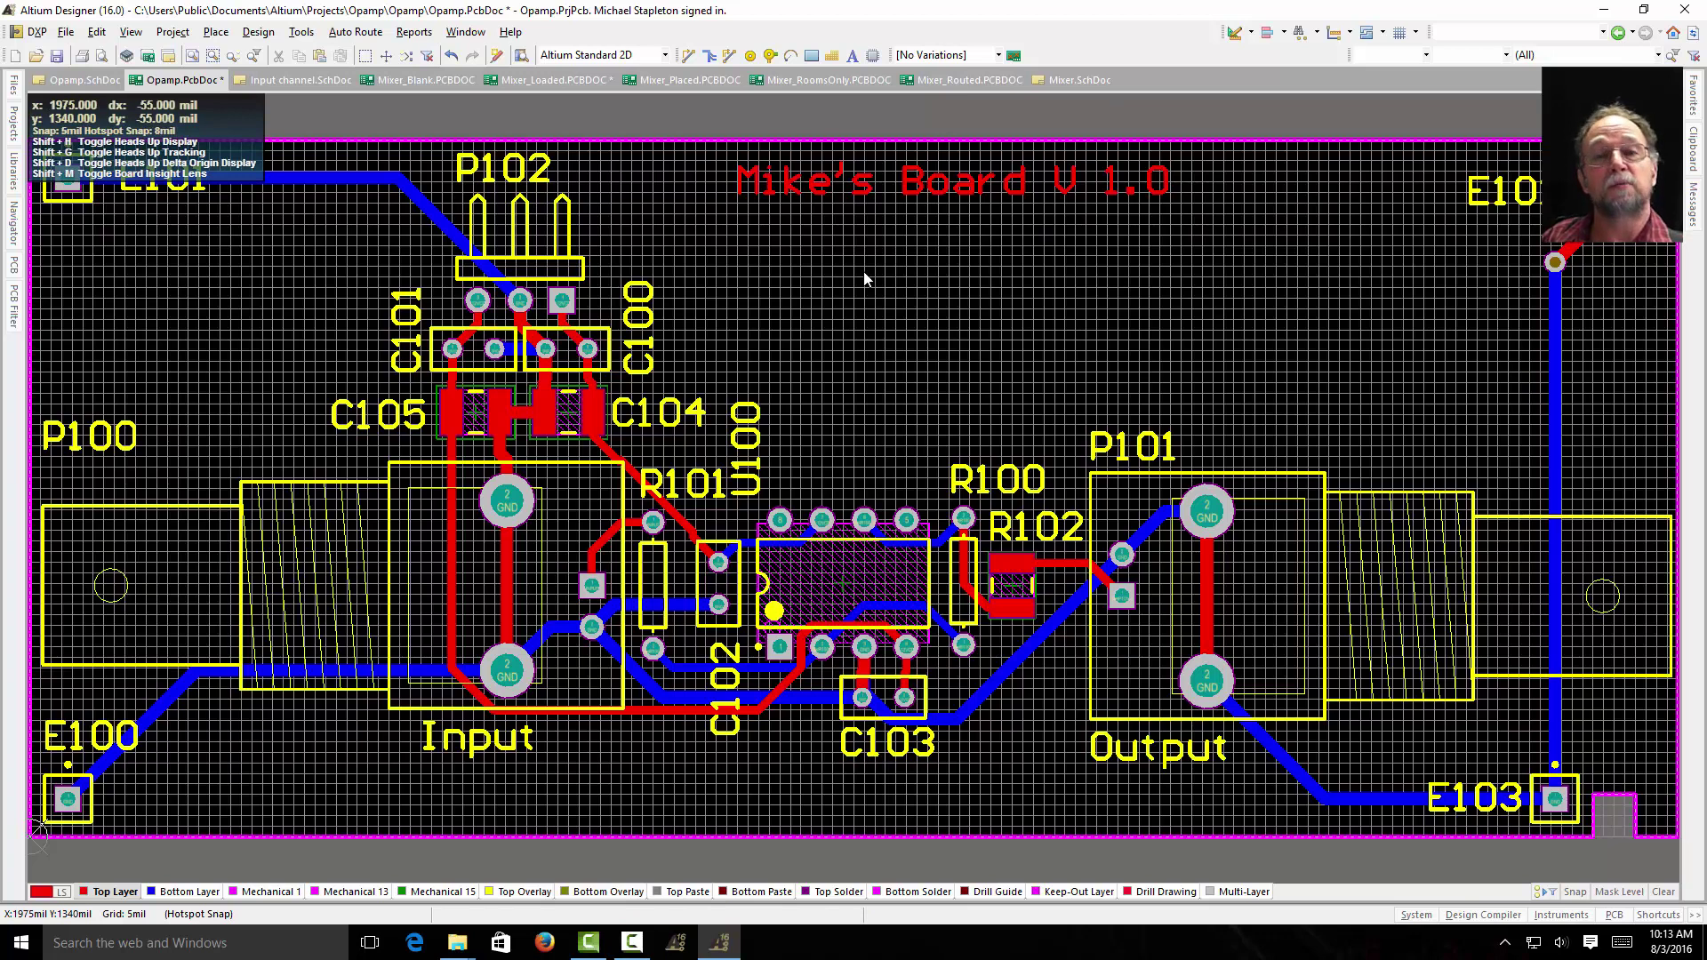